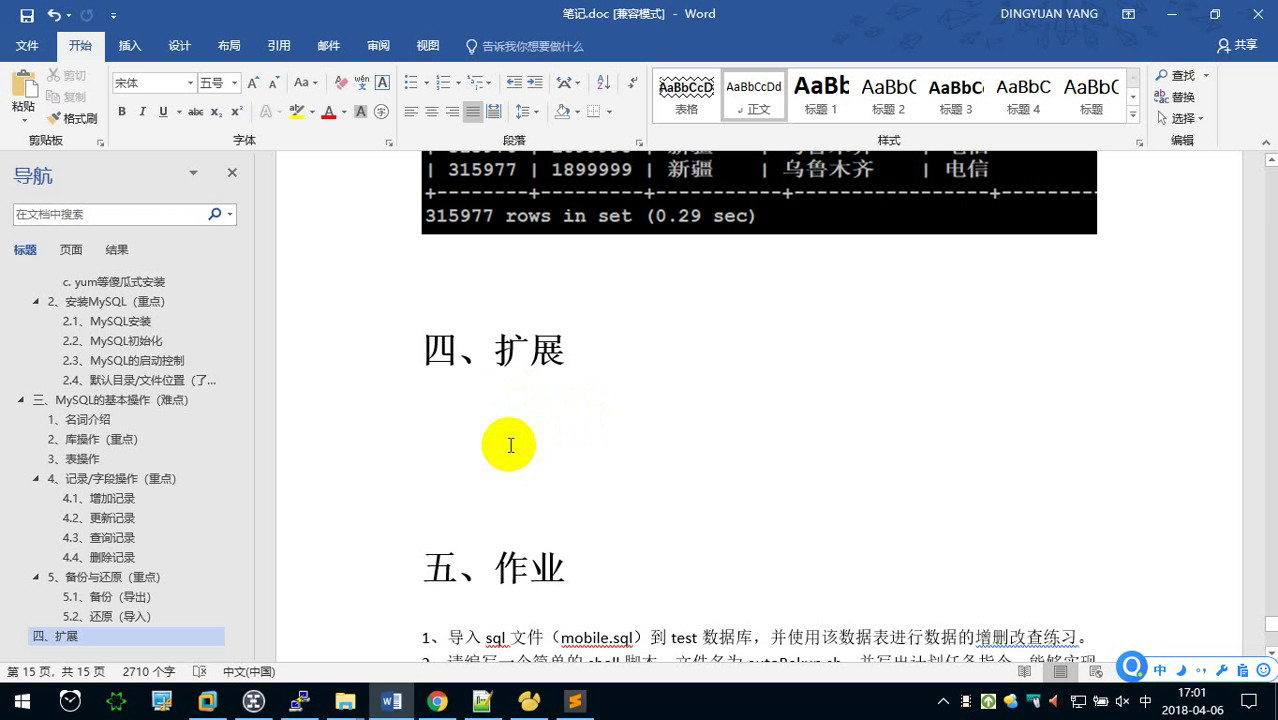
Check the MySQL terminal query results and browser, then return to the Word notes
click(299, 700)
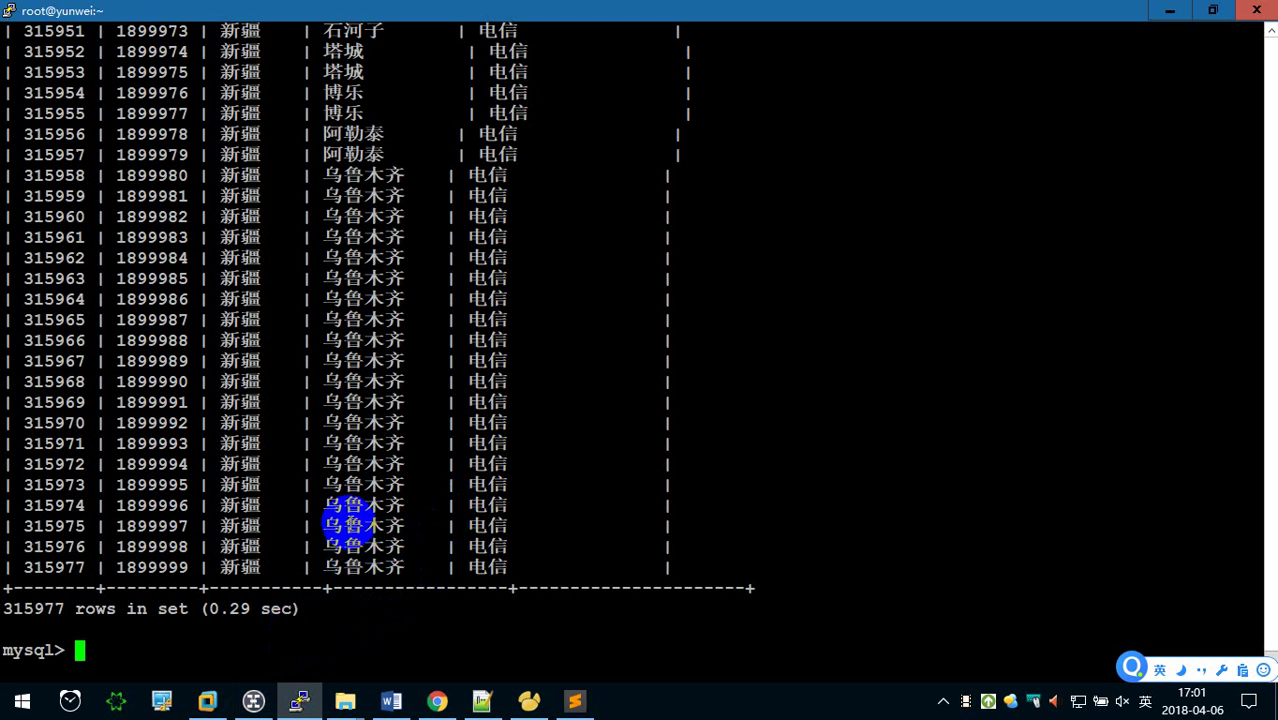
click(437, 703)
click(437, 700)
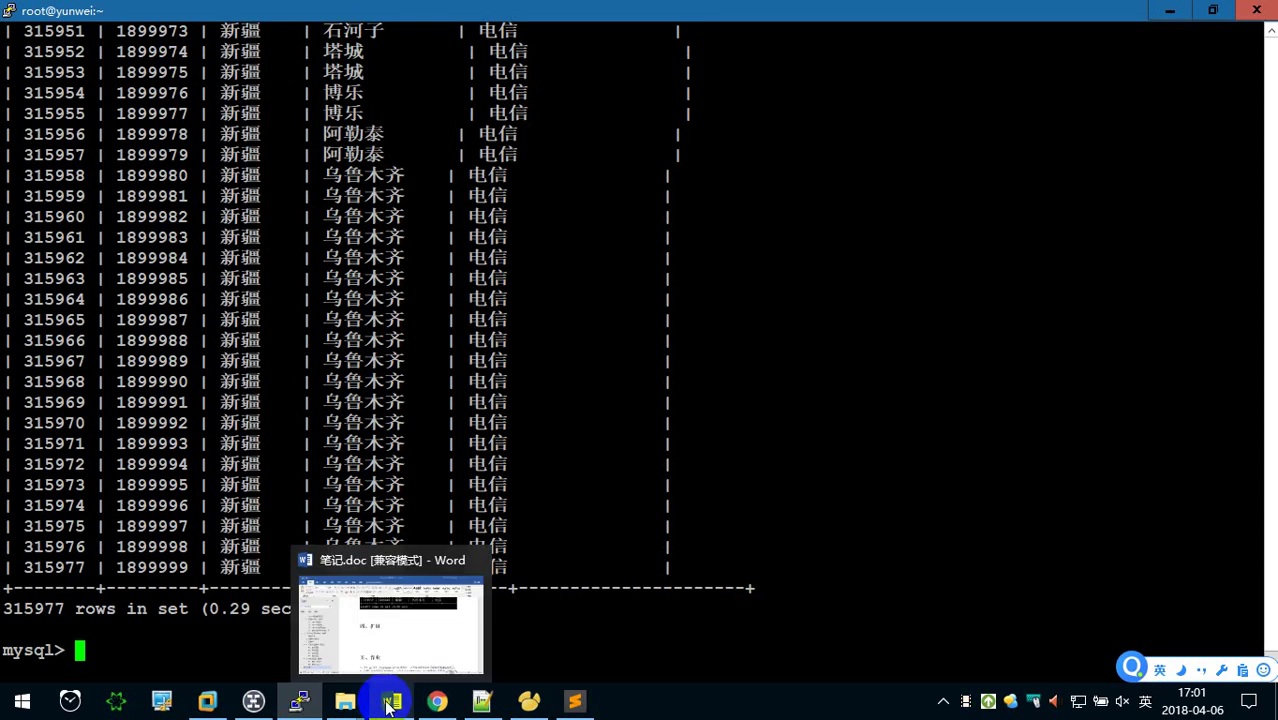
click(390, 703)
Add '1、mysql 的远程管理工具' as a Heading 2 subheading under 四、扩展
text(1、mysql 的)
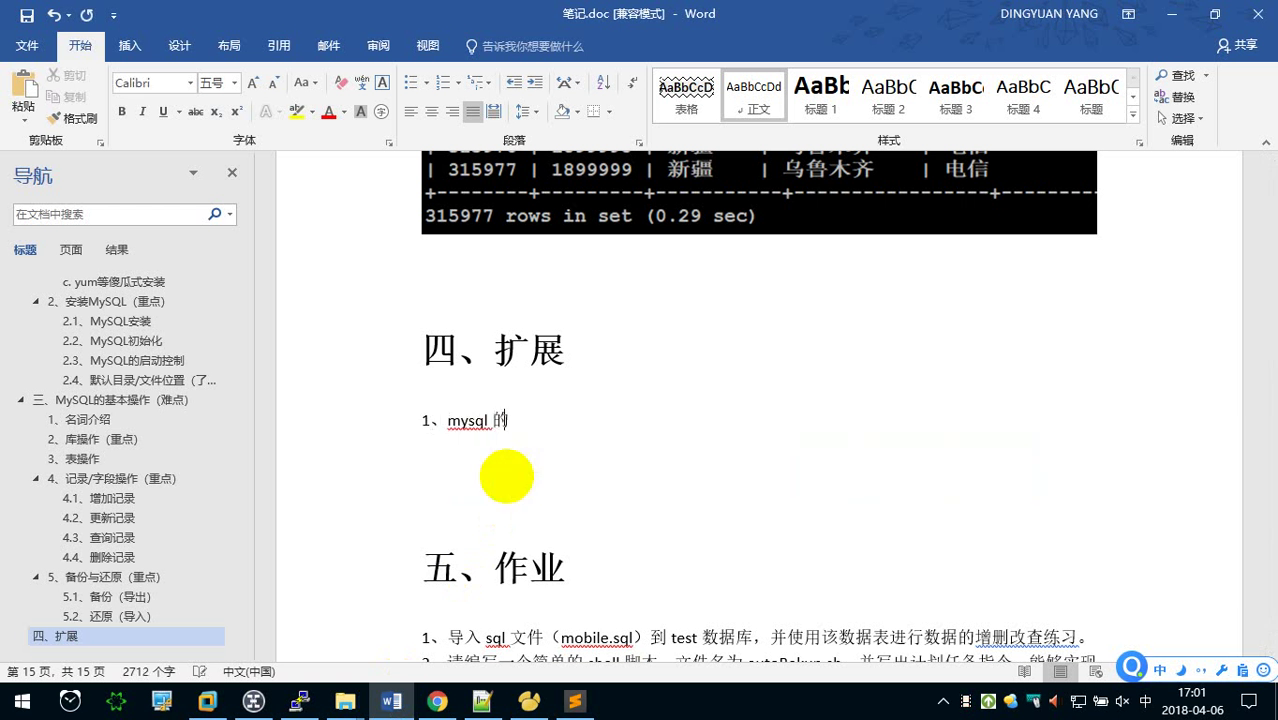
text(远程管理)
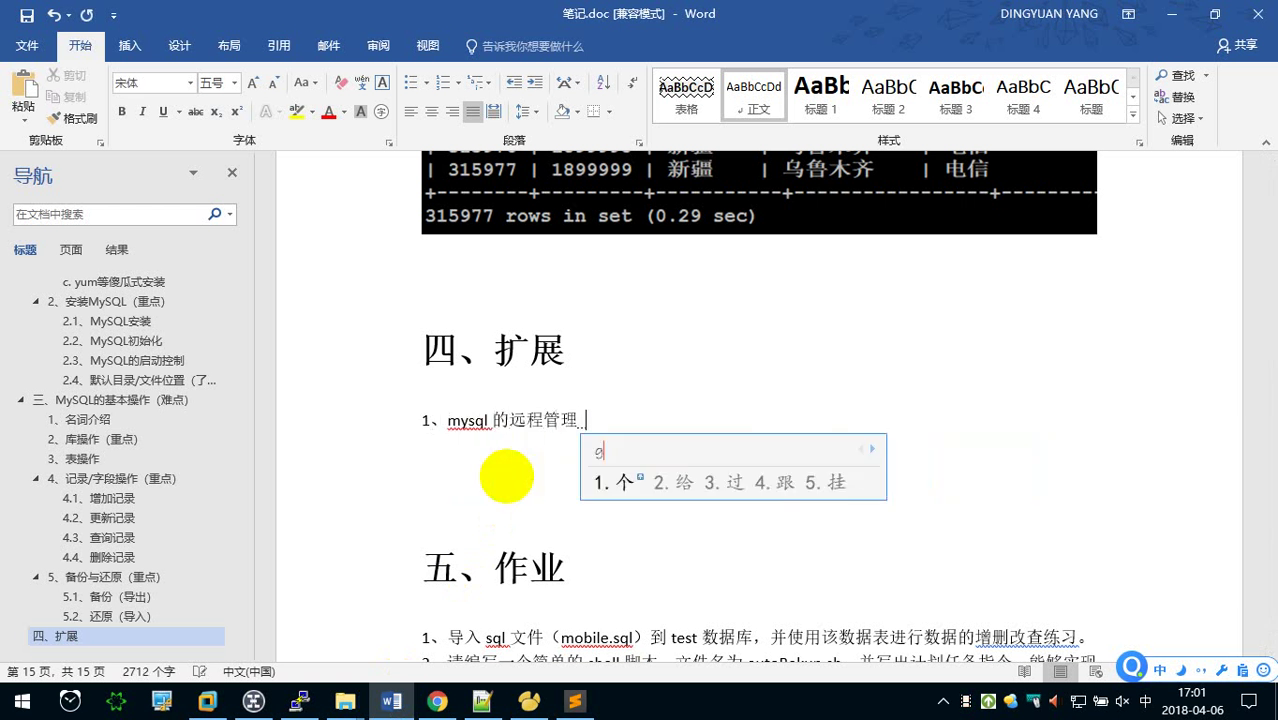
text(工具)
key(ctrl+alt+2)
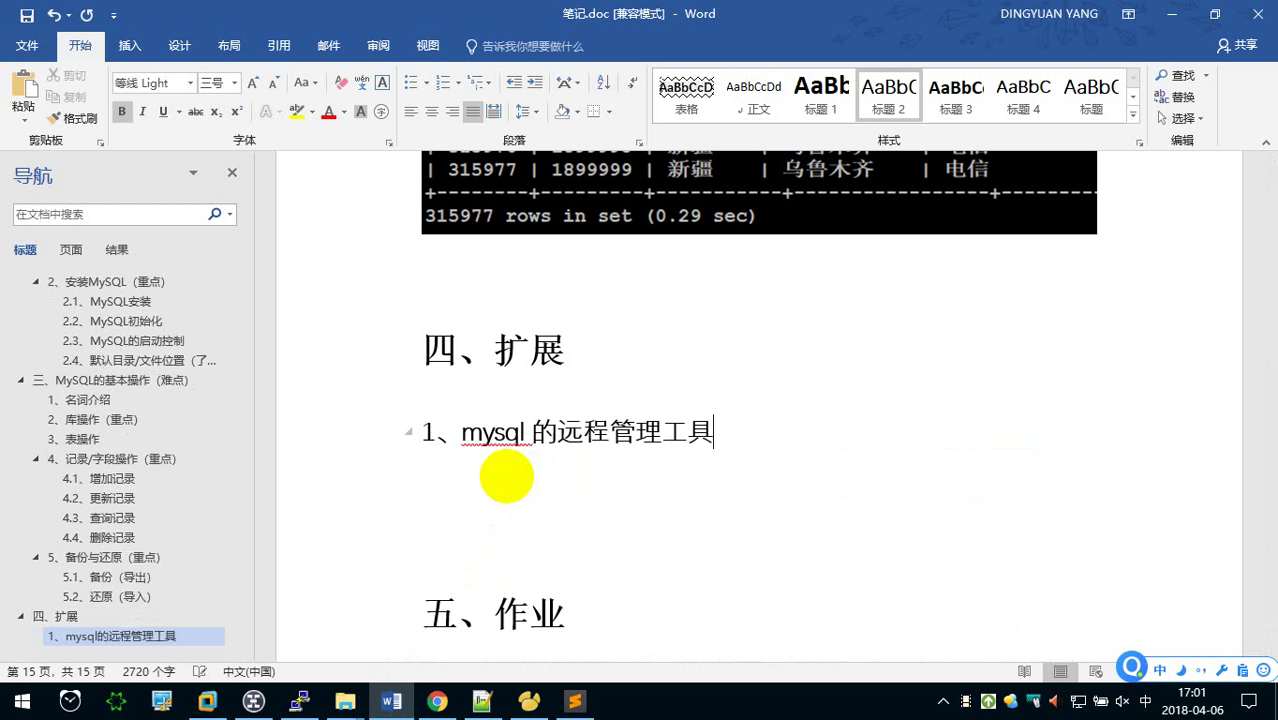
key(Return)
Type the body line '分为两大类：B/S 架构、C/S 架构。' below the heading
scroll(619, 418, down, 1)
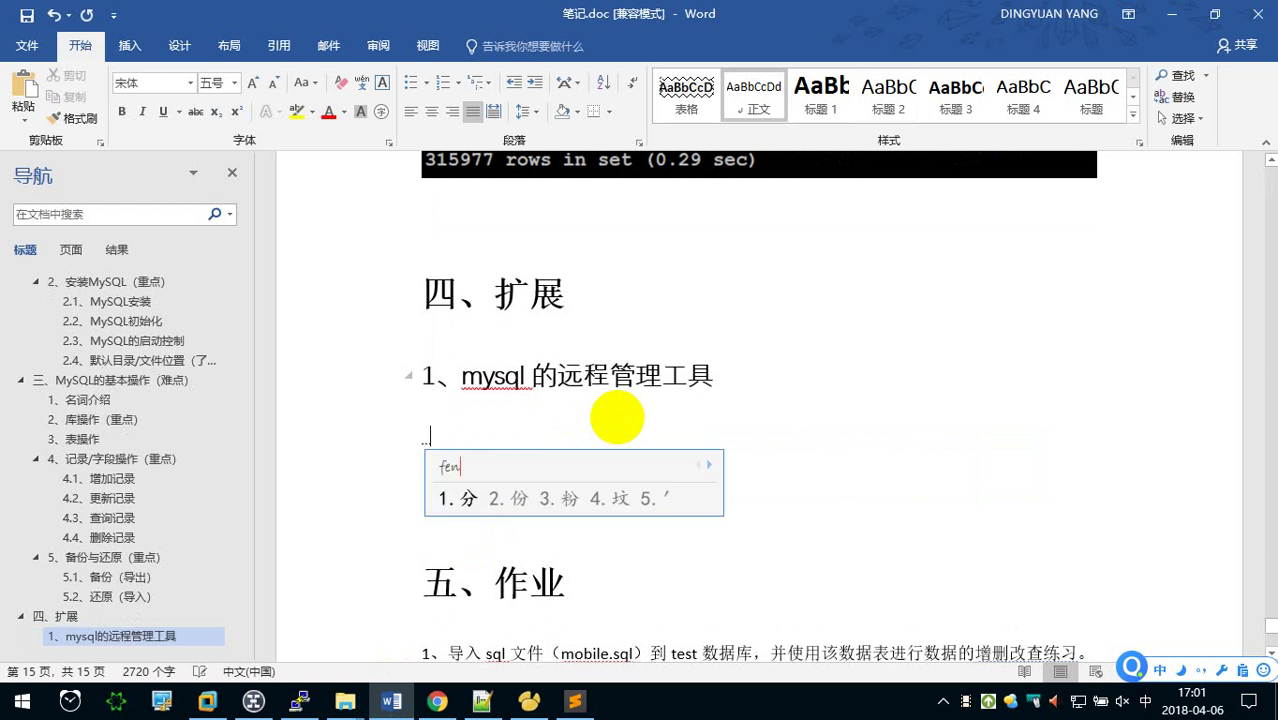
text(分为..gxf)
key(BackSpace)
key(BackSpace)
text(d)
key(BackSpace)
key(BackSpace)
key(BackSpace)
key(BackSpace)
key(BackSpace)
text(liang)
key(space)
text(dalei)
key(space)
text(：B)
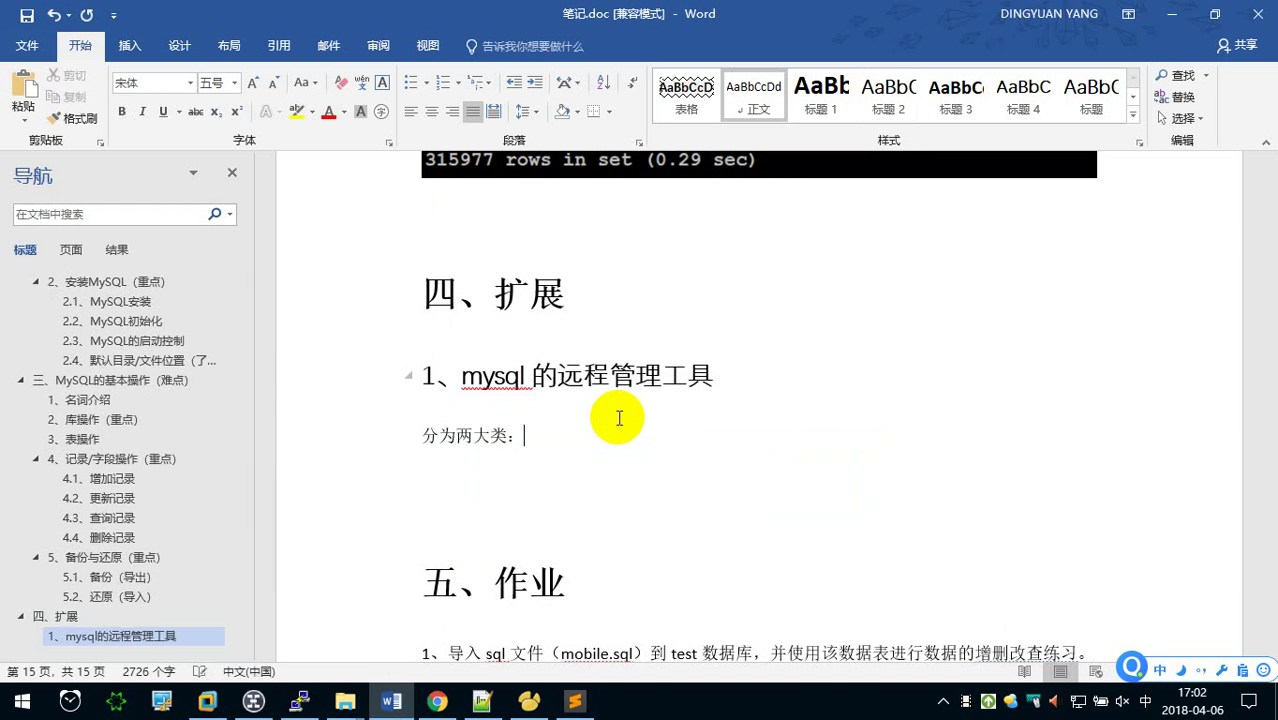
key(Caps_Lock)
text(B/S)
key(Caps_Lock)
text(jiagou)
key(space)
text(、C/S)
key(Caps_Lock)
text(C/S)
key(Caps_Lock)
text(jiagou)
key(space)
text(。)
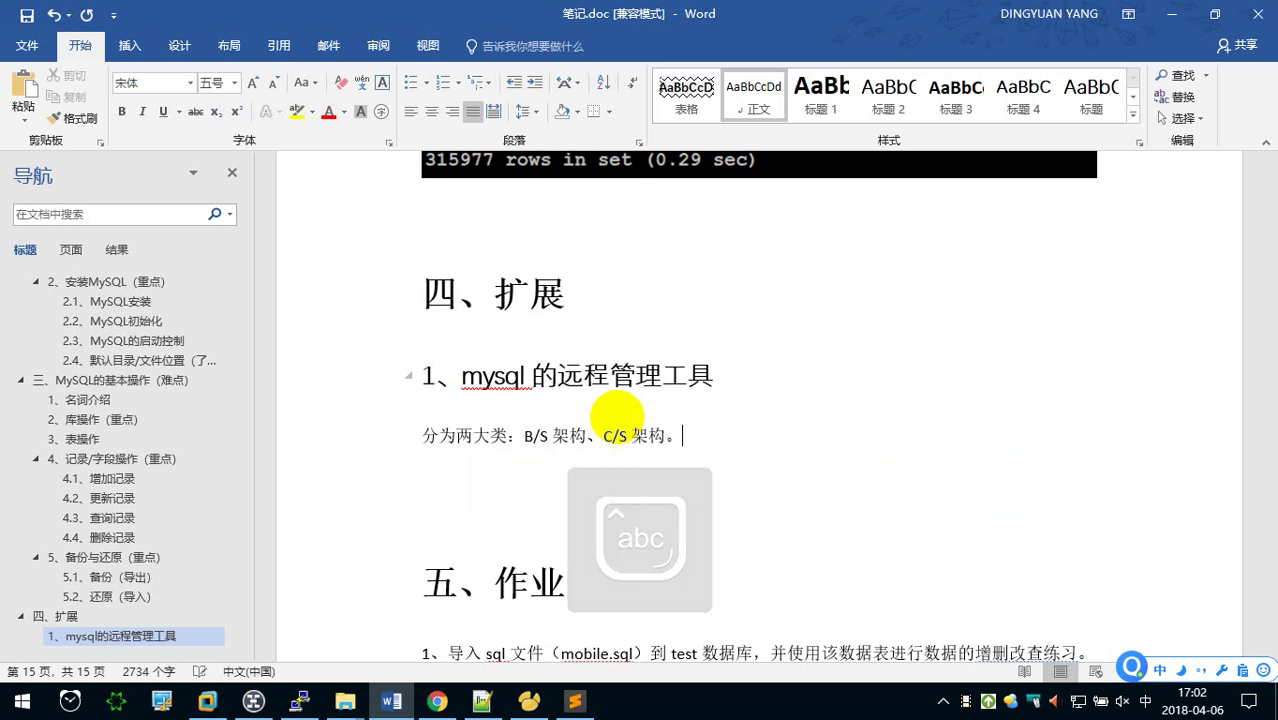
key(Return)
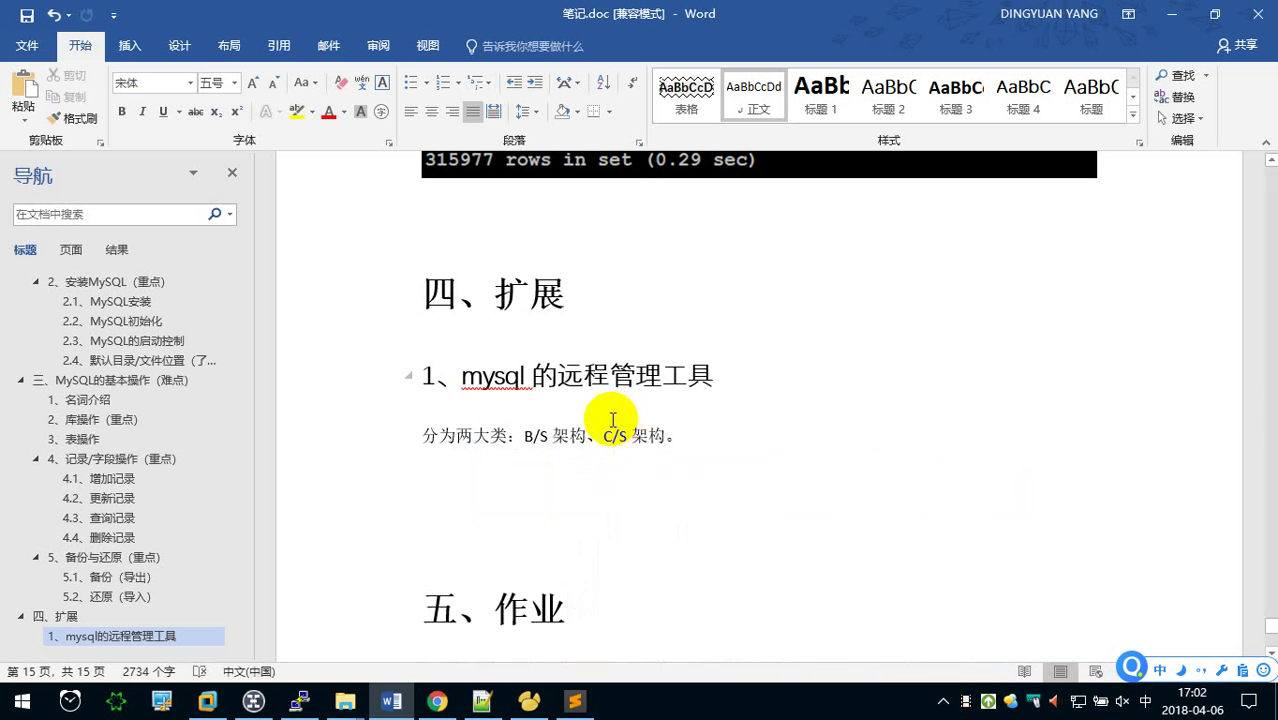
scroll(607, 420, down, 1)
Write the B/S definition line 'B/S：B 是指浏览器，S 是指服务器。'
click(531, 384)
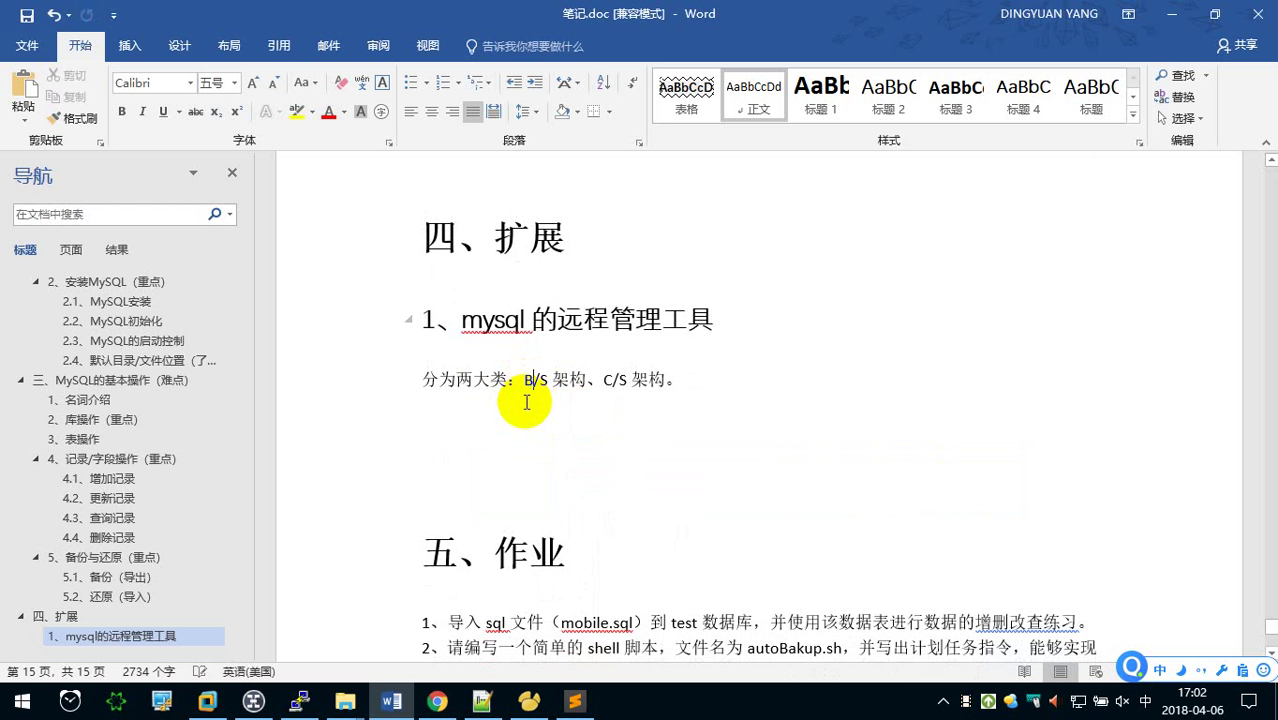
key(Caps_Lock)
text(B/S)
key(Caps_Lock)
text(：)
key(Caps_Lock)
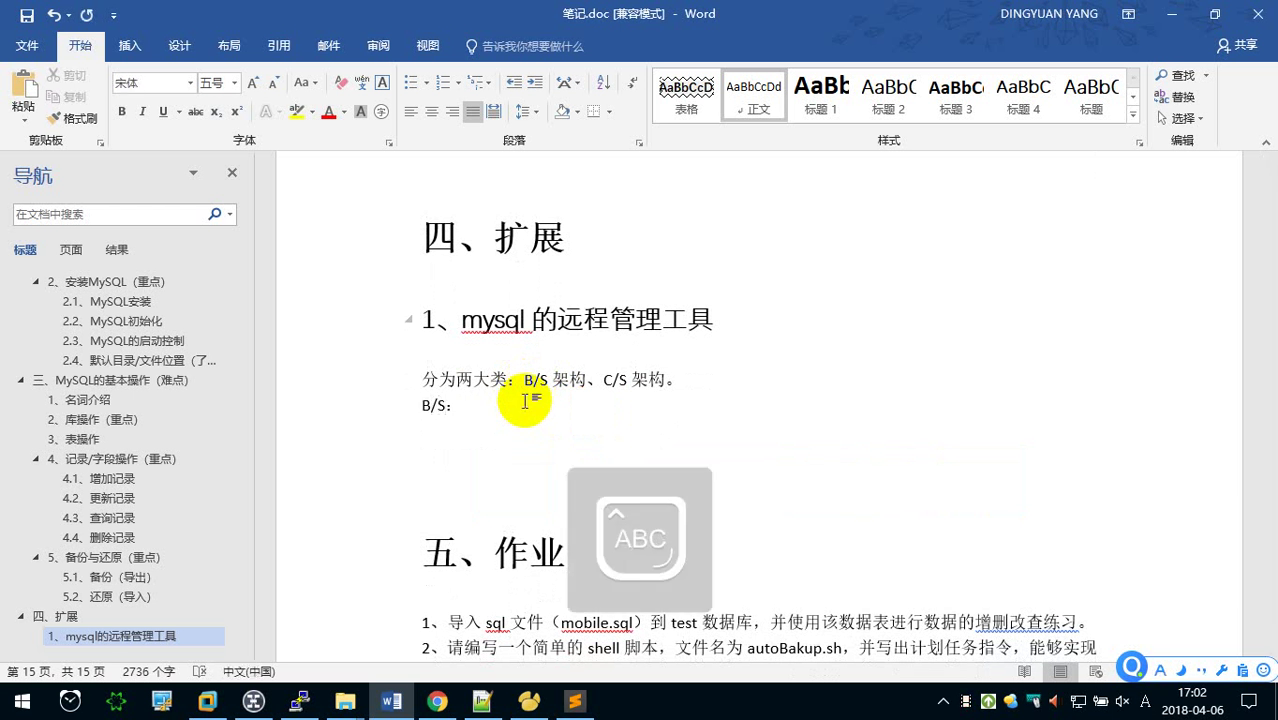
text(B)
key(Caps_Lock)
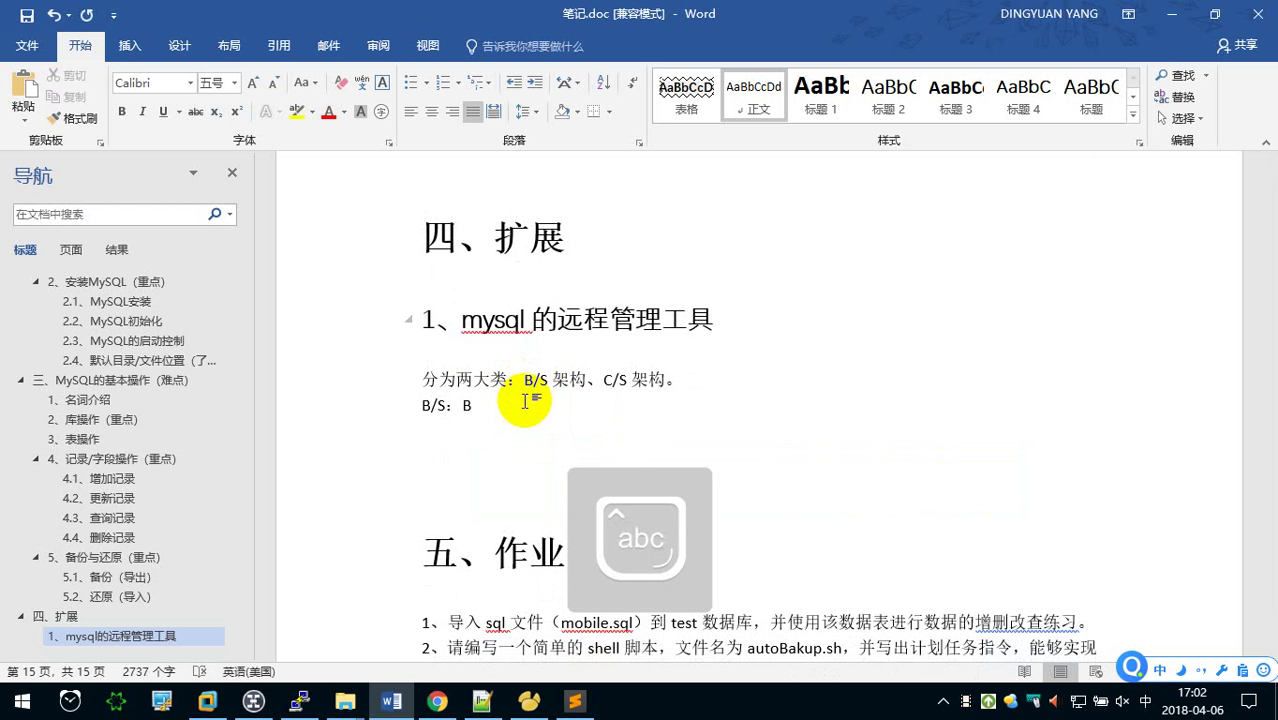
text(shizhi)
key(space)
text(liulanqi)
key(space)
text(，S)
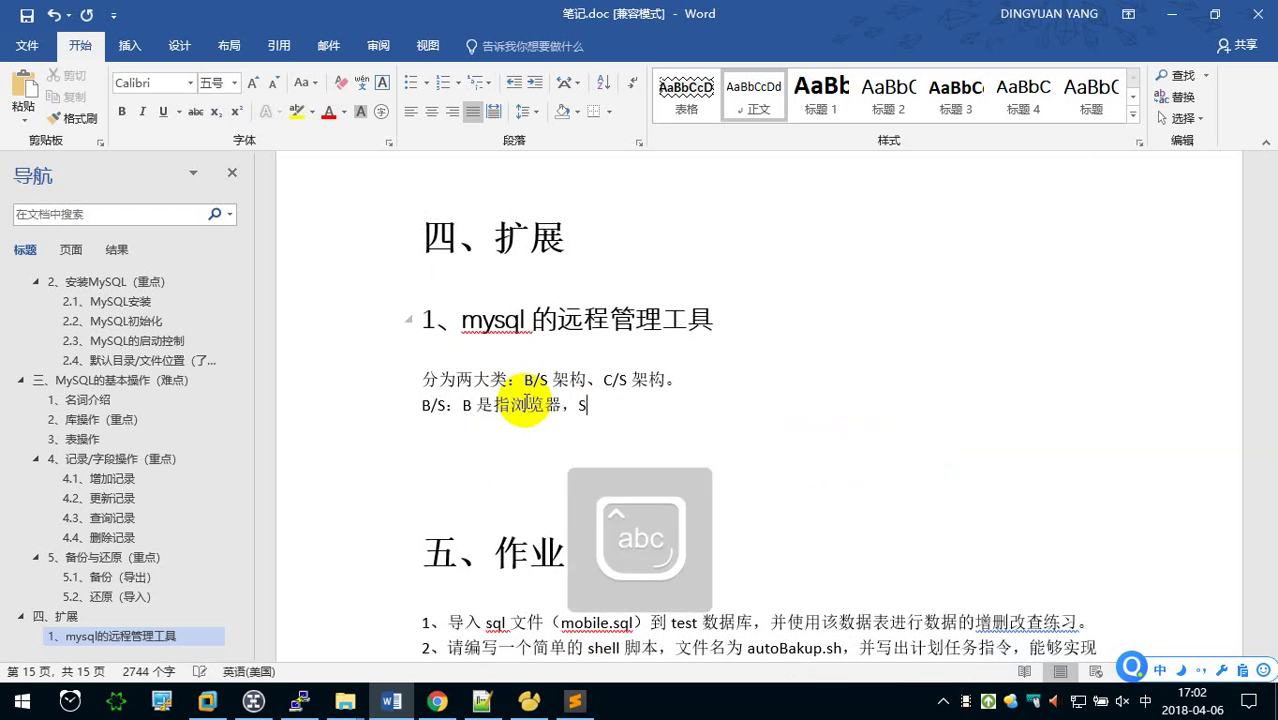
text(sh)
key(space)
text(zhi4fuwuq)
key(space)
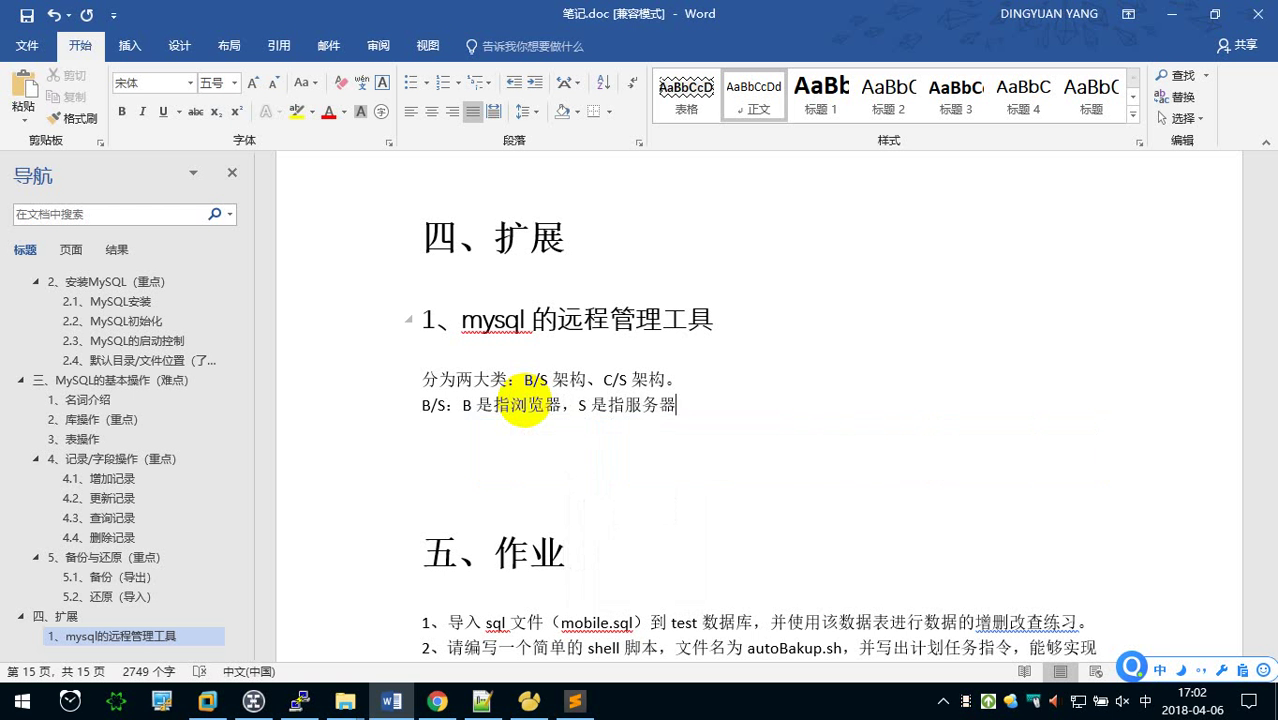
text(。)
Add the C/S definition line 'C/S：C 是指客户端，S 是指服务器。' on a new line
key(Return)
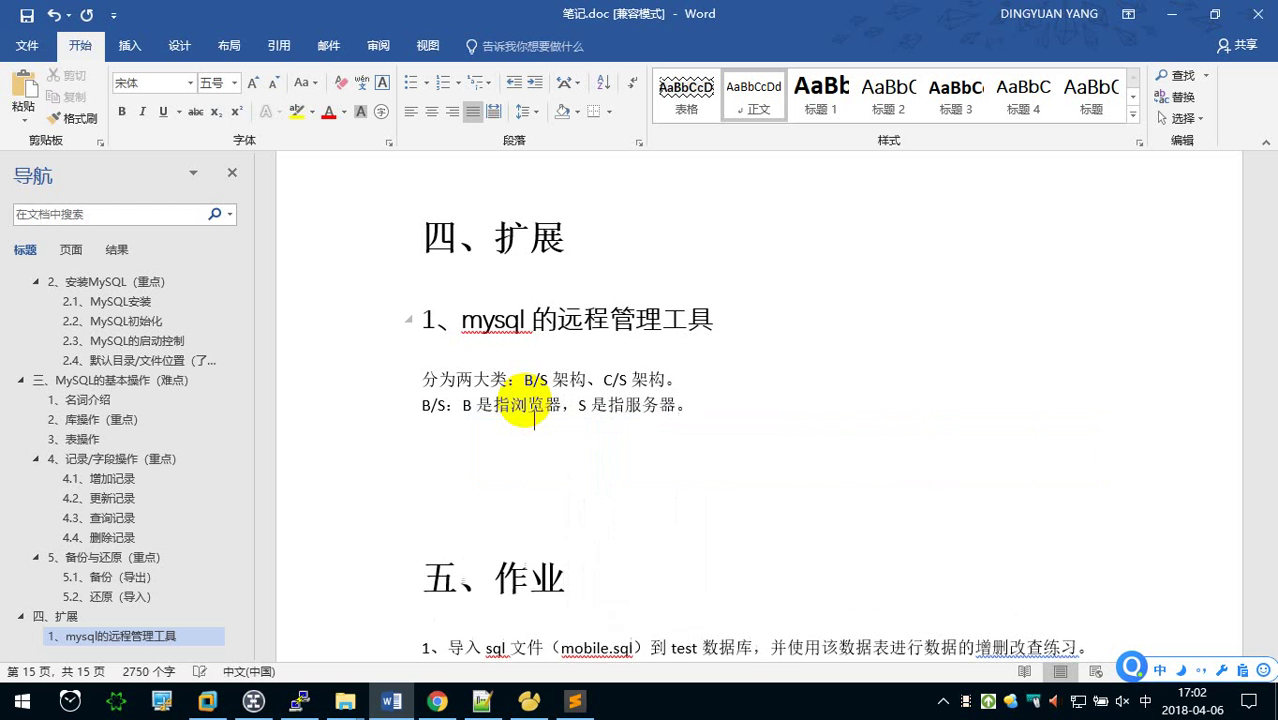
key(shift)
text(C/)
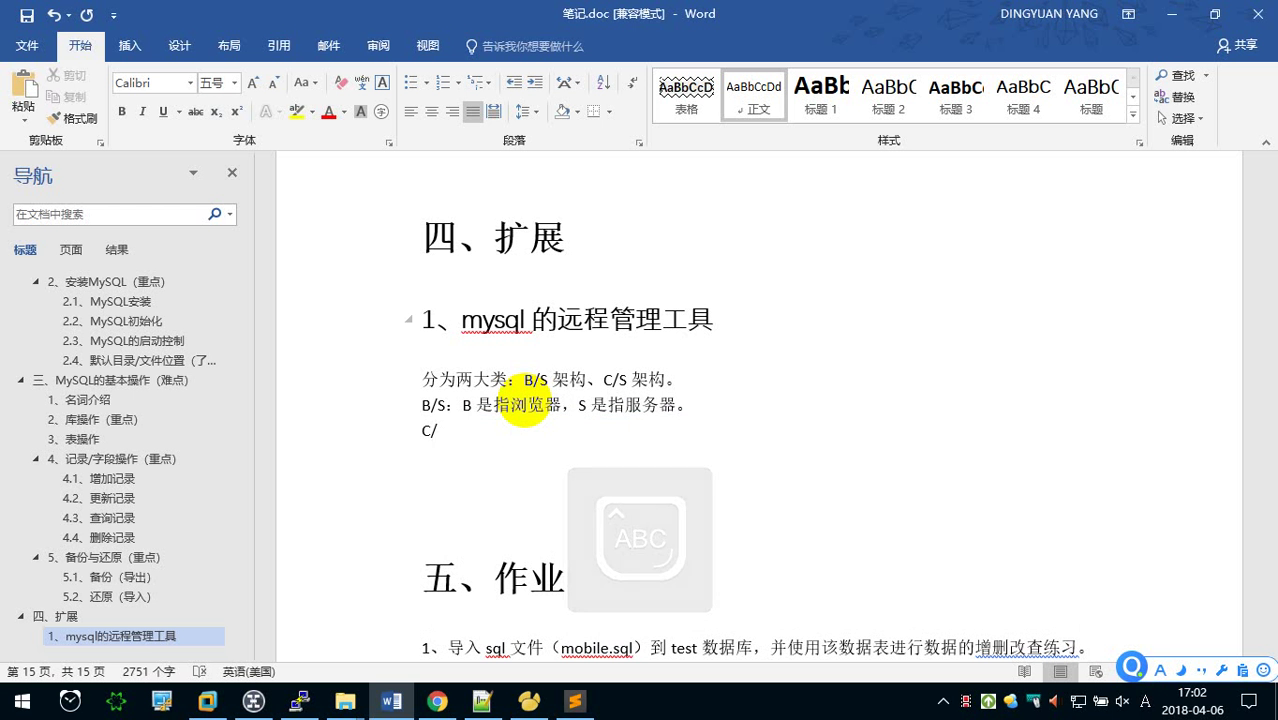
text(S)
key(Caps_Lock)
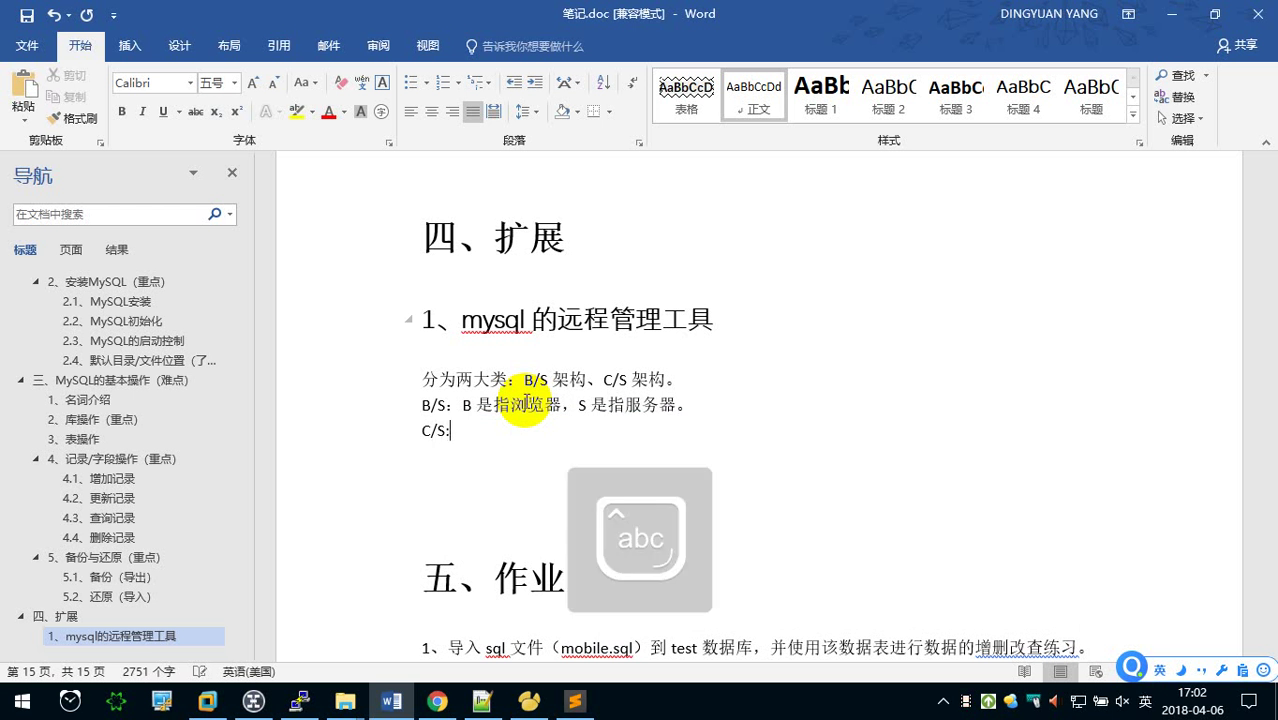
text(:)
key(Caps_Lock)
text(C)
key(Caps_Lock)
key(shift)
text(shizhi)
key(space)
text(kehud)
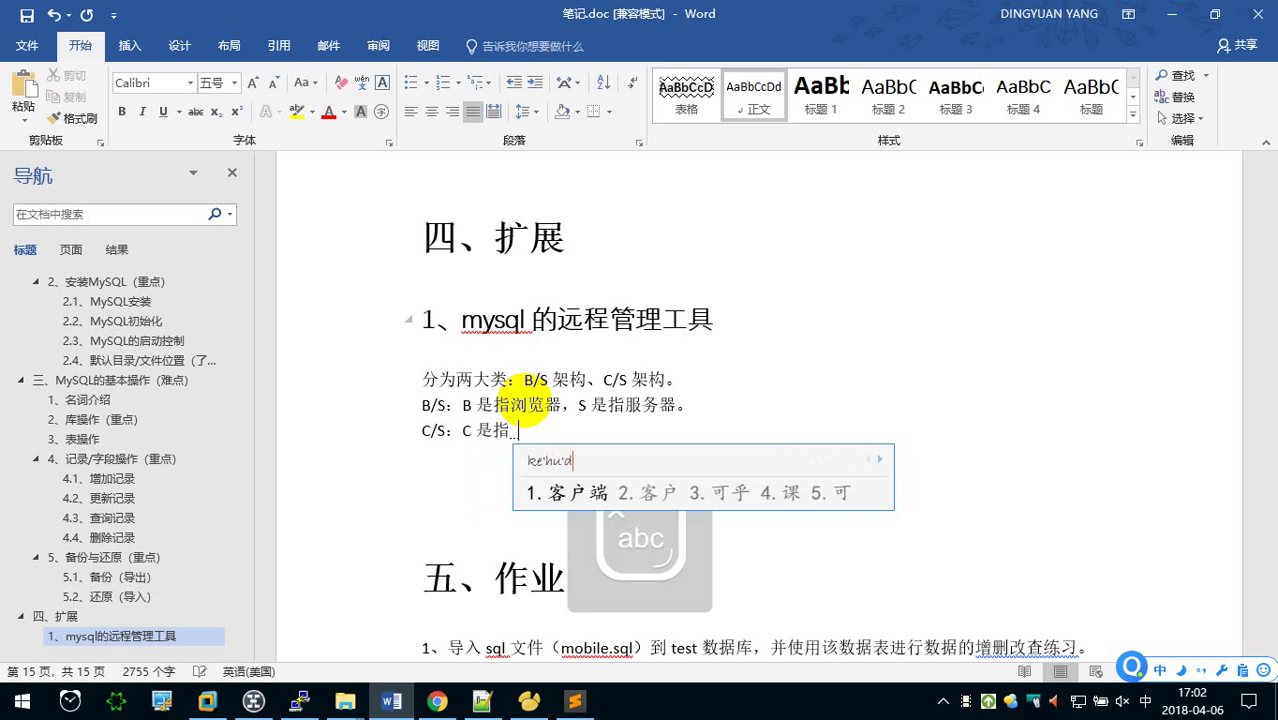
key(space)
key(Caps_Lock)
text(S)
key(Caps_Lock)
text(shi'zhi)
key(space)
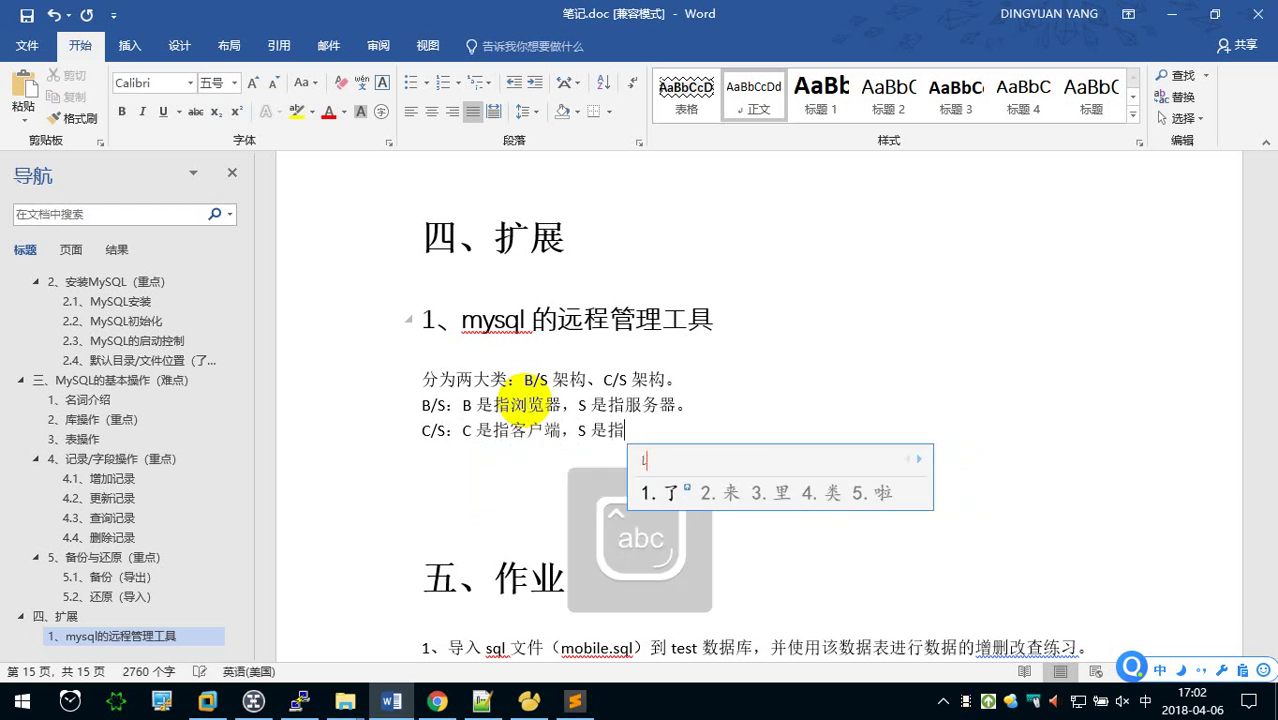
text(fuwuqi)
key(space)
key(Up)
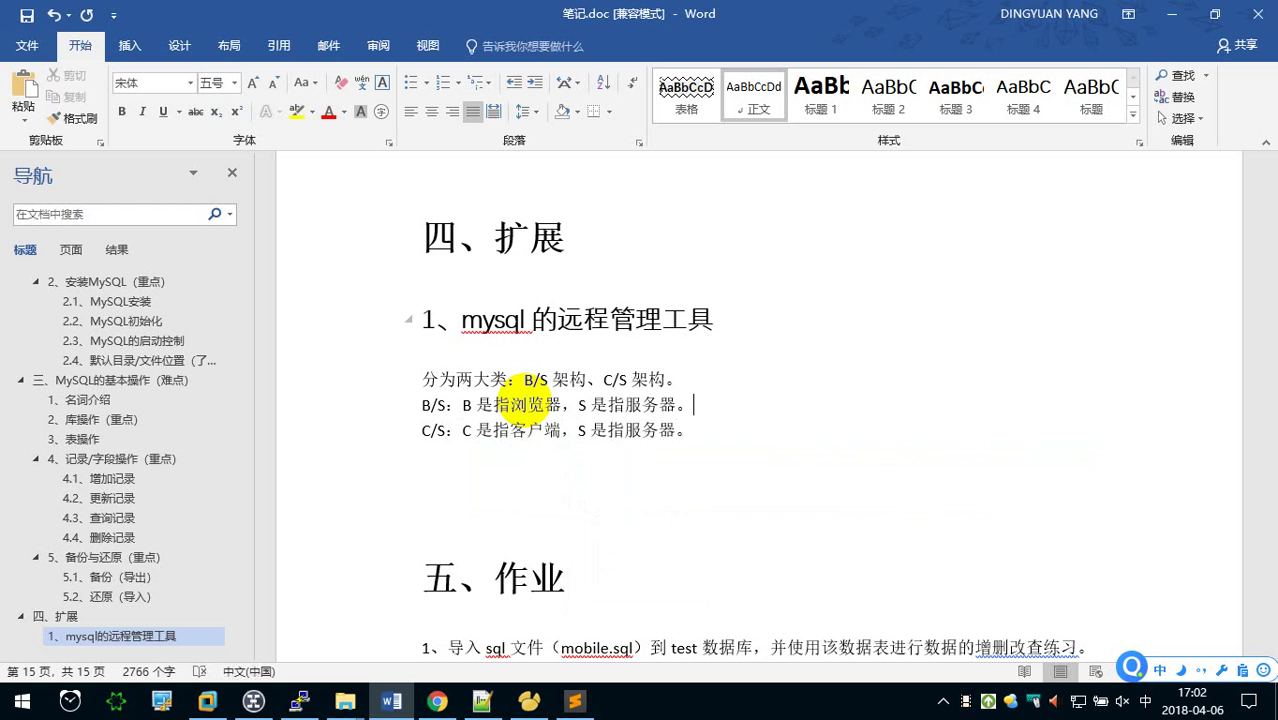
Append '例如：百度搜索应用就属于 BS 架构软件。' to the B/S line
text(liru)
key(space)
text(:baidu)
key(space)
text(sos)
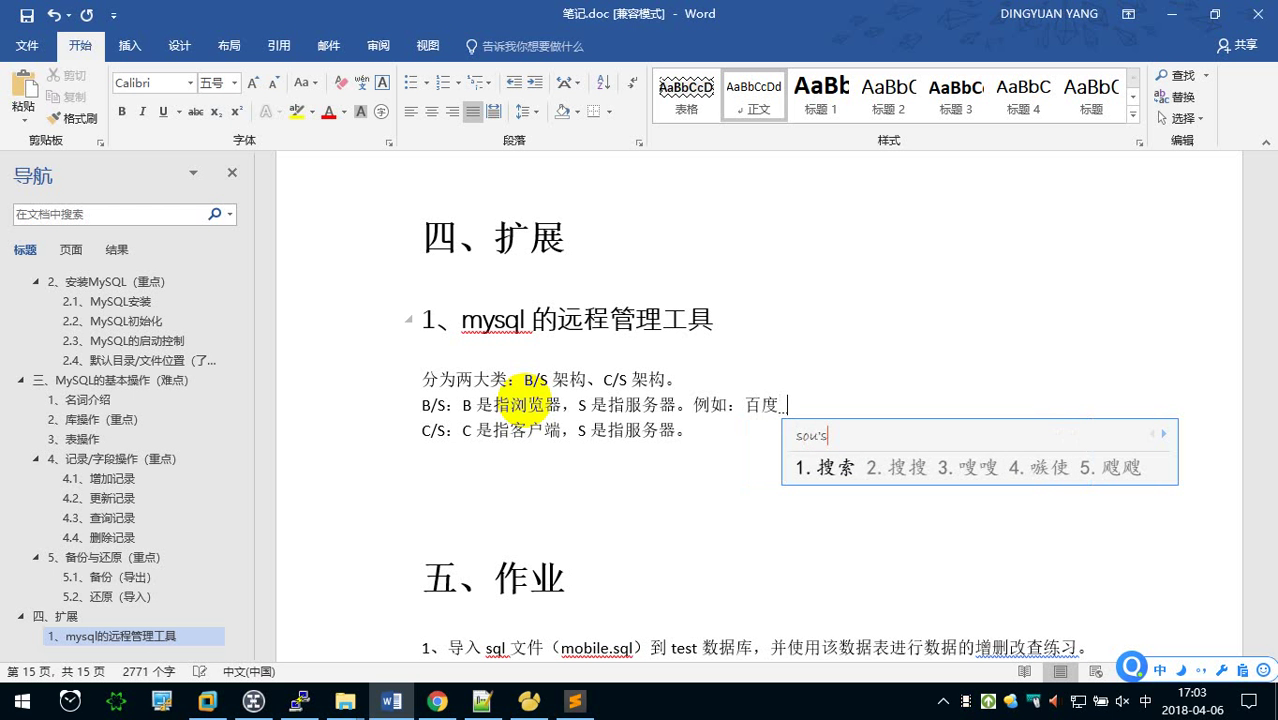
key(space)
text(yingyong)
key(space)
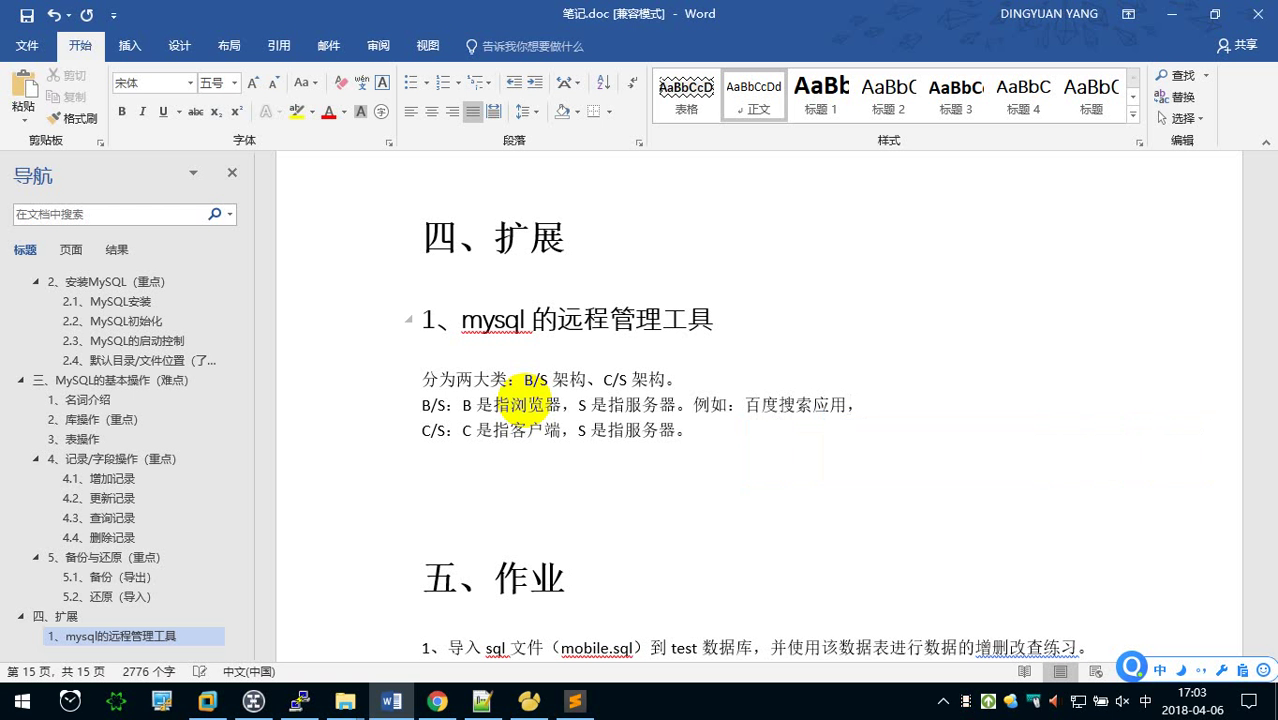
text(jiu)
key(space)
text(shuyu)
key(space)
key(Caps_Lock)
text(BS)
key(Caps_Lock)
text(jiag2ruanjian)
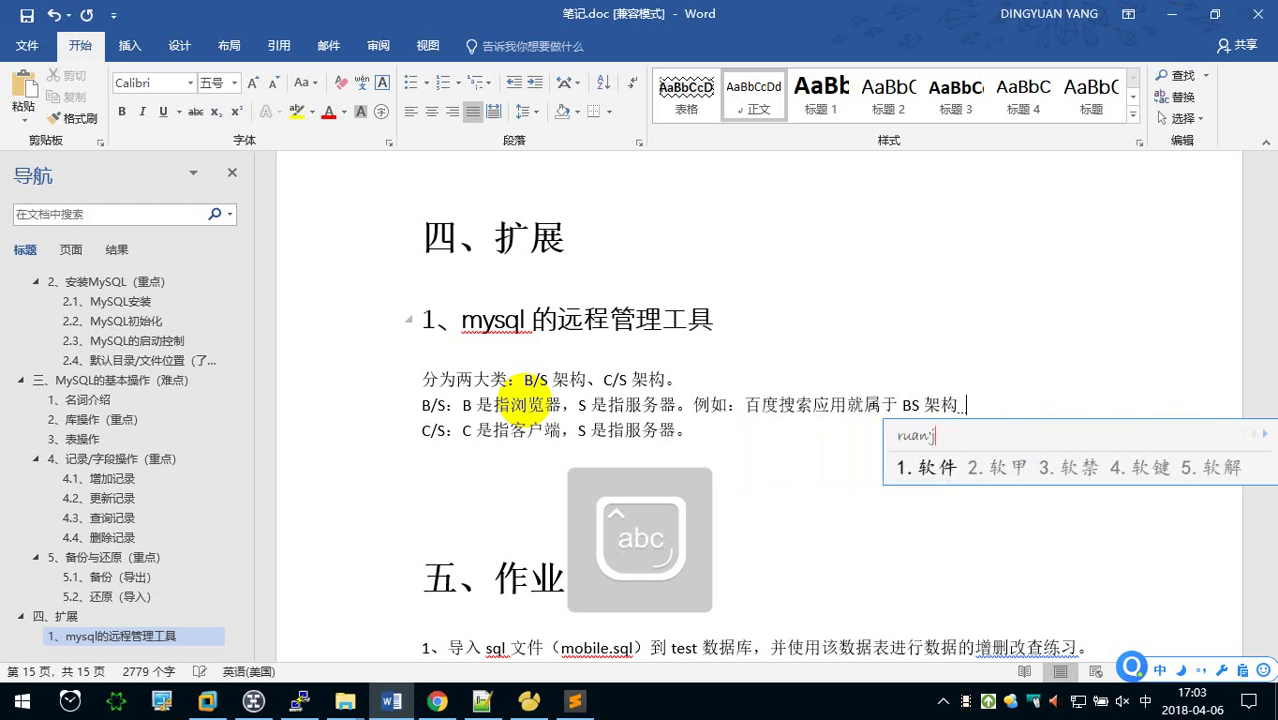
key(space)
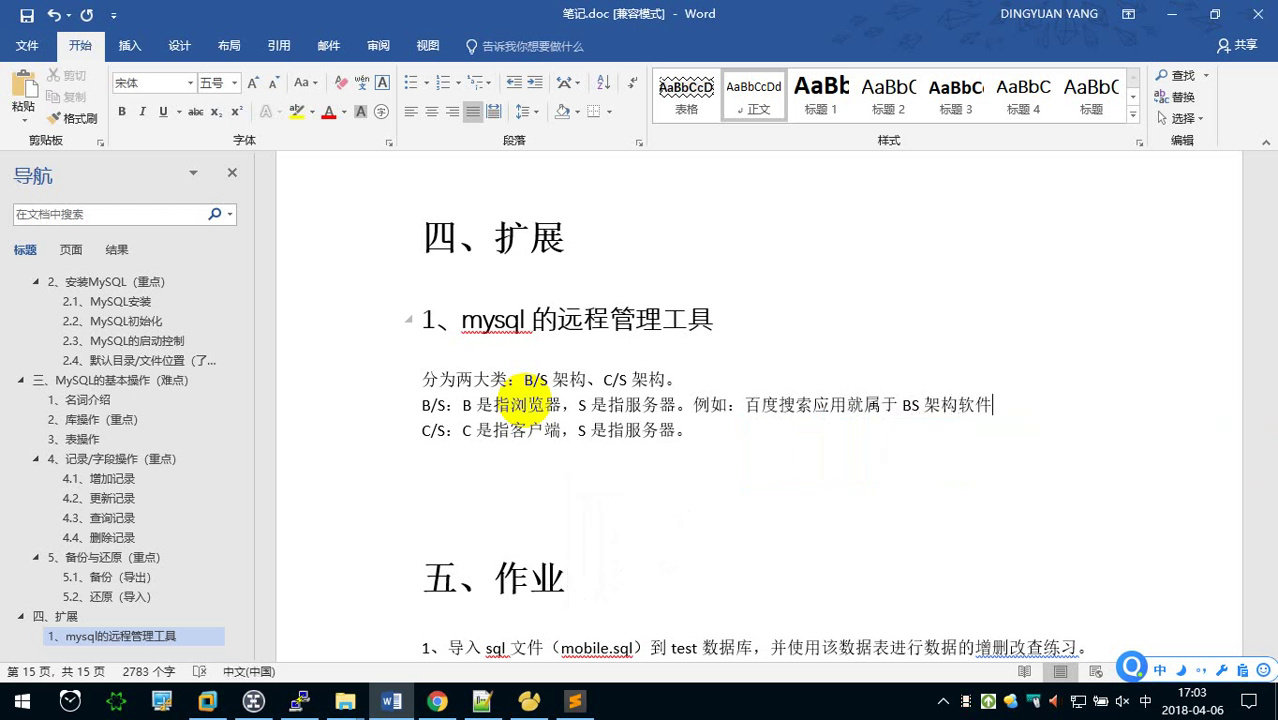
Start the C/S example with '例如：' and switch to the desktop
text(liru)
key(space)
text(:)
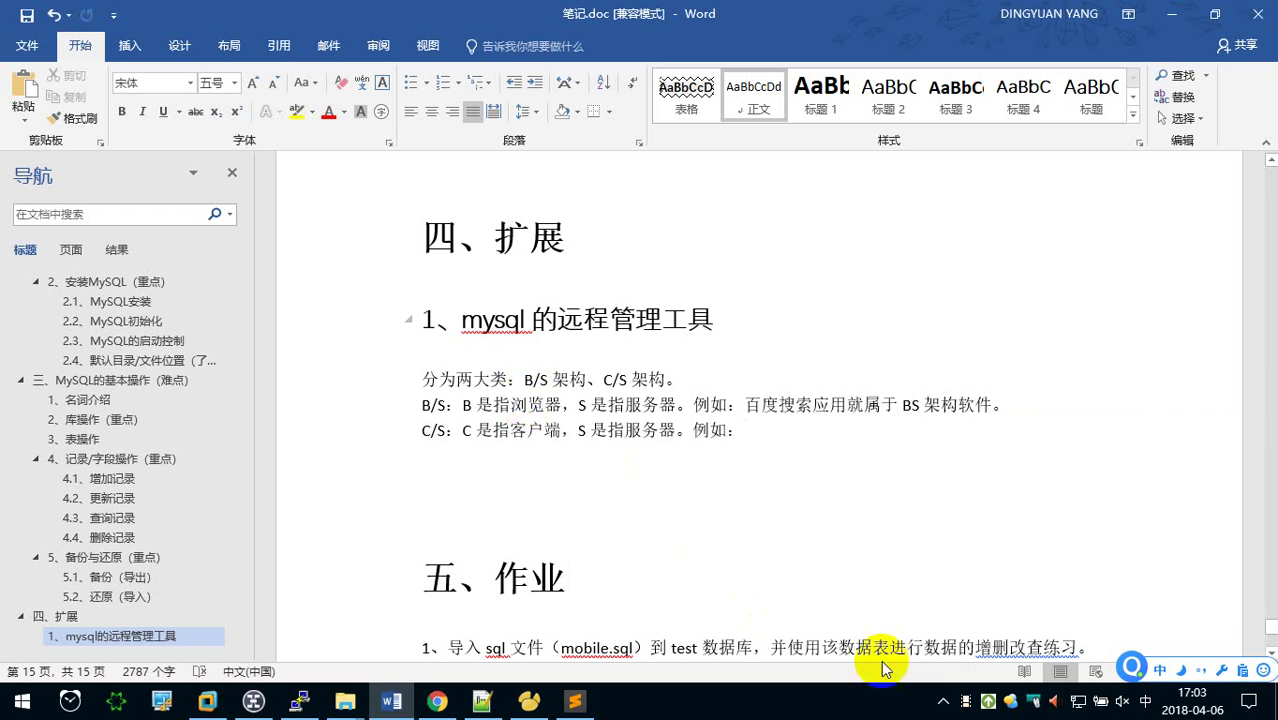
key(super+d)
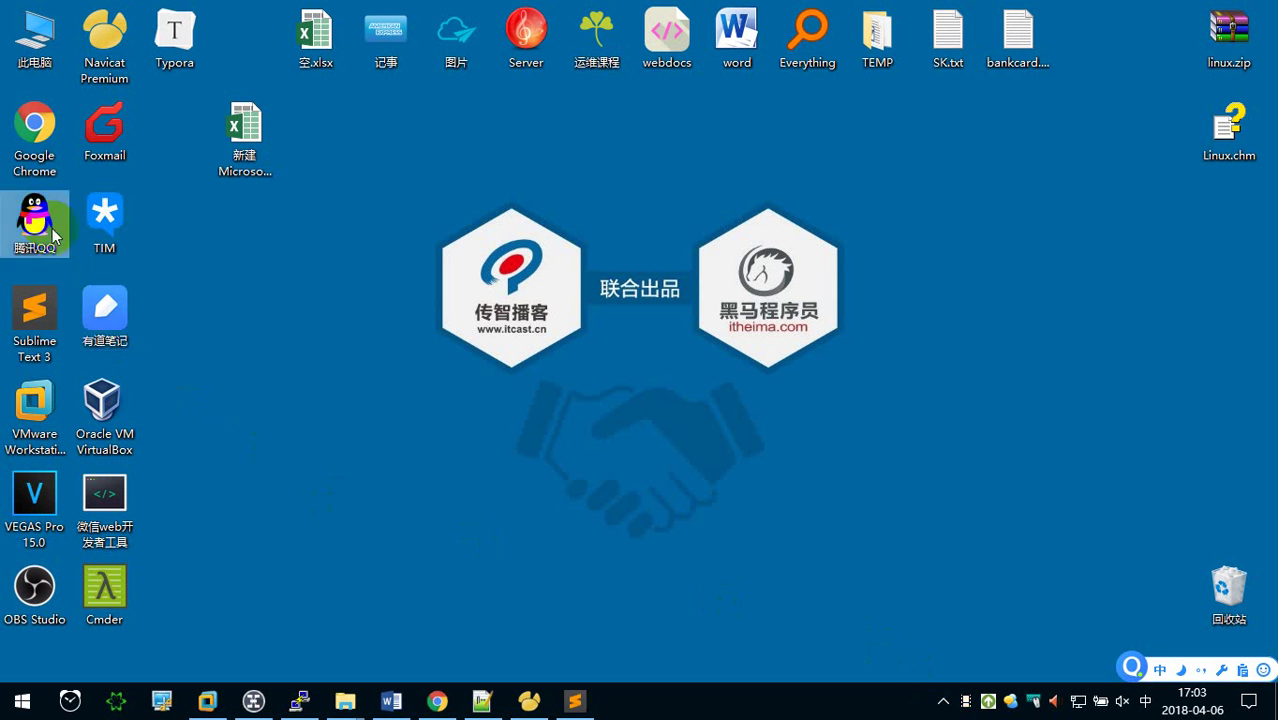
Point out the QQ, Chrome and Foxmail desktop icons as client programs, then restore Word
click(35, 222)
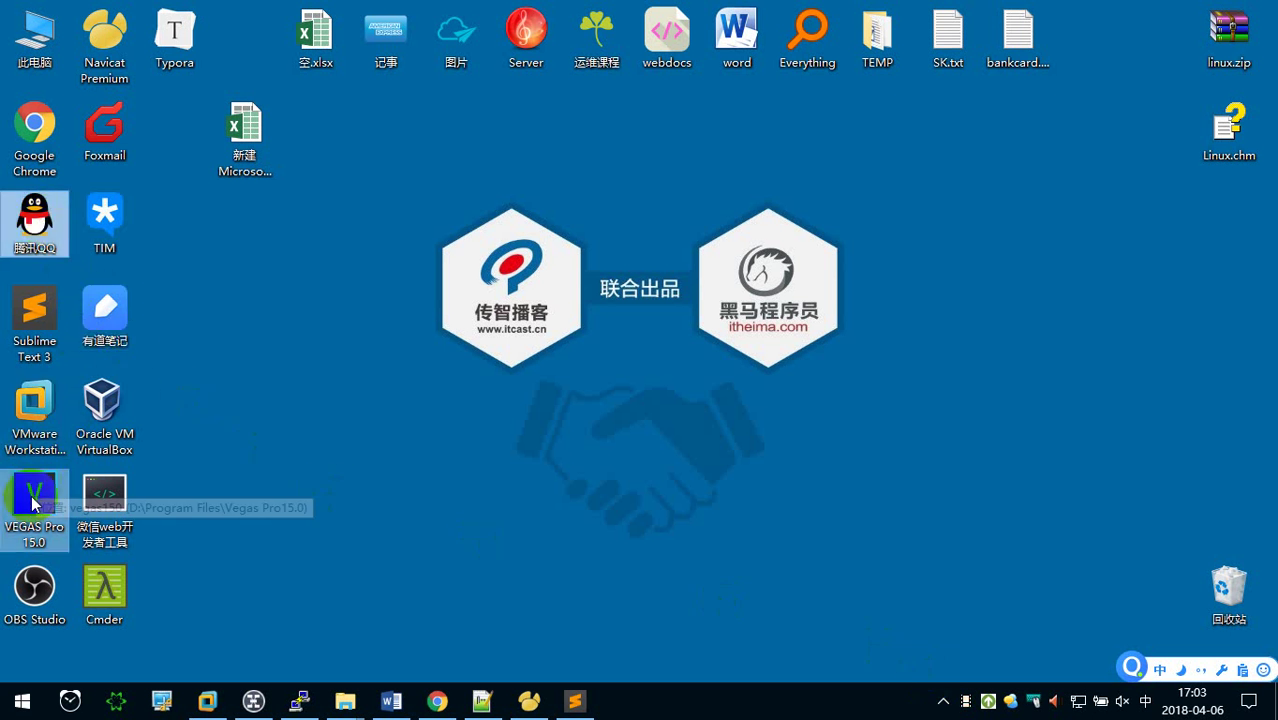
click(31, 132)
click(110, 136)
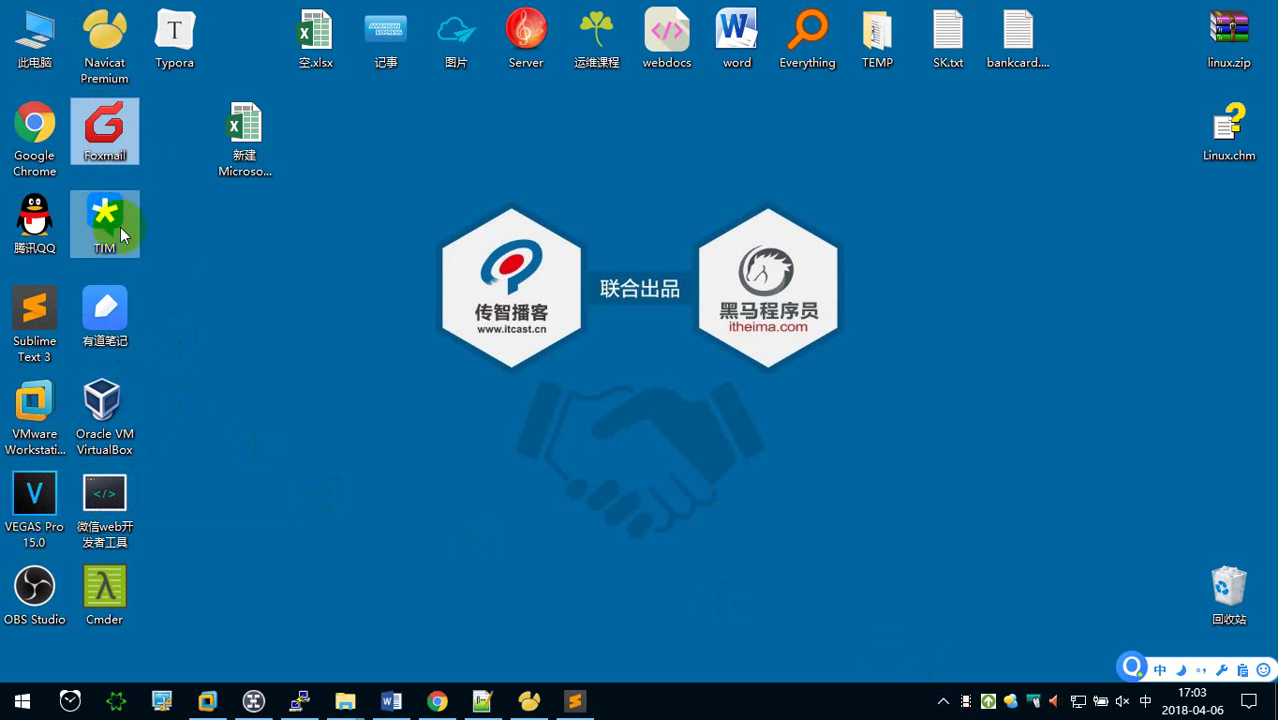
click(391, 700)
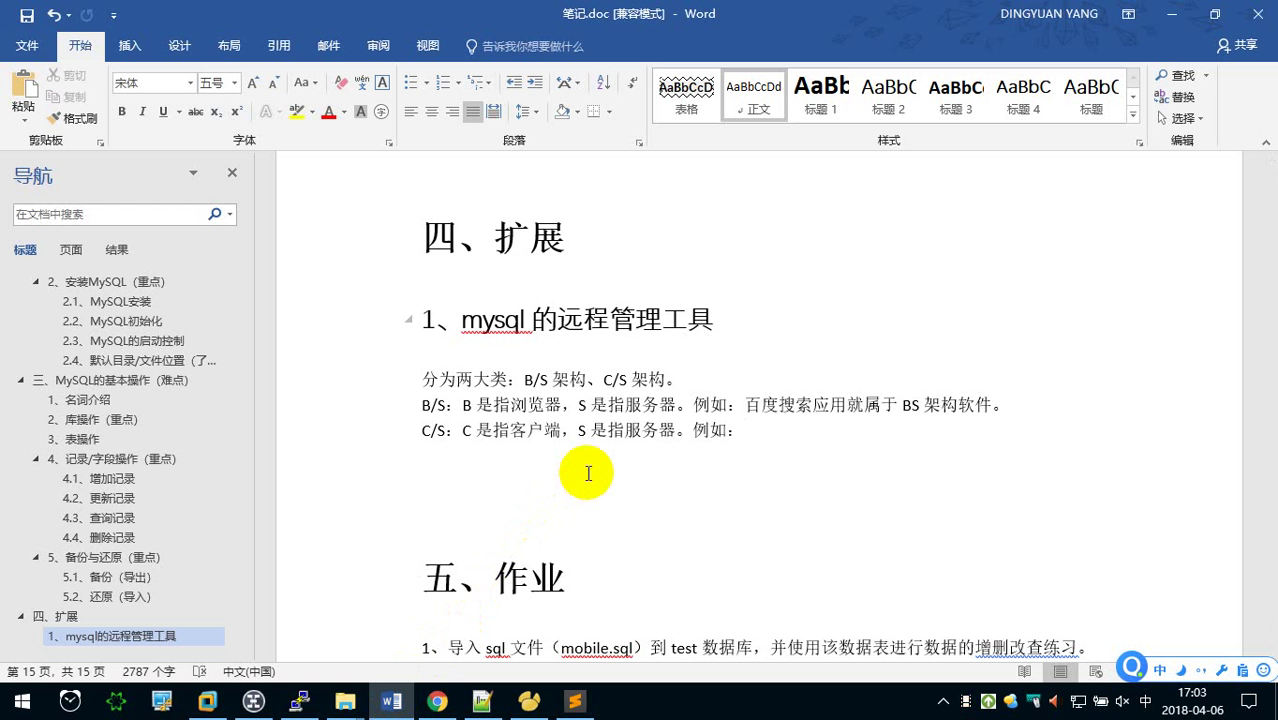
Finish the C/S example with 'QQ、电脑端微信等应用程序都是 CS 架构。' and start a new paragraph
text(q)
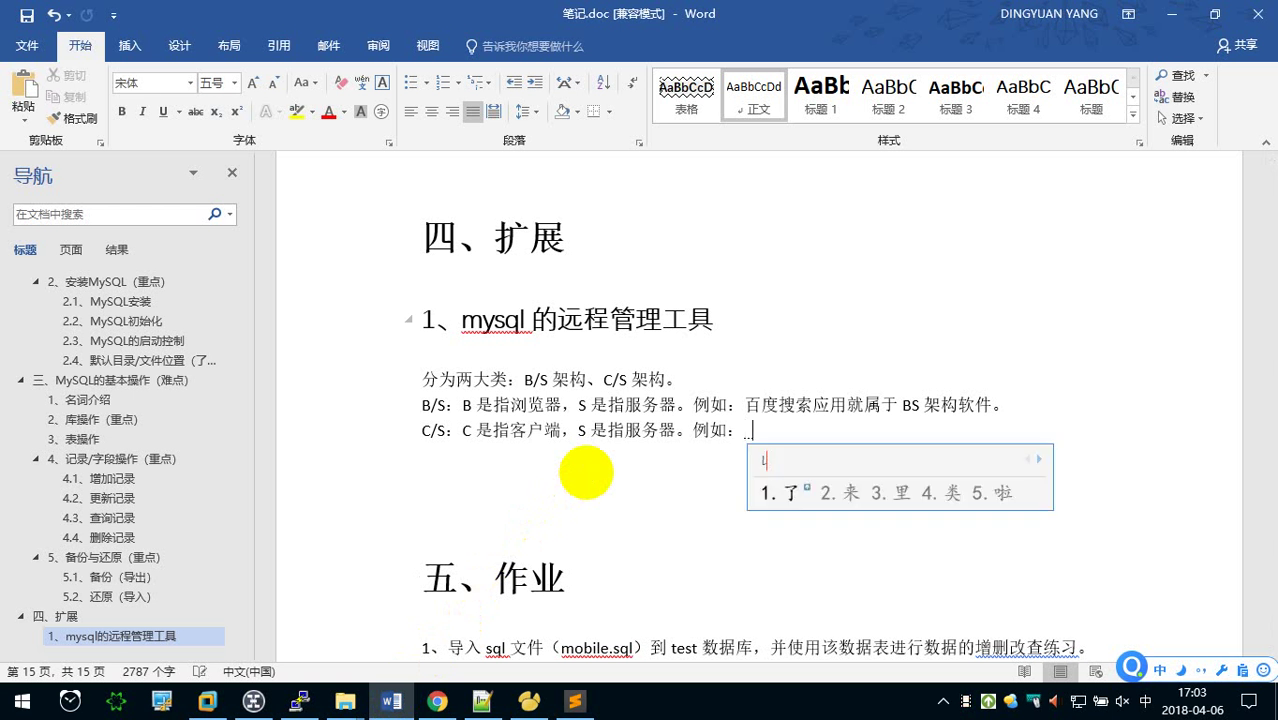
key(Caps_Lock)
text(QQ、)
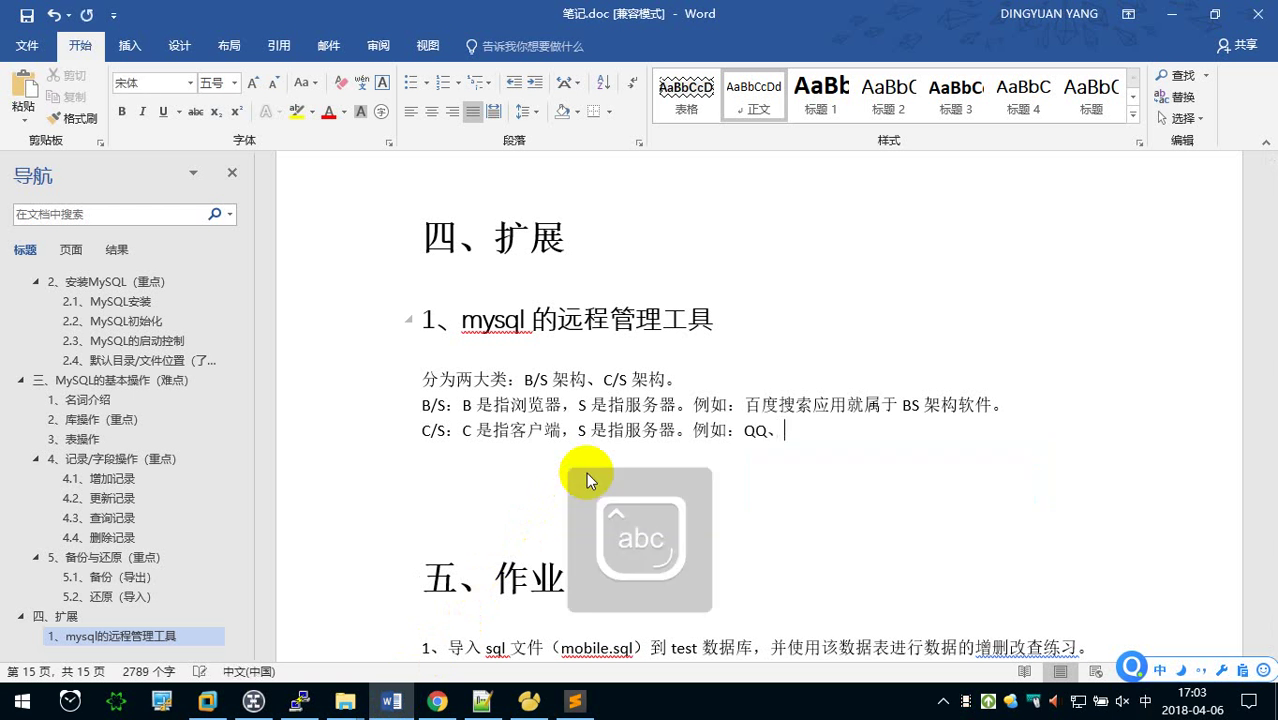
text(diannao)
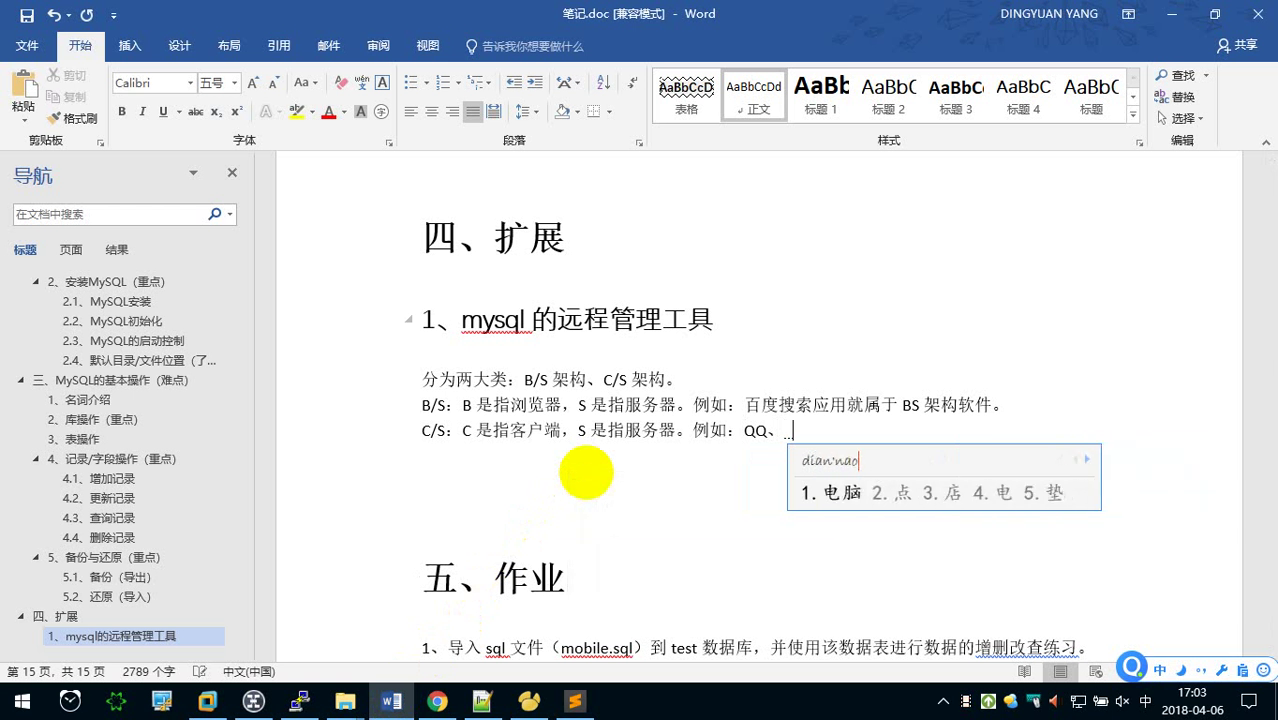
text( duan weixin )
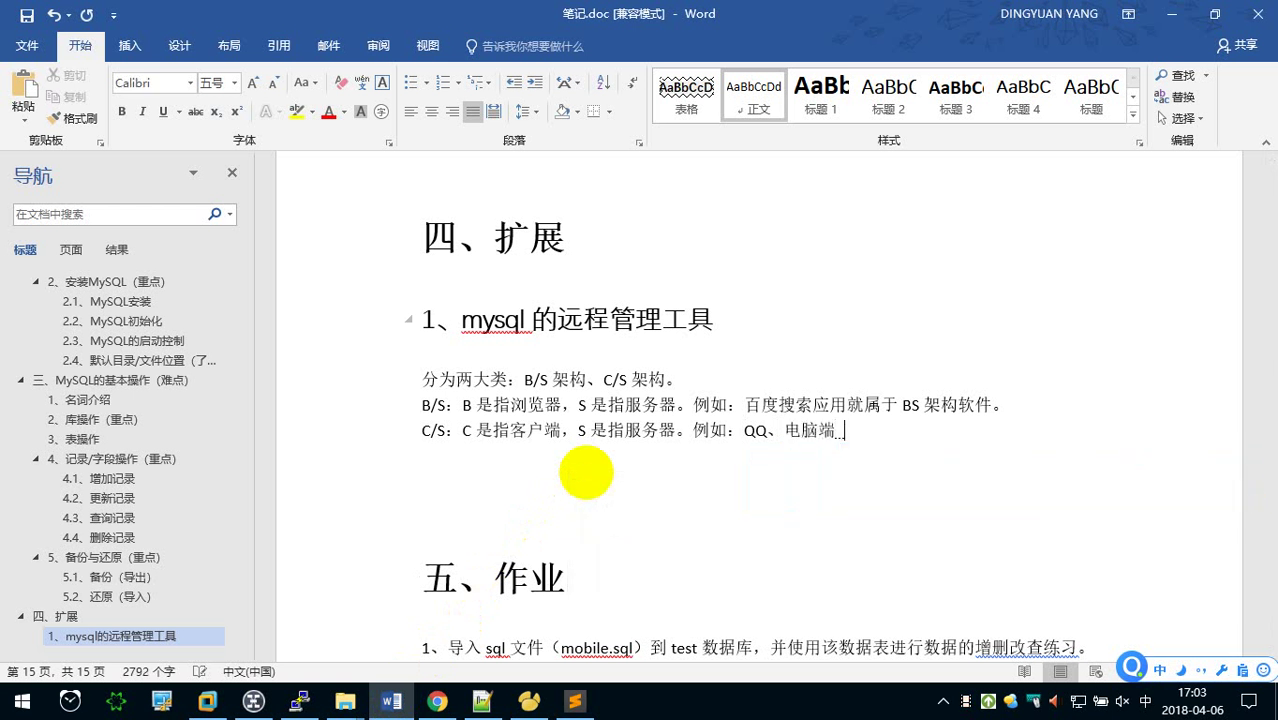
text(deng yingyong chengxu doushi)
key(shift)
text(CS)
key(shift)
text(jiagou 。)
key(Return)
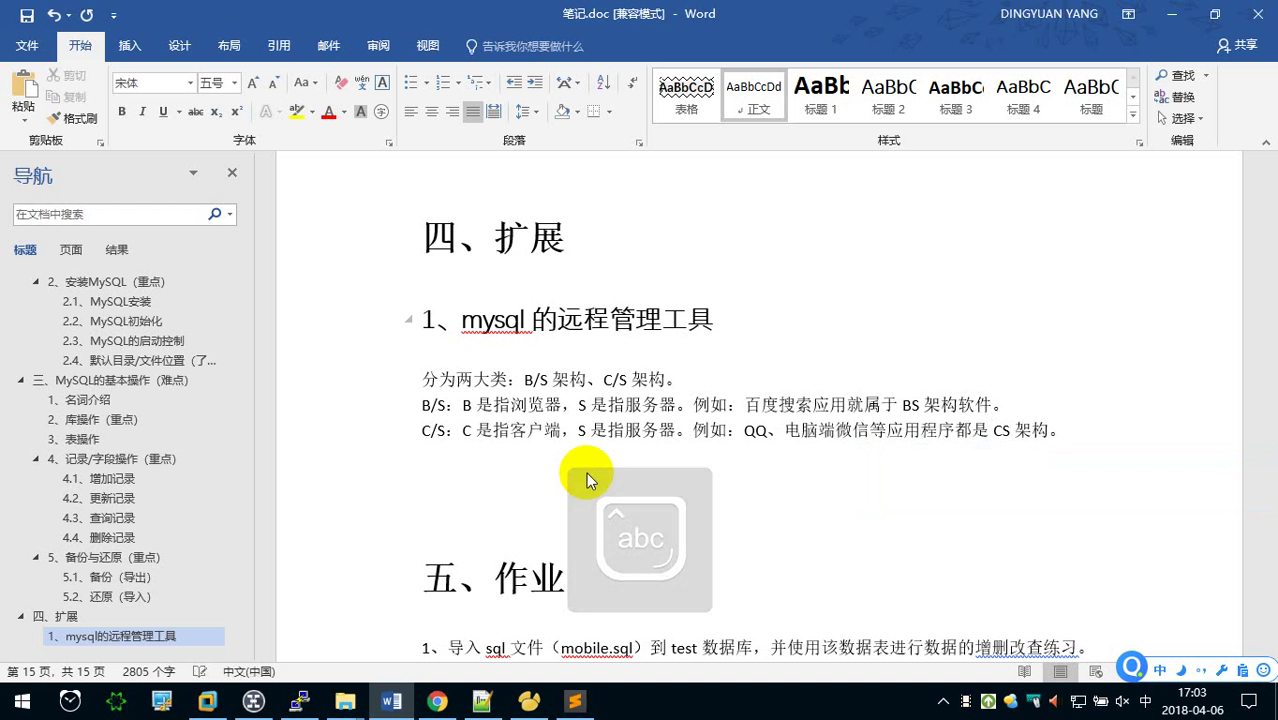
On a new line below the C/S line, type '在 BS 中，mysql'
key(Return)
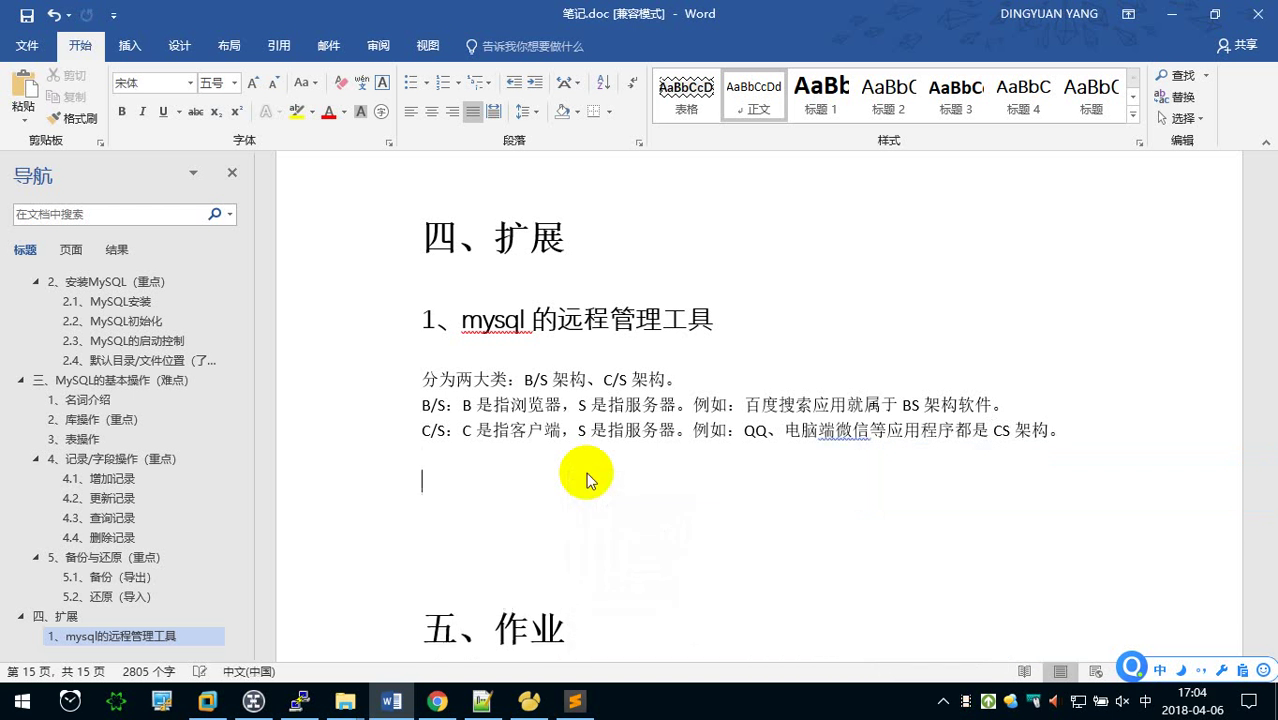
key(shift)
text(CS)
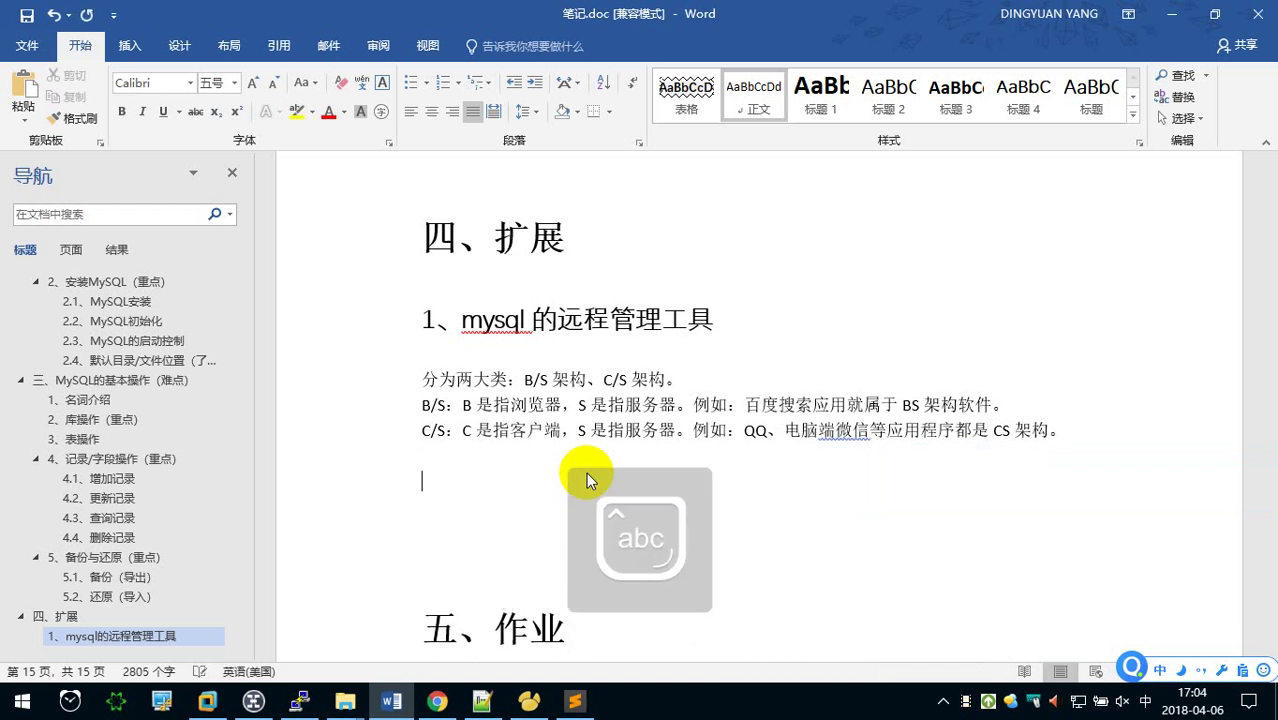
scroll(530, 410, down, 1)
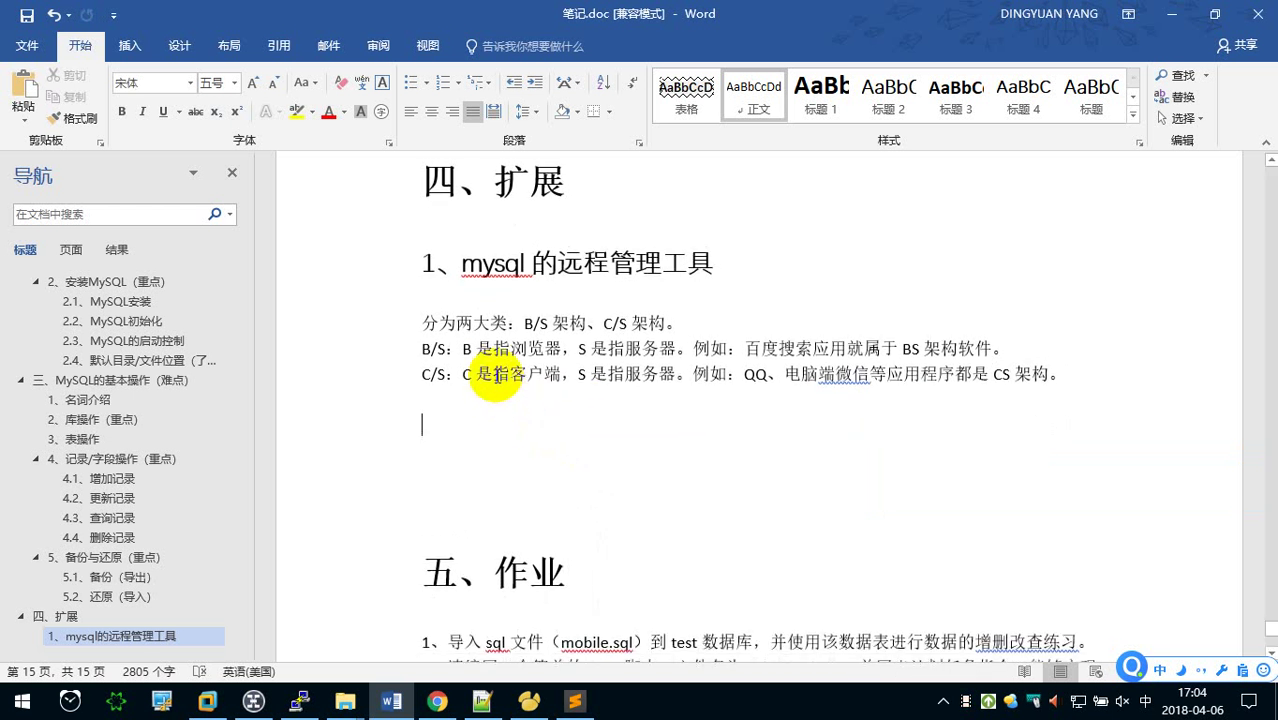
click(489, 401)
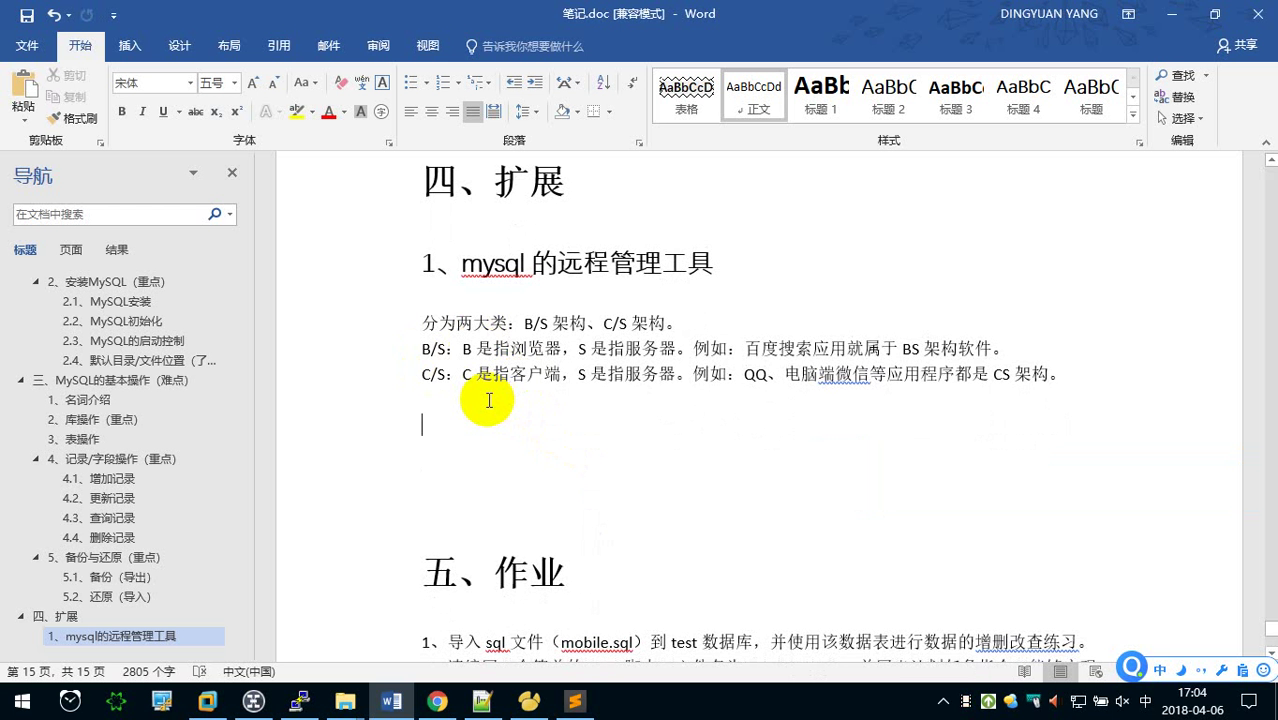
text(zai)
key(space)
key(shift)
text(BS)
key(shift)
text(zhon)
key(space)
text(,)
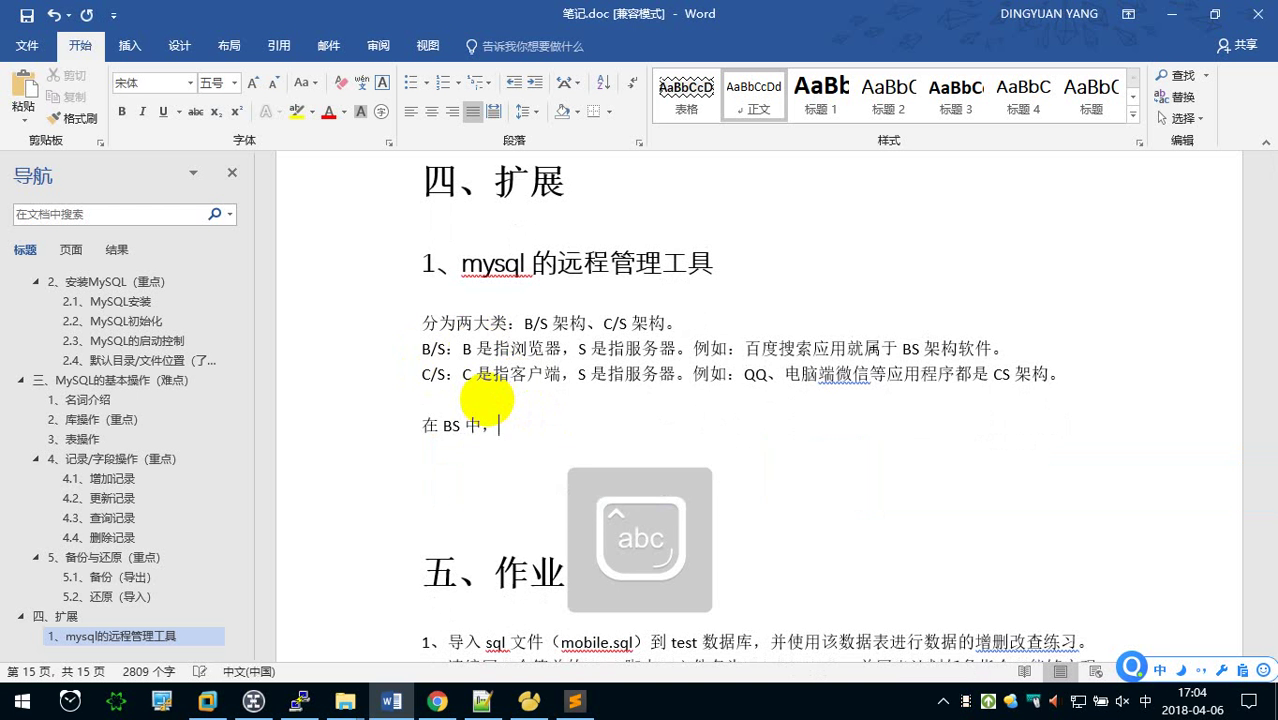
text(mysq)
key(shift)
text(l)
key(Return)
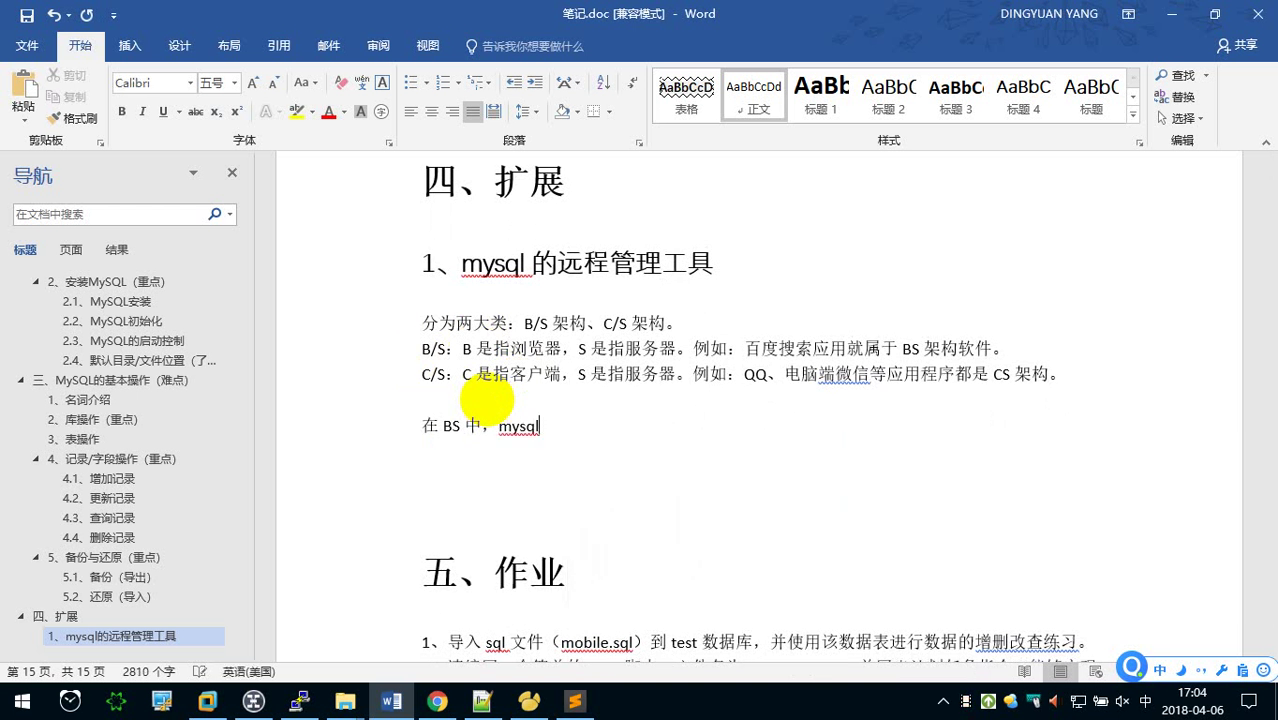
Continue the sentence with '有个典型的管理工具：'
text(youge)
key(space)
text(yuan)
key(space)
key(BackSpace)
text(d)
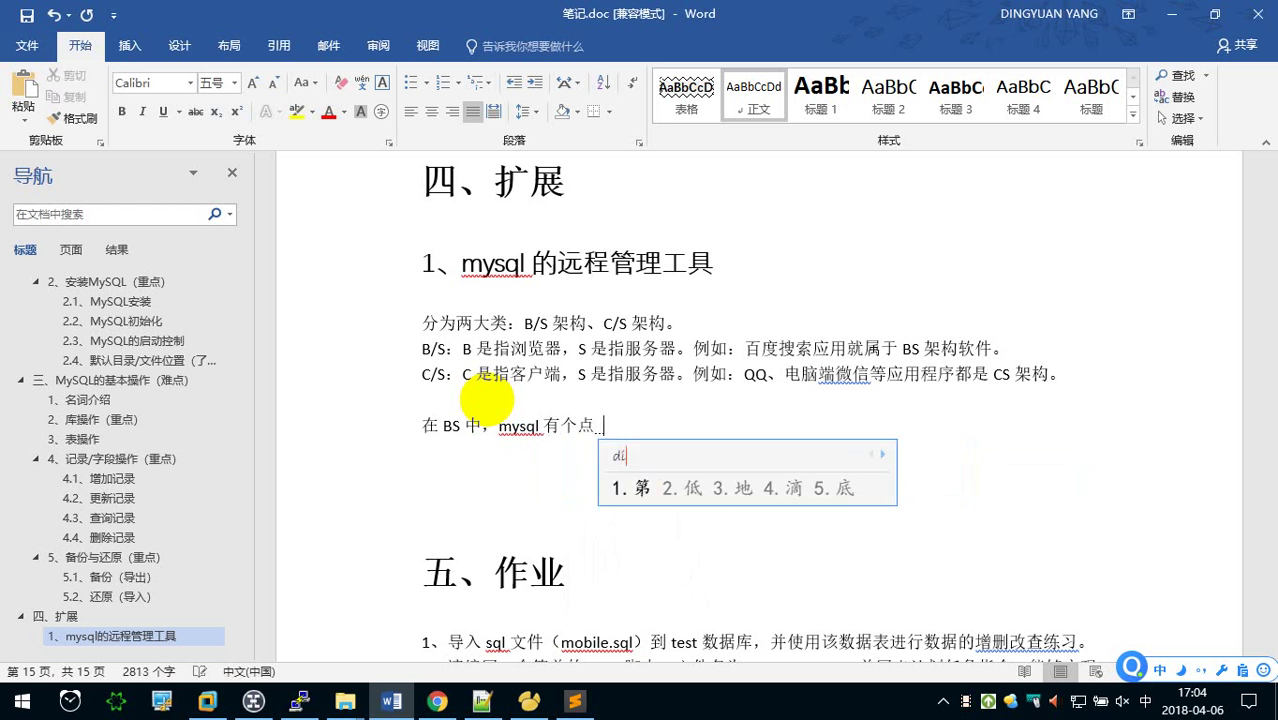
text(ianxing)
key(space)
text(de)
key(space)
text(guan'li)
key(space)
text(gongju)
key(space)
text(：)
Finish the sentence with 'PMA（phpMyAdmin）'
key(Caps_Lock)
text(PMA)
key(Caps_Lock)
text(（）)
key(Left)
text(php)
key(Caps_Lock)
text(M)
key(Caps_Lock)
text(y)
key(shift)
text(in)
key(Return)
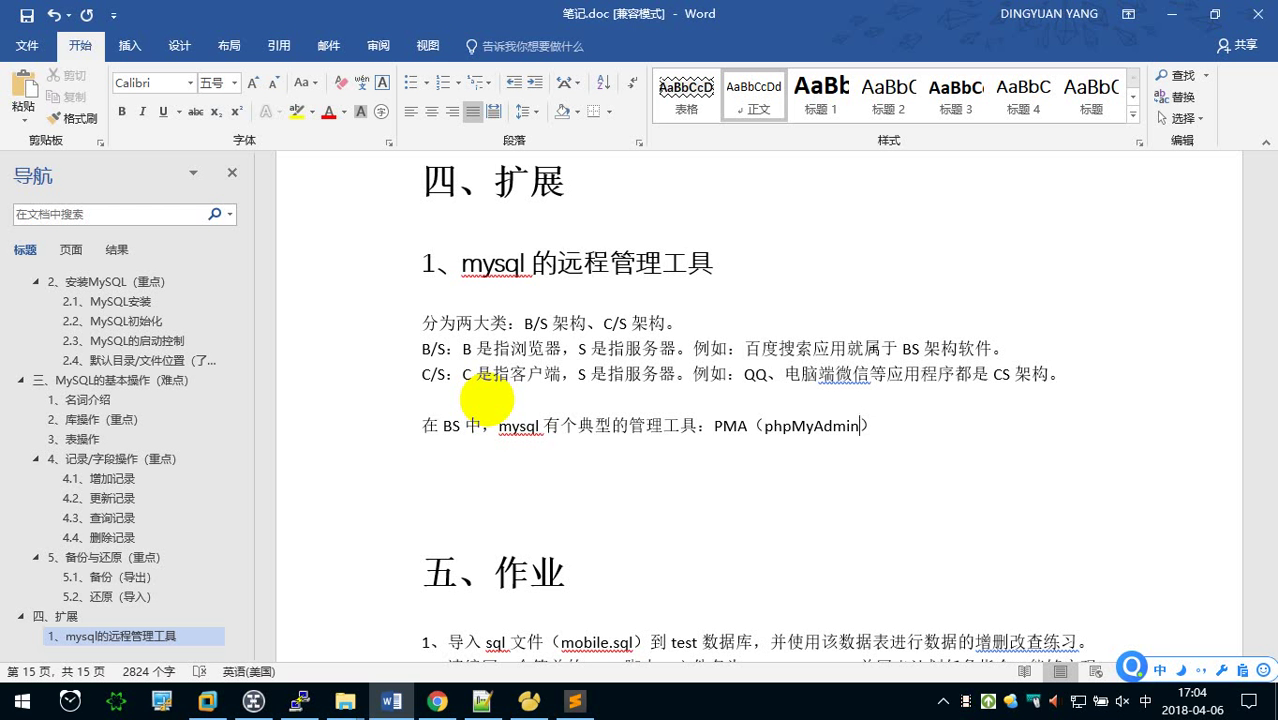
click(438, 701)
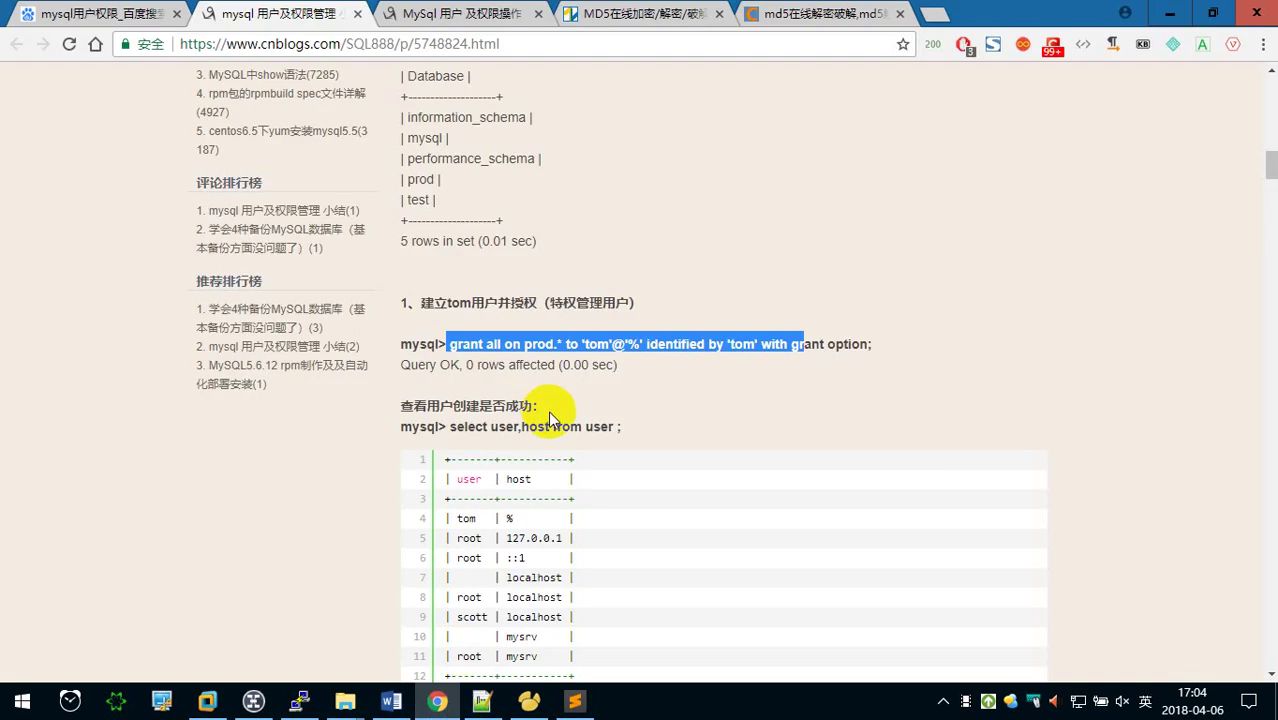
click(933, 13)
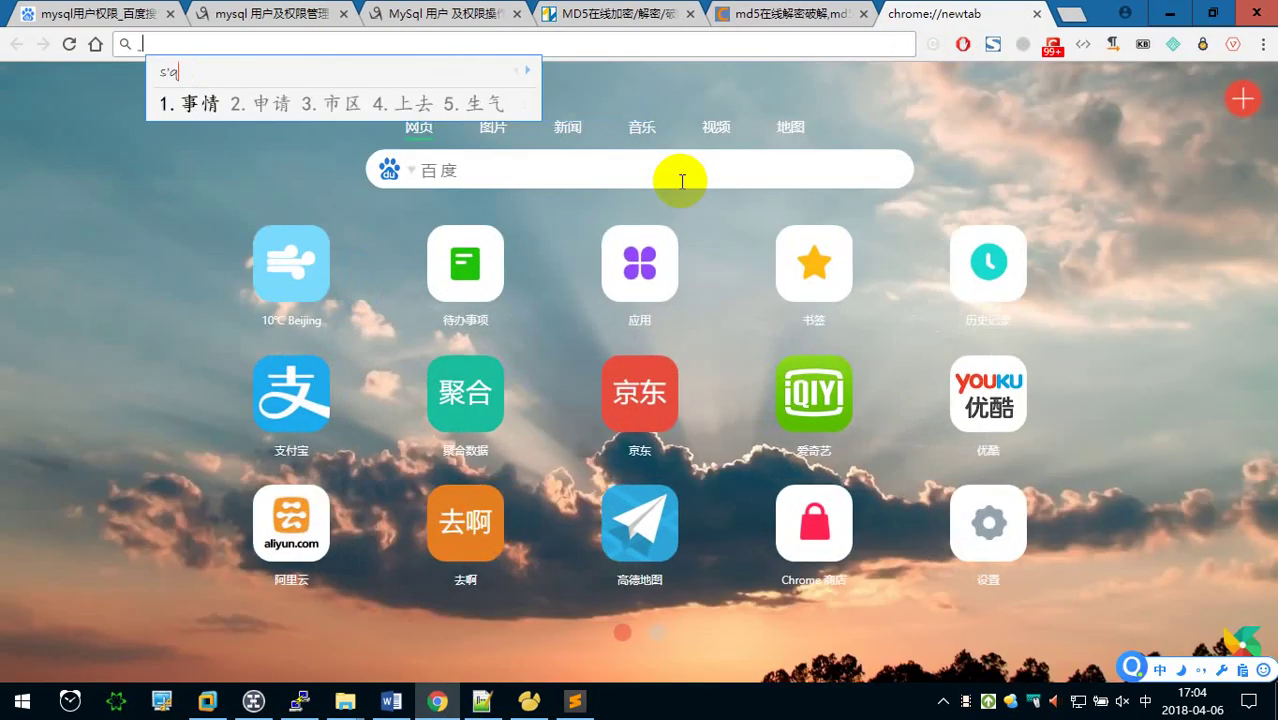
text(mysql)
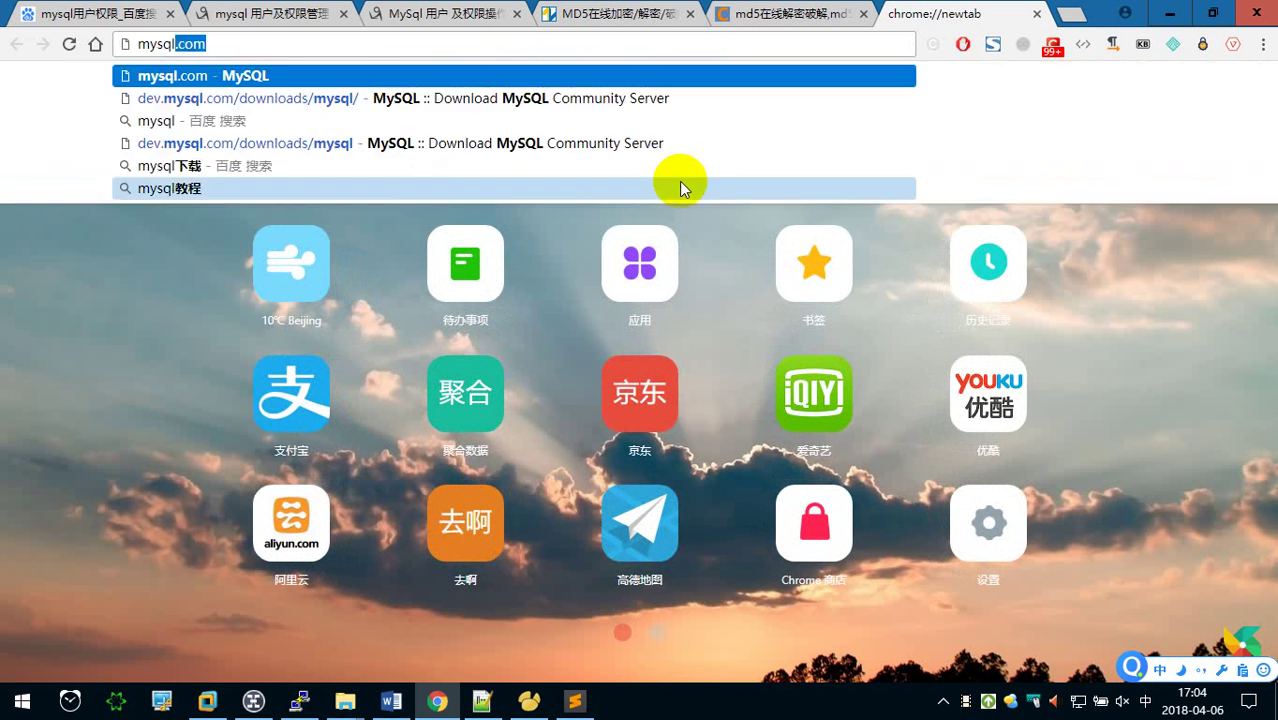
text( datat)
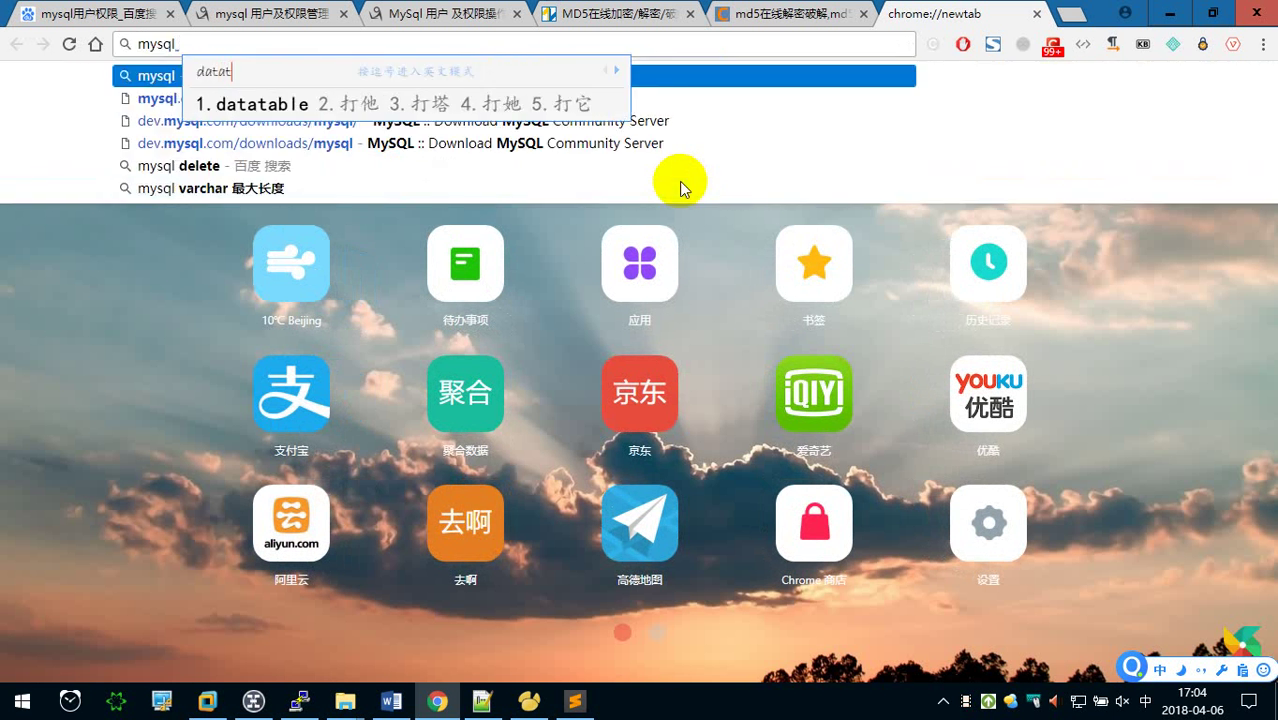
key(BackSpace)
text(abase)
key(shift)
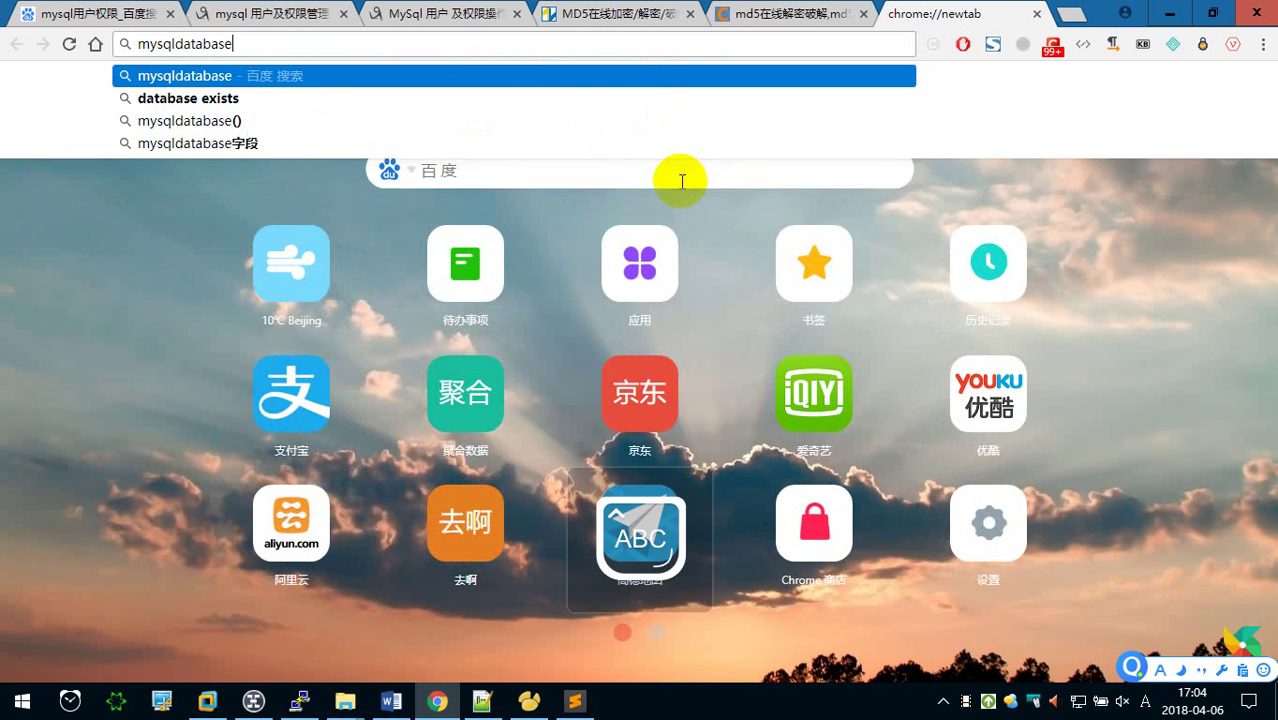
key(BackSpace)
key(Caps_Lock)
key(BackSpace)
text(.)
text(TTJHX)
text(OM)
key(Return)
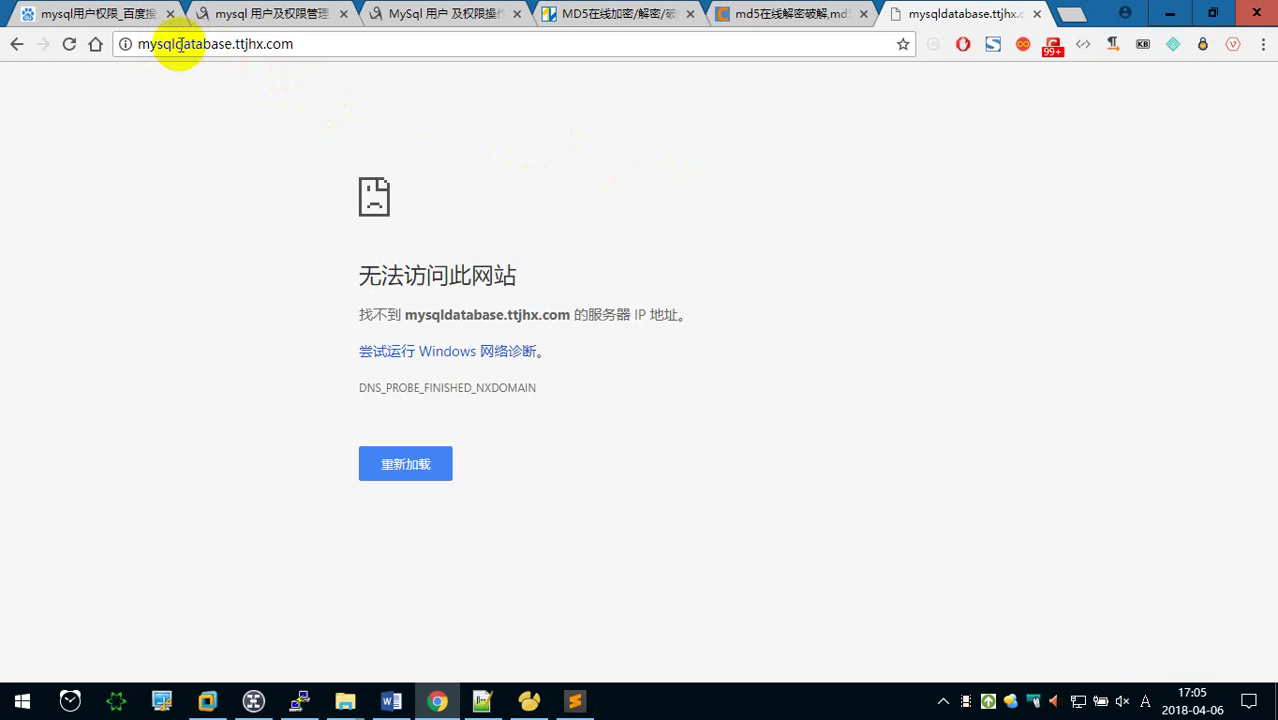
drag(176, 44, 50, 50)
key(BackSpace)
key(Return)
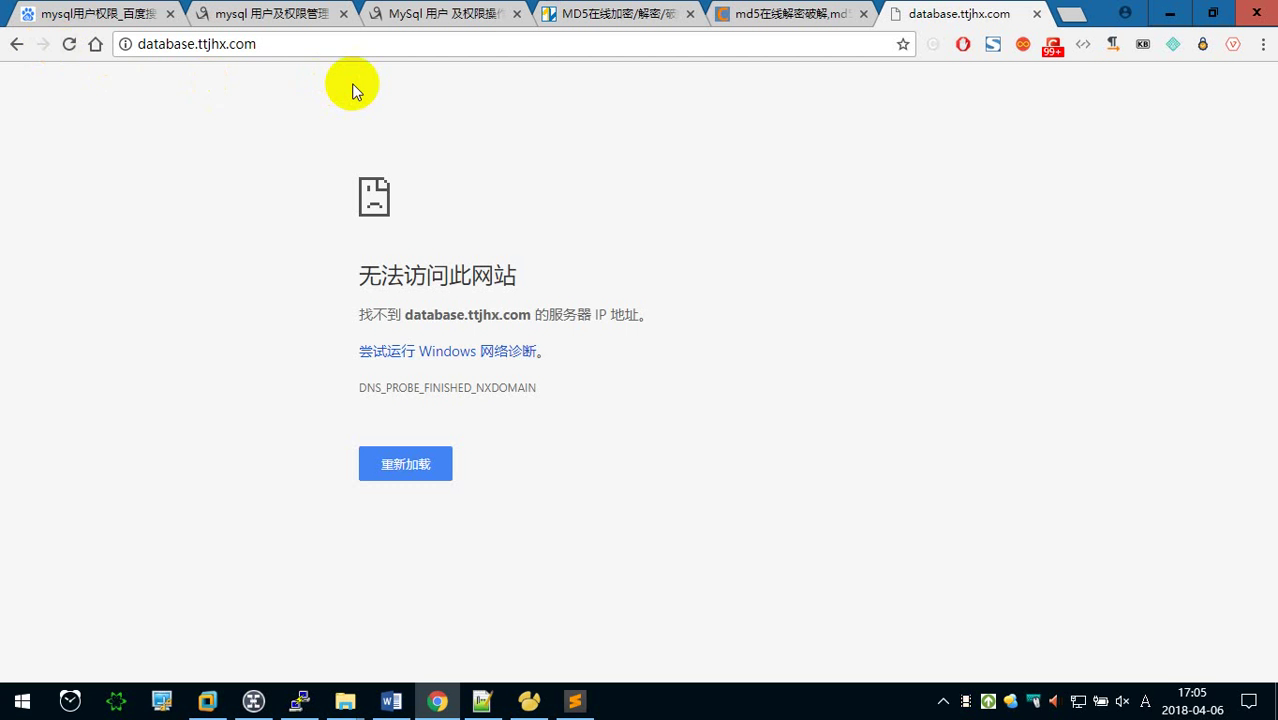
click(1034, 16)
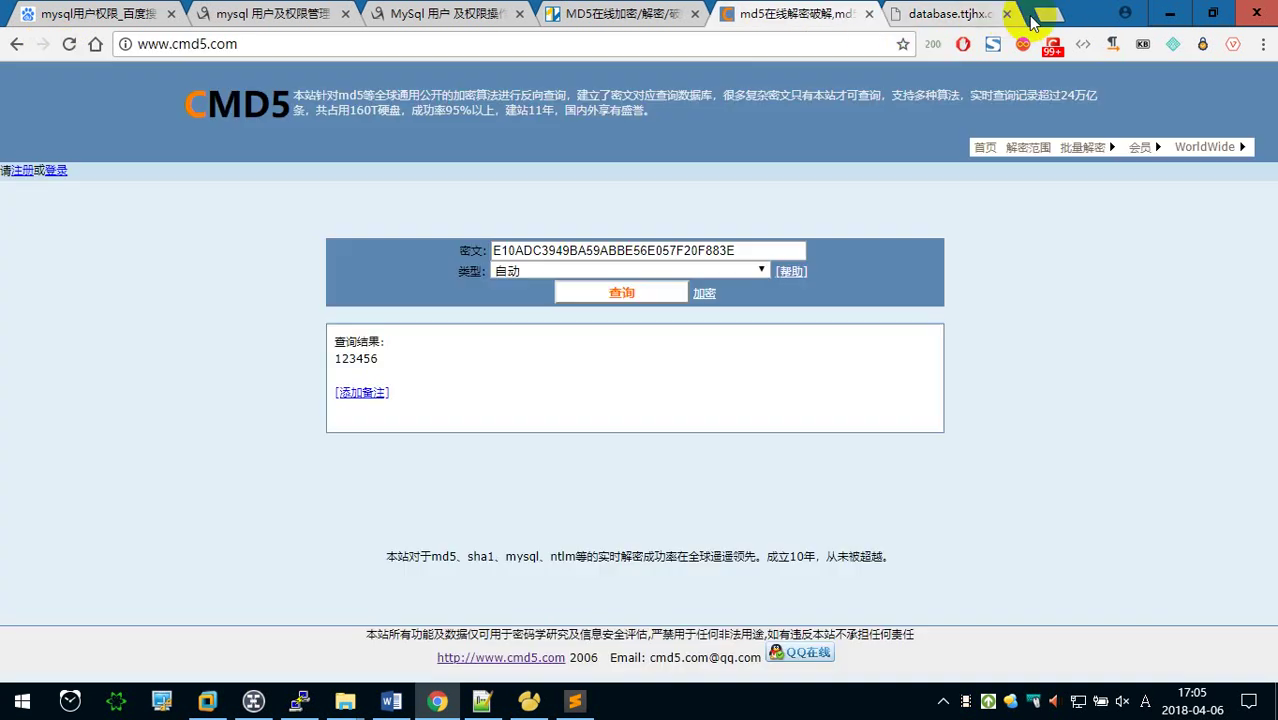
click(1170, 13)
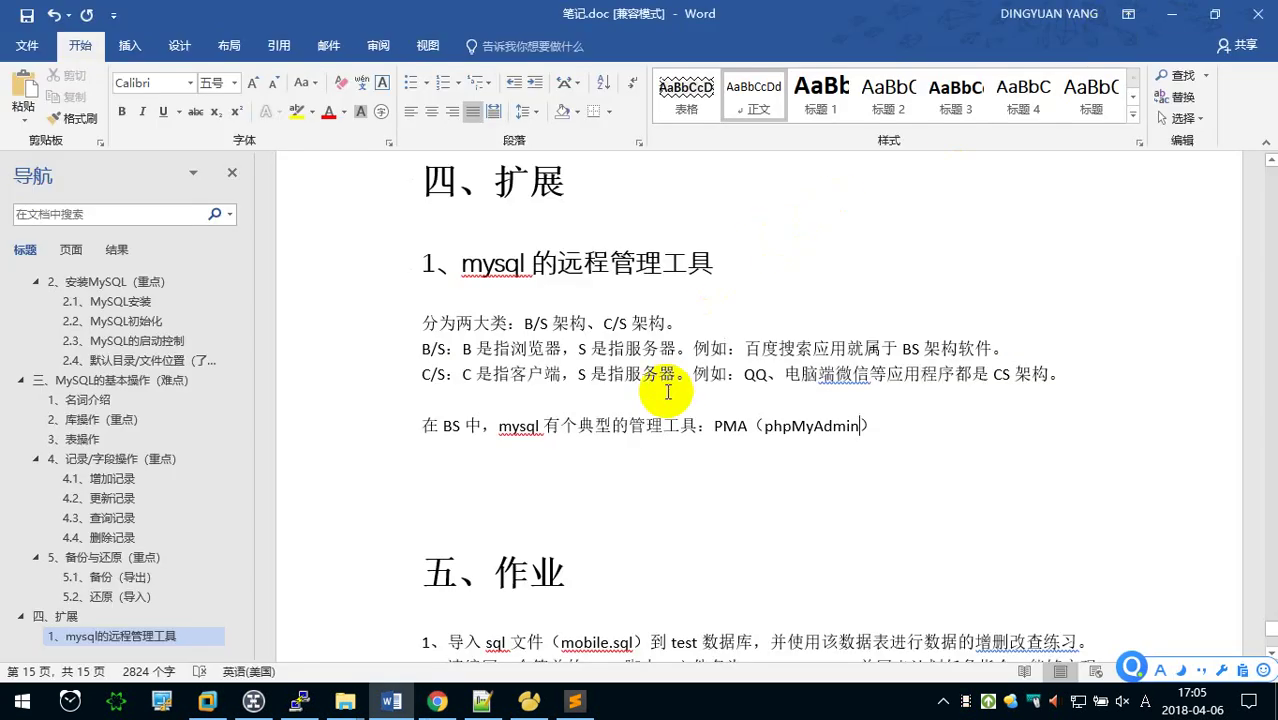
In the Baidu tab, replace the mysql用户权限 query with a phpmyadmin search
click(437, 701)
click(140, 14)
drag(300, 89, 3, 90)
text(PHPMY)
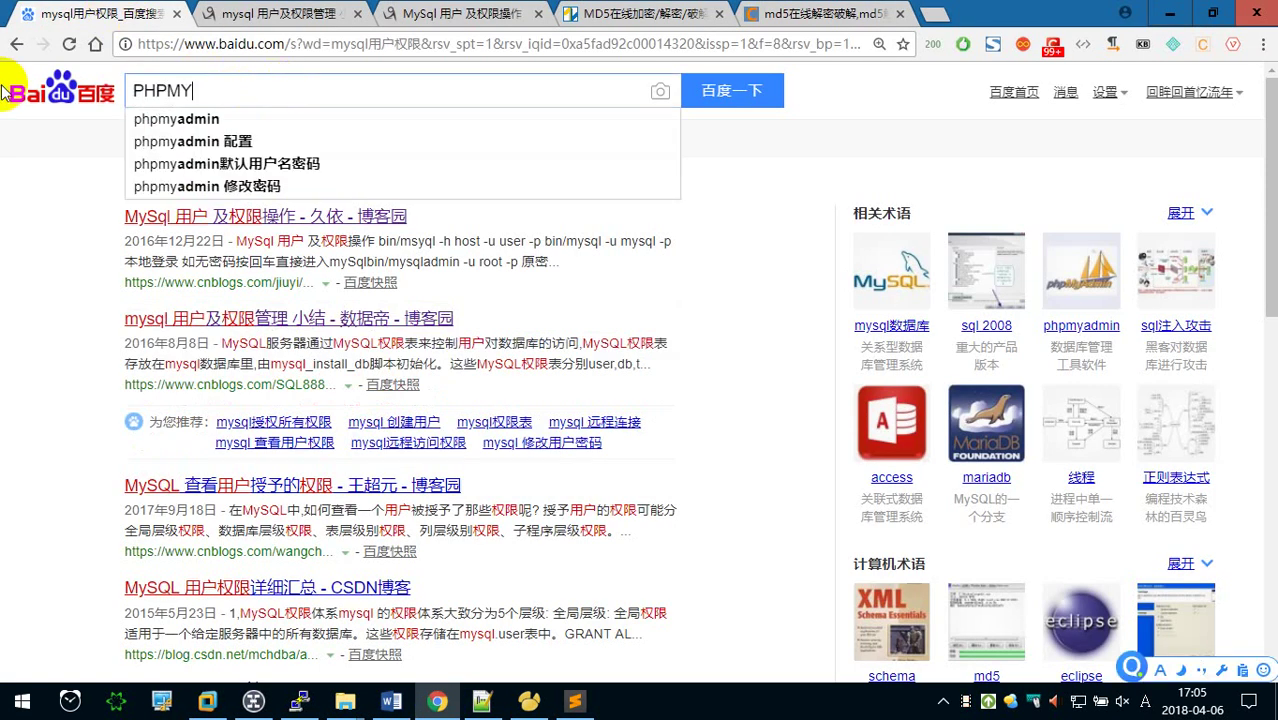
key(Down)
key(Return)
Go to the next results page and open the phpMyAdmin result at wbestgo.com
scroll(143, 338, down, 4)
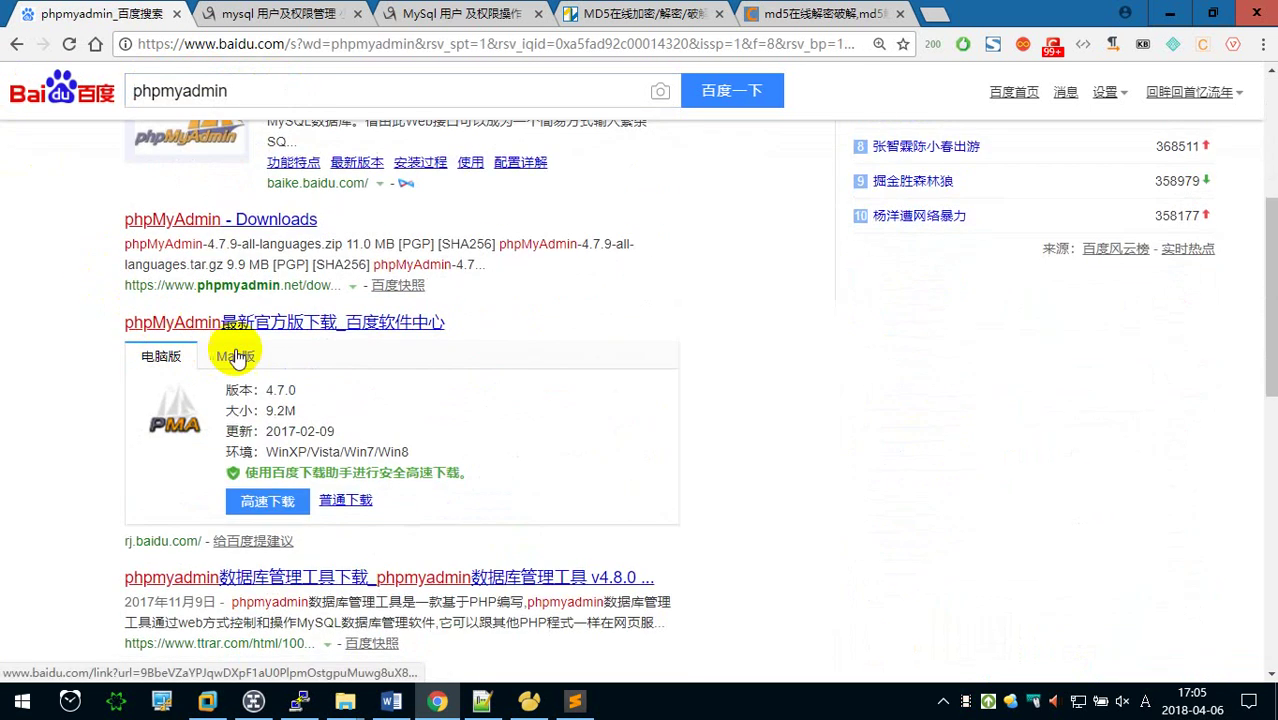
scroll(194, 354, down, 2)
scroll(356, 372, down, 4)
scroll(348, 398, down, 4)
scroll(348, 398, down, 2)
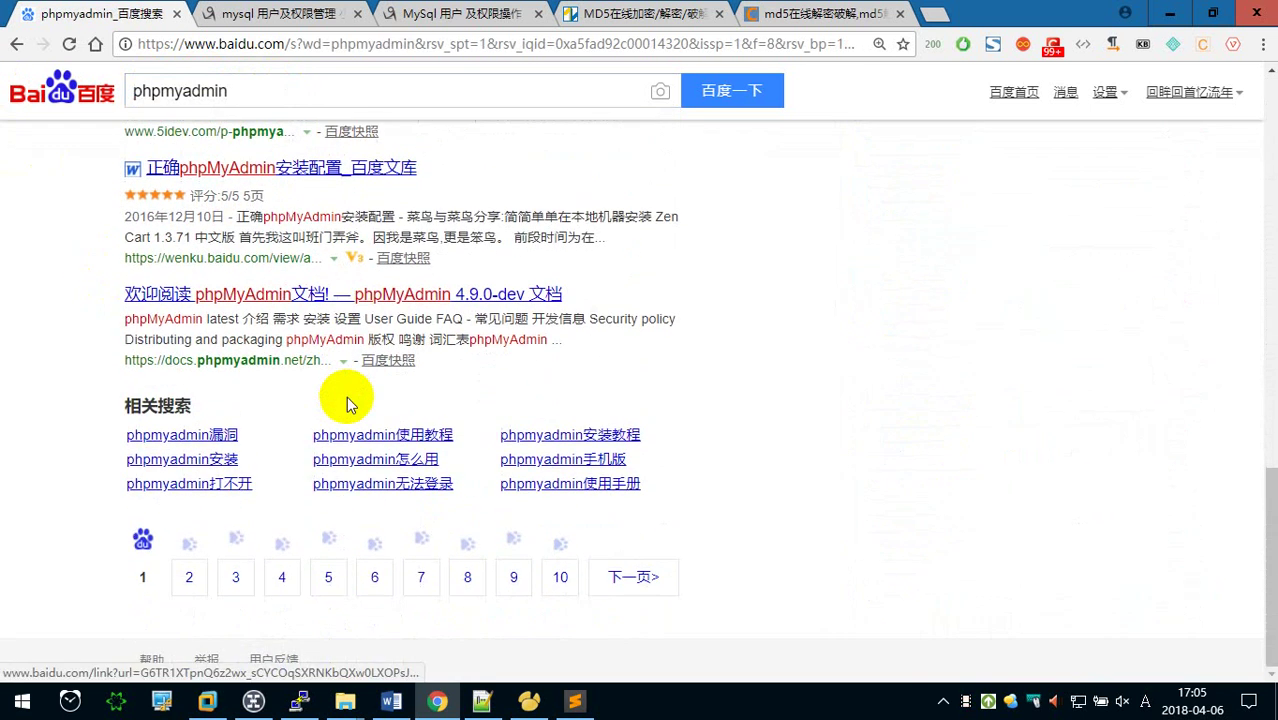
scroll(171, 400, up, 4)
scroll(257, 334, up, 5)
scroll(260, 350, up, 1)
scroll(260, 350, down, 2)
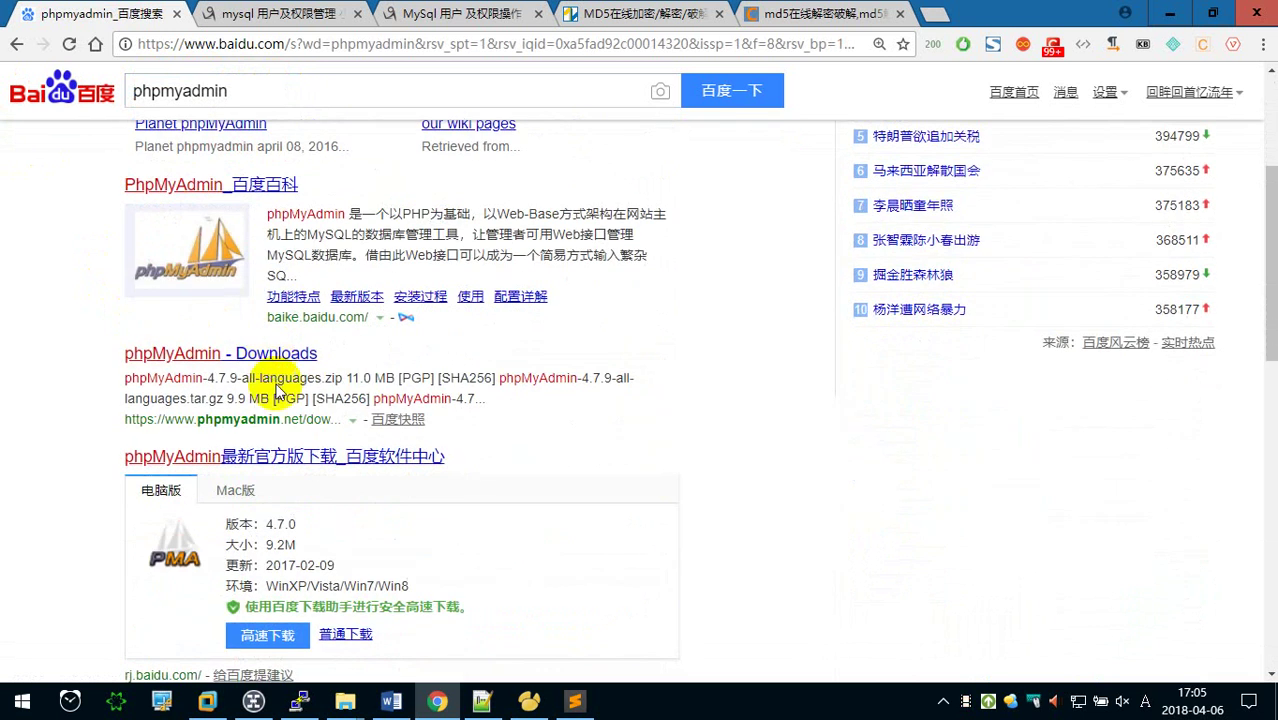
scroll(276, 357, down, 2)
scroll(276, 357, down, 3)
scroll(276, 357, down, 2)
scroll(276, 357, down, 1)
scroll(405, 479, down, 2)
scroll(558, 512, up, 8)
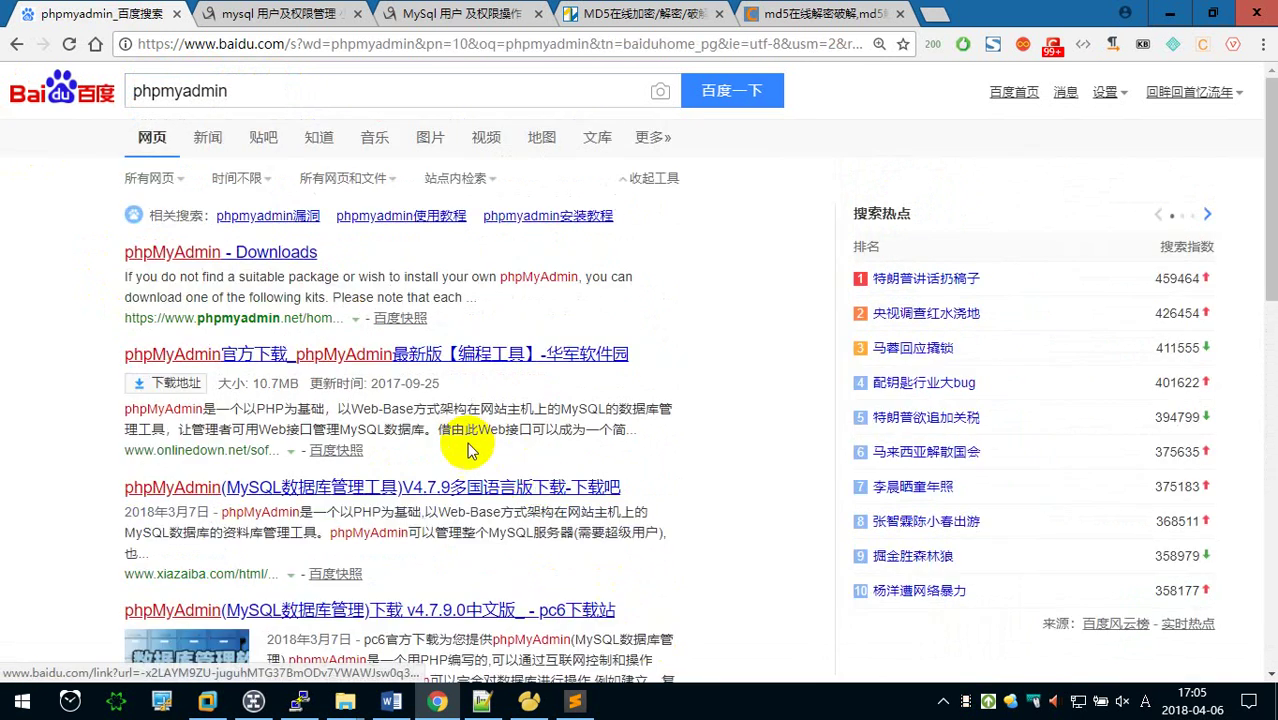
scroll(345, 360, down, 2)
scroll(320, 358, down, 1)
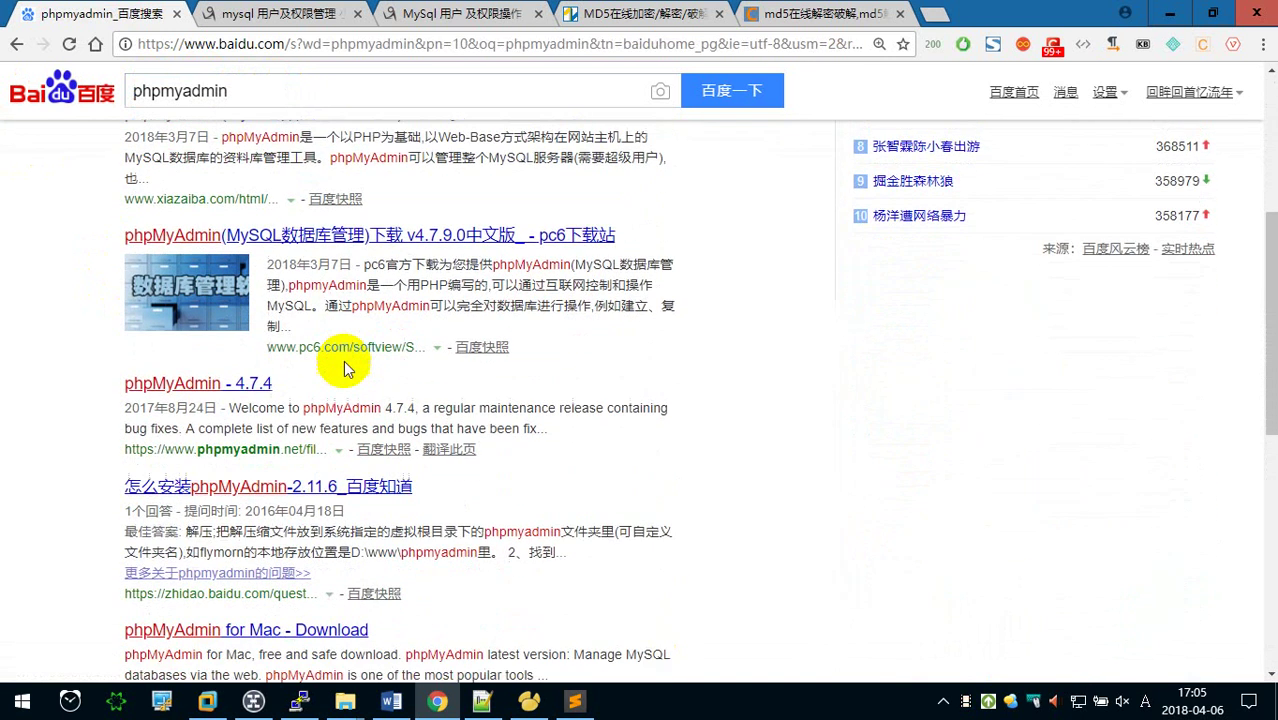
scroll(262, 390, down, 2)
scroll(296, 406, down, 1)
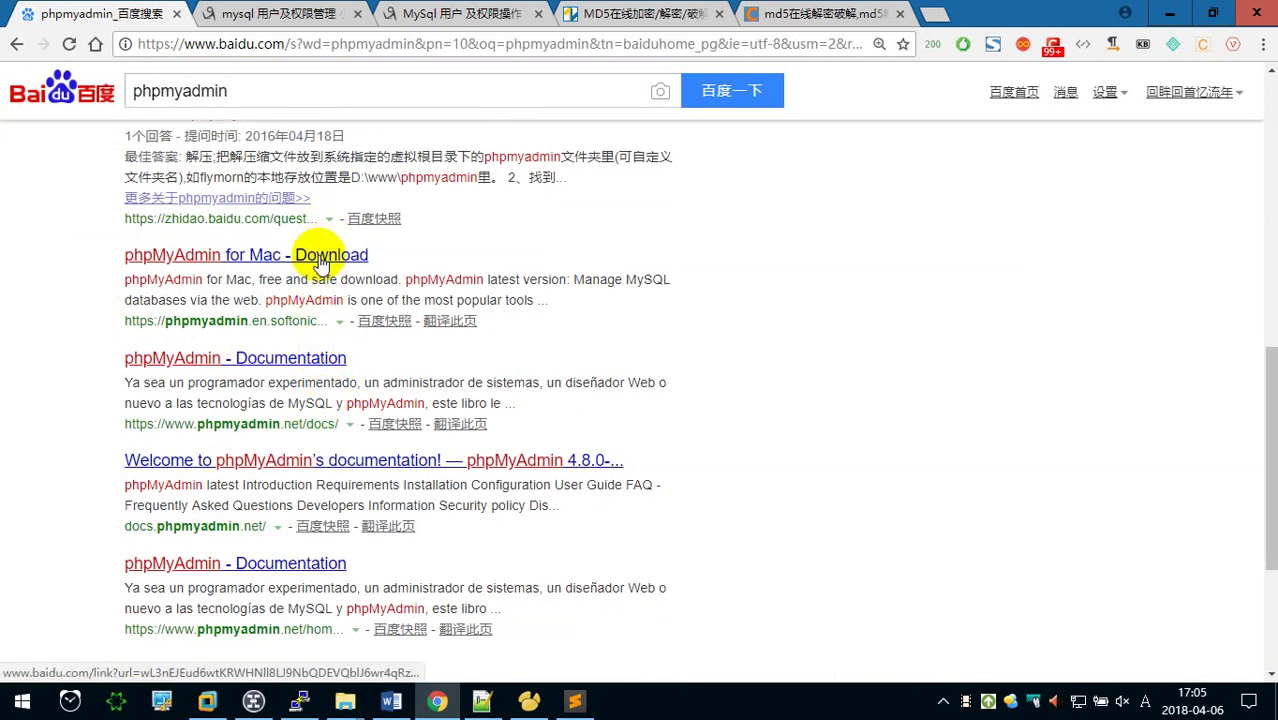
scroll(310, 368, down, 1)
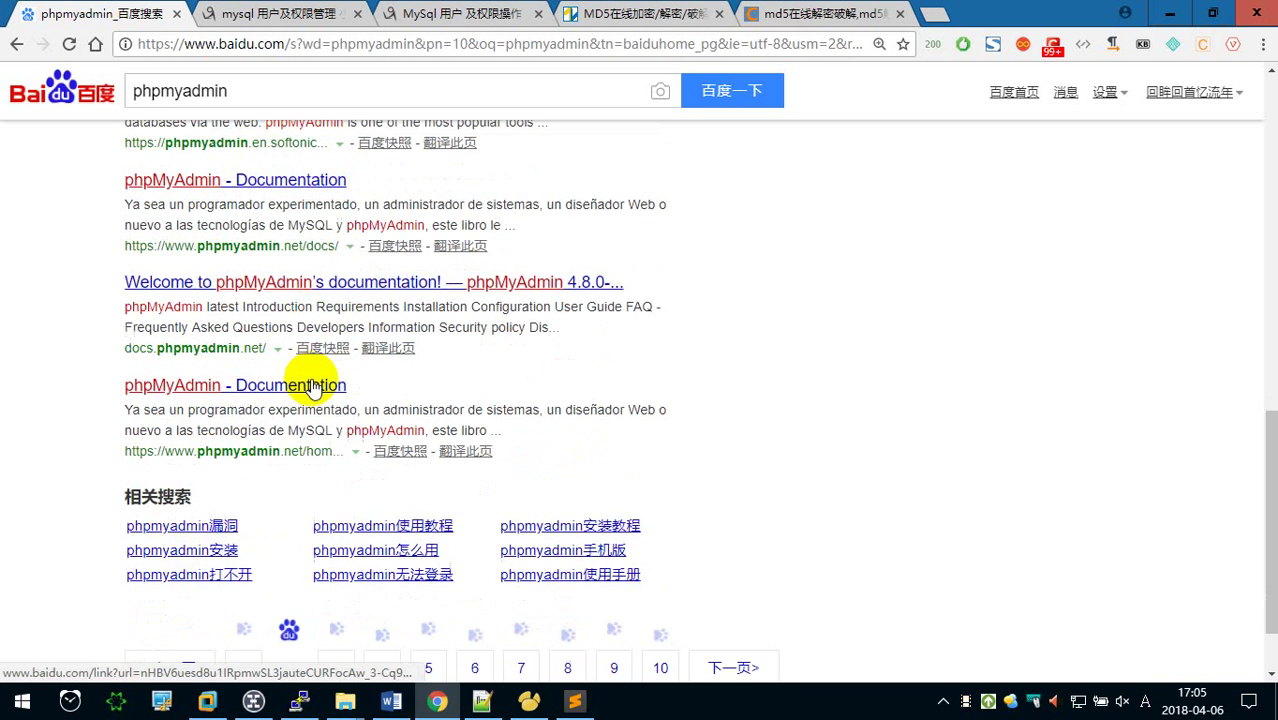
scroll(305, 371, down, 2)
click(733, 494)
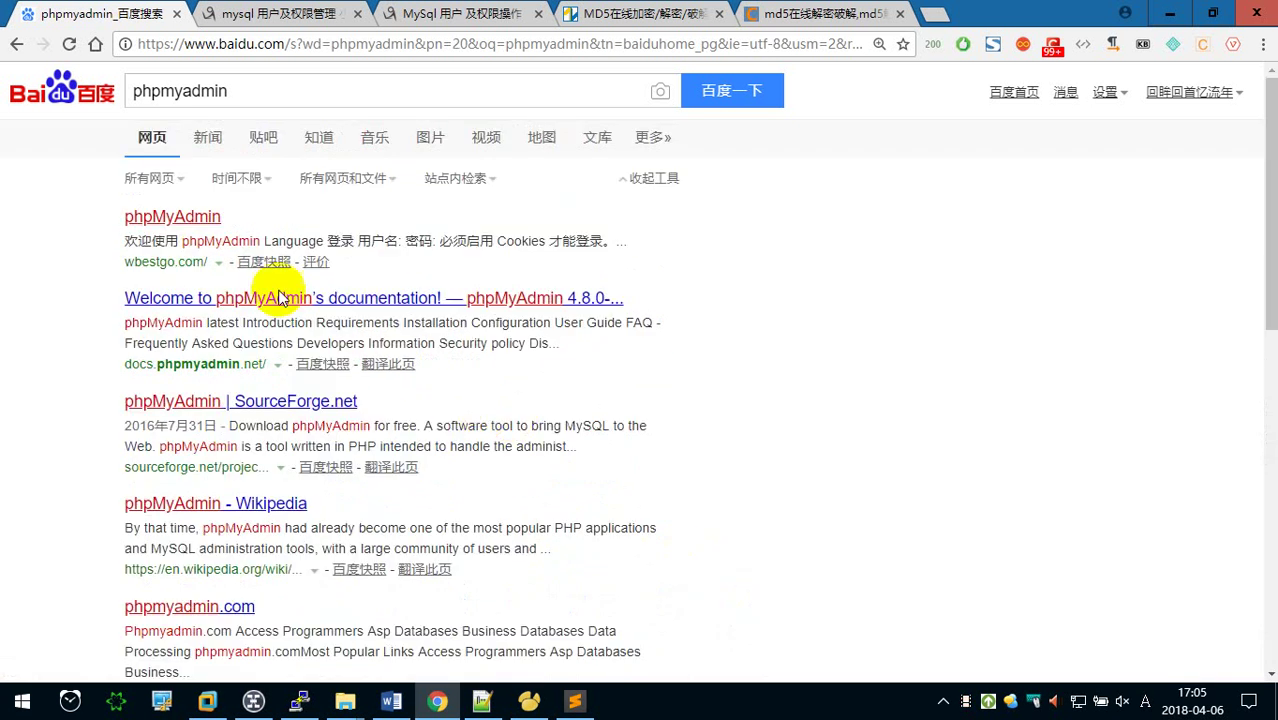
click(172, 216)
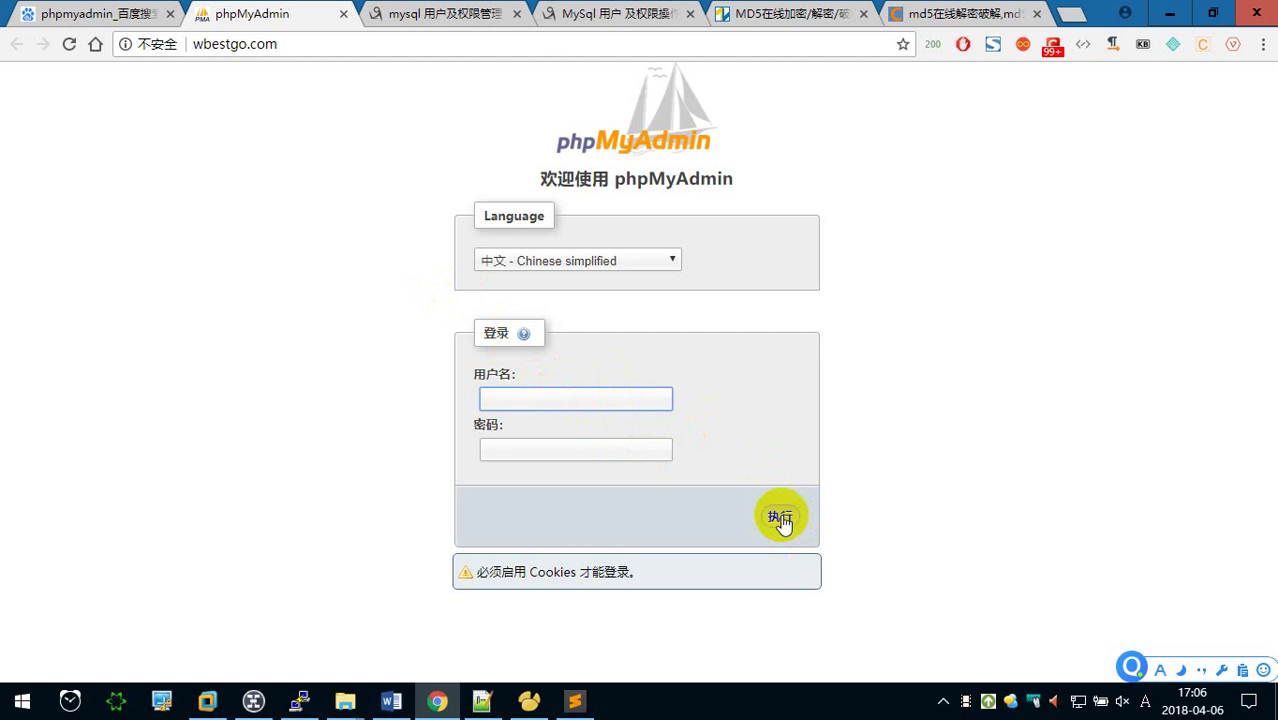
Bring up the PuTTY mysql session with the 315977-row result, then return to the phpMyAdmin login
click(299, 701)
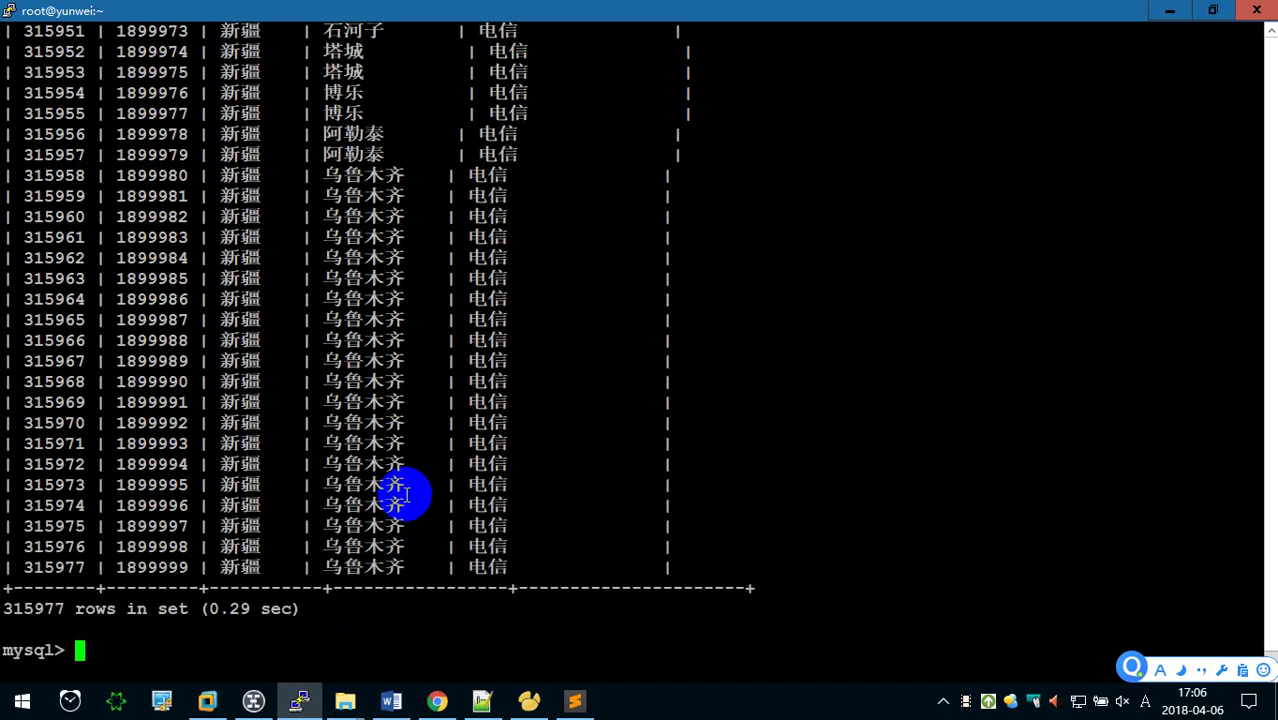
click(1170, 10)
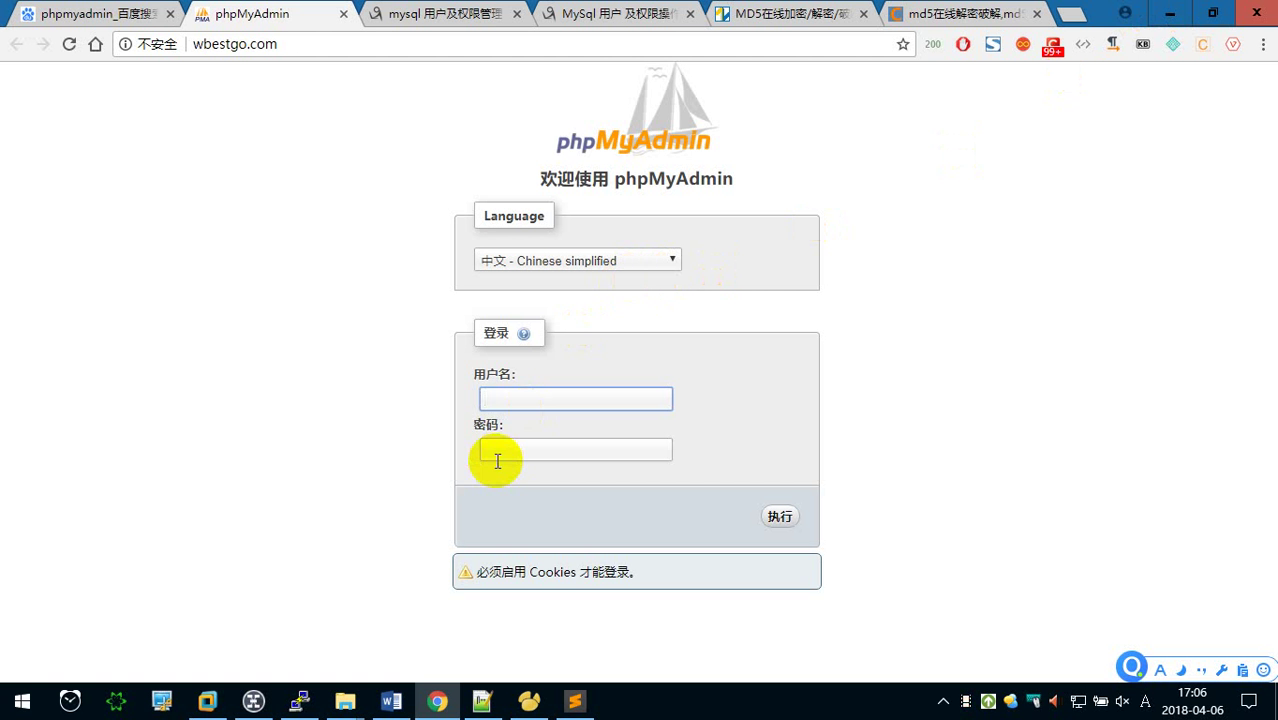
click(298, 700)
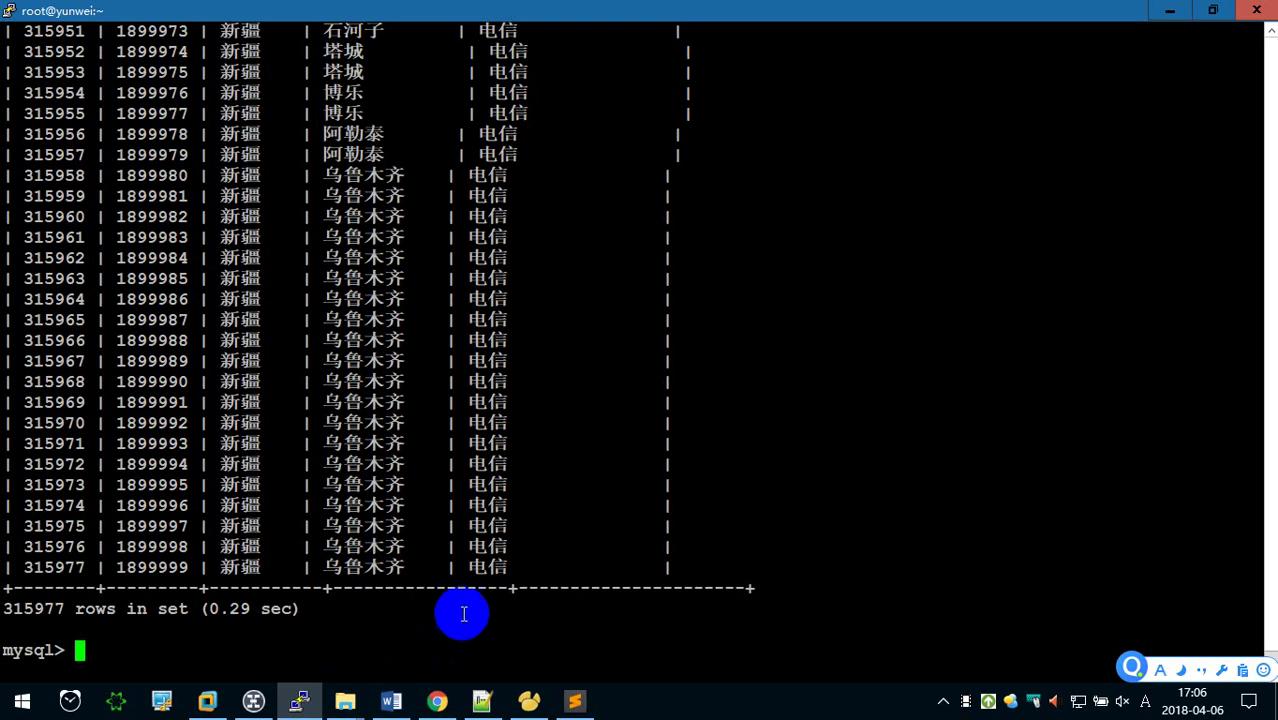
click(298, 700)
Capture a screenshot of the phpMyAdmin login box
key(ctrl+alt+a)
mouse_move(314, 156)
mouse_down()
mouse_move(781, 490)
mouse_move(975, 668)
mouse_move(953, 571)
mouse_up()
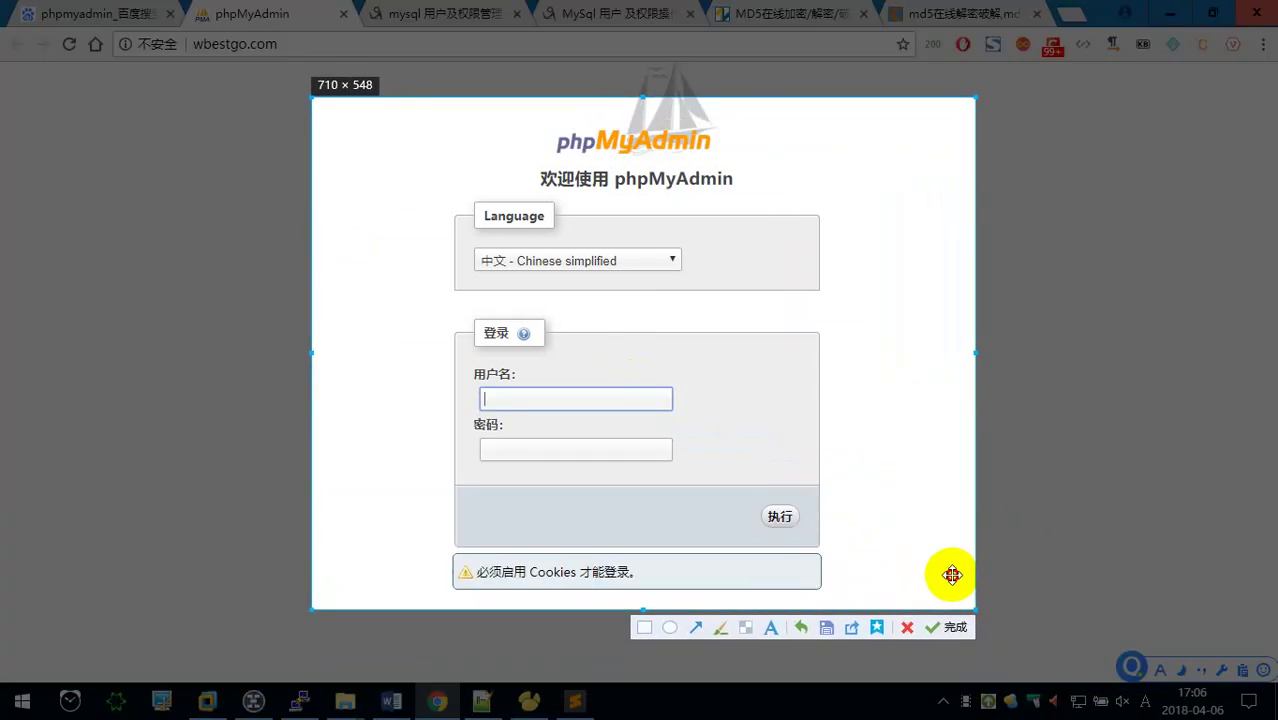
click(948, 628)
click(780, 518)
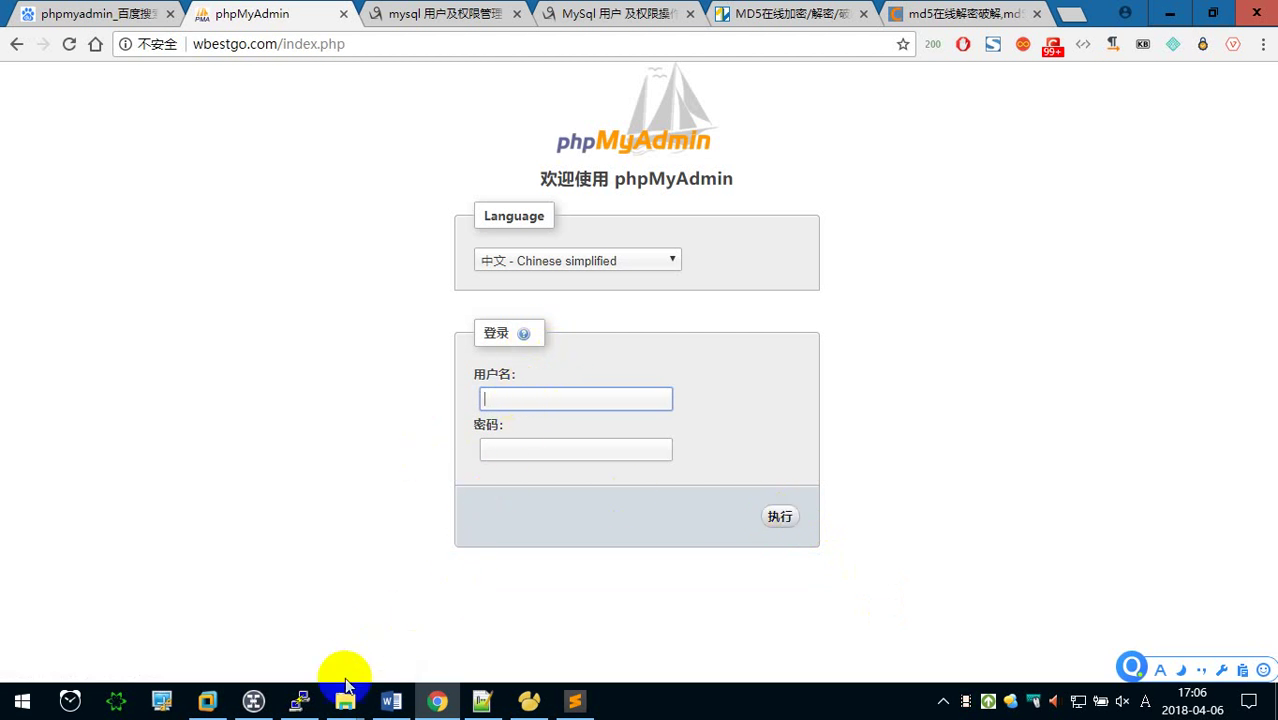
Paste the login-page screenshot below the PMA sentence in Word, followed by an empty line
click(392, 702)
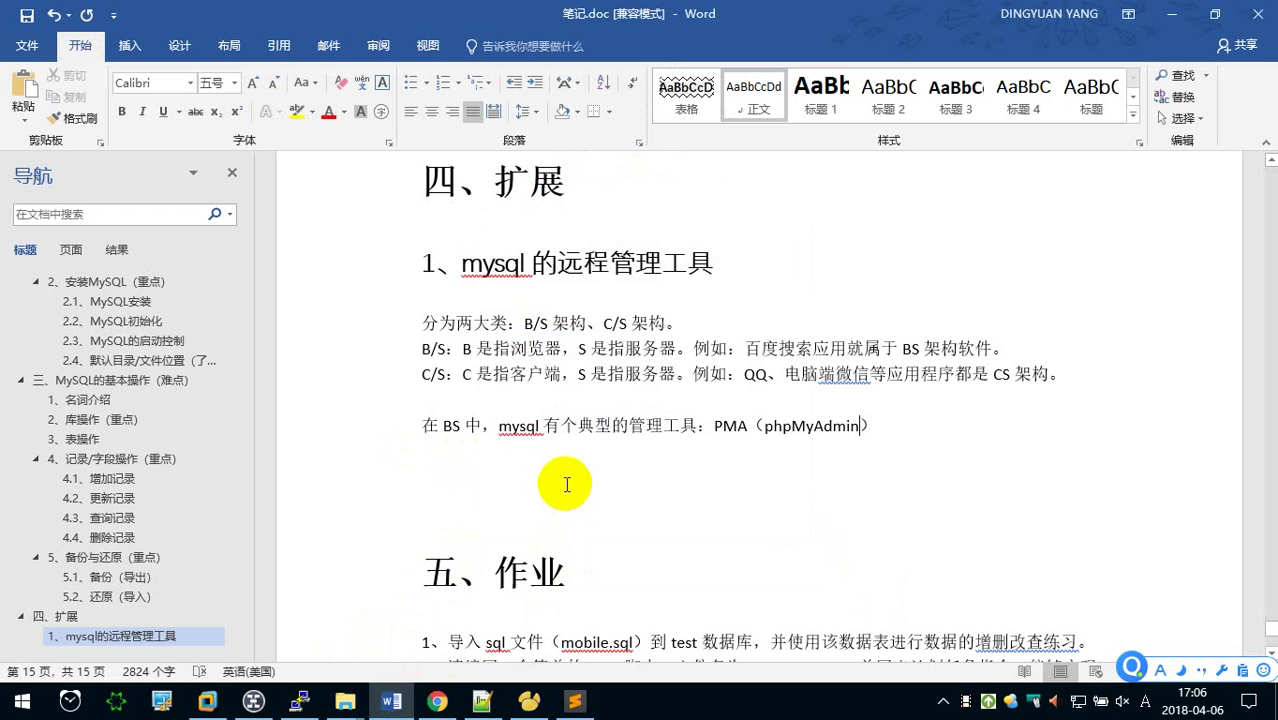
key(Return)
key(ctrl+v)
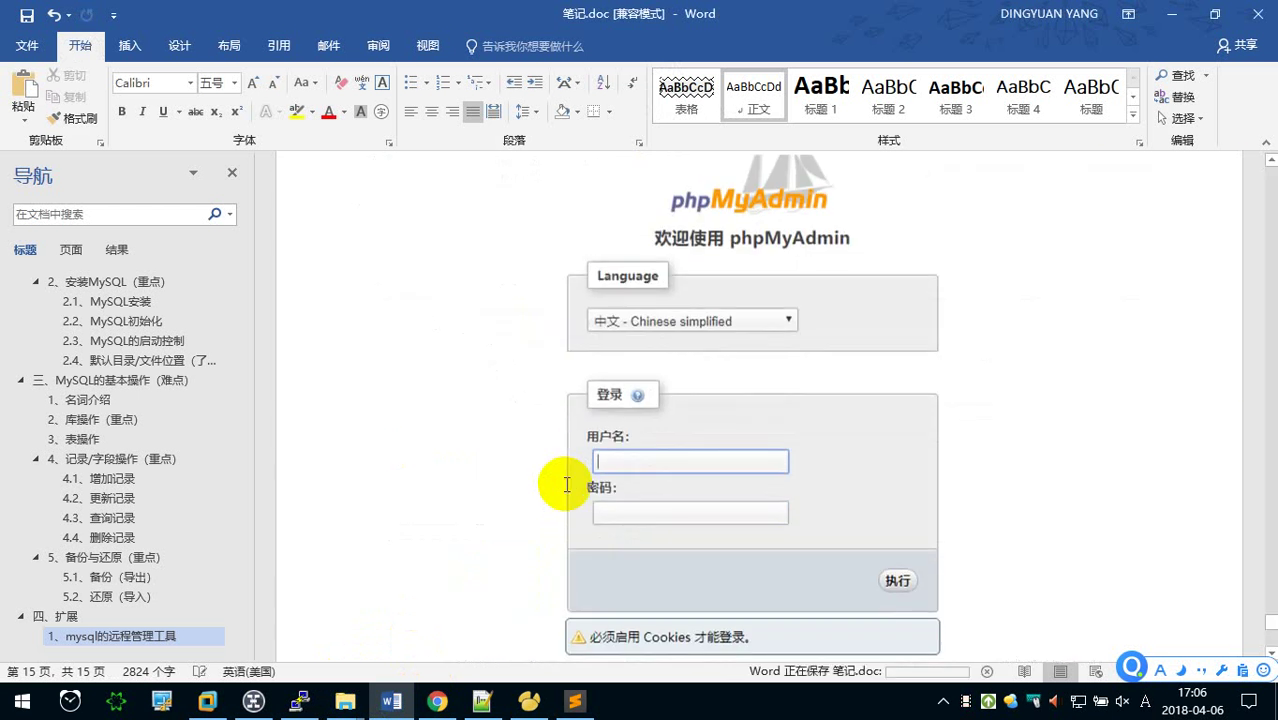
scroll(545, 510, down, 3)
key(Return)
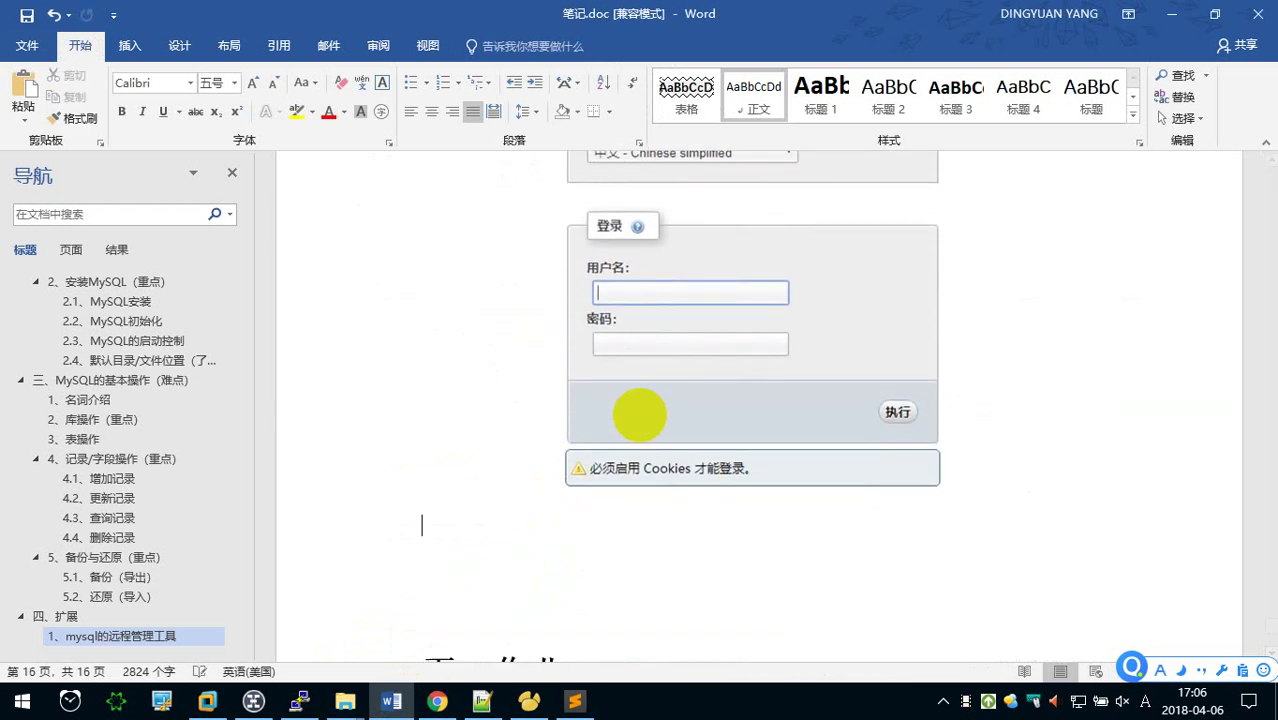
Try logging into phpMyAdmin as root, get the #1045 error, and return to Word
click(437, 703)
text(R)
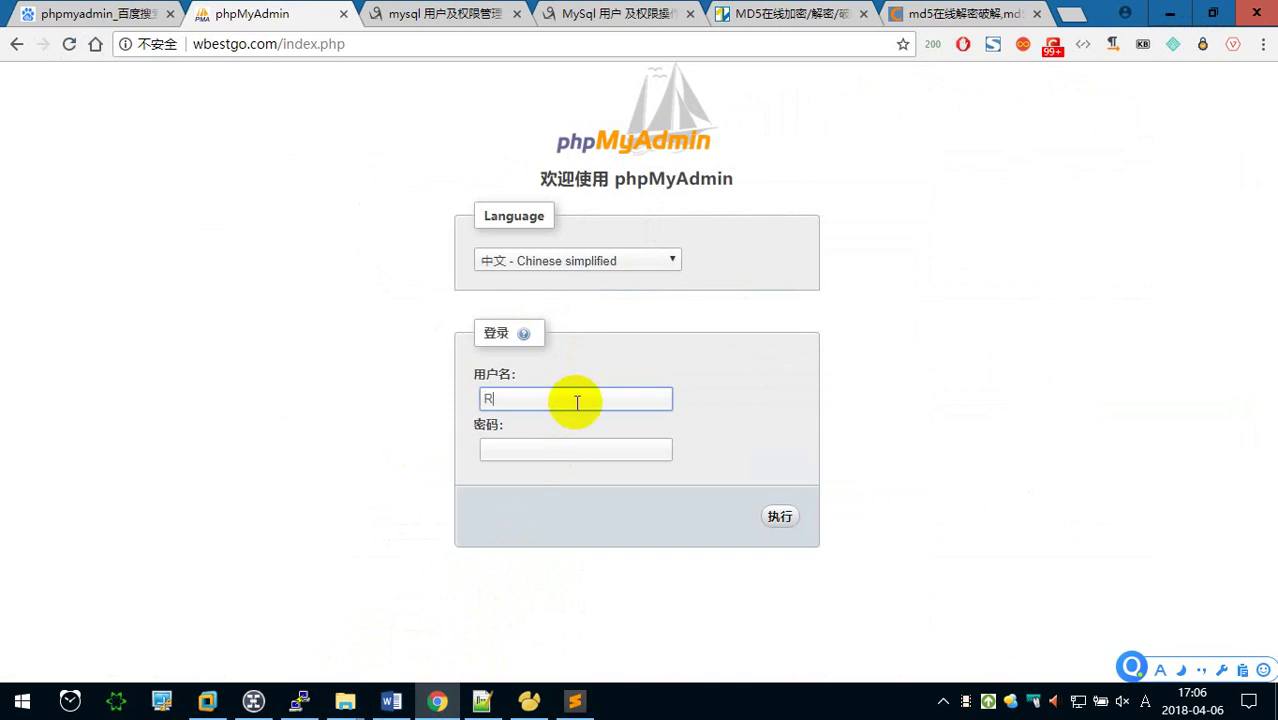
key(shift)
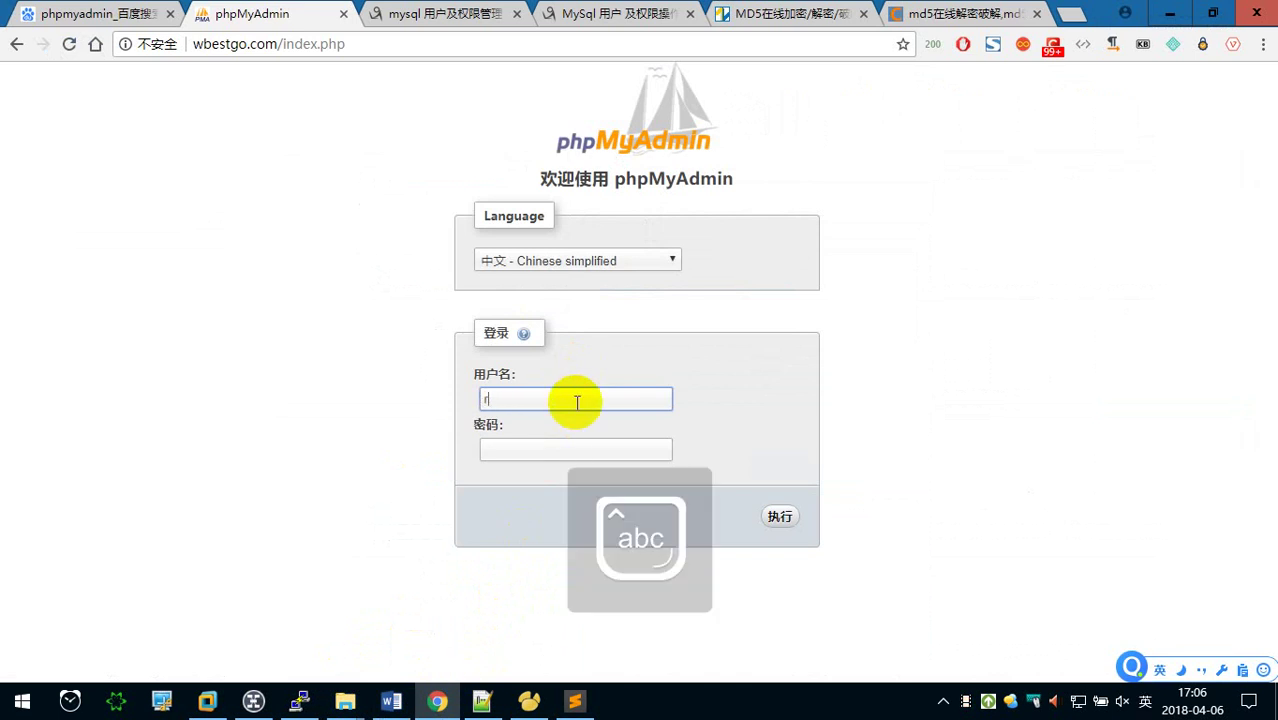
key(BackSpace)
key(BackSpace)
text(oot)
key(Tab)
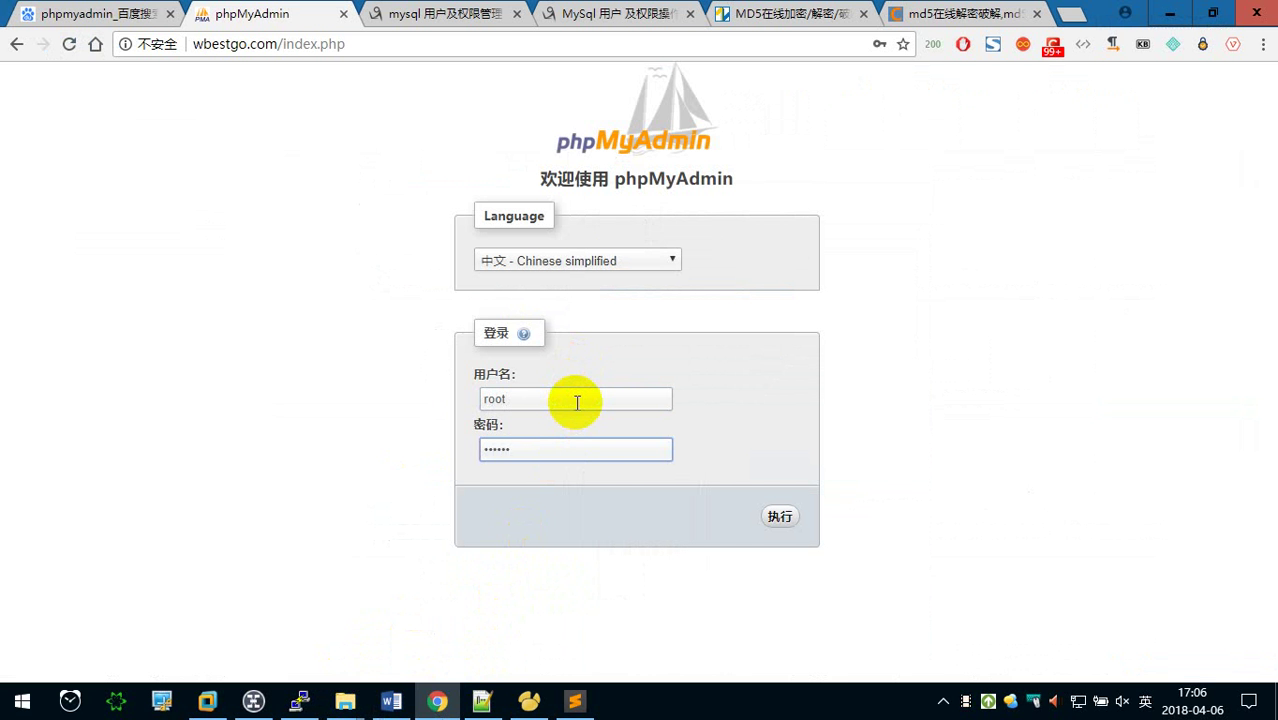
click(788, 515)
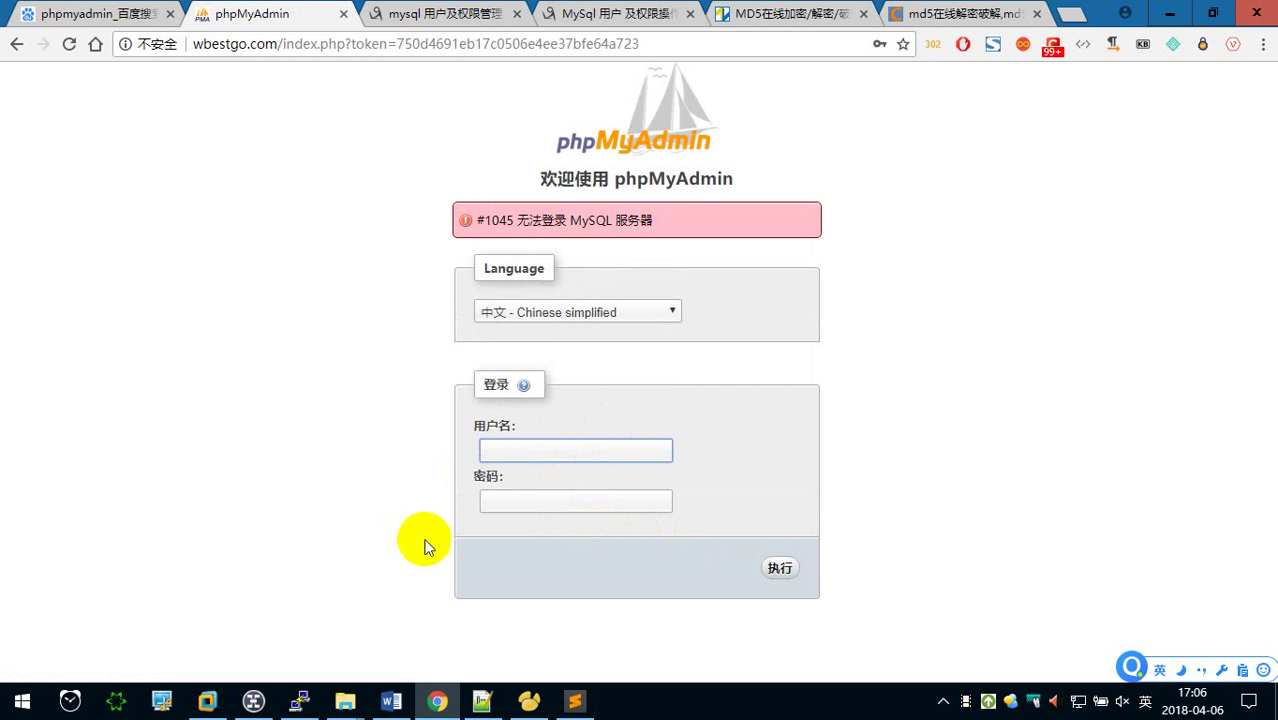
click(453, 705)
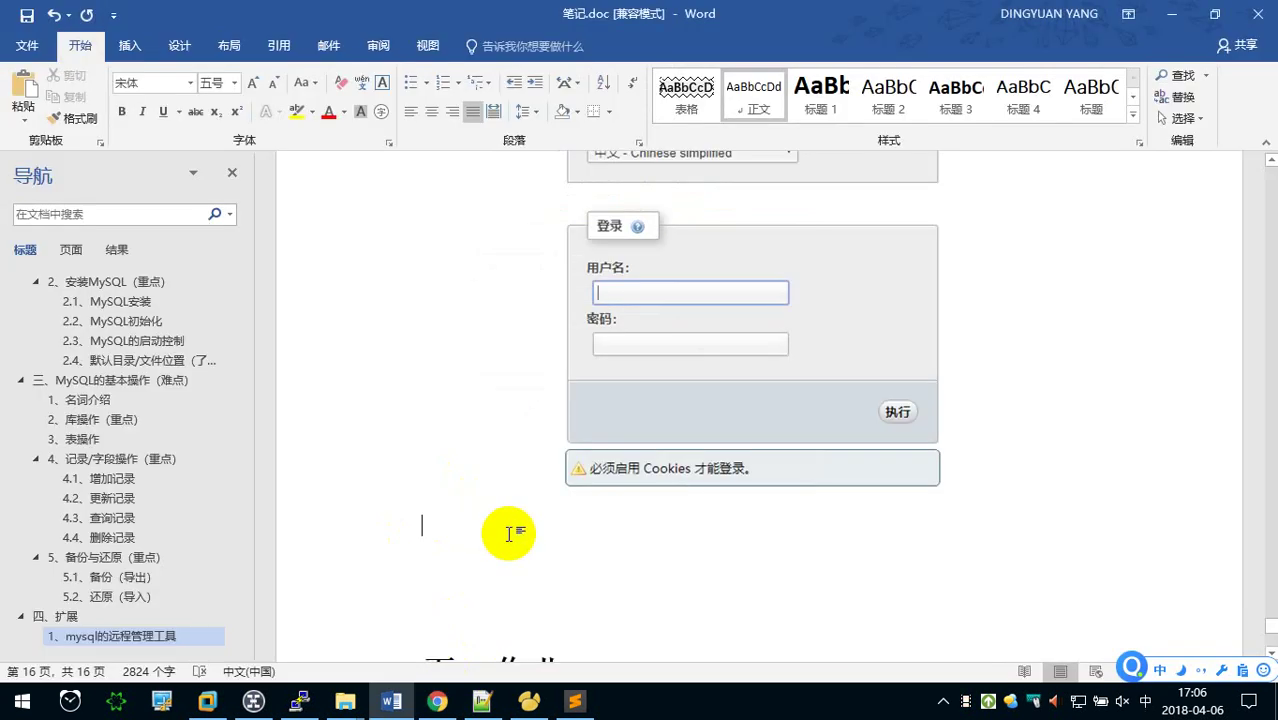
Below the login screenshot, start a line reading 'CS 中比较典型的软件：'
scroll(509, 534, up, 4)
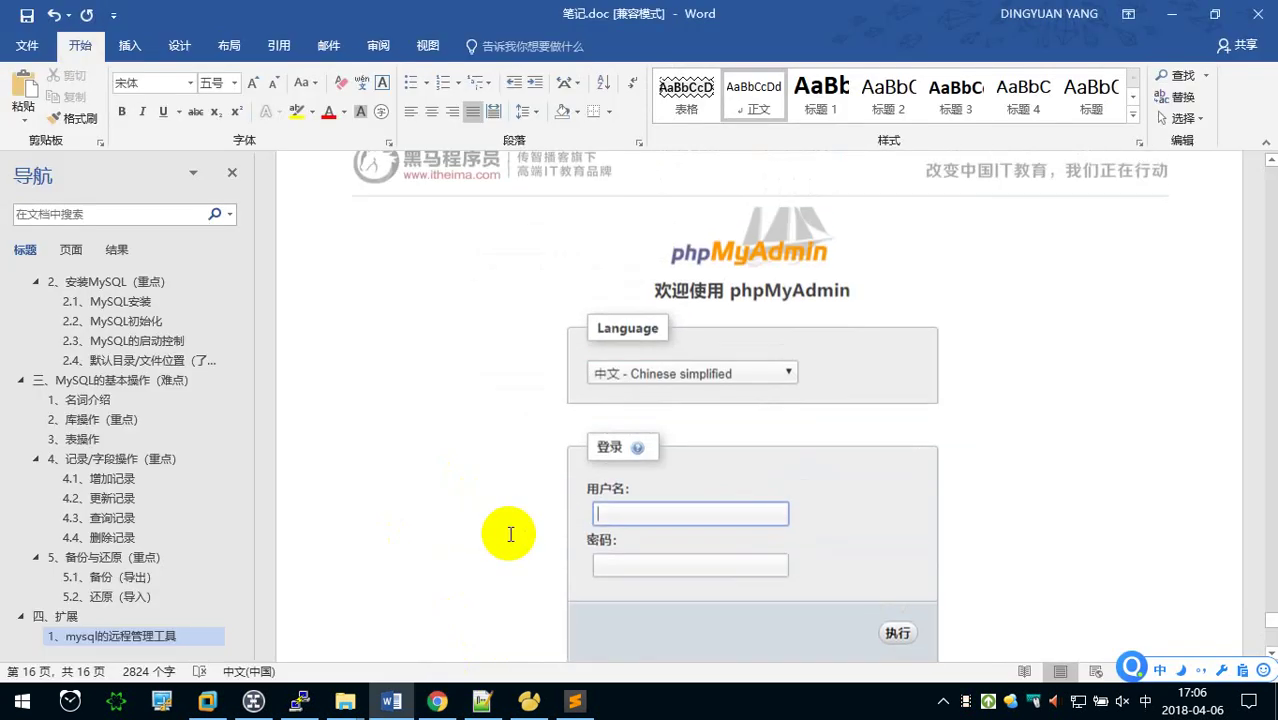
scroll(509, 534, up, 5)
scroll(509, 534, up, 5)
scroll(509, 534, up, 4)
scroll(509, 534, down, 5)
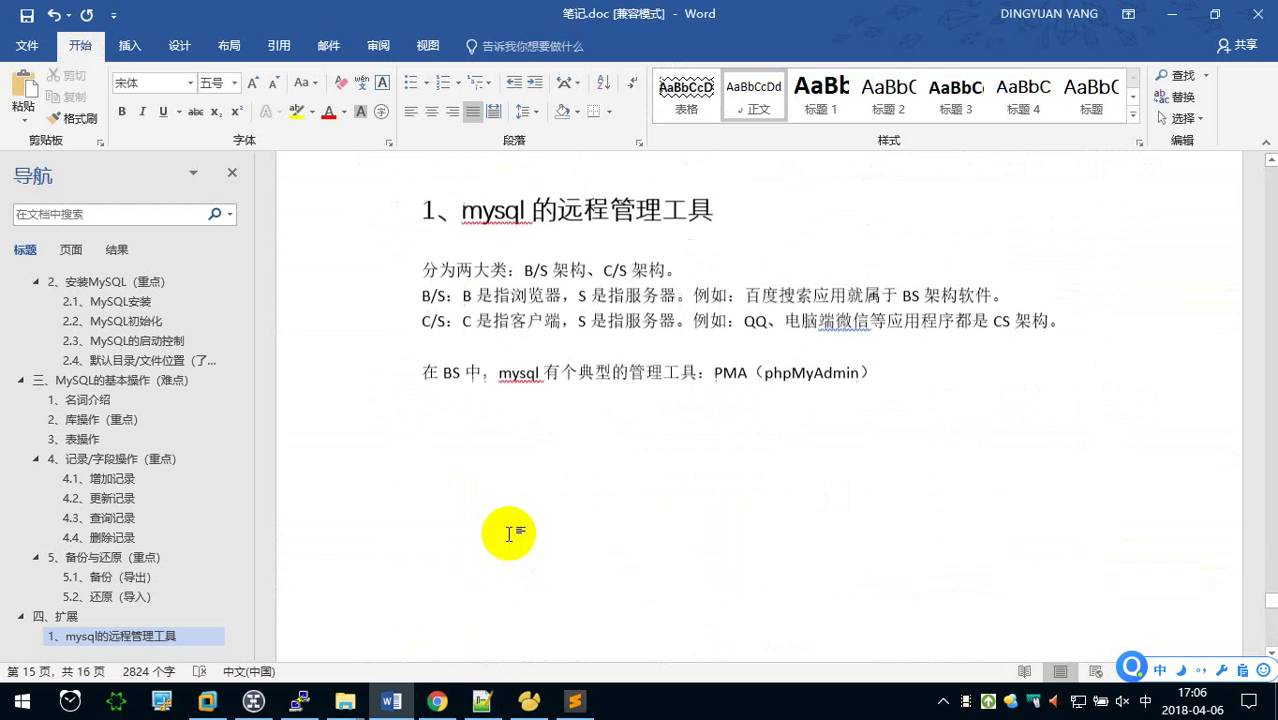
scroll(505, 531, down, 5)
scroll(499, 533, down, 5)
click(760, 442)
scroll(804, 440, down, 3)
scroll(804, 440, down, 1)
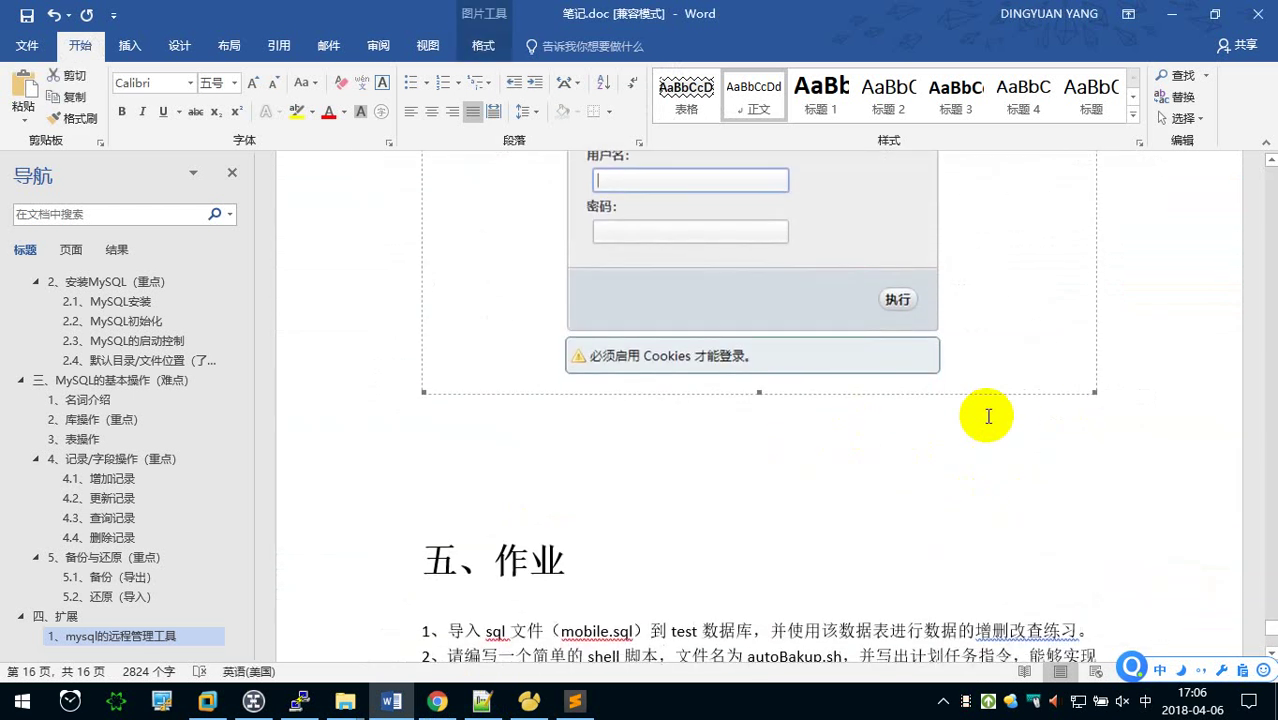
mouse_move(762, 378)
mouse_down()
mouse_move(764, 325)
mouse_move(756, 354)
mouse_up()
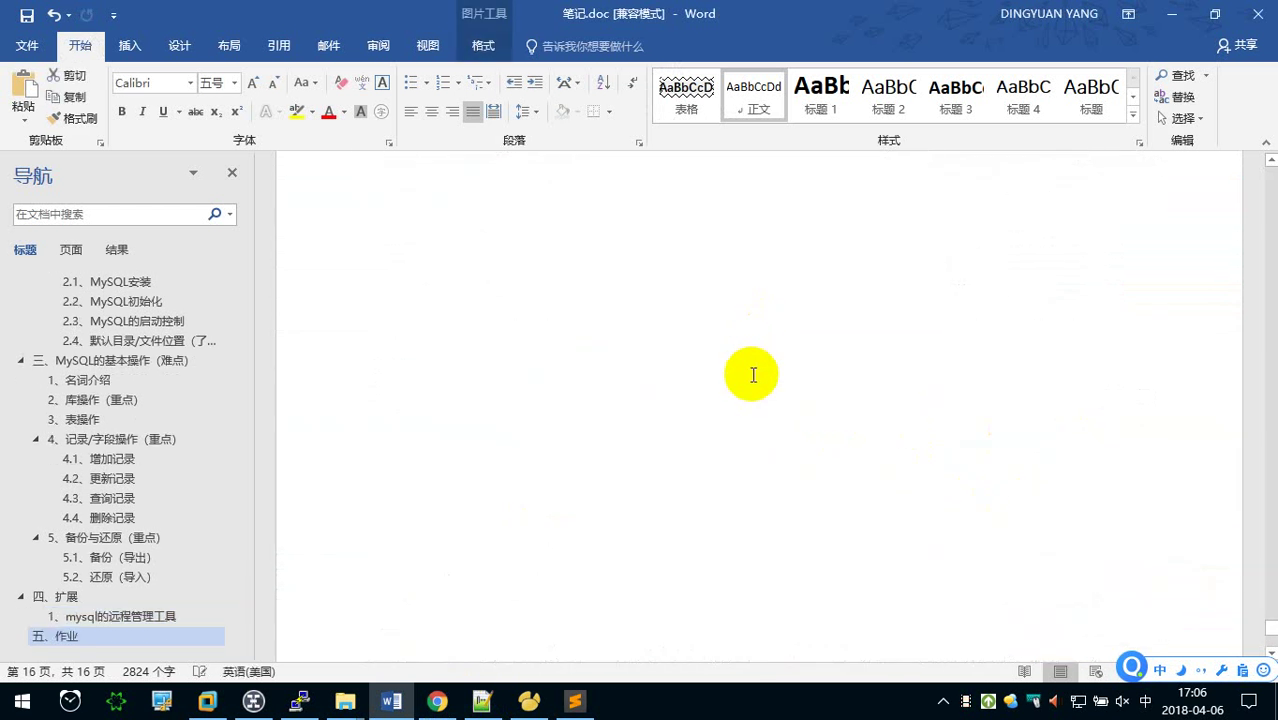
scroll(673, 408, up, 4)
scroll(477, 568, up, 3)
click(477, 568)
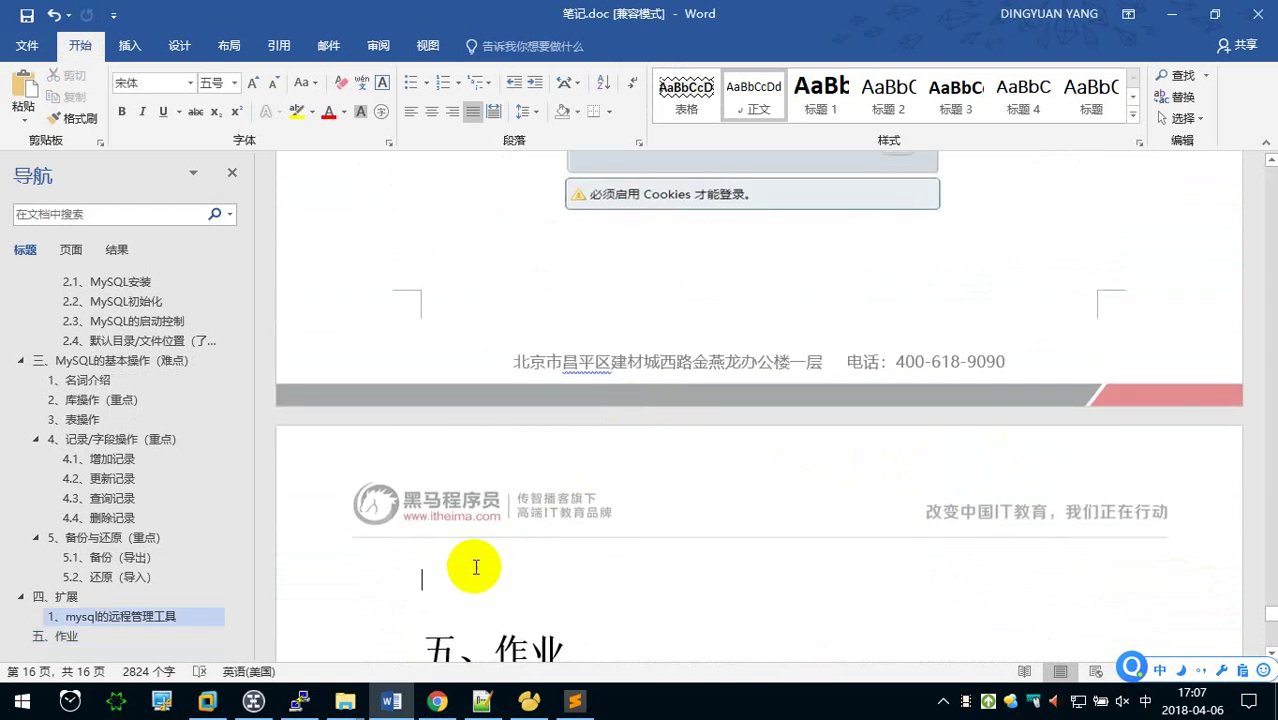
key(BackSpace)
key(shift)
text(zh)
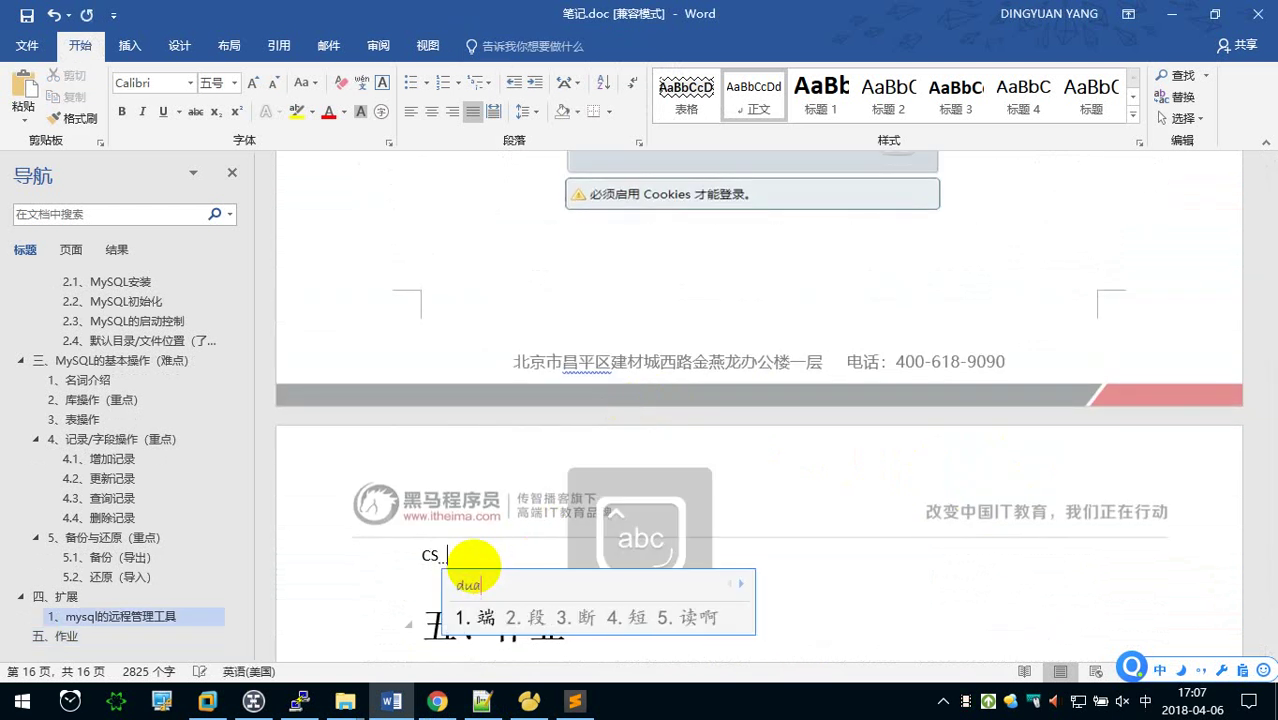
key(BackSpace)
key(BackSpace)
text(zh2bj dianxin)
key(space)
key(BackSpace)
key(BackSpace)
text(dianxing)
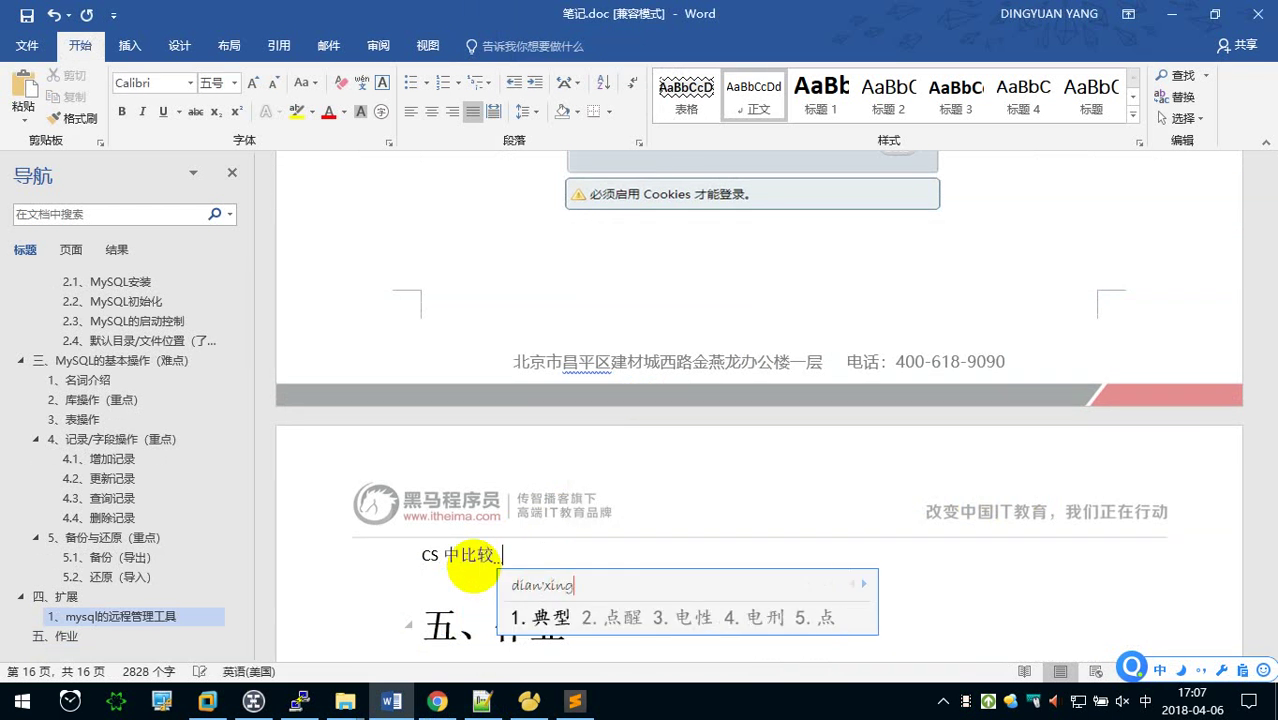
text( de)
key(space)
text(ruanjian)
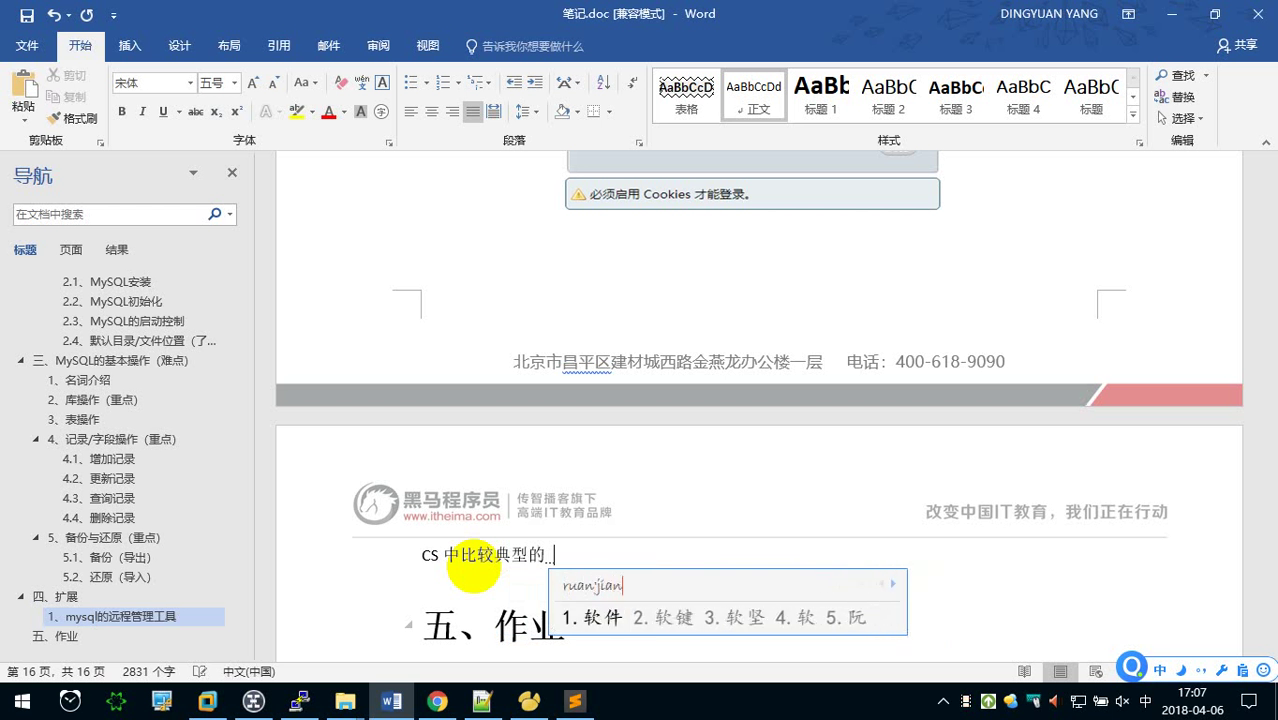
key(space)
text(:)
key(Return)
key(BackSpace)
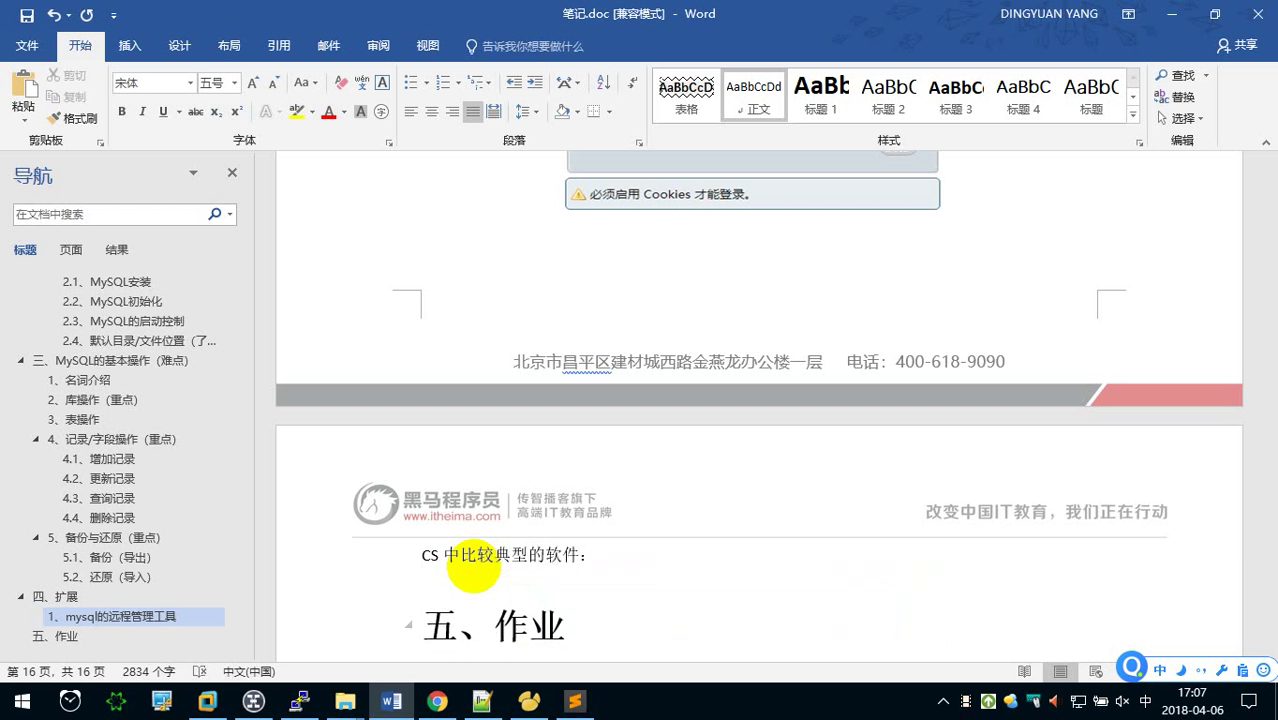
Complete the line with the tool names 'navicat、mysql workbrach'
text(nav)
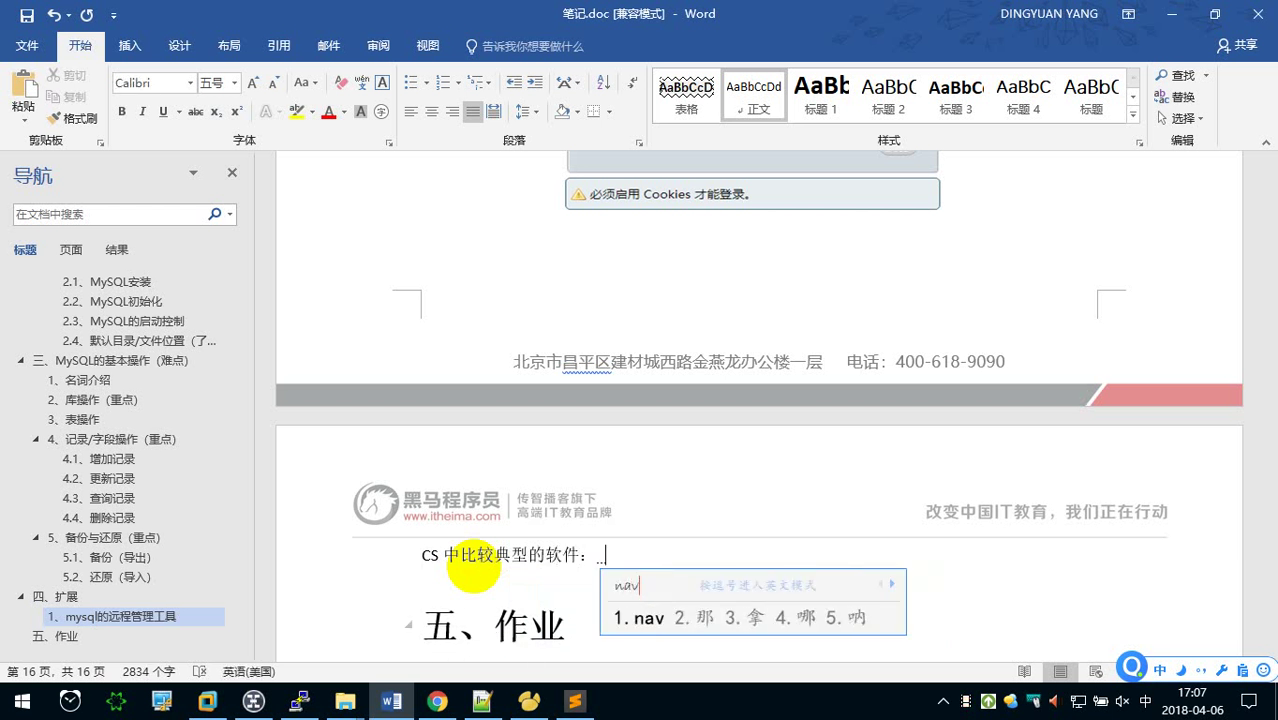
text(ic)
key(space)
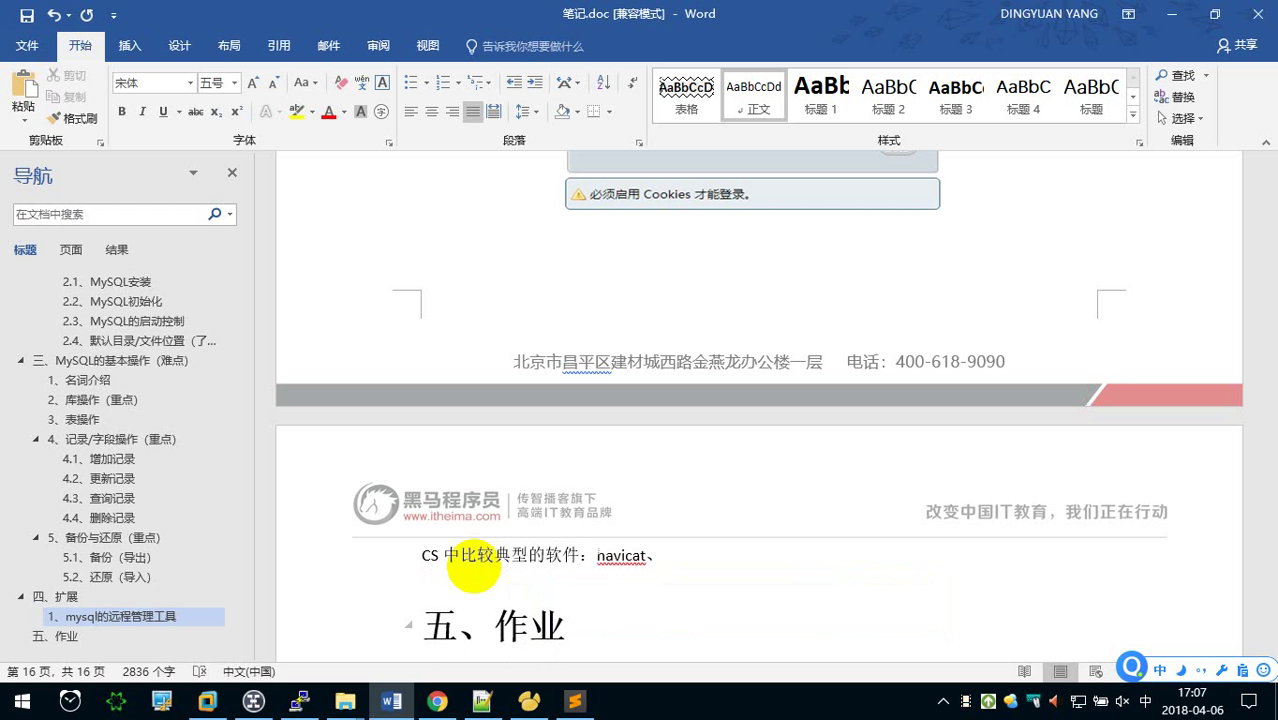
text(mysql)
key(space)
text(wo'rkbracn)
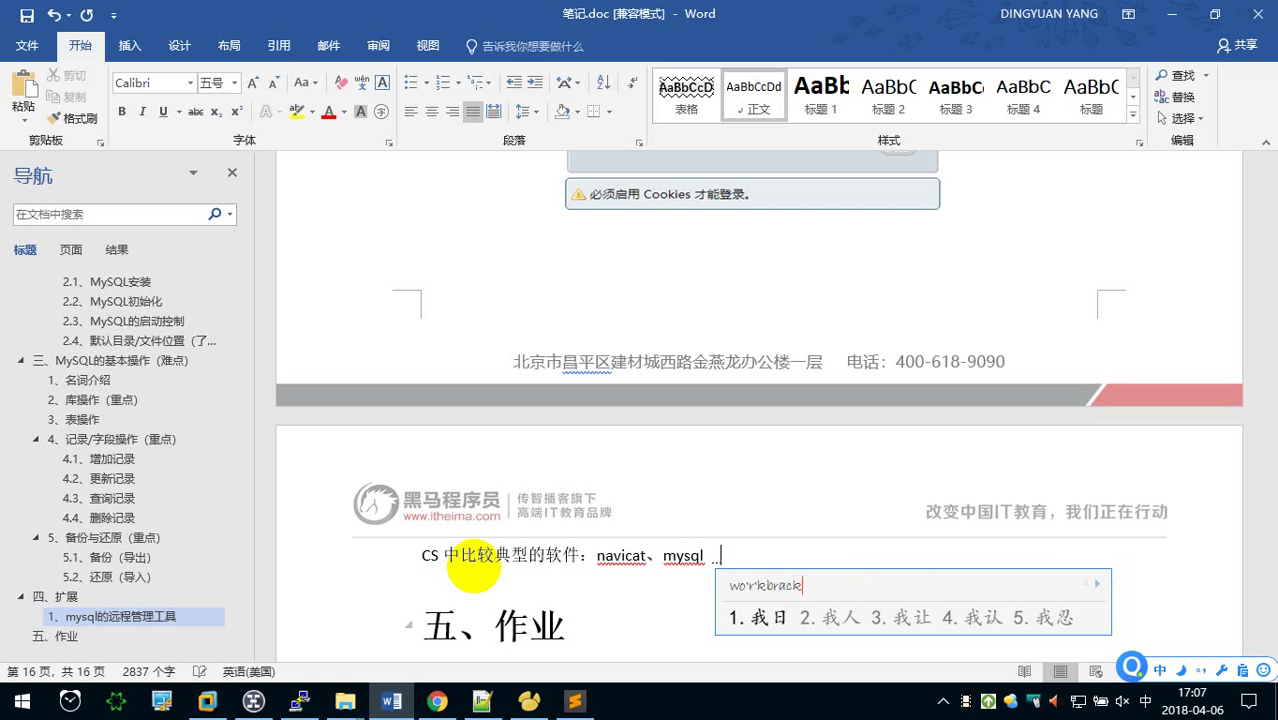
key(Return)
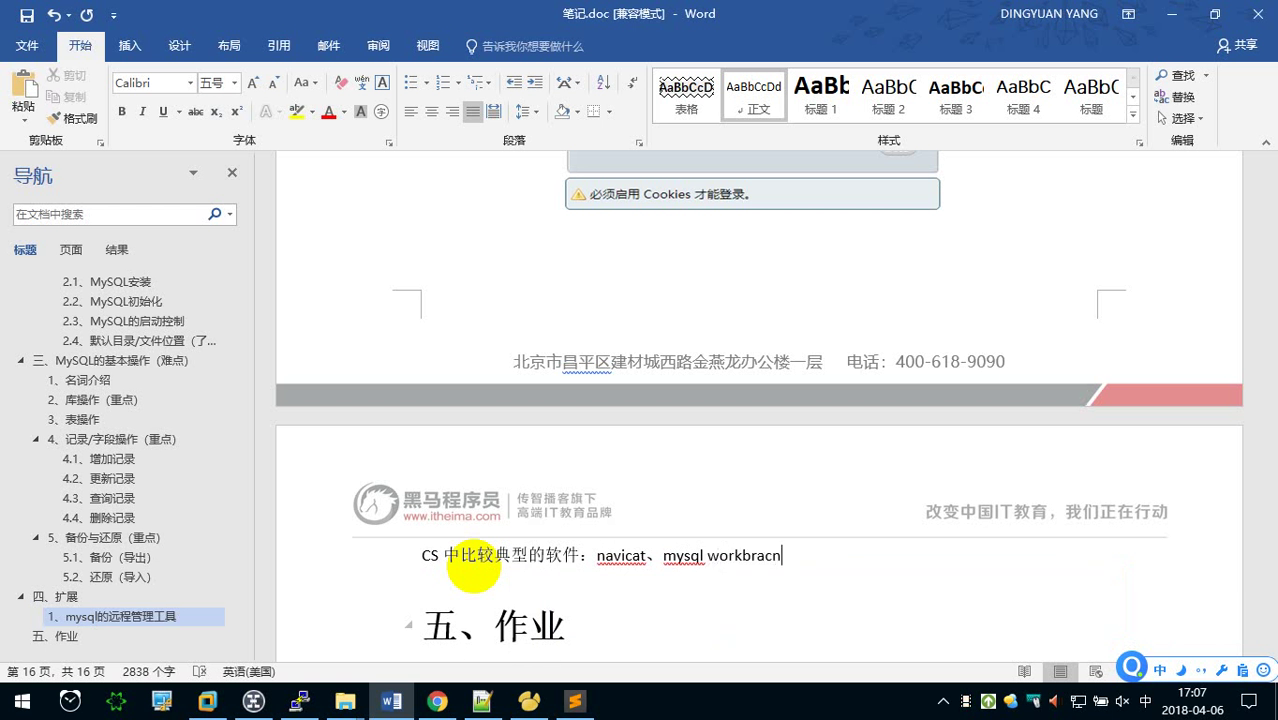
text(h)
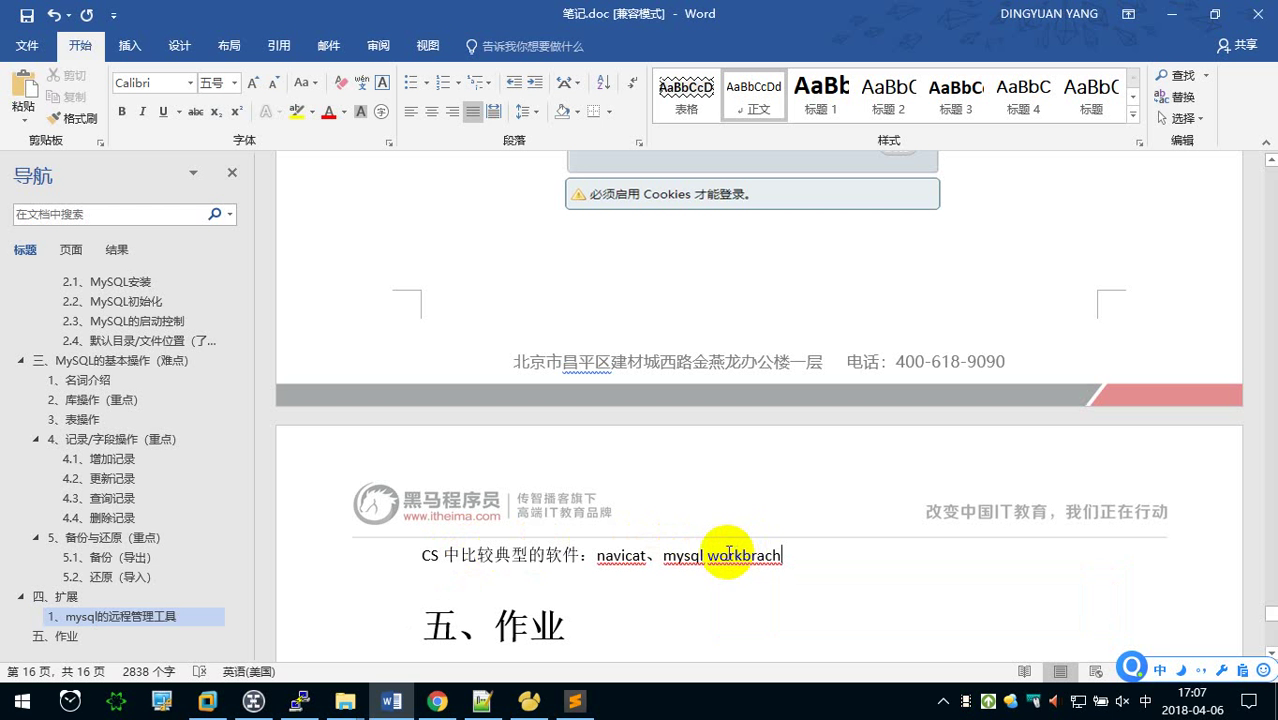
scroll(703, 551, down, 1)
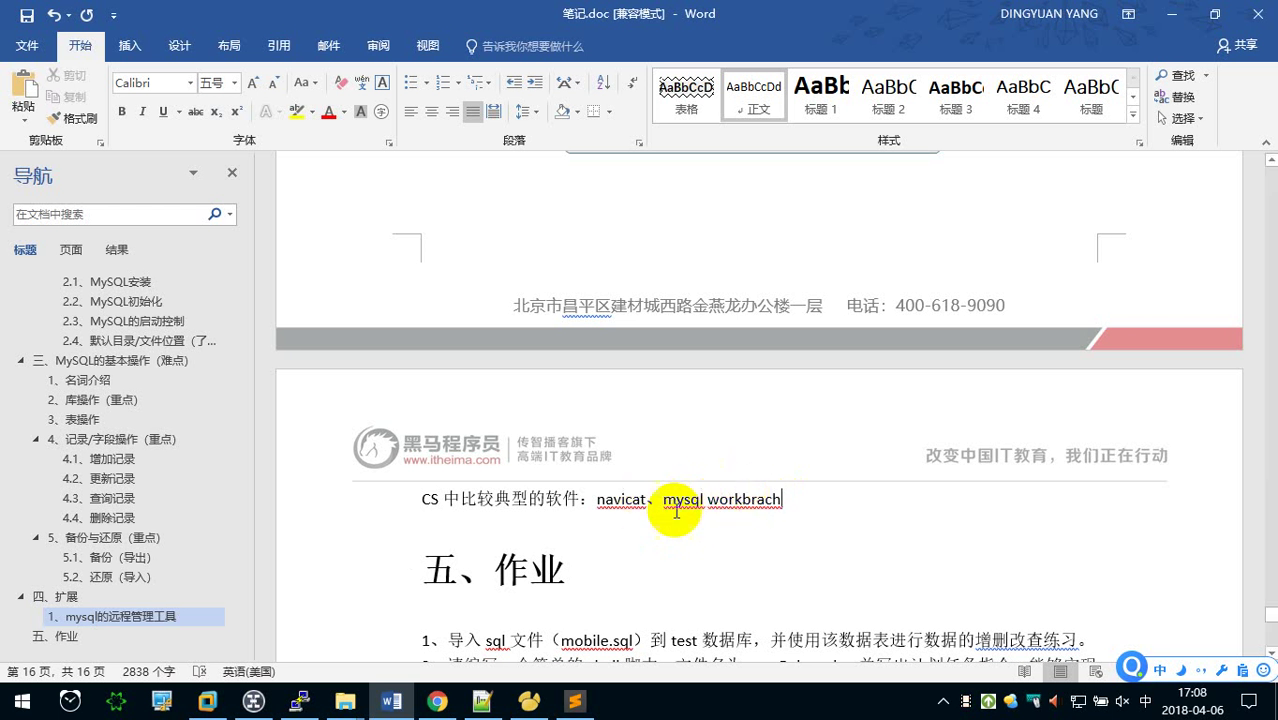
Make the word navicat bold and red
drag(647, 501, 600, 501)
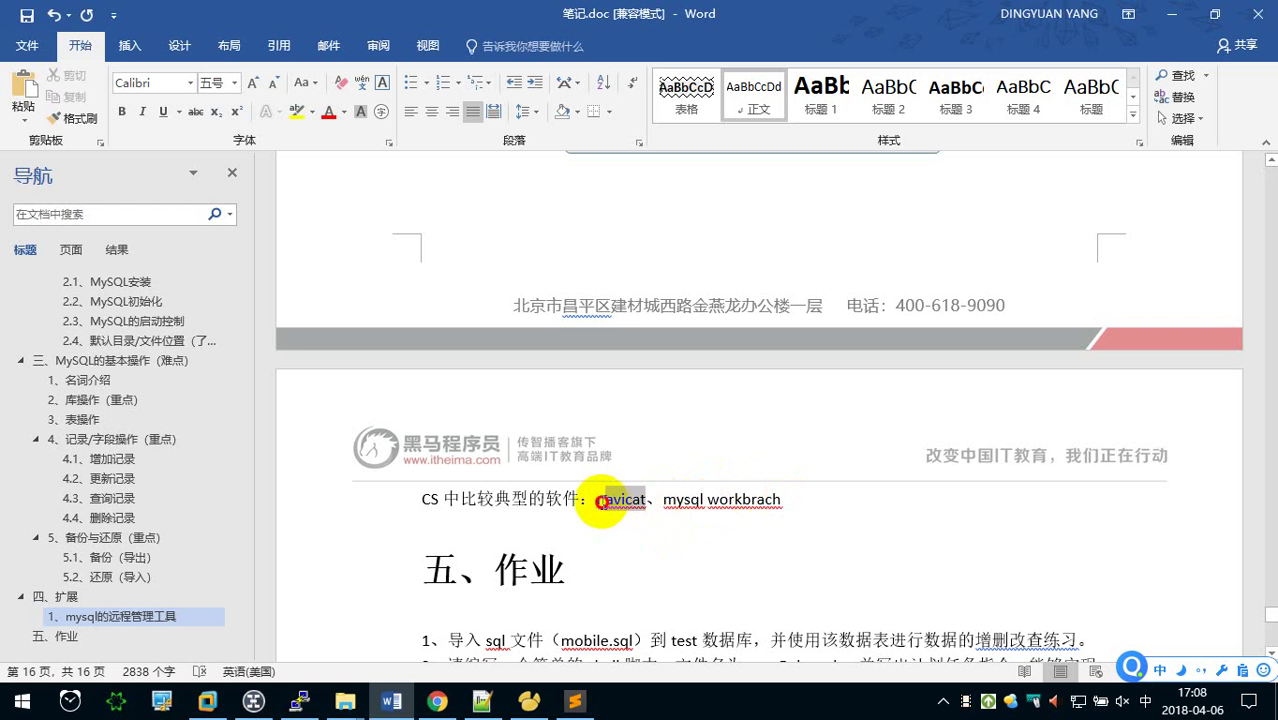
click(123, 113)
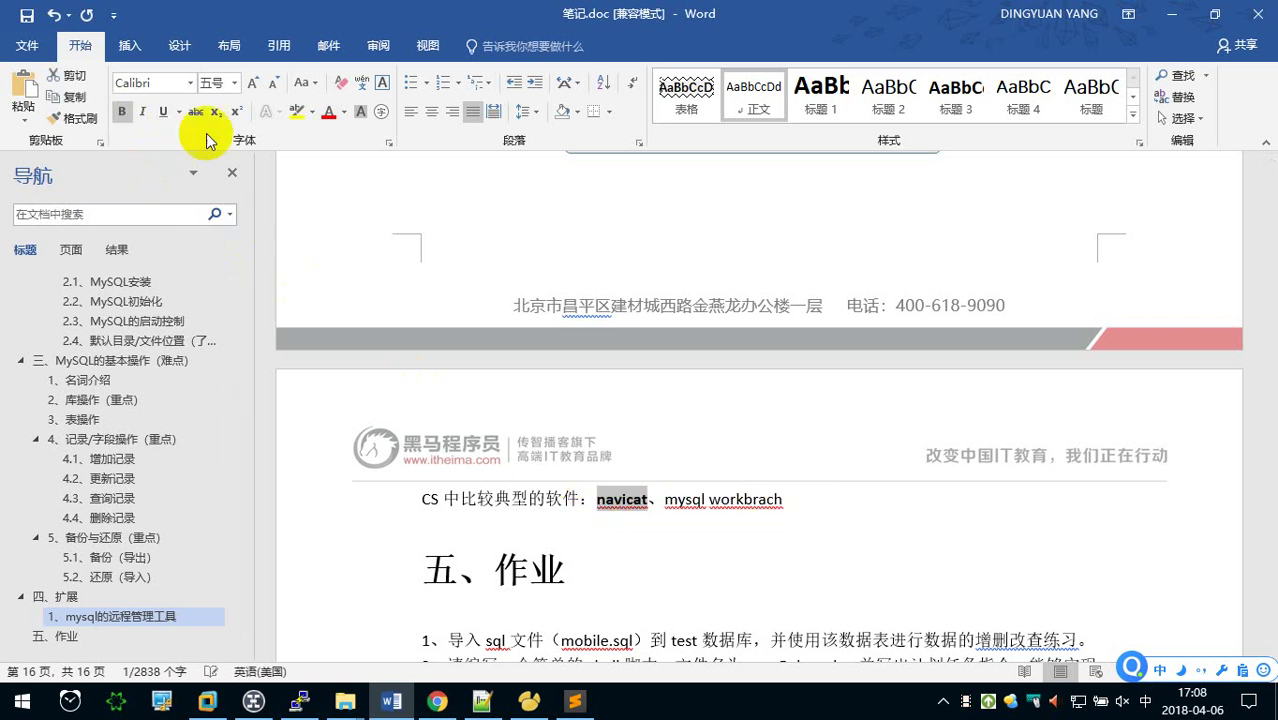
click(328, 112)
click(836, 500)
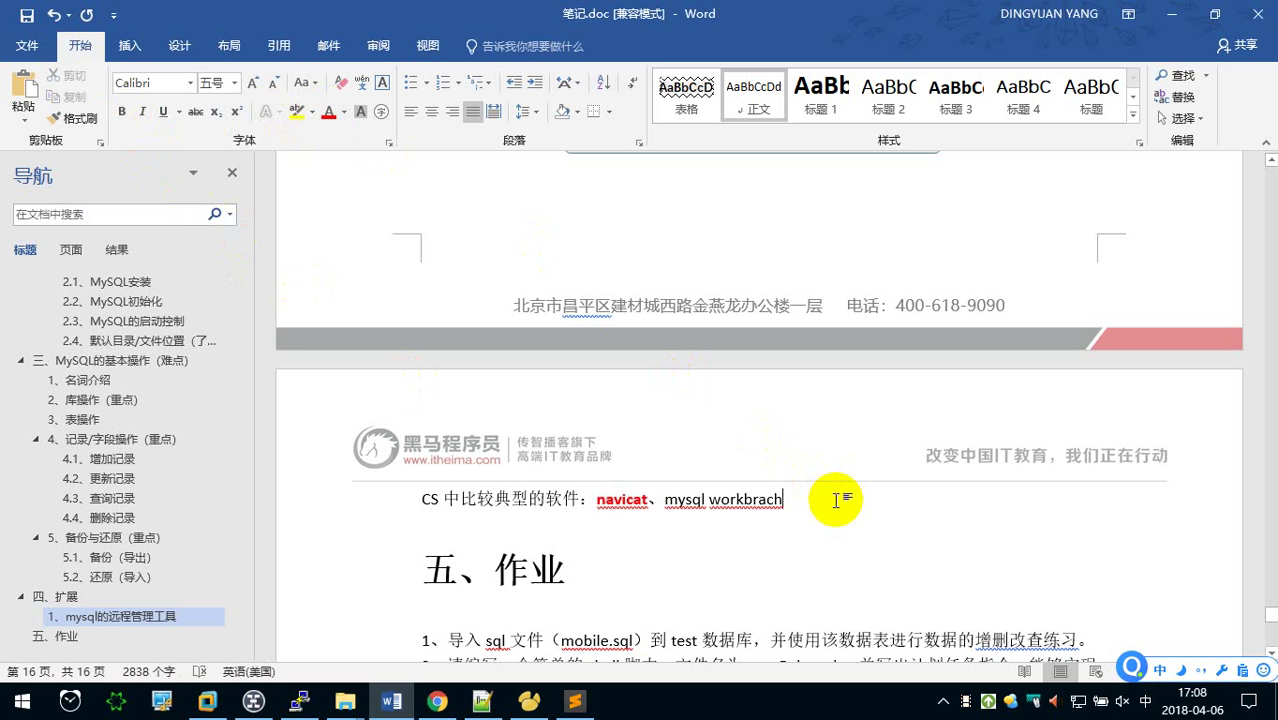
Open Navicat Premium's list of new-connection database types and close it without creating a connection
click(1100, 703)
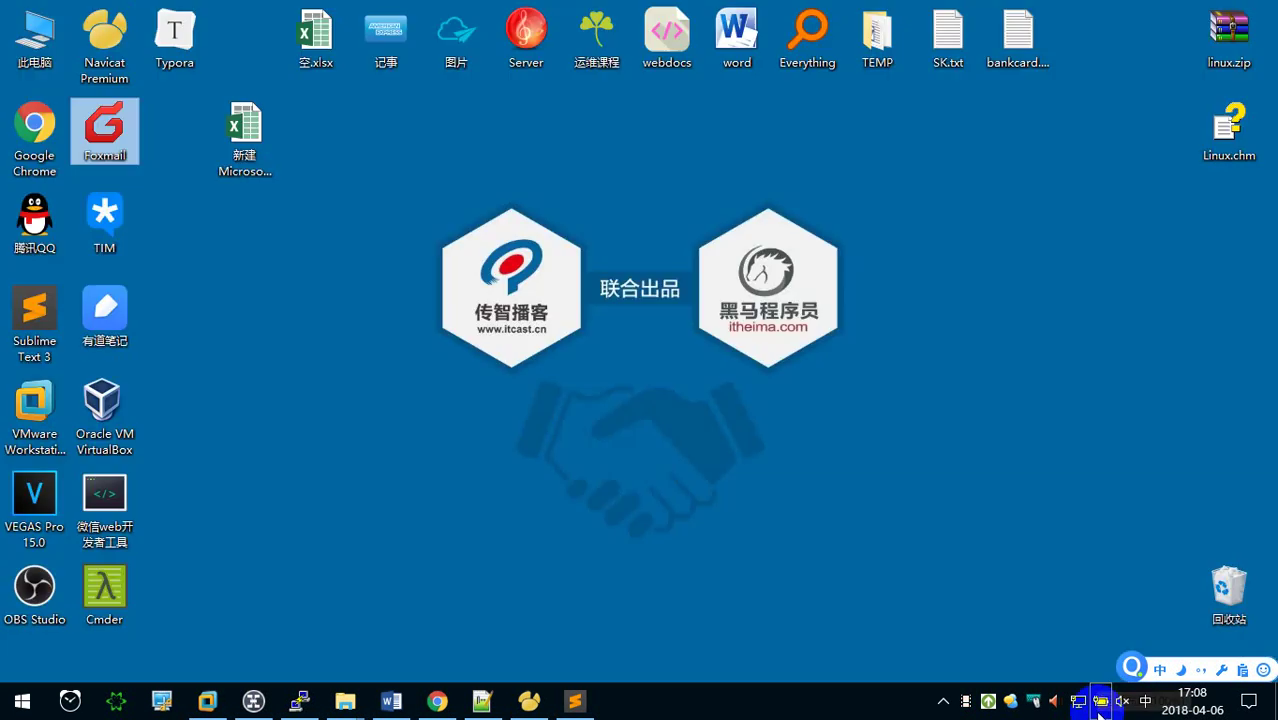
click(105, 40)
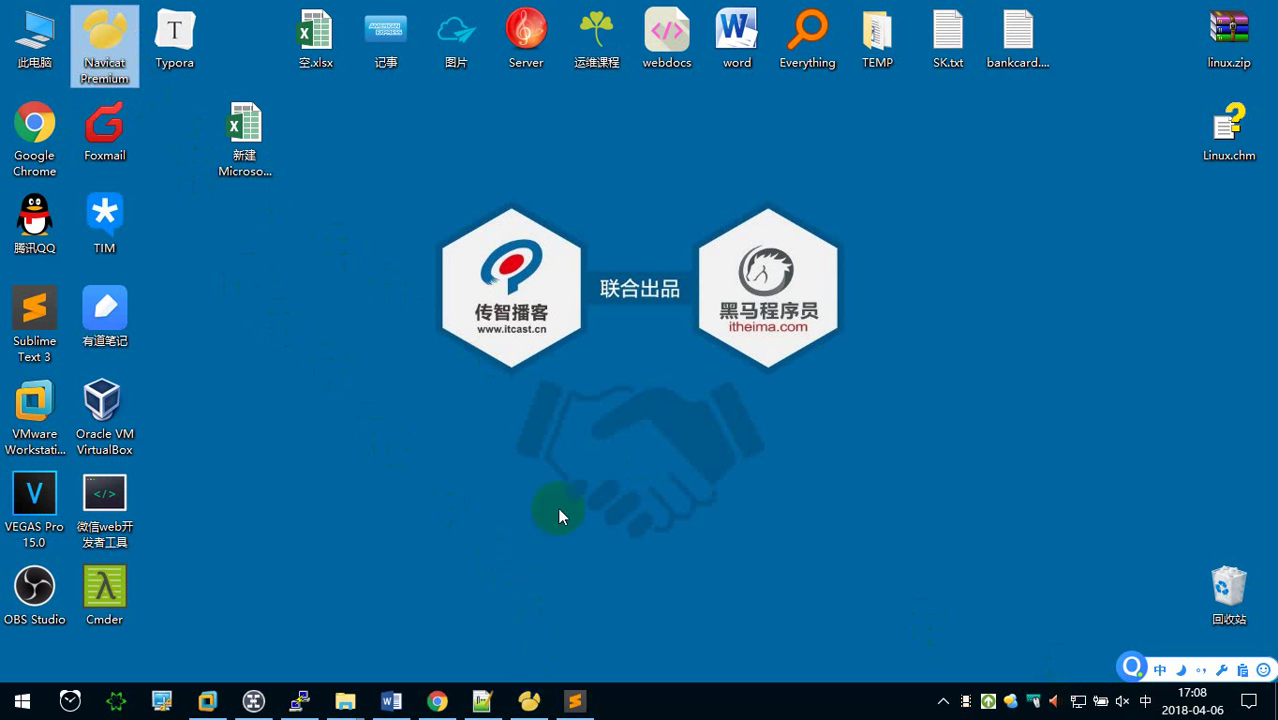
click(529, 701)
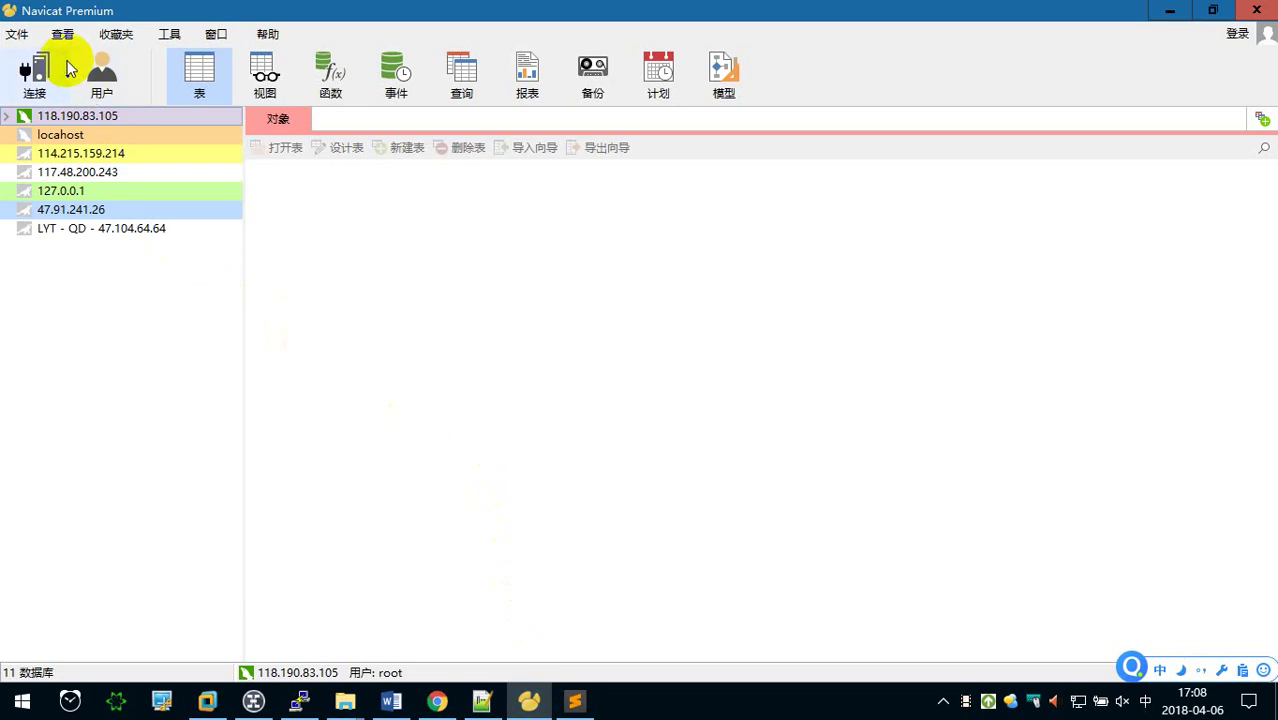
click(66, 72)
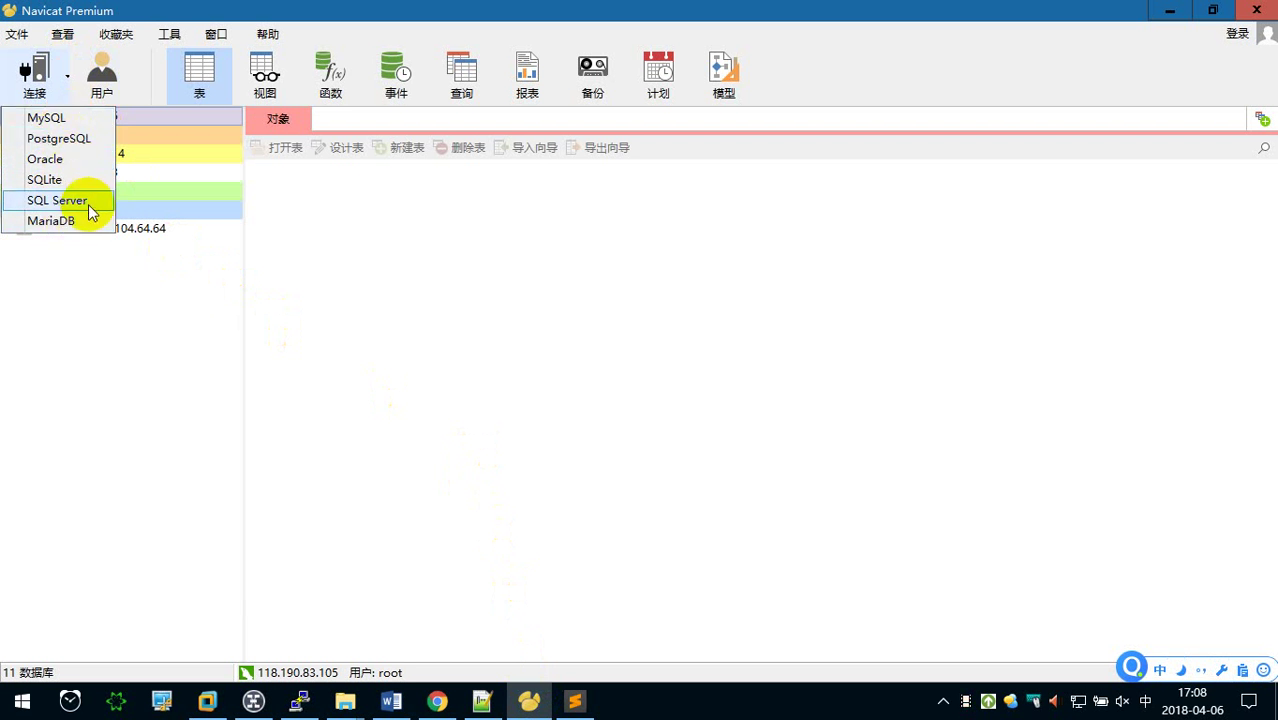
click(525, 698)
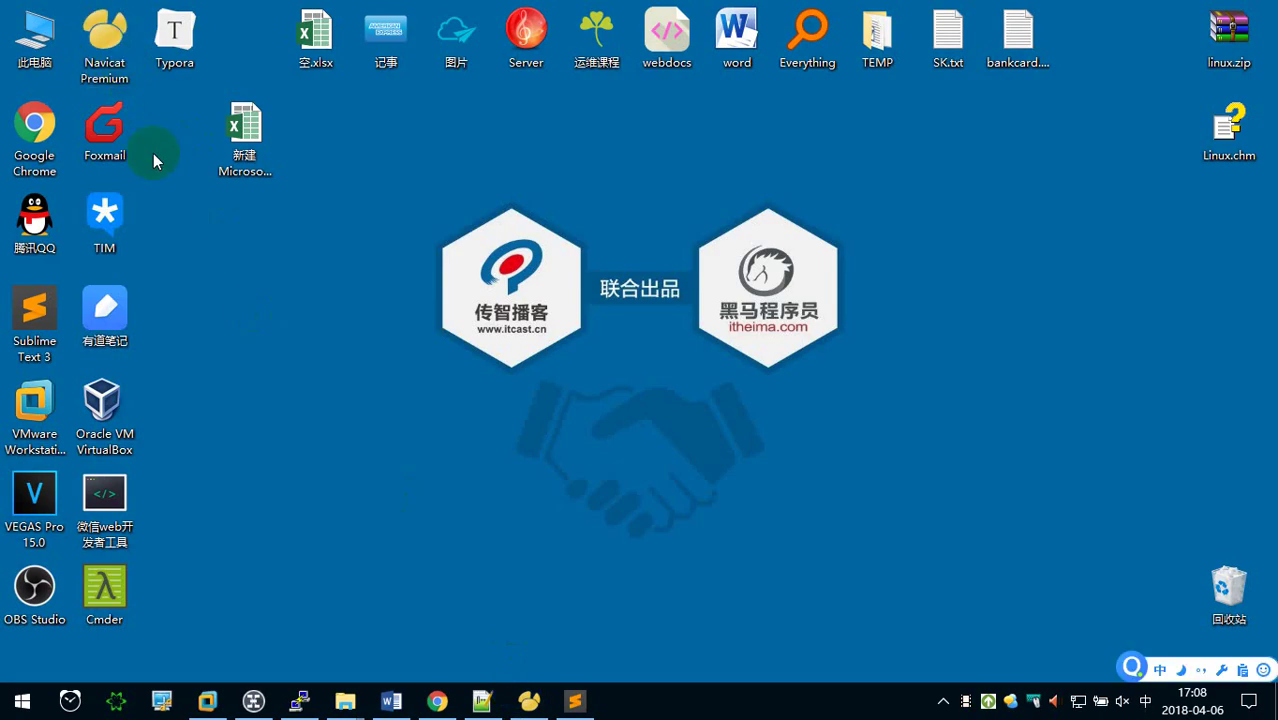
click(529, 700)
click(64, 78)
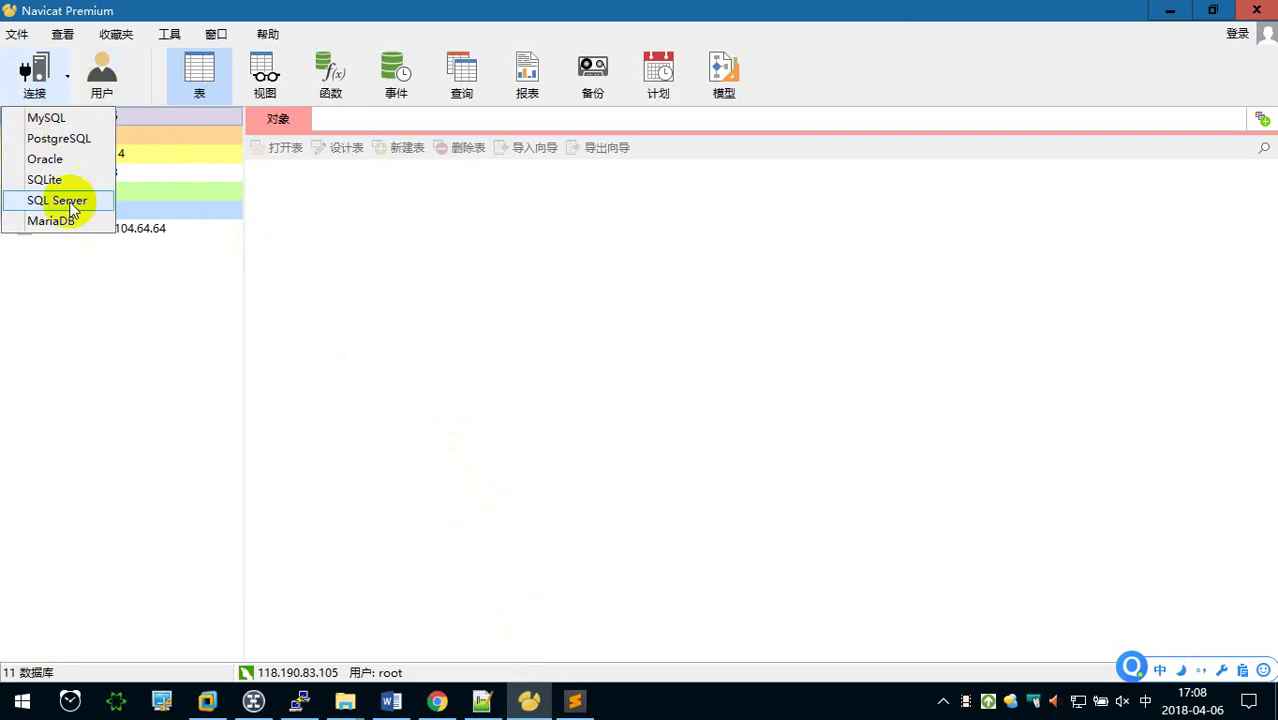
click(231, 360)
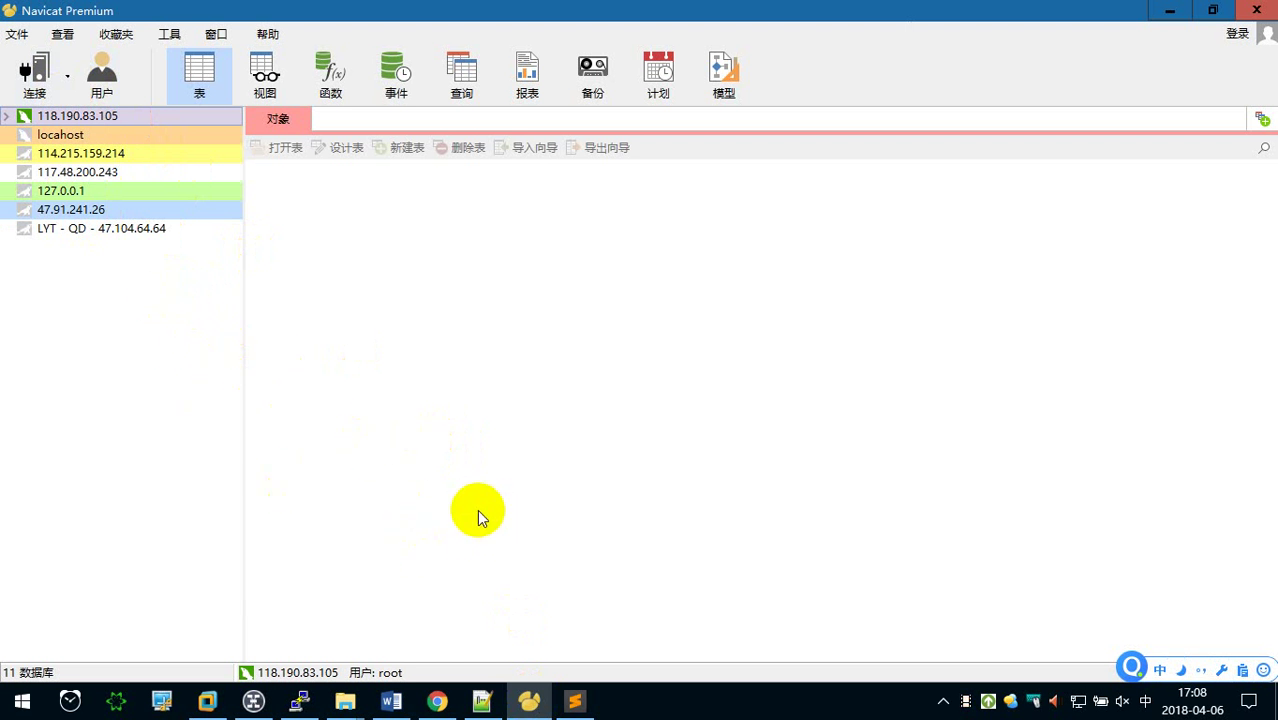
Glance at the phpMyAdmin login page in Chrome, then bring up the root@yunwei terminal
click(527, 703)
click(437, 701)
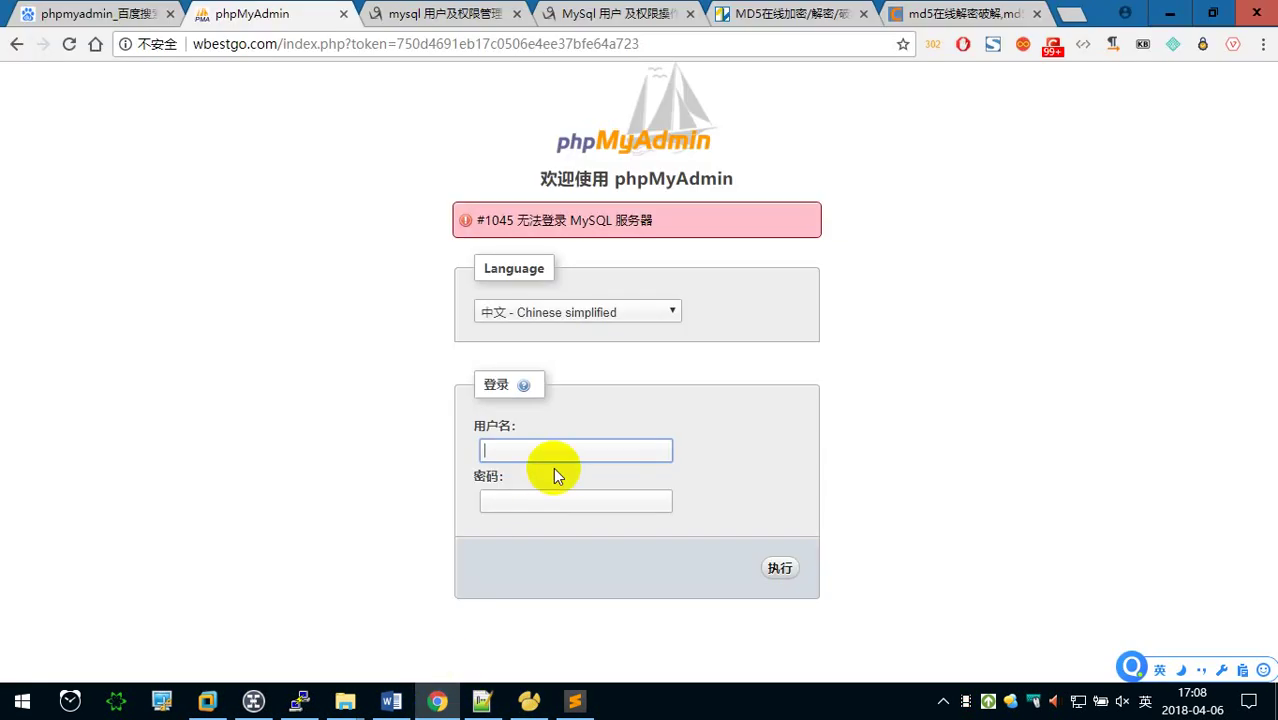
click(527, 701)
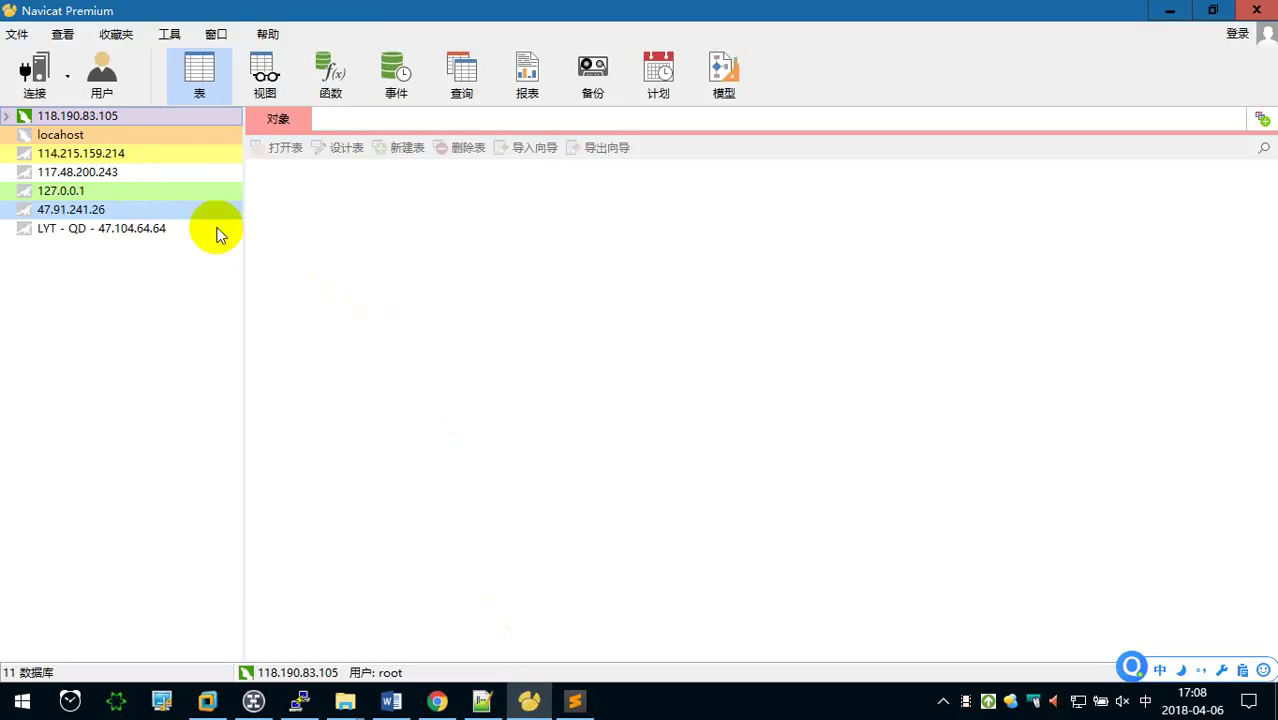
click(299, 701)
Exit MySQL and stop the iptables firewall with 'service iptables stop'
text(exit)
key(Return)
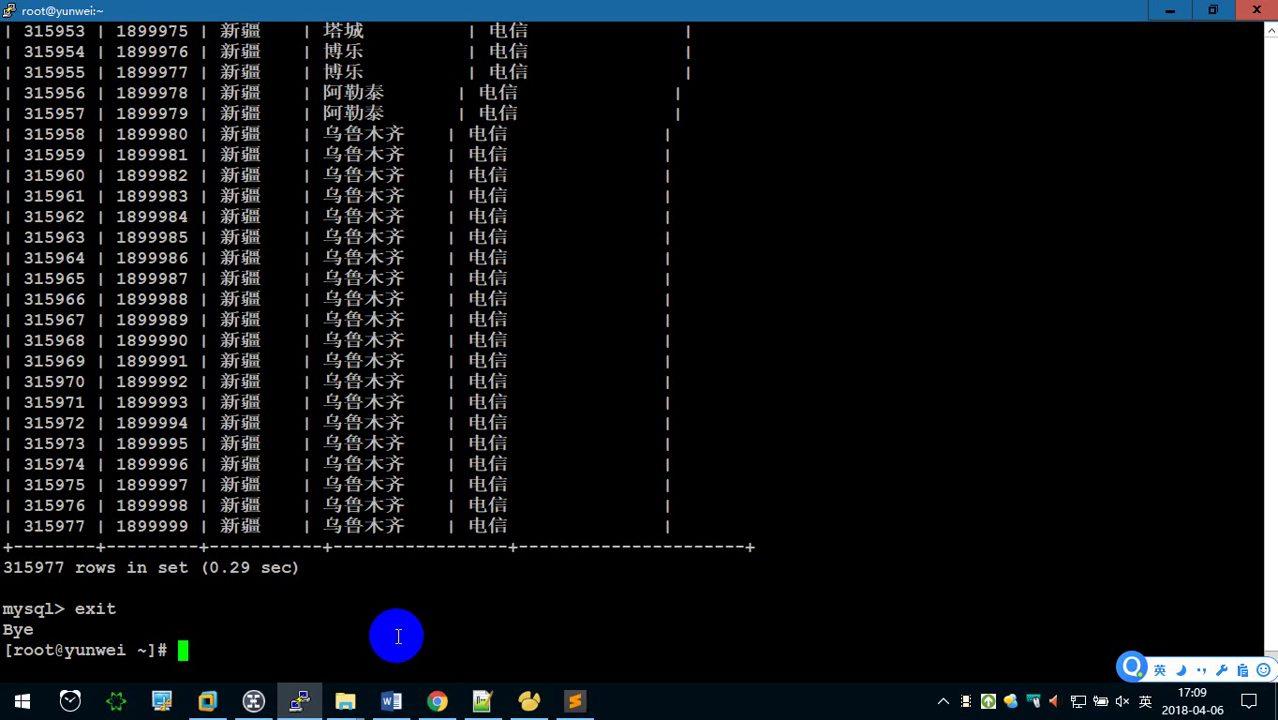
text(service iptables stop)
key(Return)
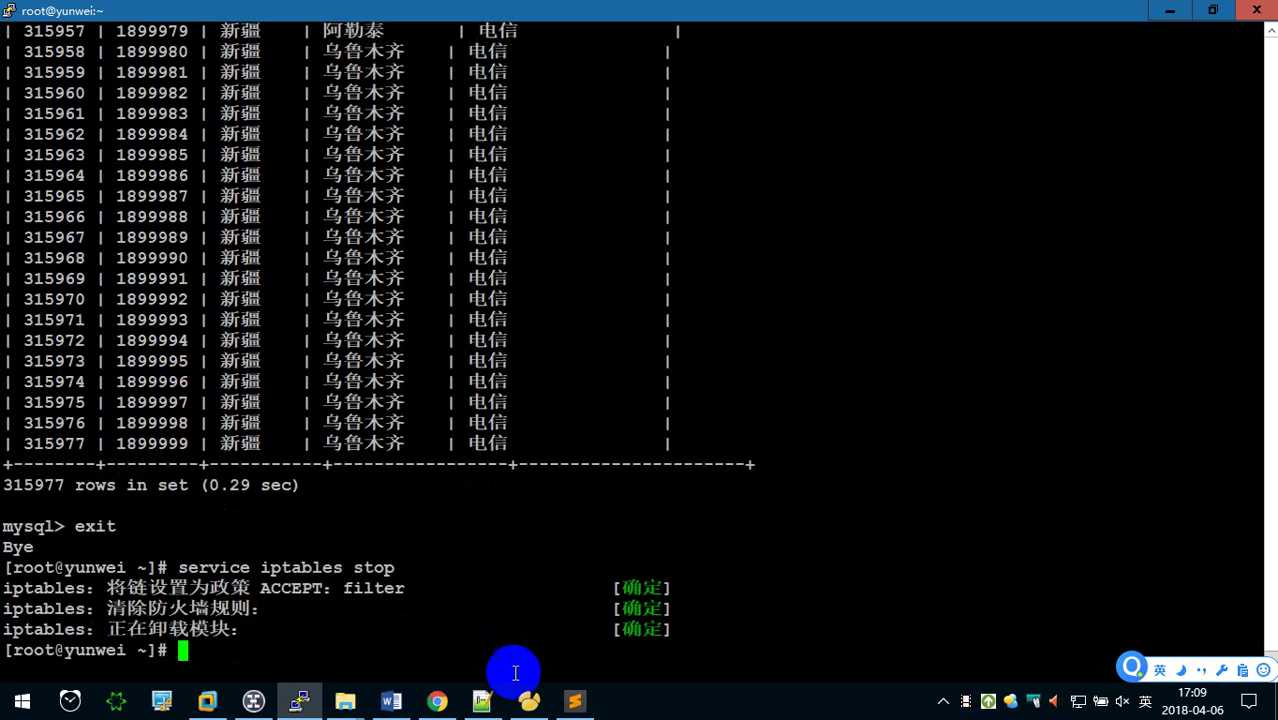
Run ifconfig and copy the server's eth0 address 192.168.21.140
text(ifconfig)
key(Return)
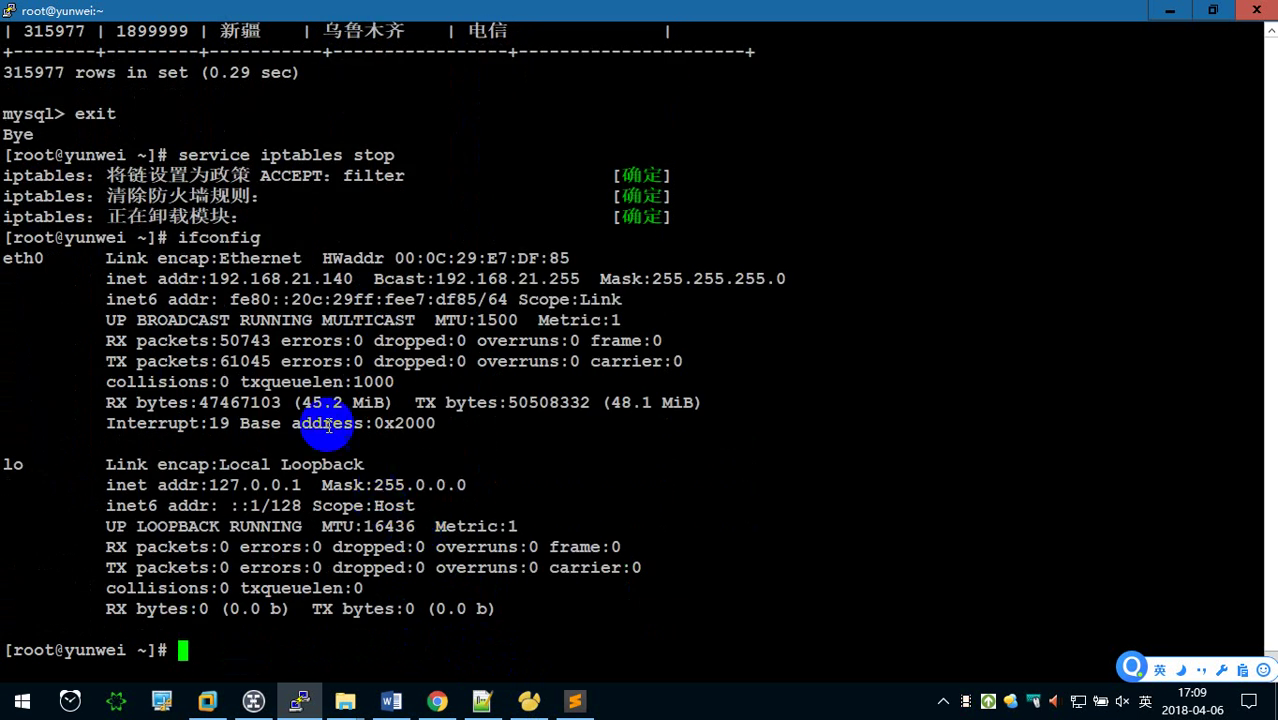
drag(209, 279, 350, 279)
key(ctrl+c)
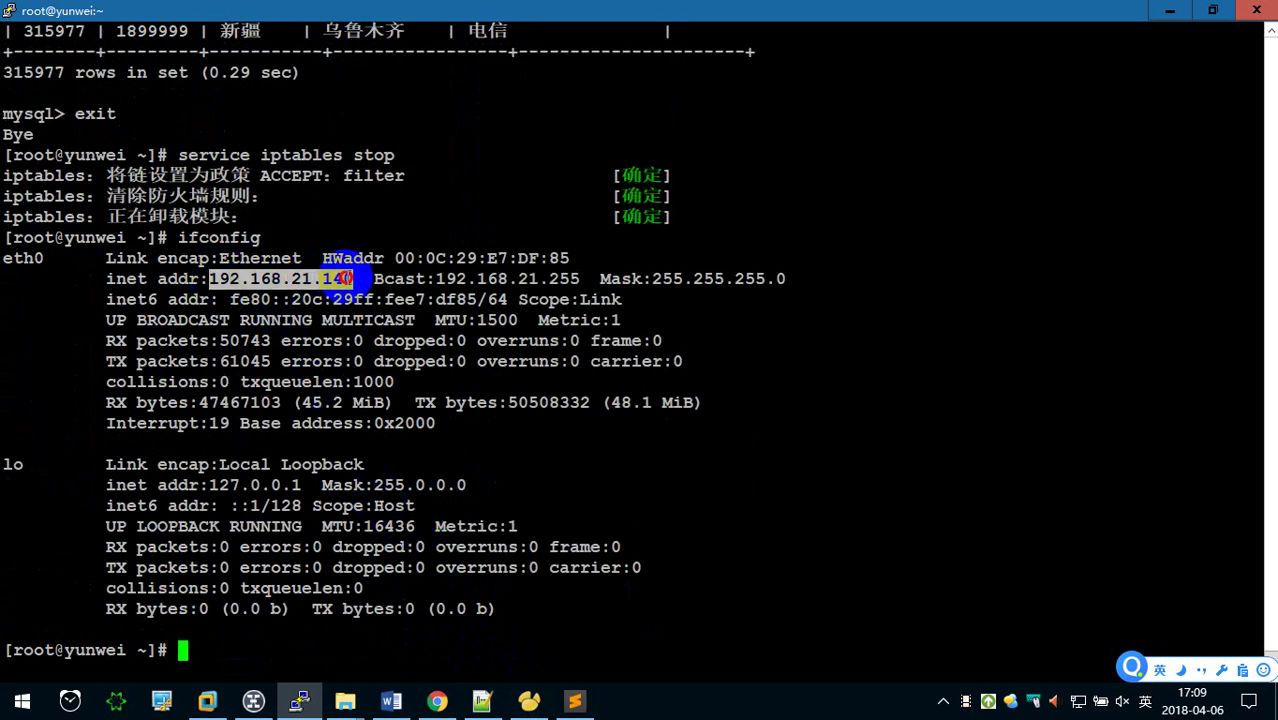
click(410, 352)
Close the frozen Navicat program and hide the terminal window
click(530, 702)
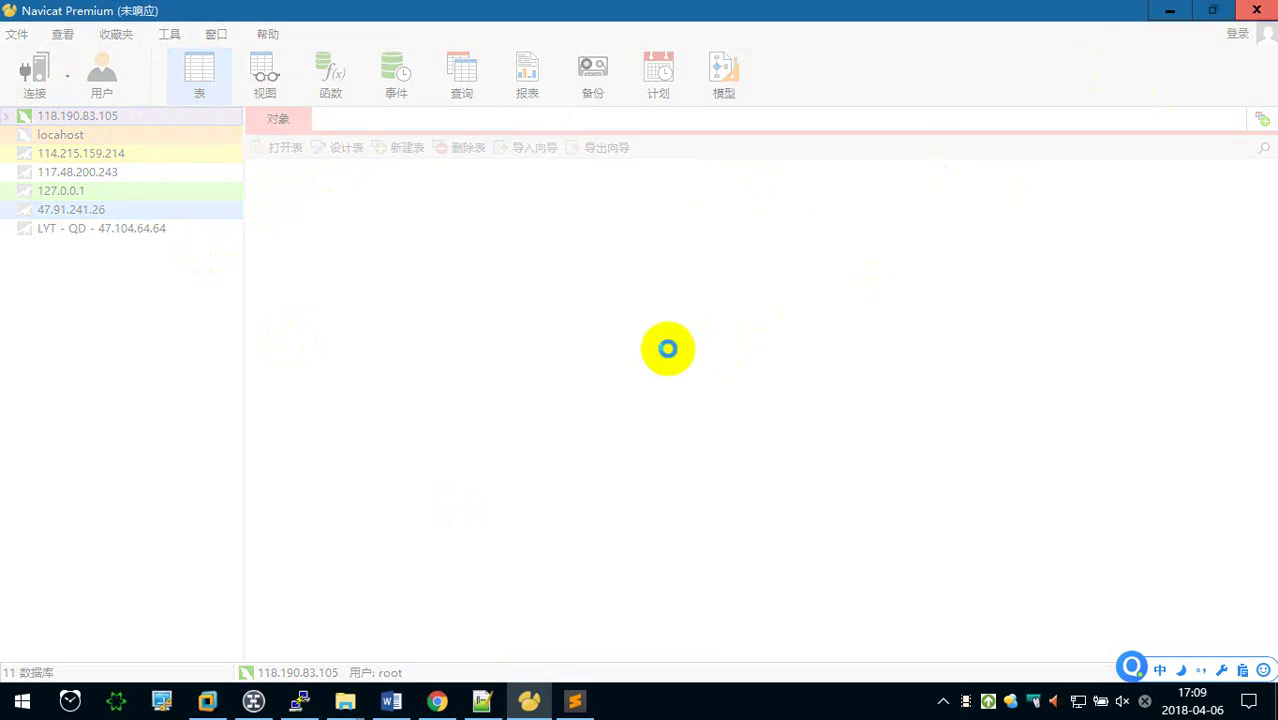
click(627, 390)
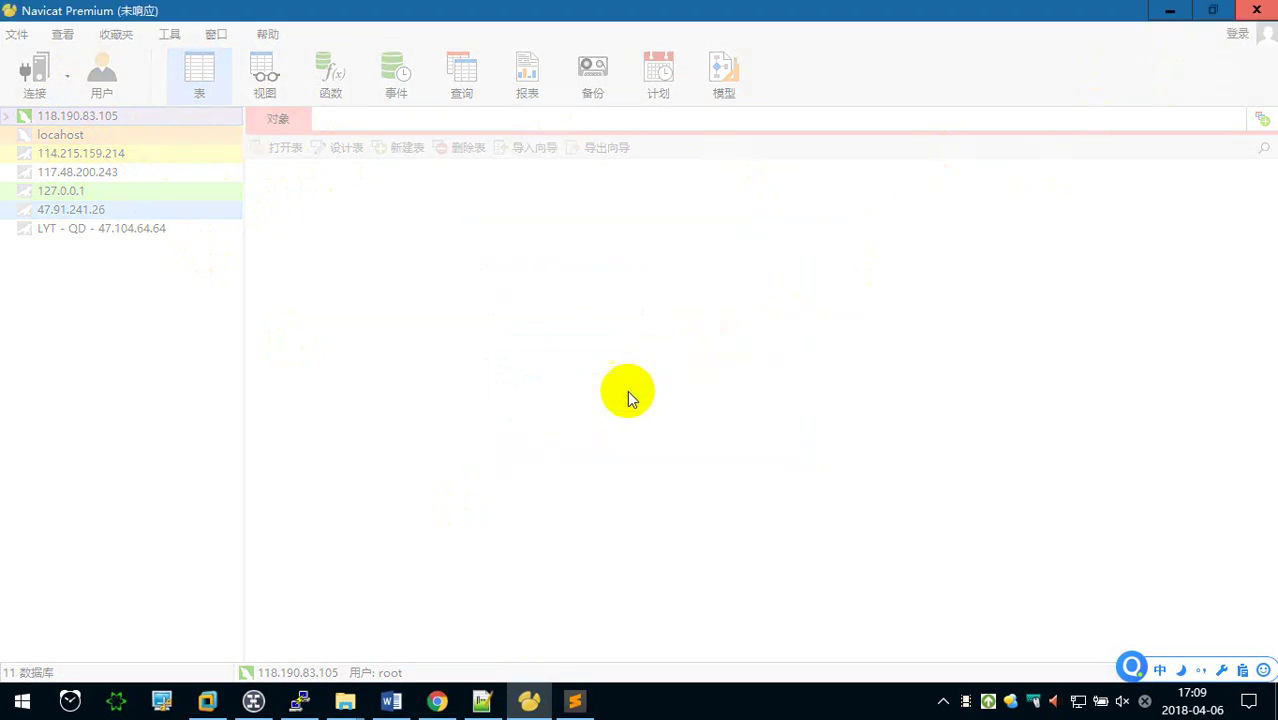
click(628, 366)
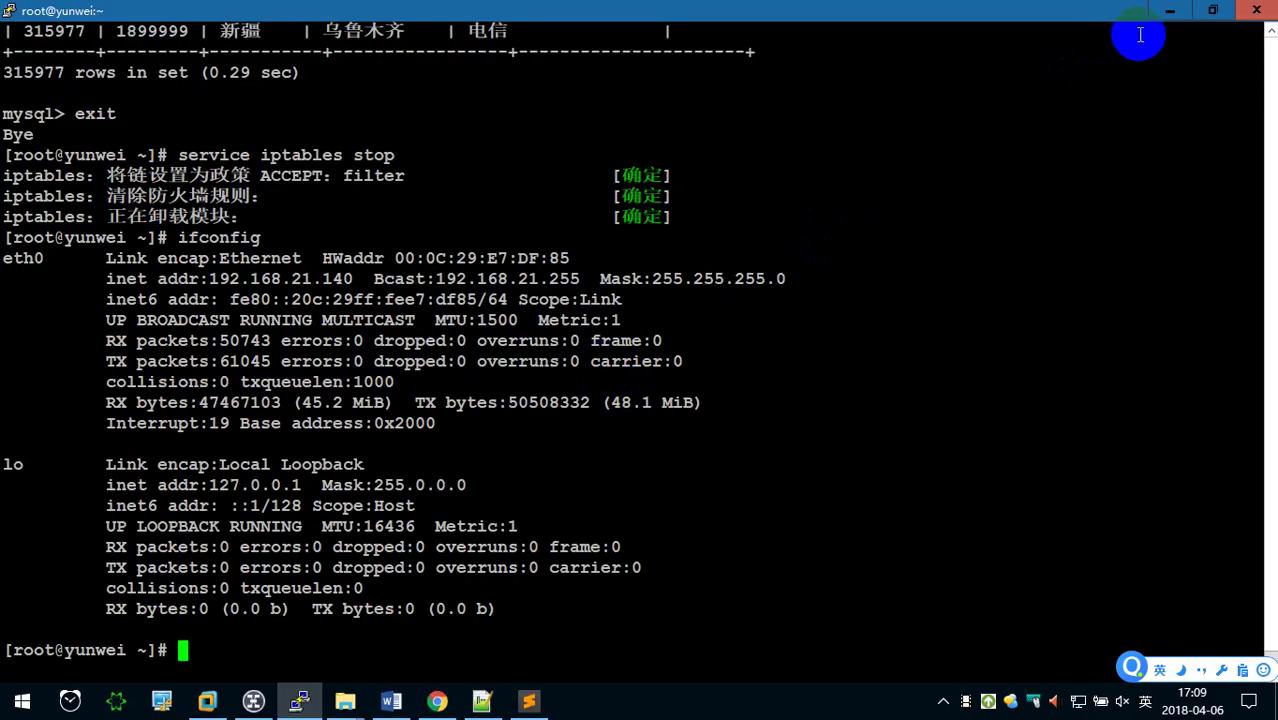
click(1169, 10)
Relaunch Navicat Premium and start a new MySQL connection
key(super+d)
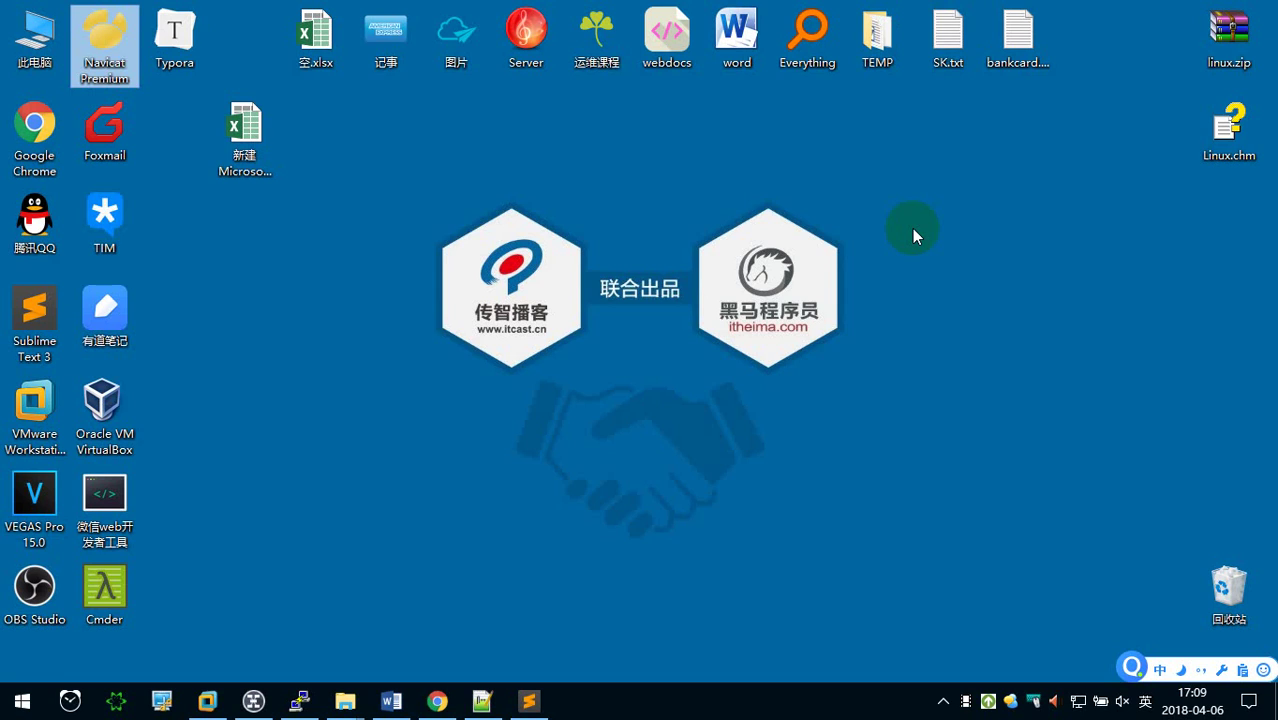
double_click(105, 45)
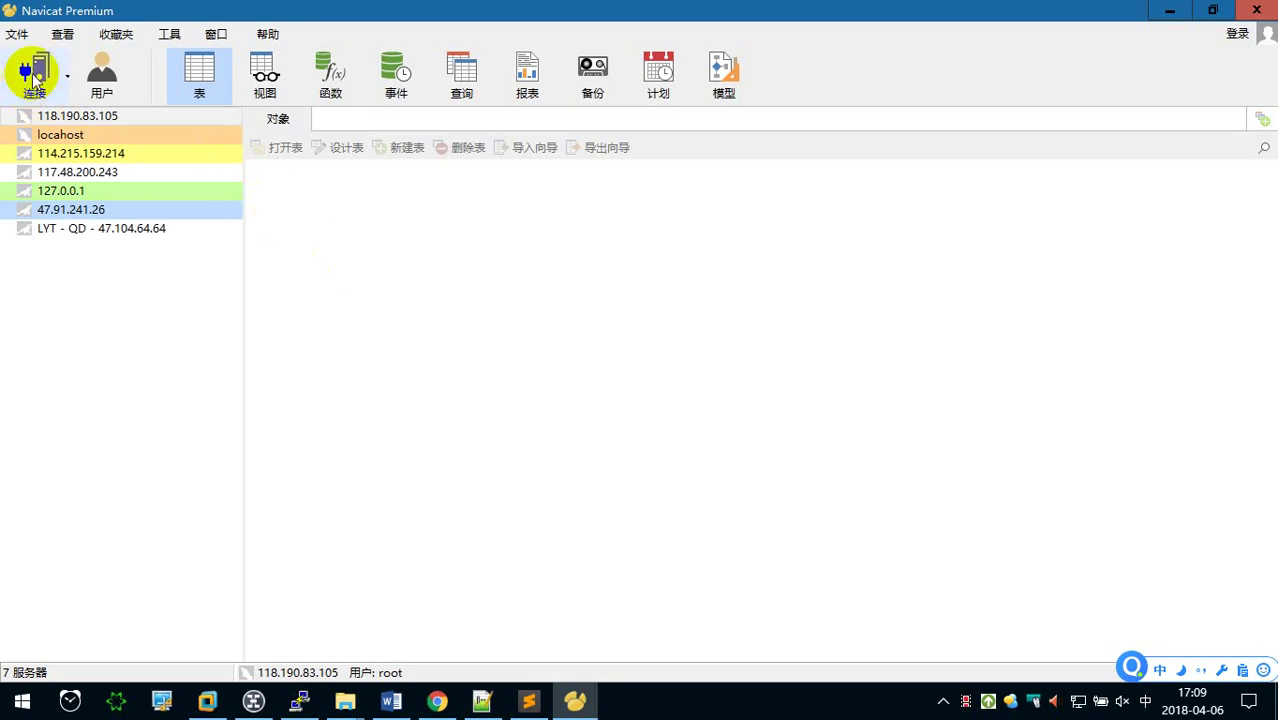
click(34, 66)
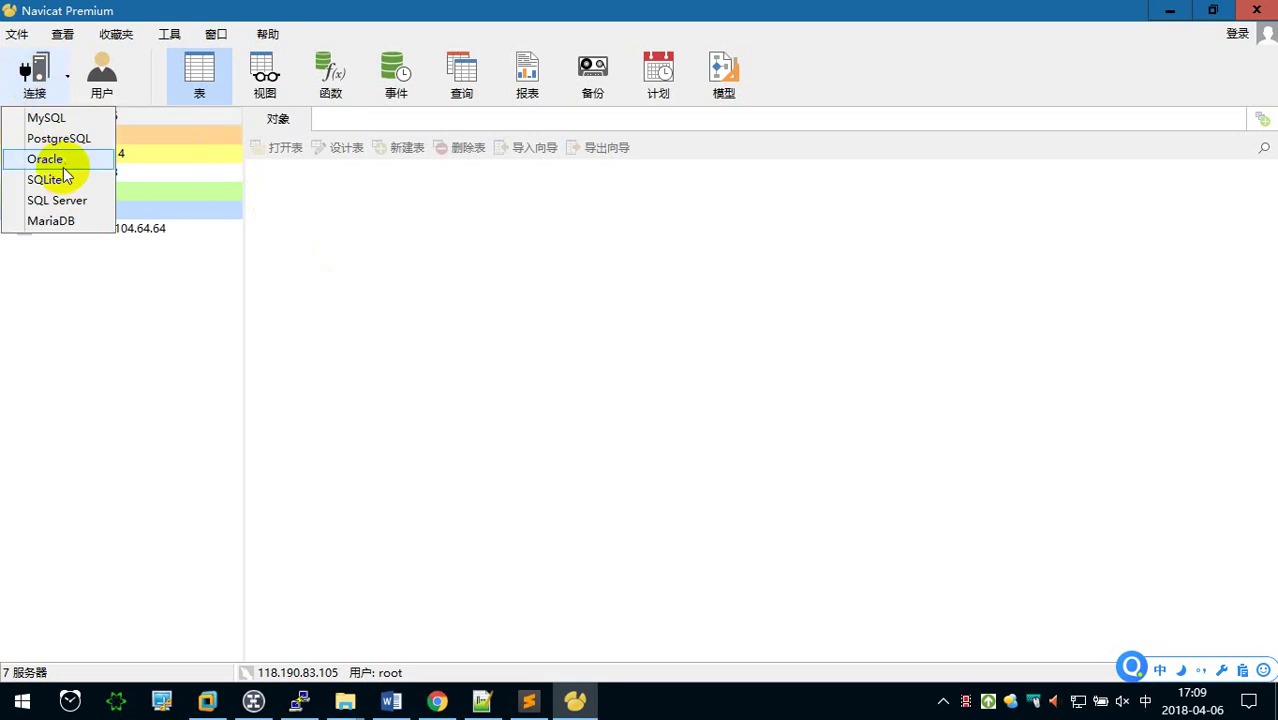
click(45, 118)
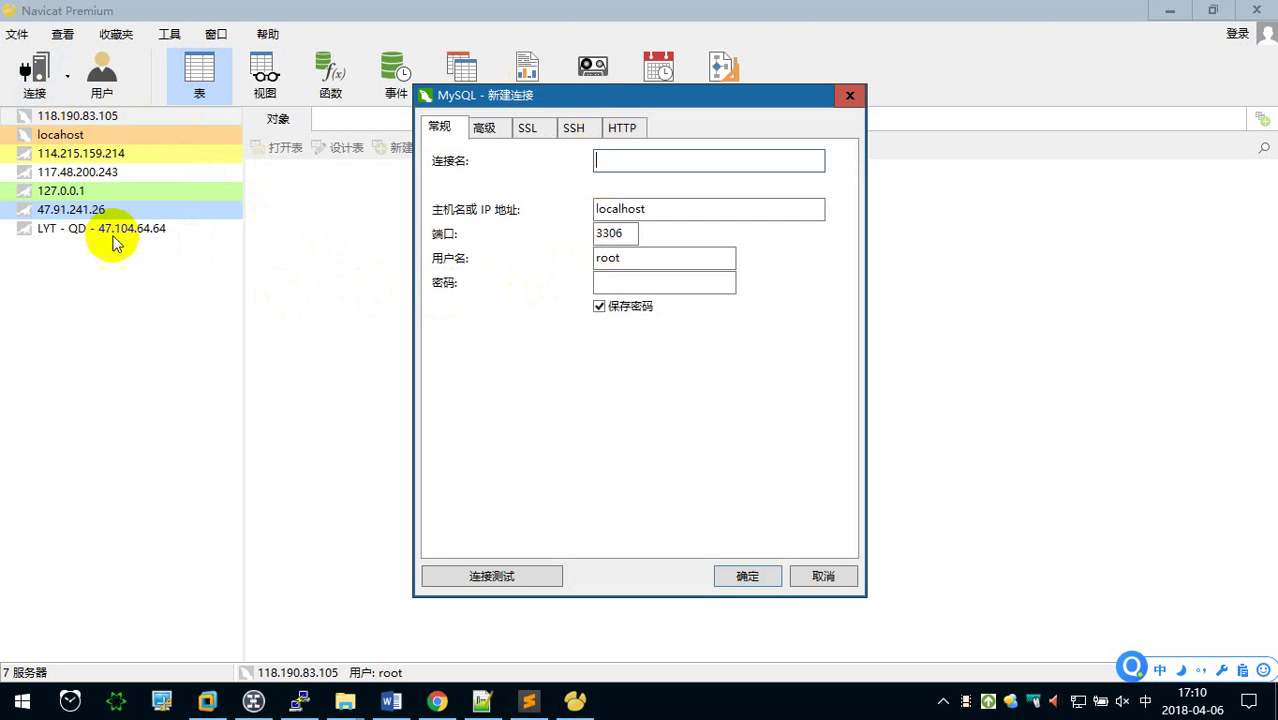
click(207, 700)
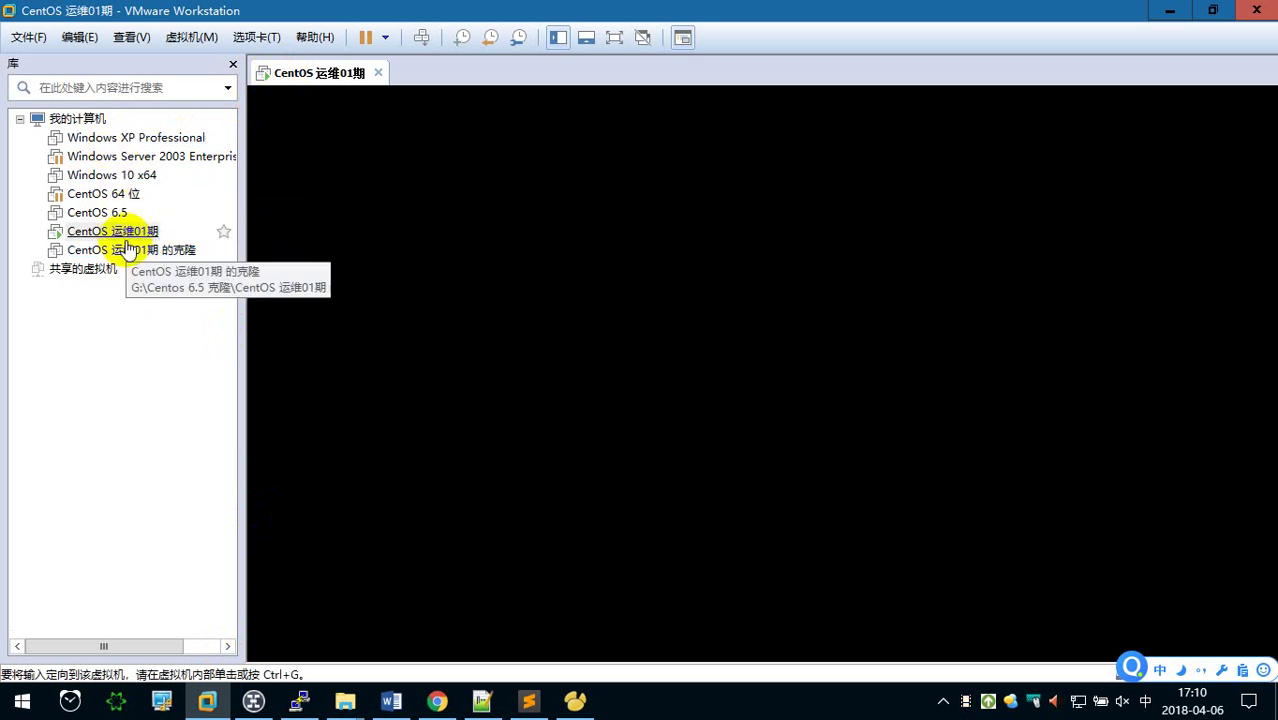
click(207, 700)
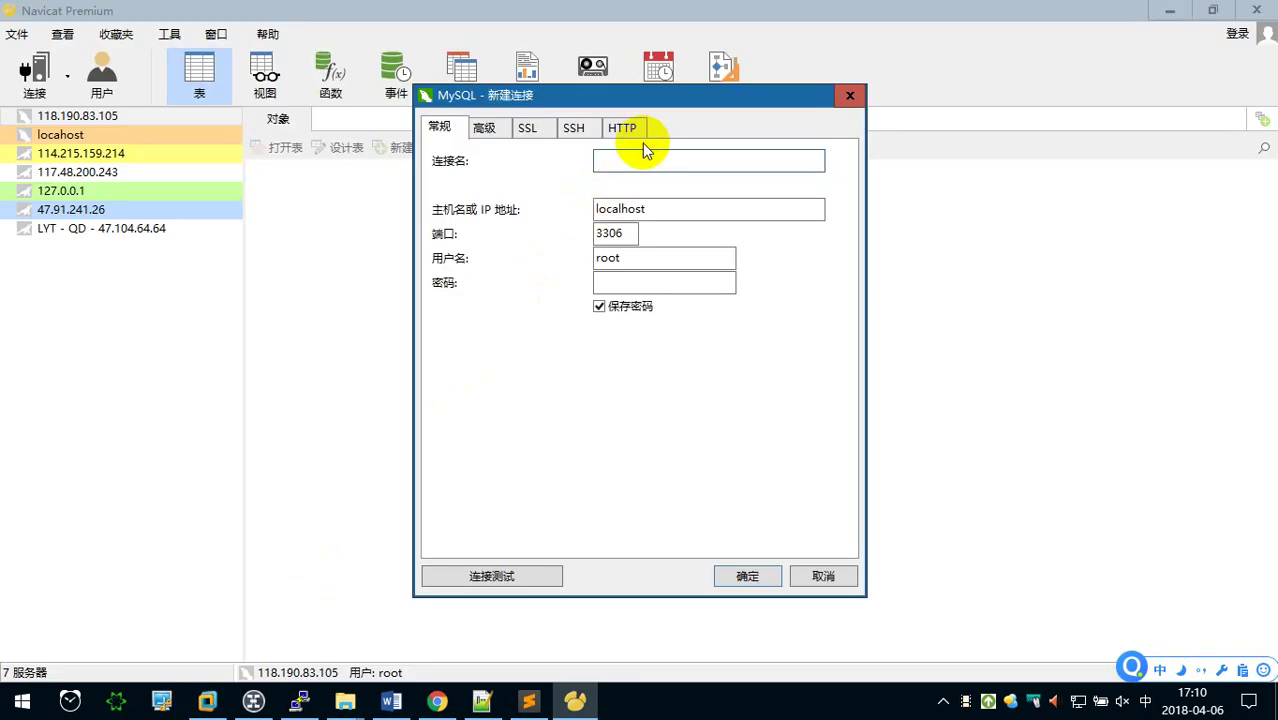
Set the connection host to 192.168.21.140 and paste the root password from the notes
text(192.168.21.140)
double_click(676, 208)
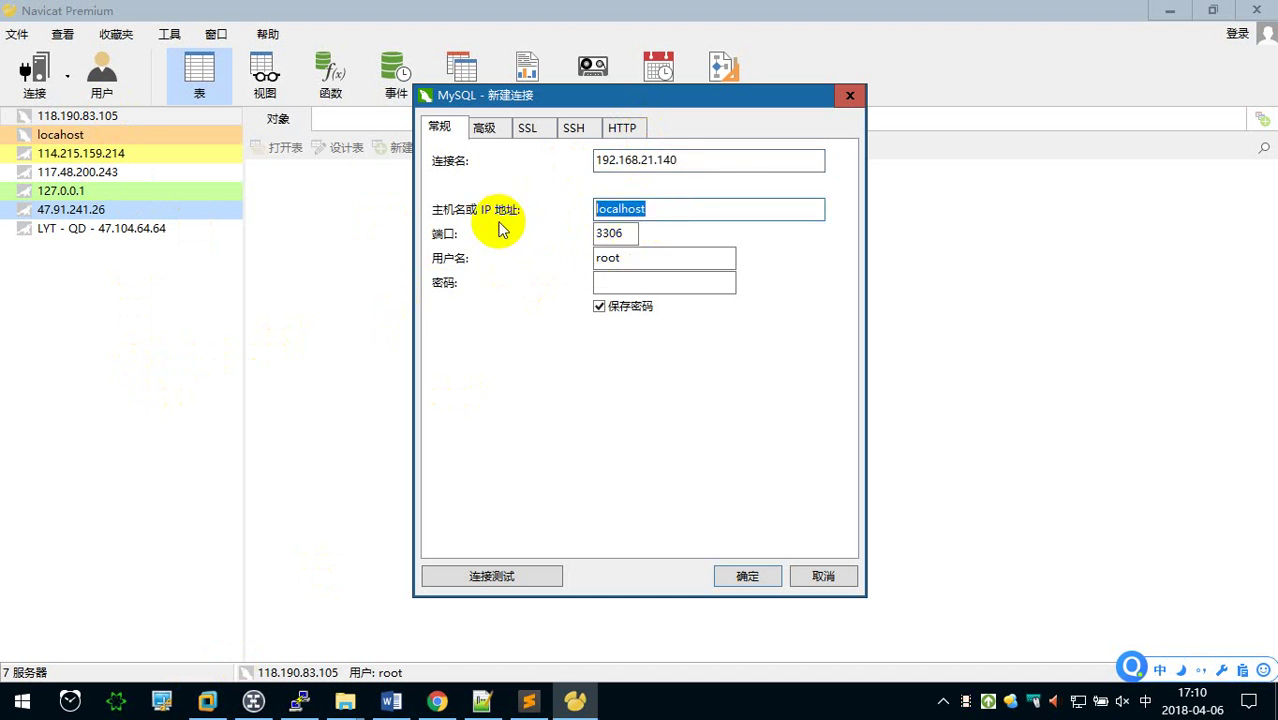
key(ctrl+v)
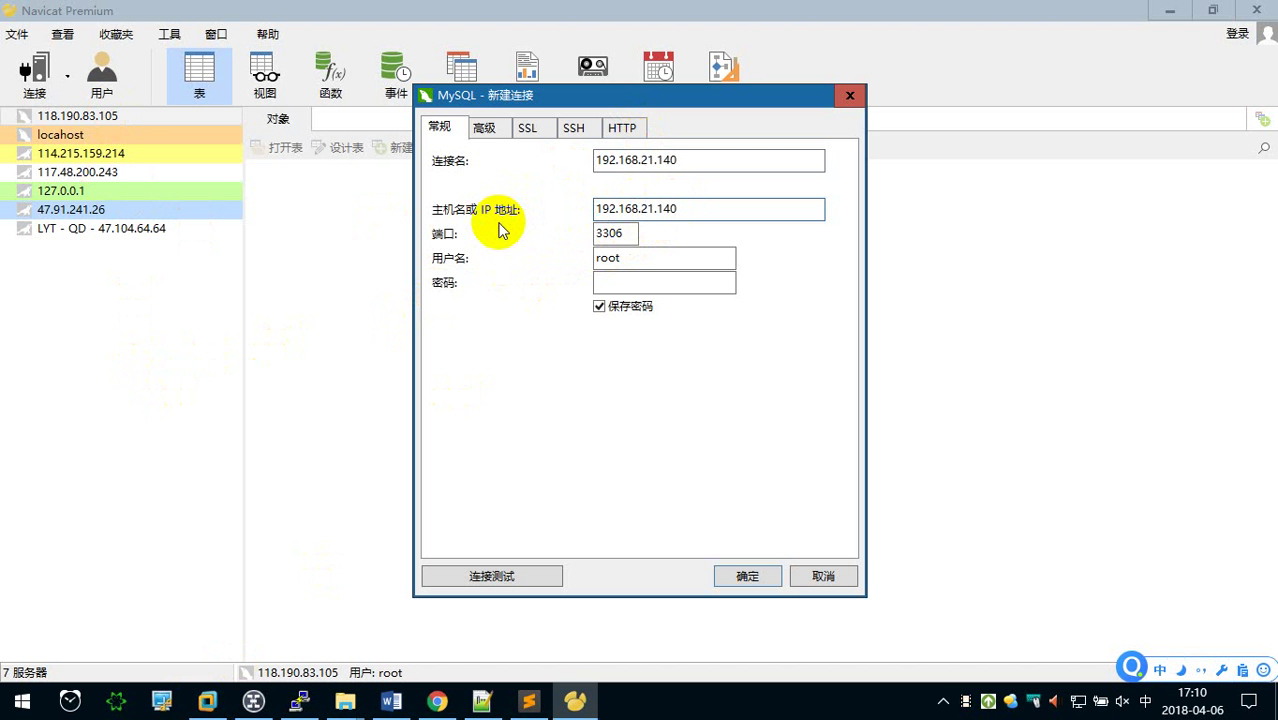
click(618, 282)
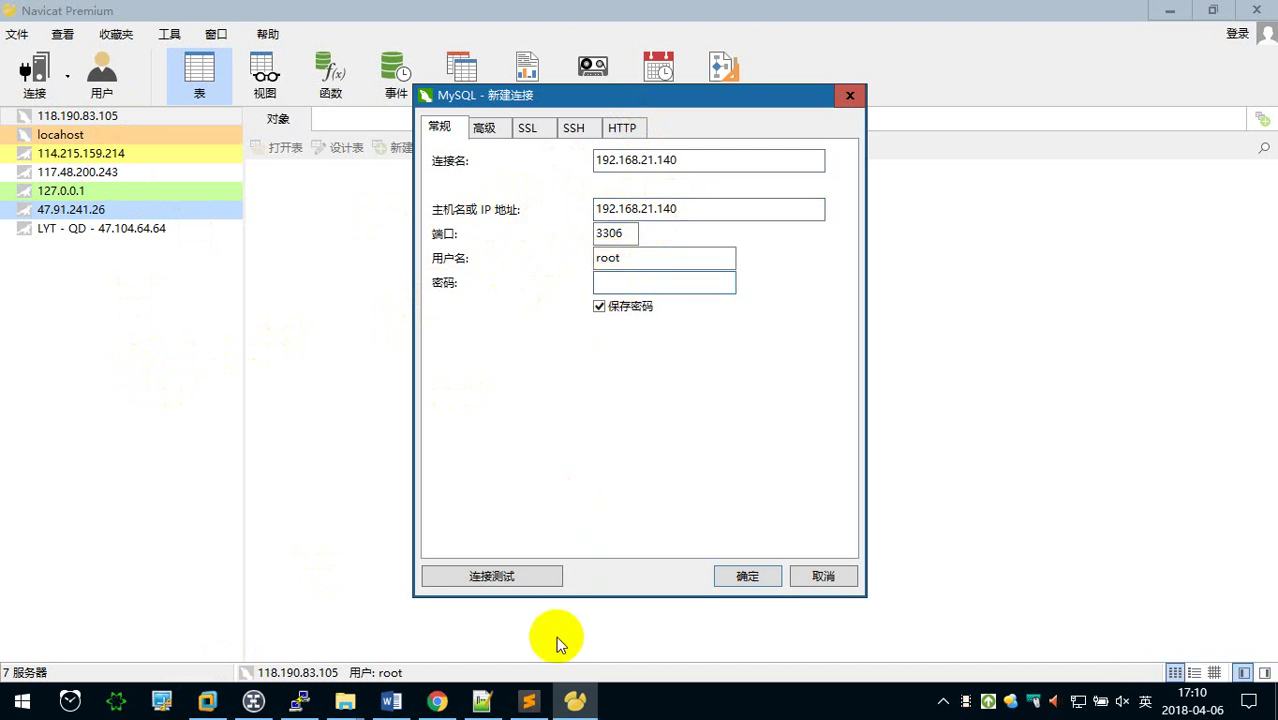
click(482, 700)
click(482, 700)
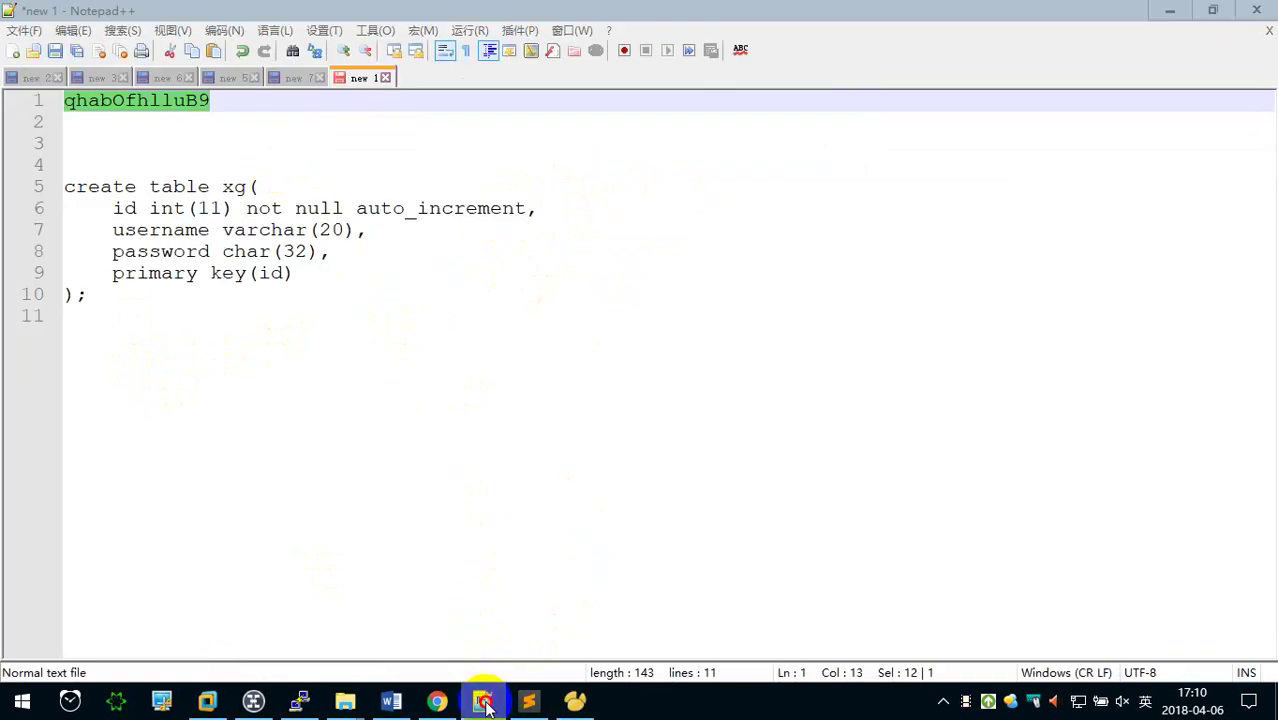
key(ctrl+v)
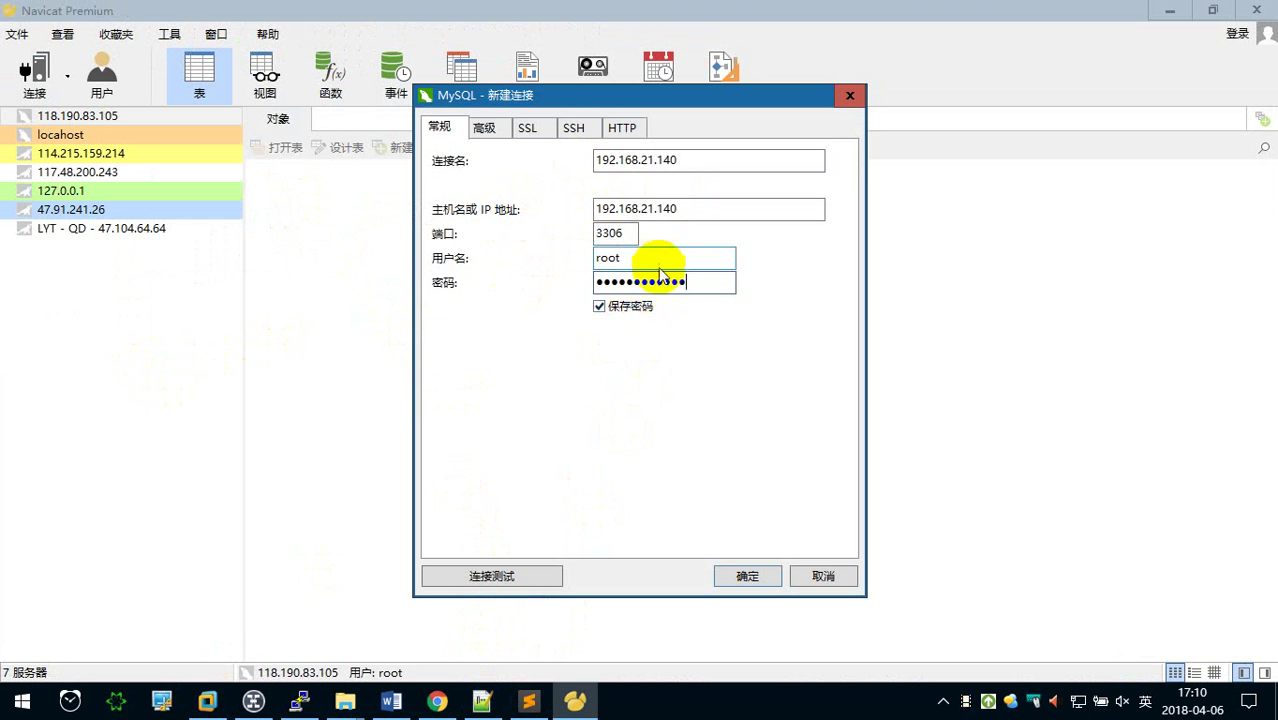
Test the connection, dismiss the resulting 1130 error, and return to Word
click(531, 575)
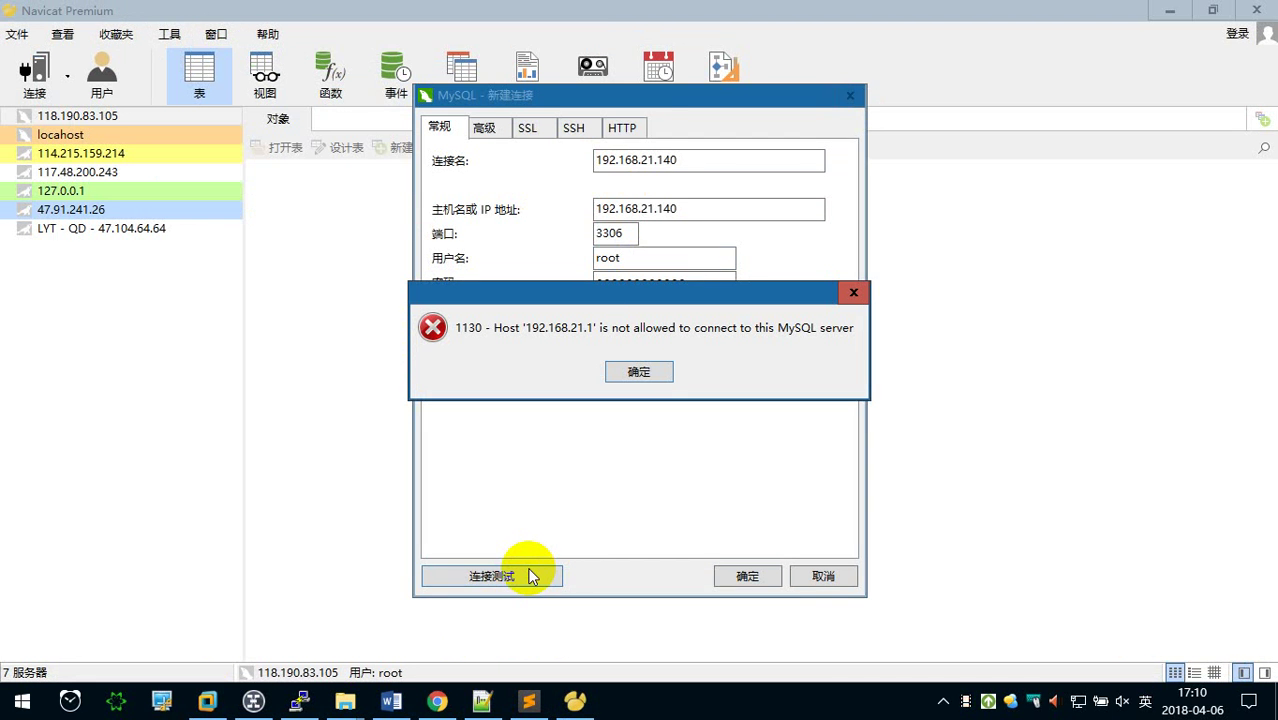
click(636, 371)
click(391, 700)
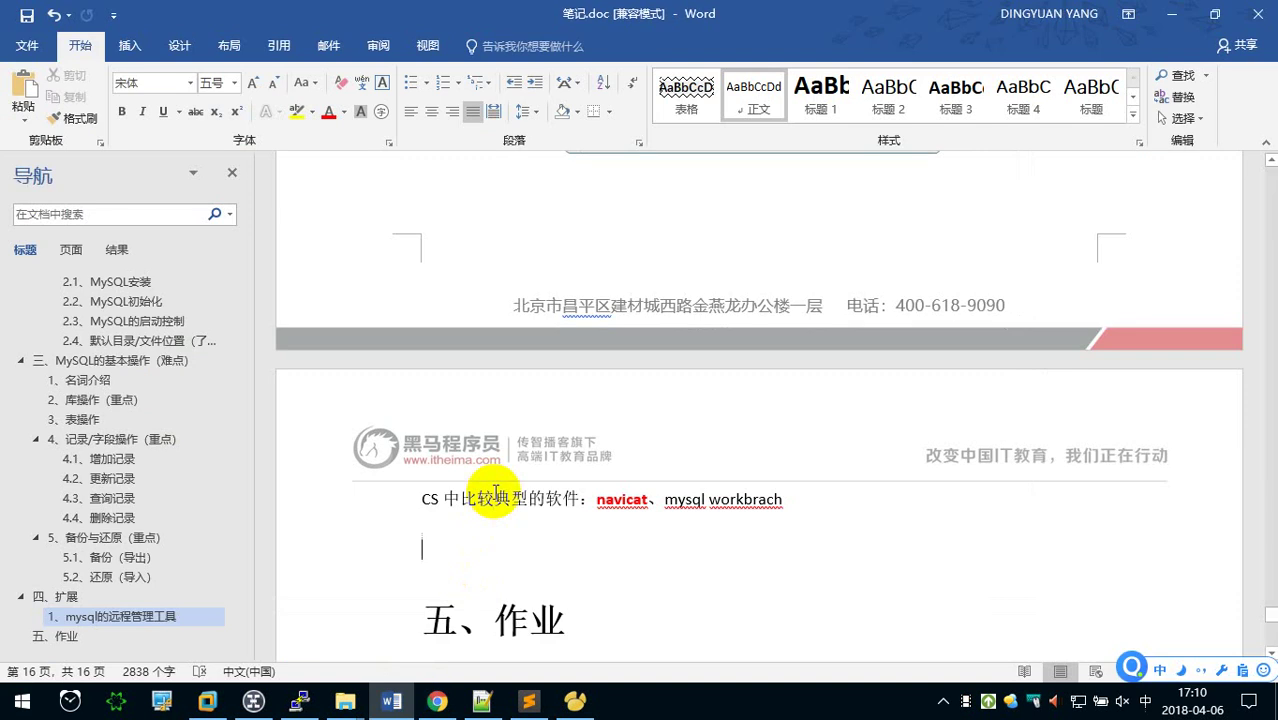
click(160, 301)
scroll(636, 425, down, 3)
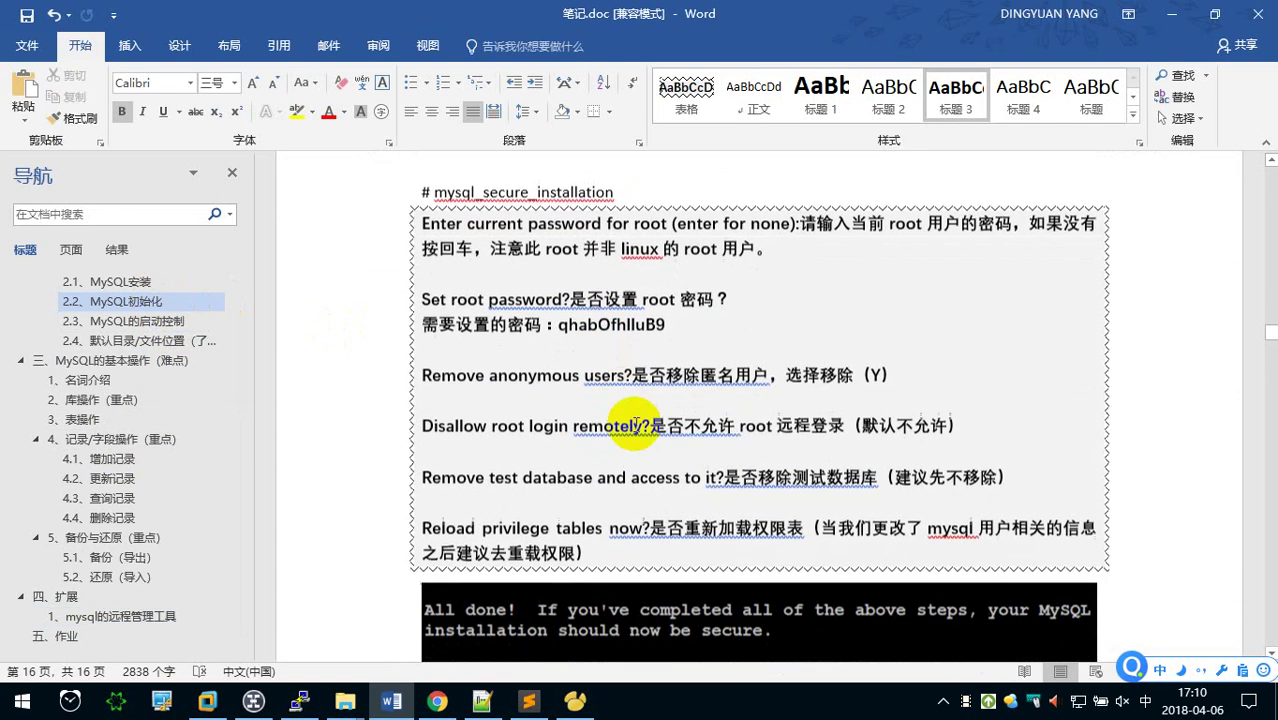
drag(966, 416, 427, 410)
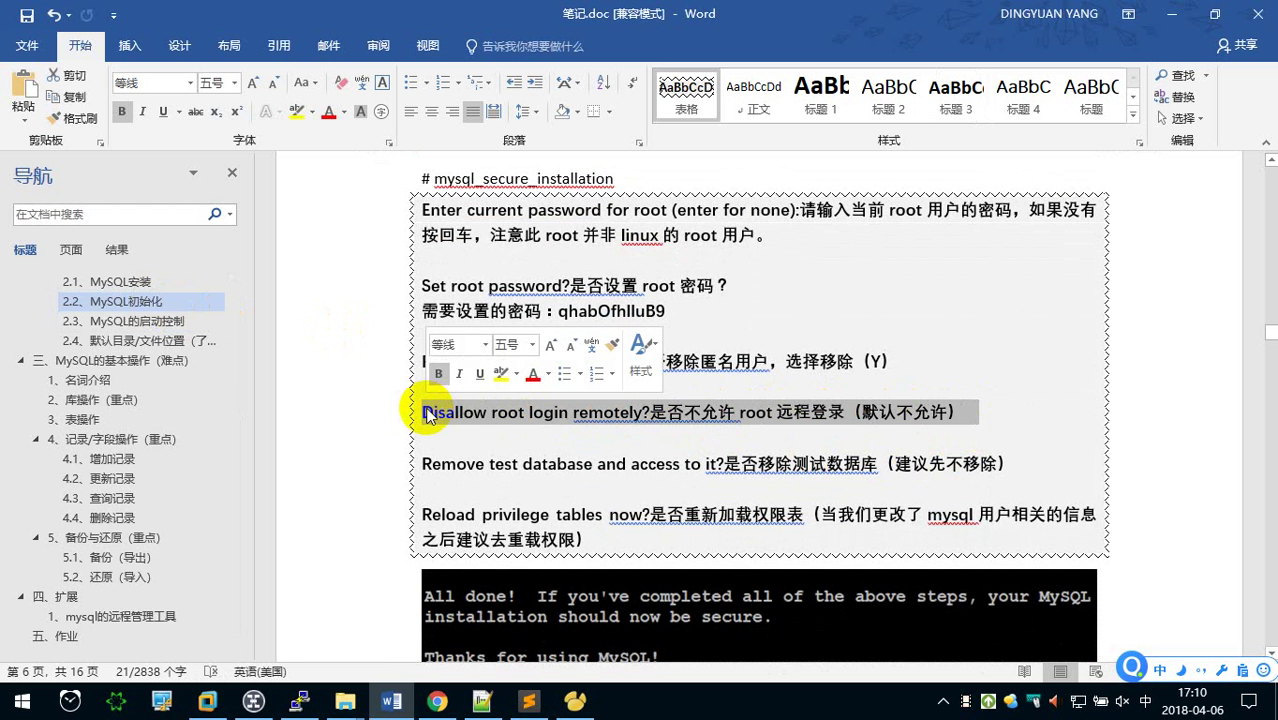
click(160, 616)
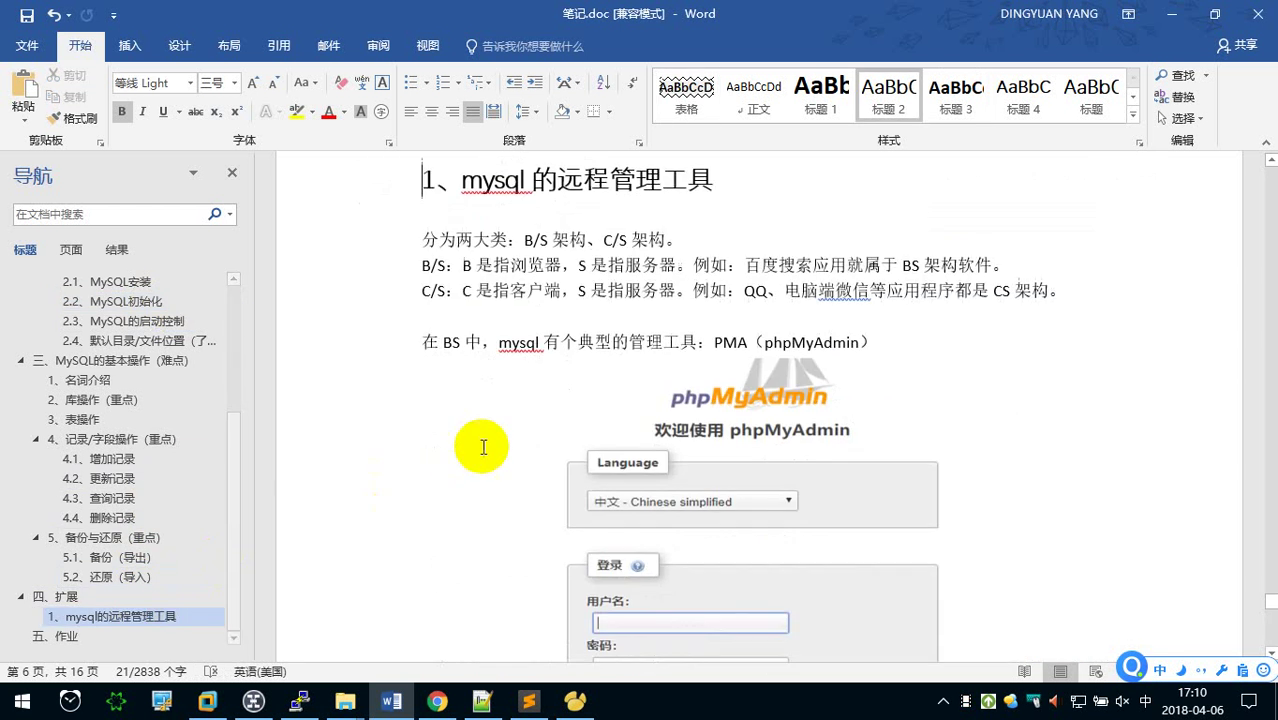
scroll(483, 447, down, 3)
scroll(536, 434, down, 10)
scroll(536, 428, down, 3)
scroll(641, 441, up, 4)
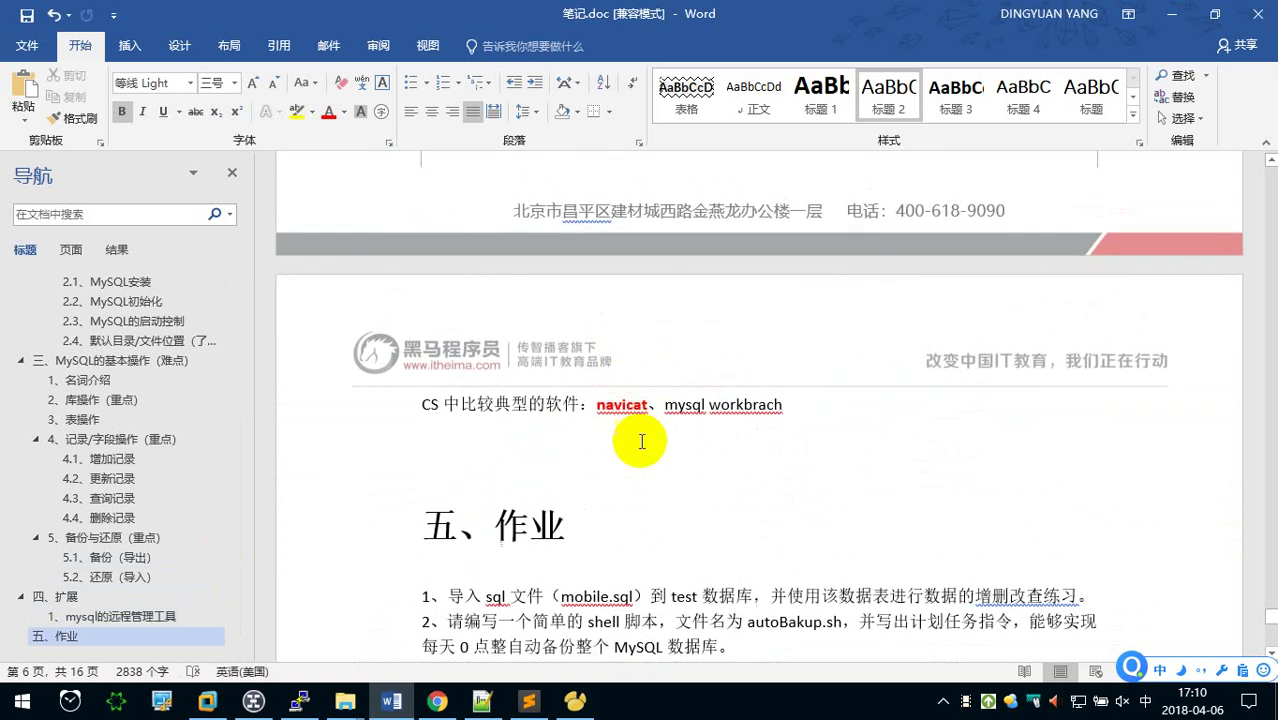
click(617, 456)
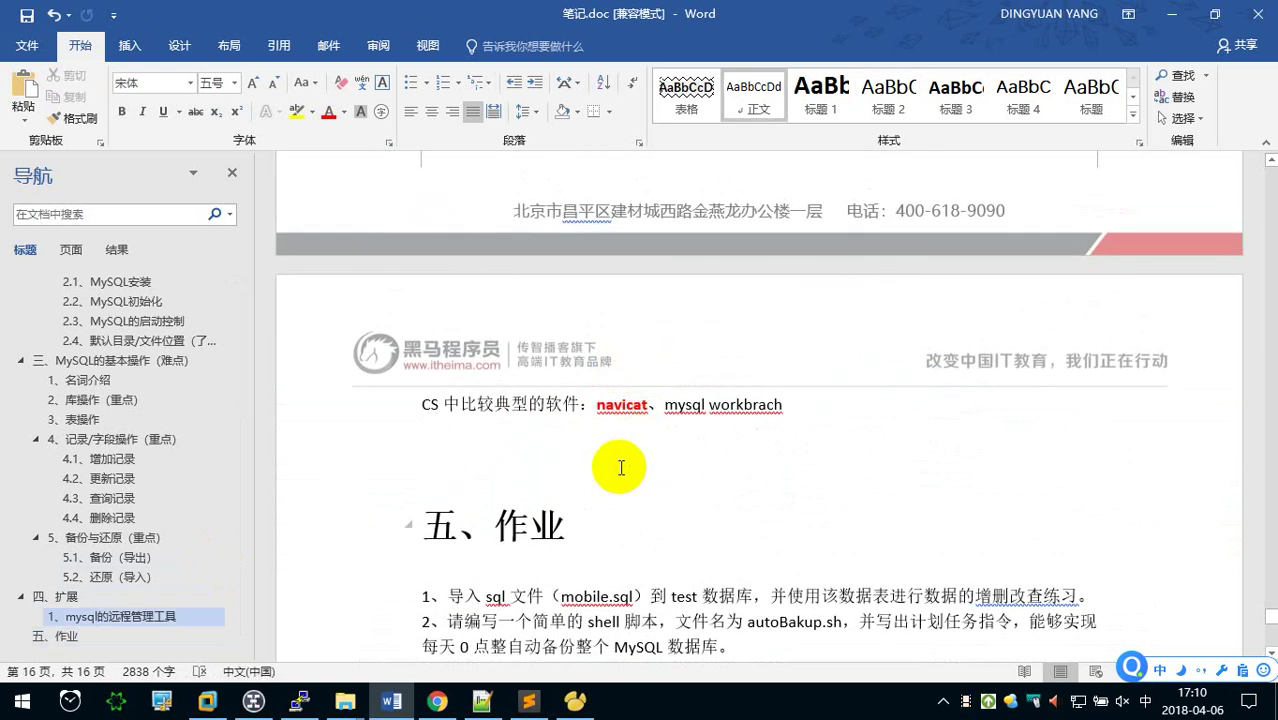
Screenshot the Navicat Premium desktop icon and paste it under the CS line in Word
key(alt+Tab)
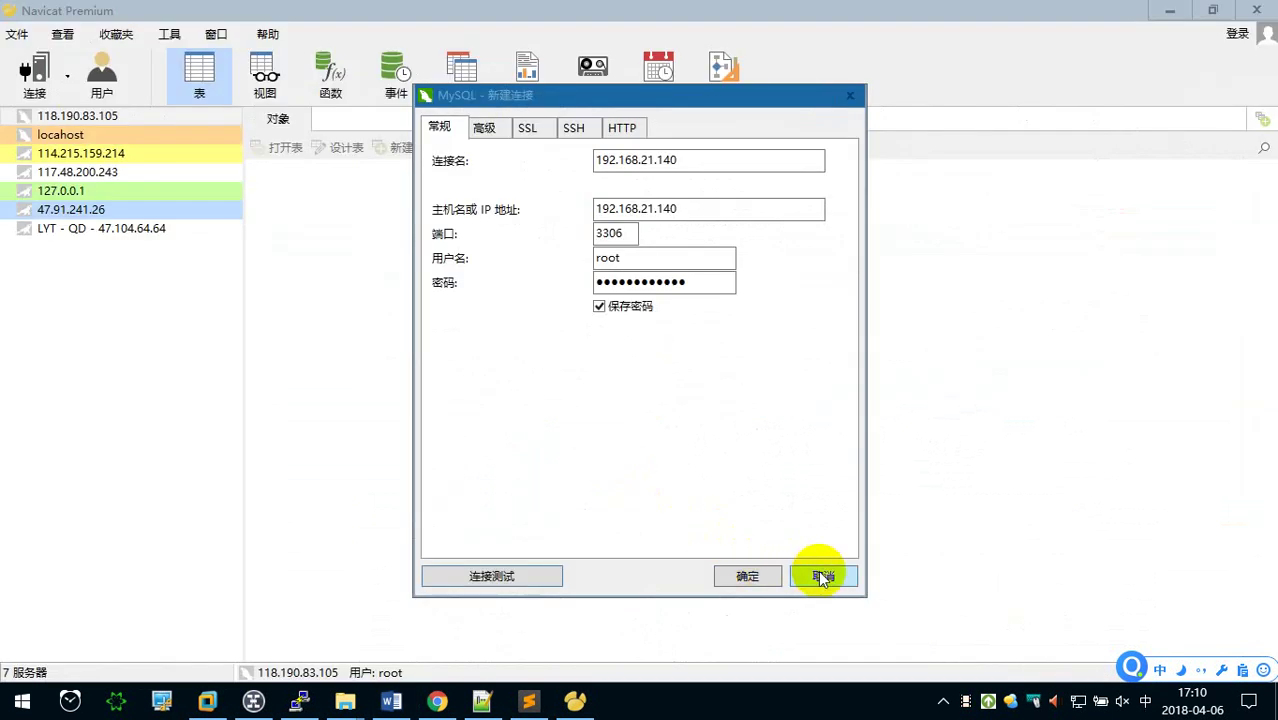
click(1270, 706)
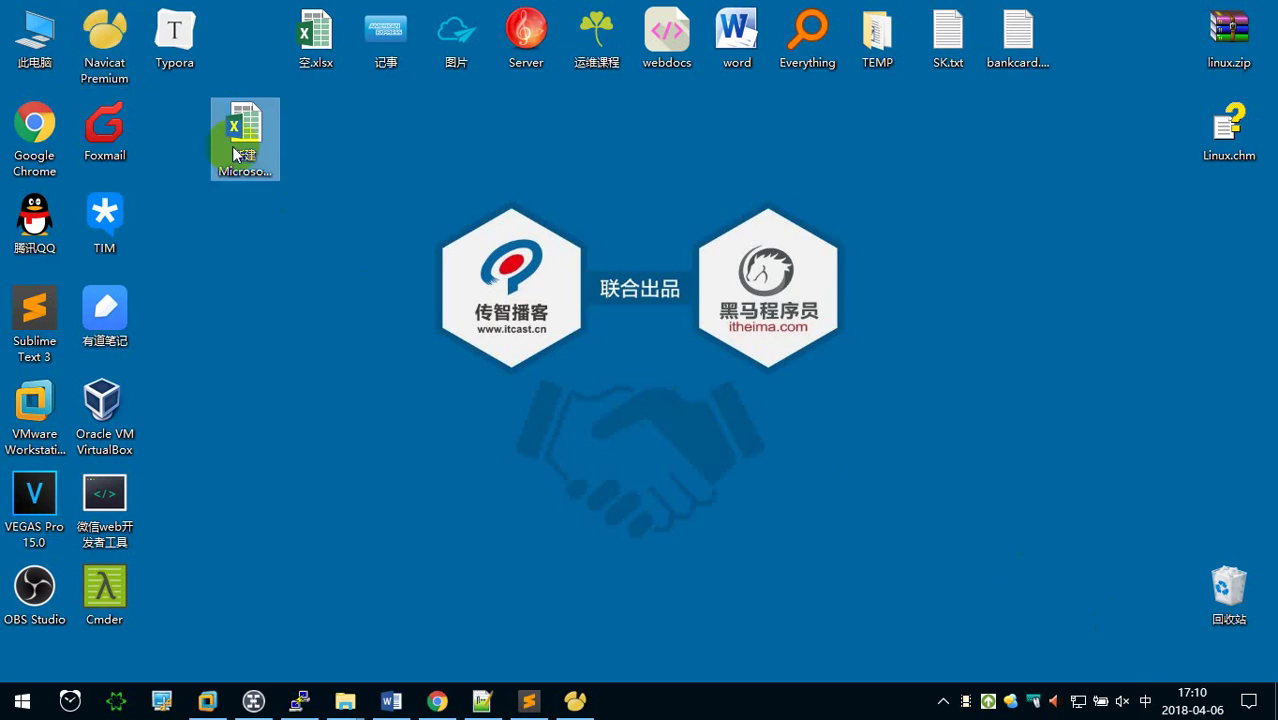
key(ctrl+alt+a)
drag(62, 8, 148, 97)
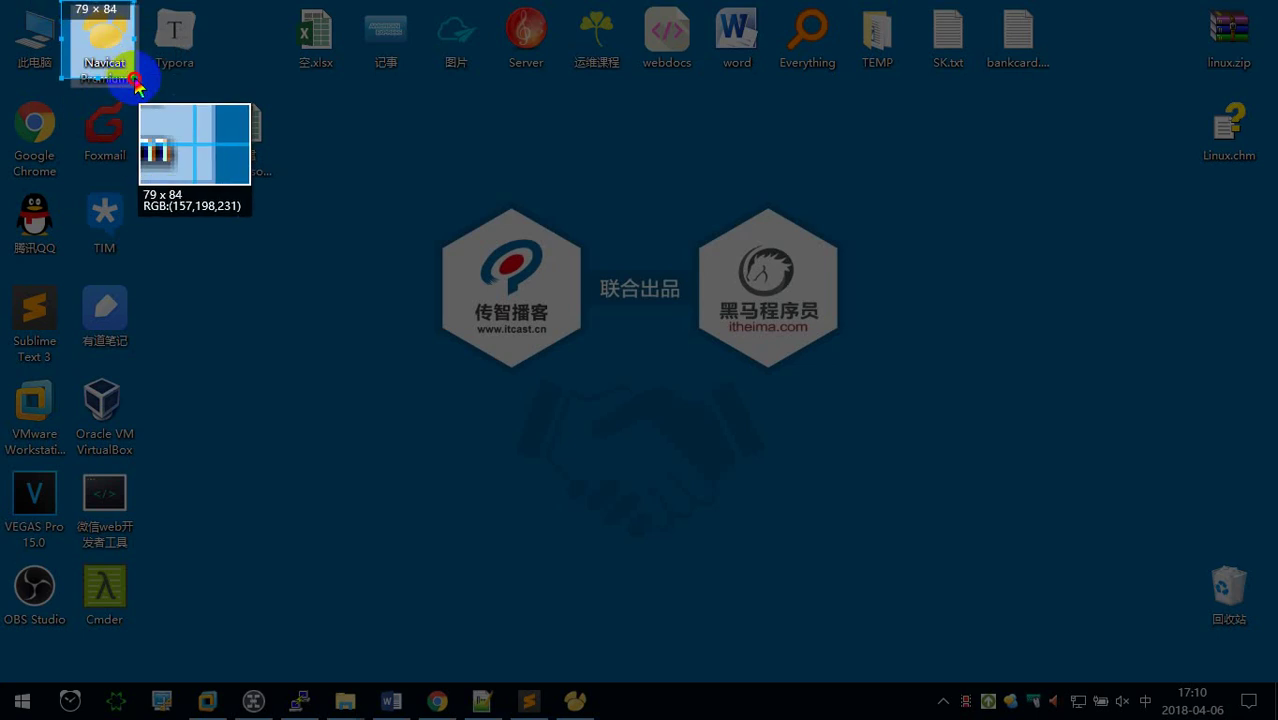
click(320, 112)
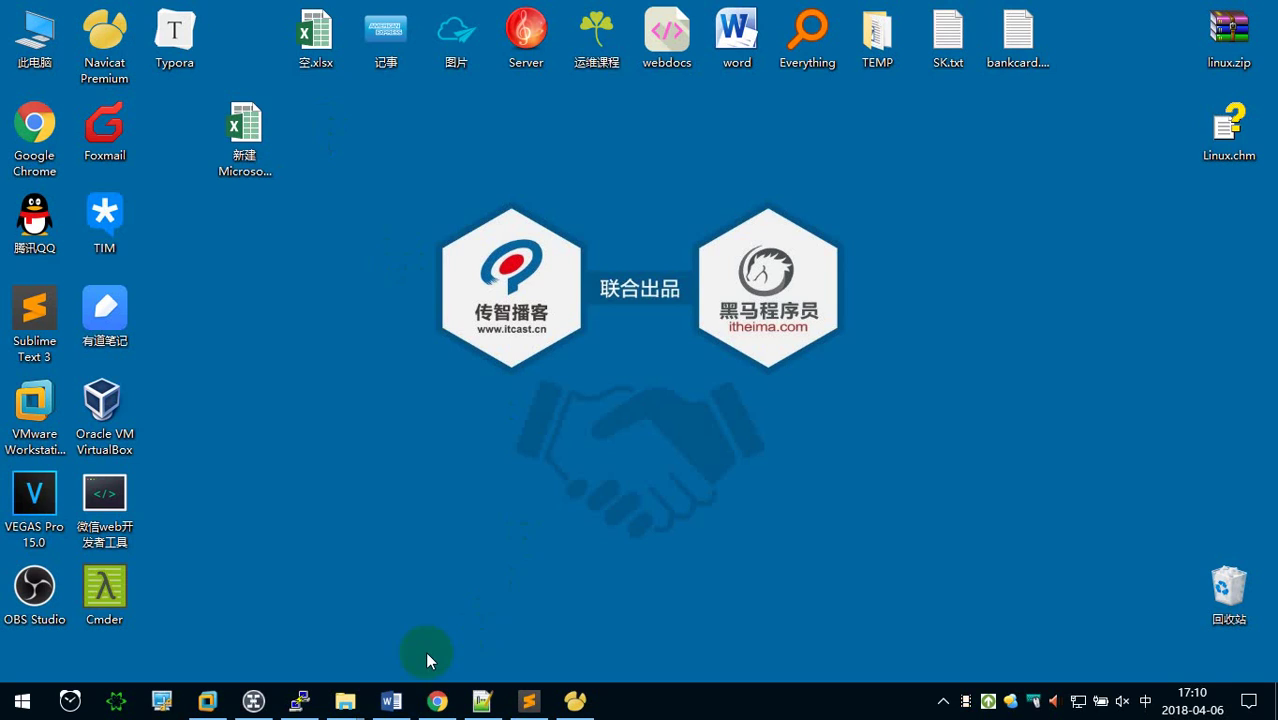
click(391, 701)
key(ctrl+v)
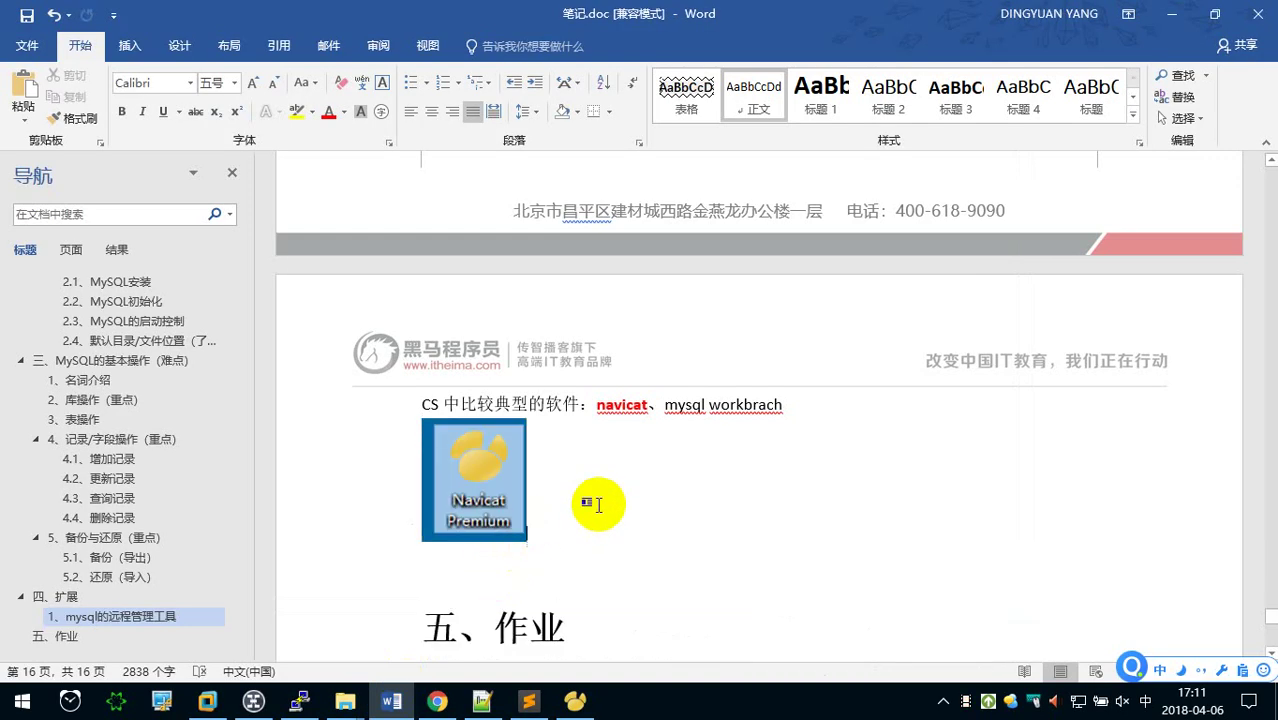
Add the line '要解决的问题：允许 mysql 远程登录' below the icon
key(Return)
text(yao)
key(space)
text(jj)
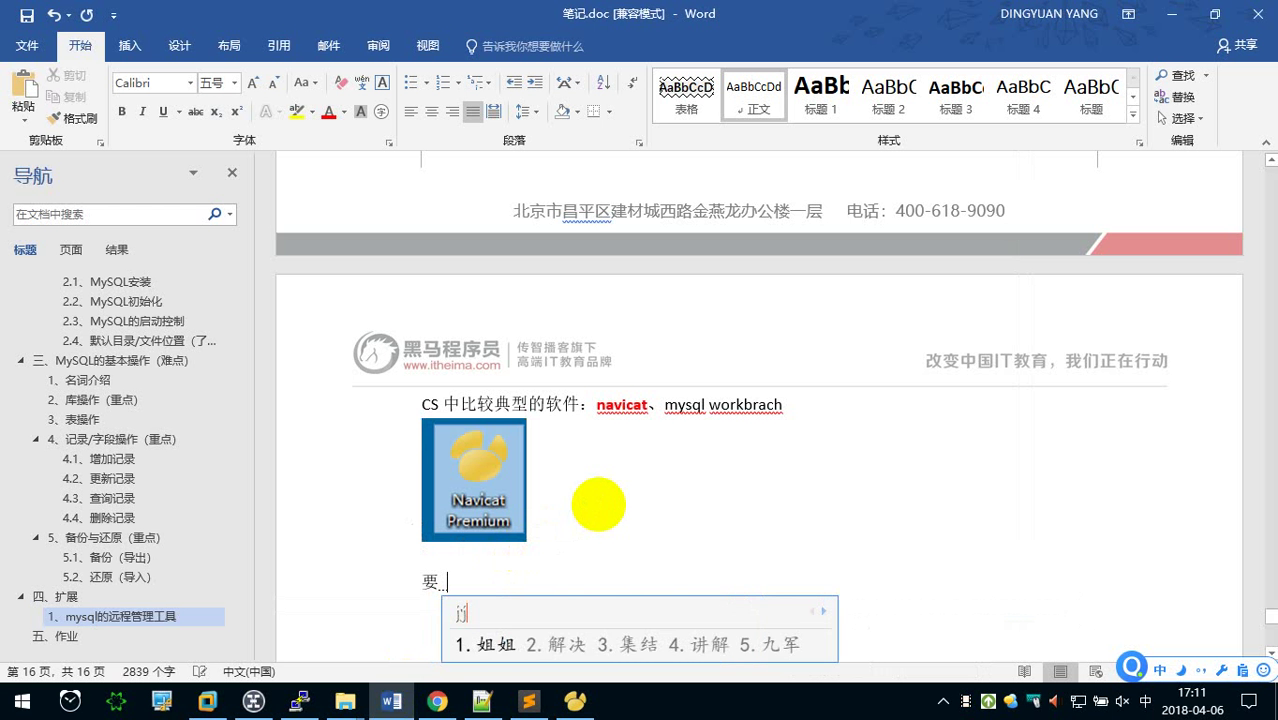
text(iejue)
key(BackSpace)
key(BackSpace)
key(BackSpace)
key(BackSpace)
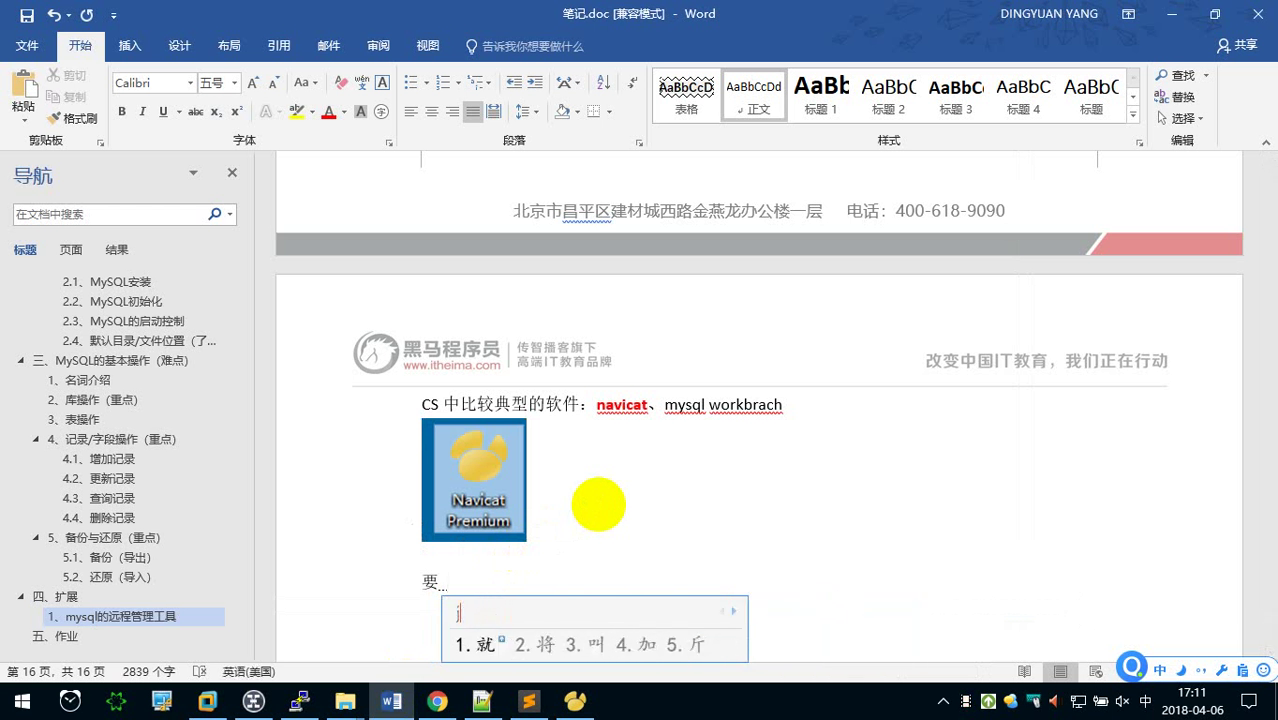
text(解决的问题：)
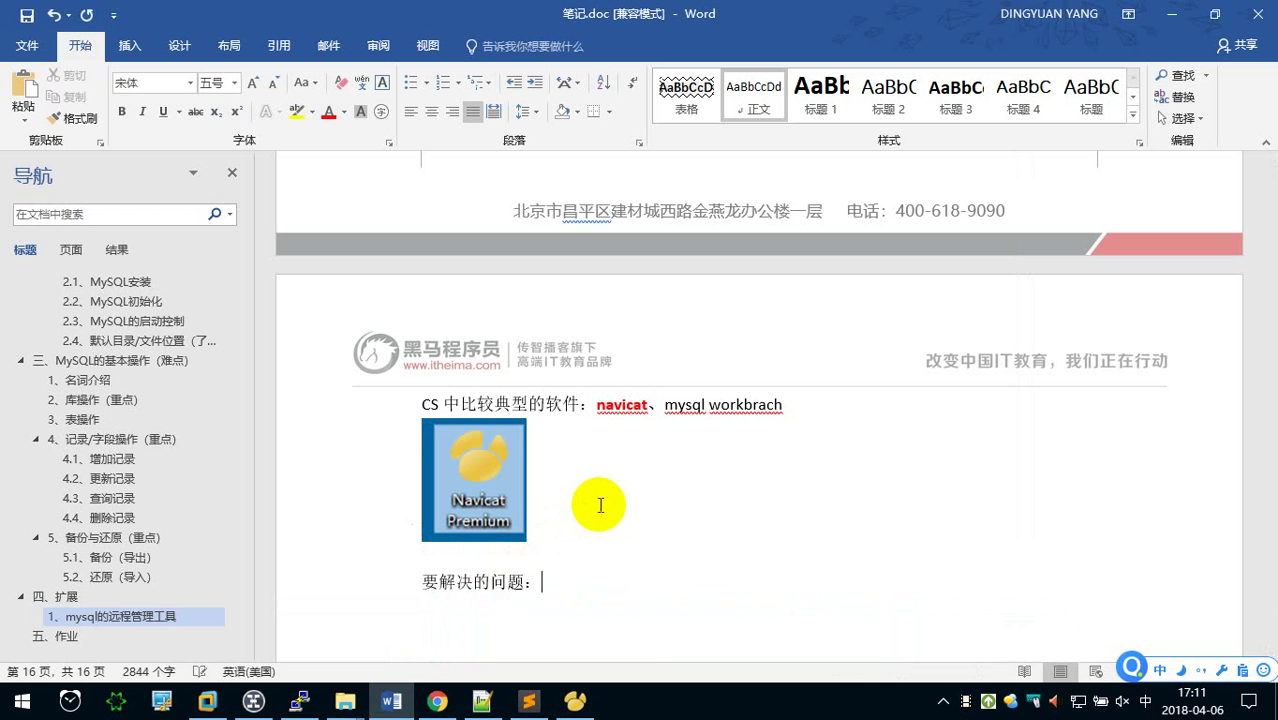
text(允许m)
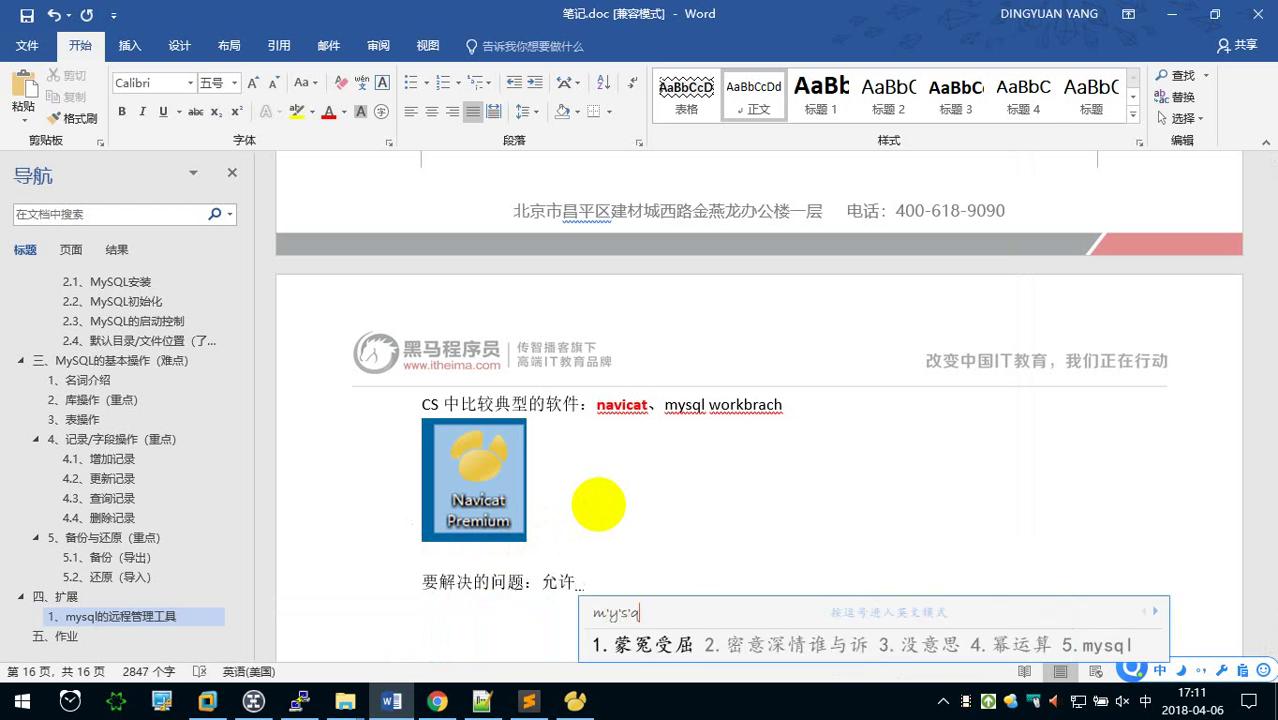
text(mysql 远程)
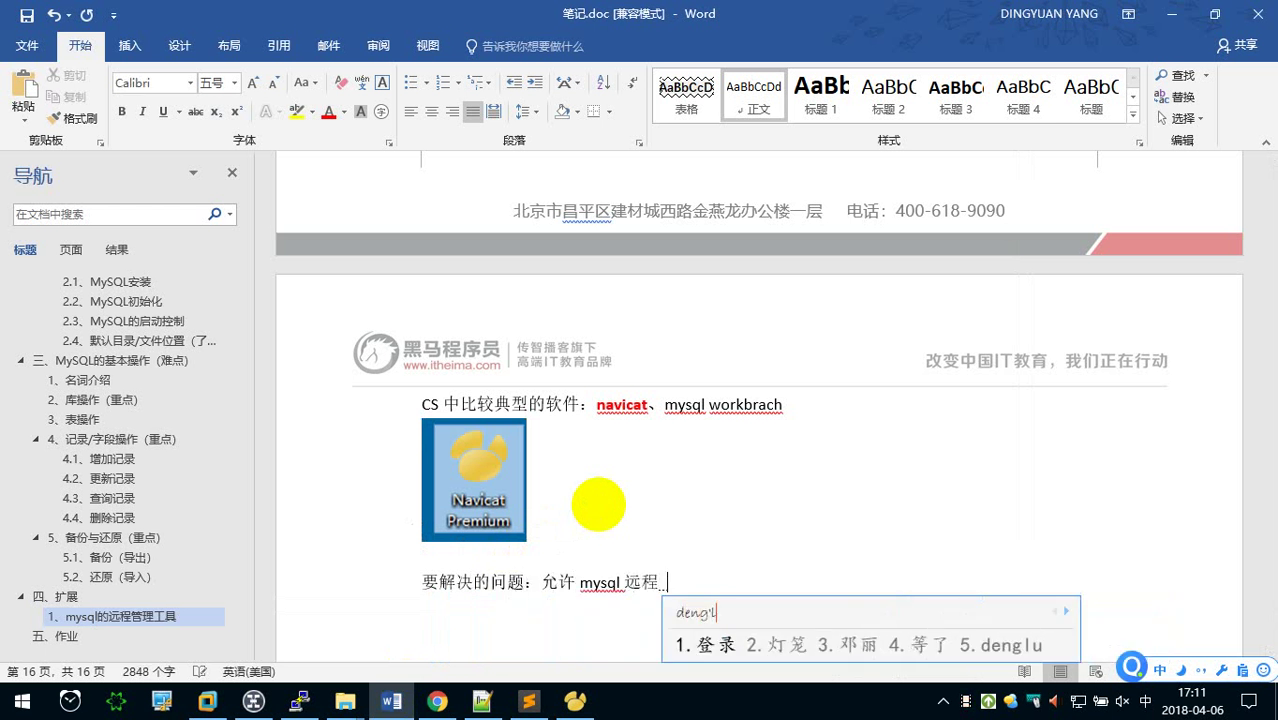
text(登录)
key(Return)
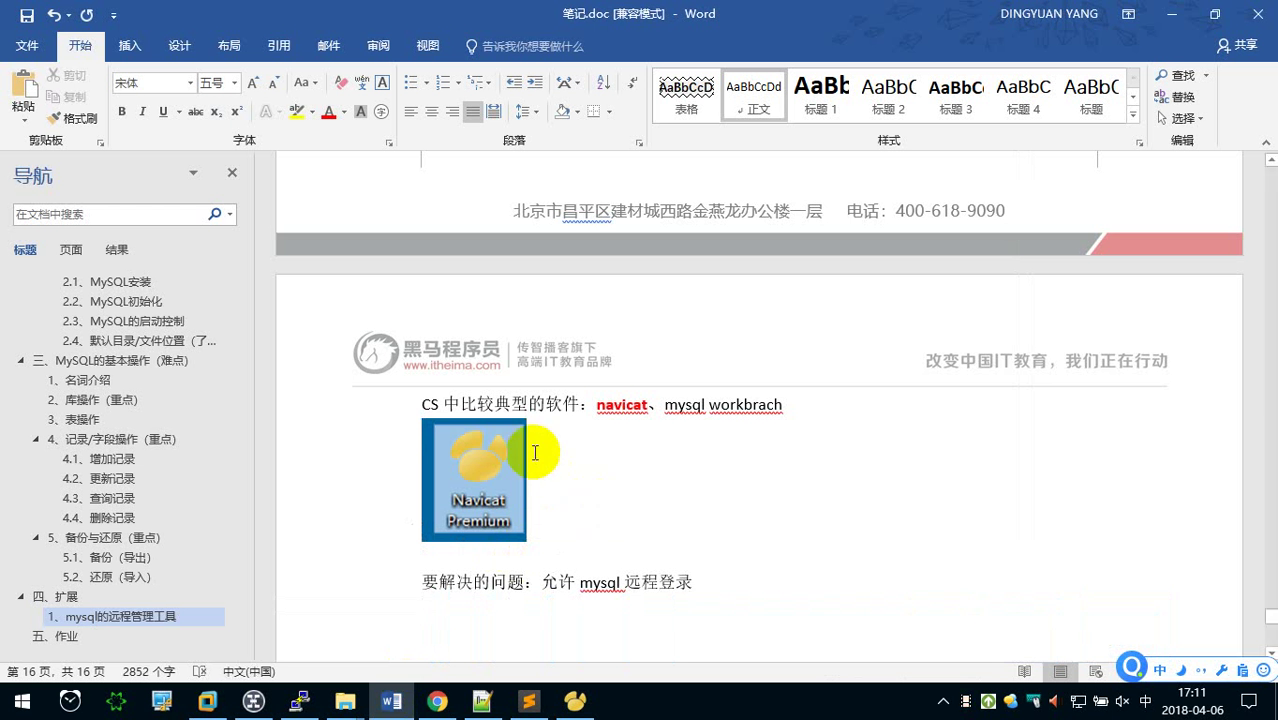
scroll(531, 489, down, 3)
Rerun the 192.168.21.140 connection test, screenshot the 1130 error, and paste it into Word
click(575, 701)
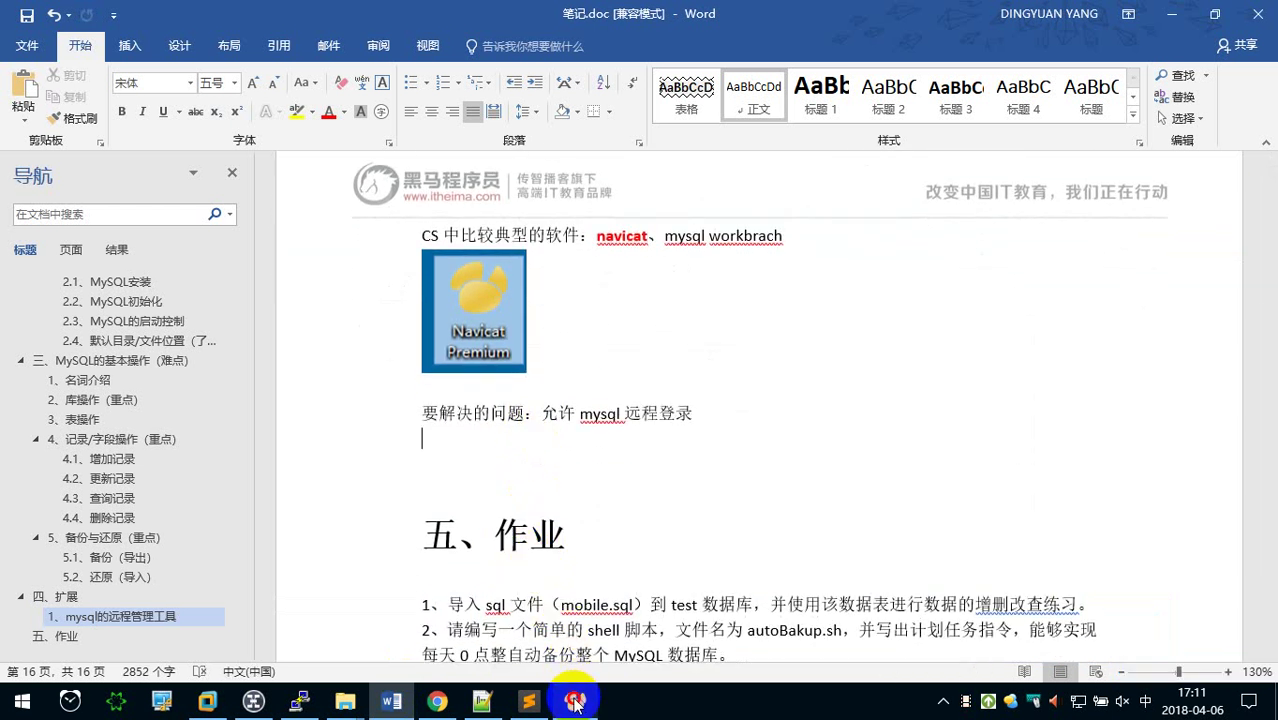
click(528, 574)
key(ctrl+alt+a)
drag(405, 279, 870, 401)
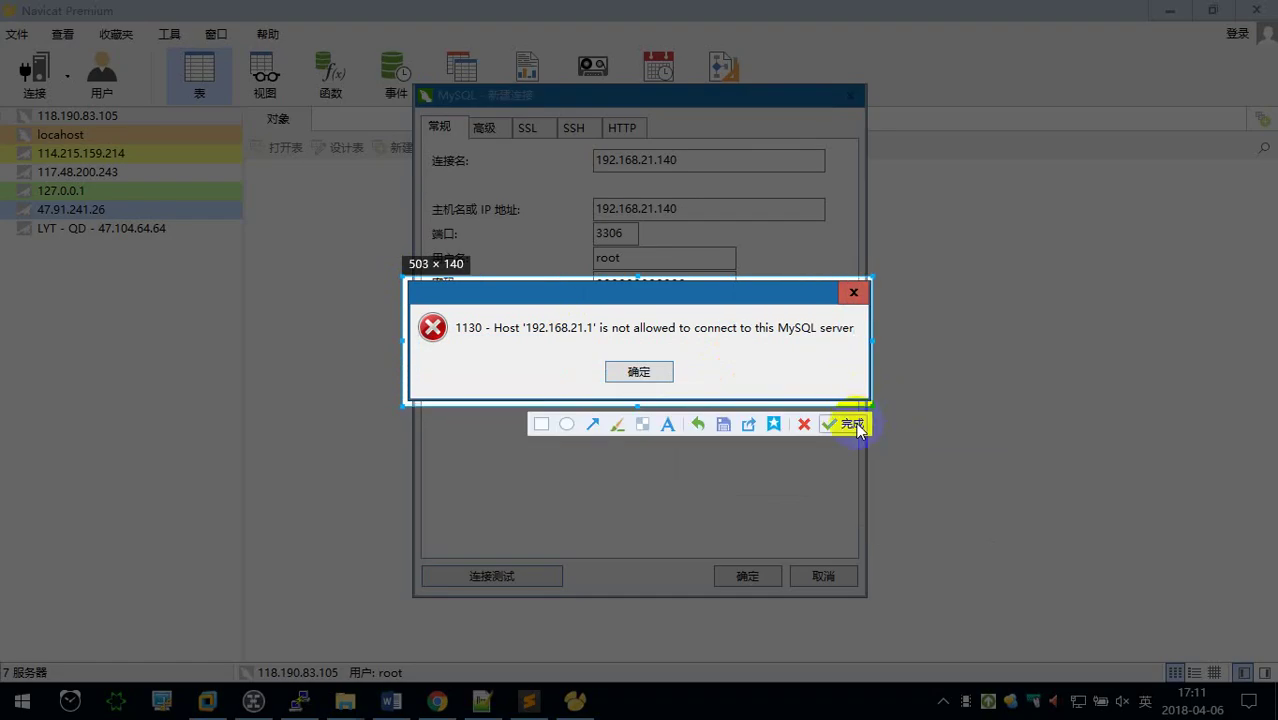
click(852, 421)
click(397, 703)
key(ctrl+v)
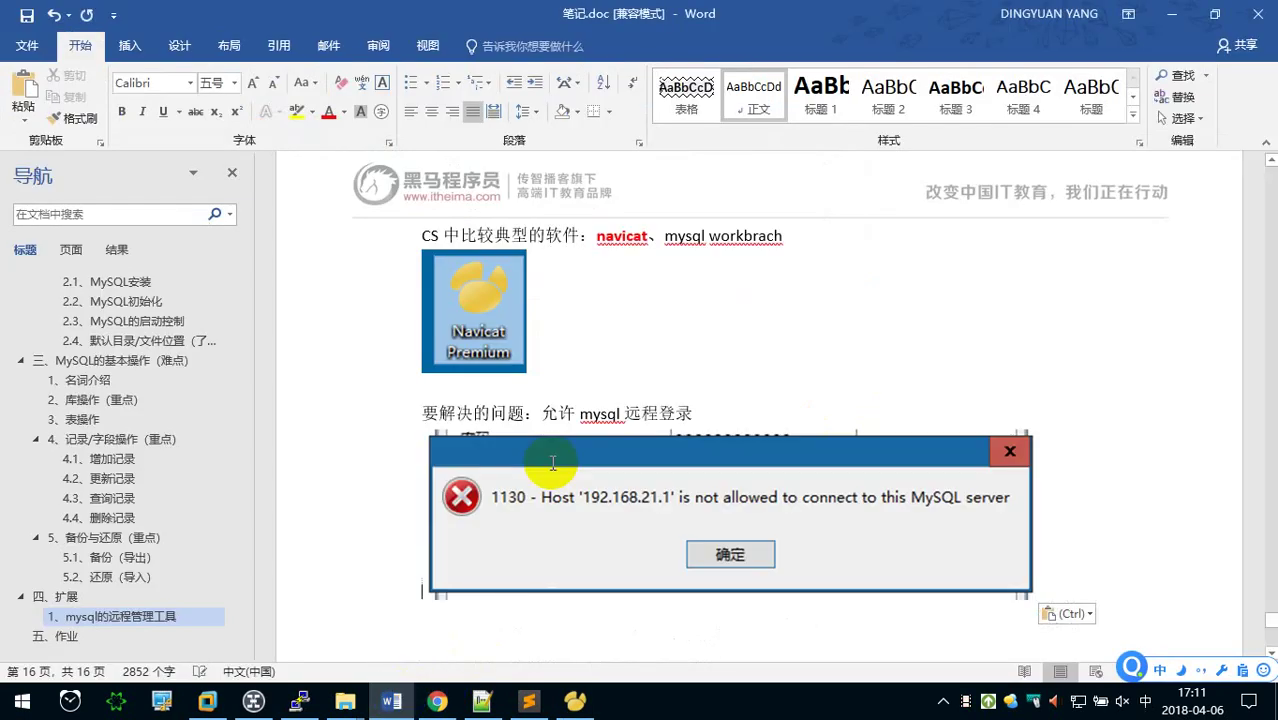
click(620, 505)
key(Return)
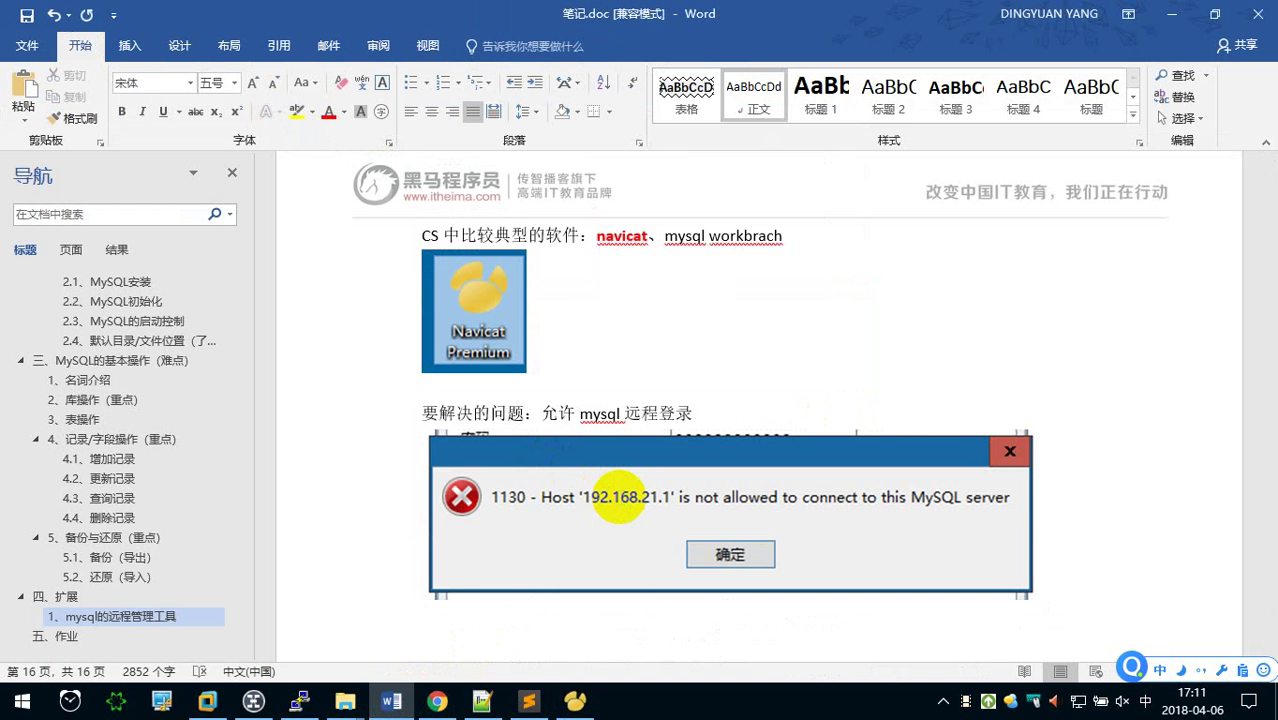
key(Return)
Log into MySQL as root with mysql -uroot -p, pasting the password
click(298, 700)
key(Up)
key(Up)
key(Up)
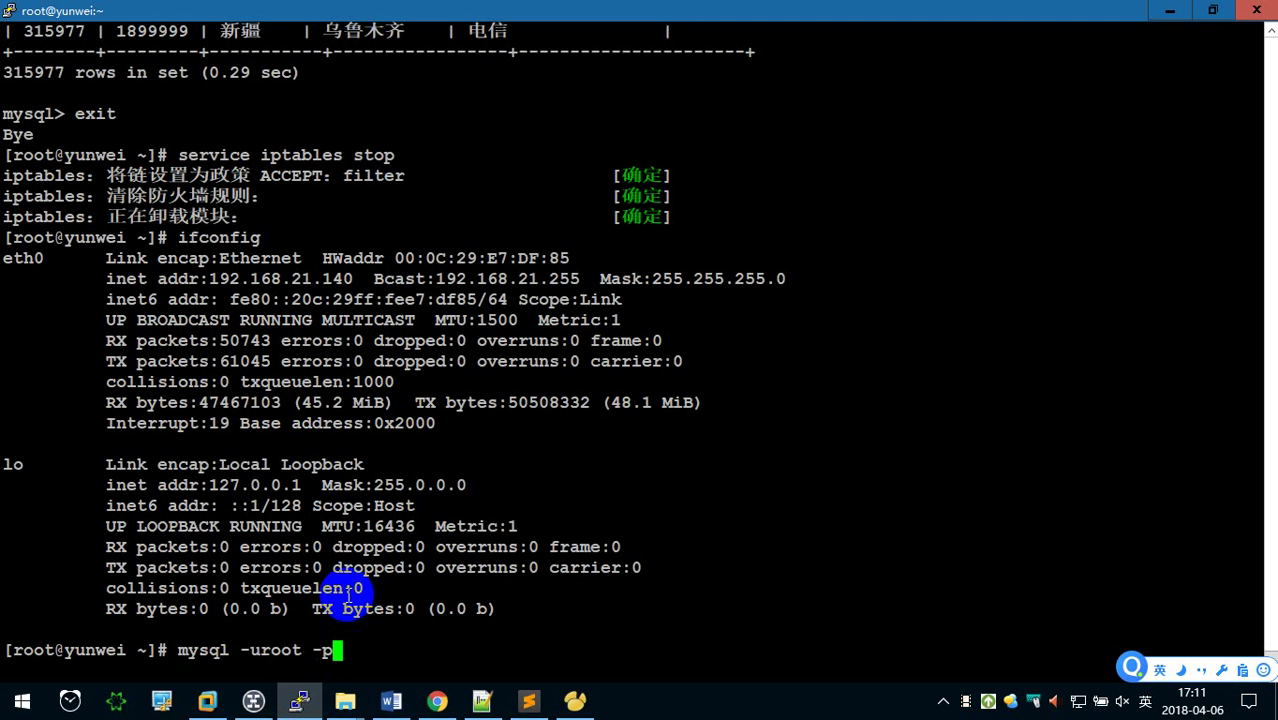
key(Return)
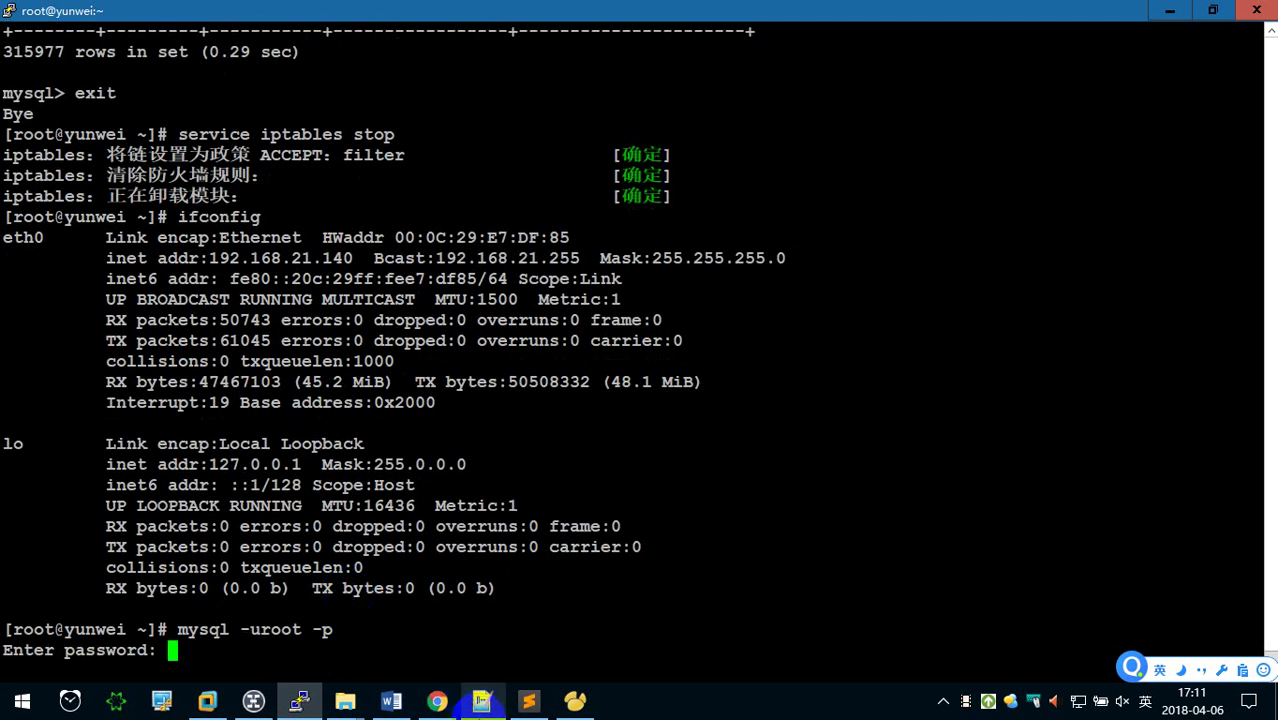
click(481, 700)
key(alt+Tab)
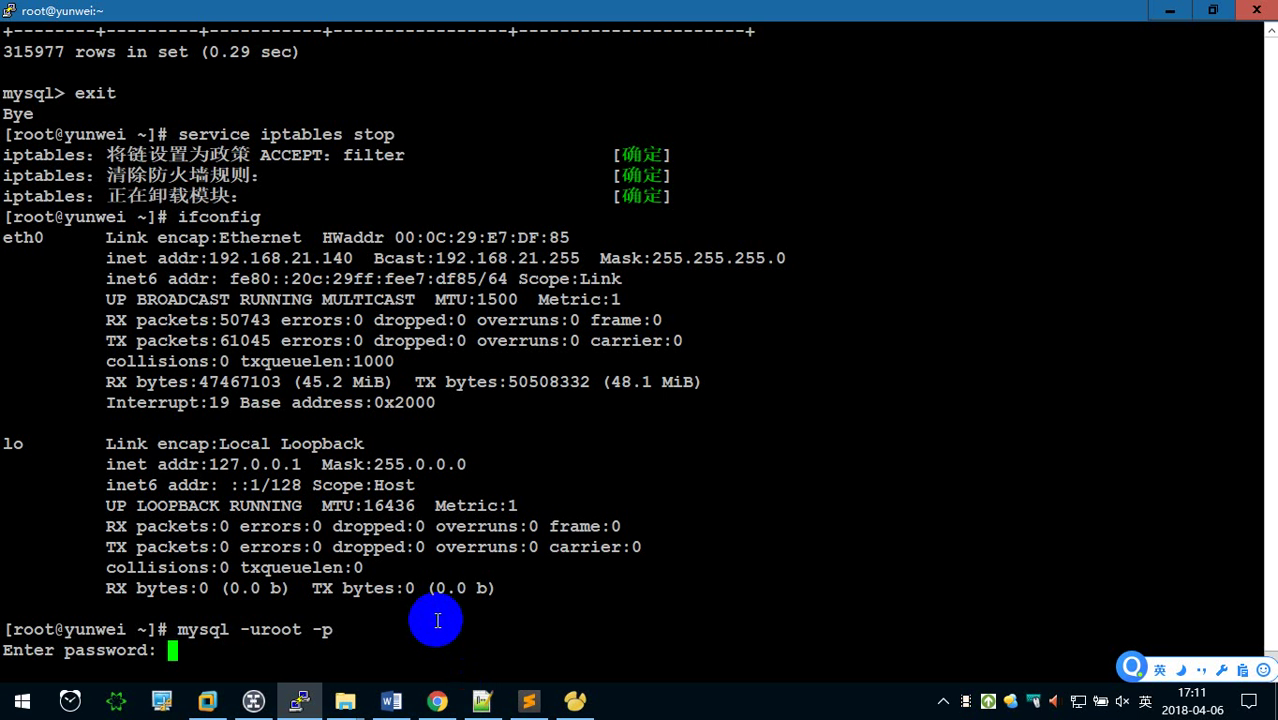
right_click(437, 621)
key(Return)
Switch to the mysql database with 'use mysql;'
text(use )
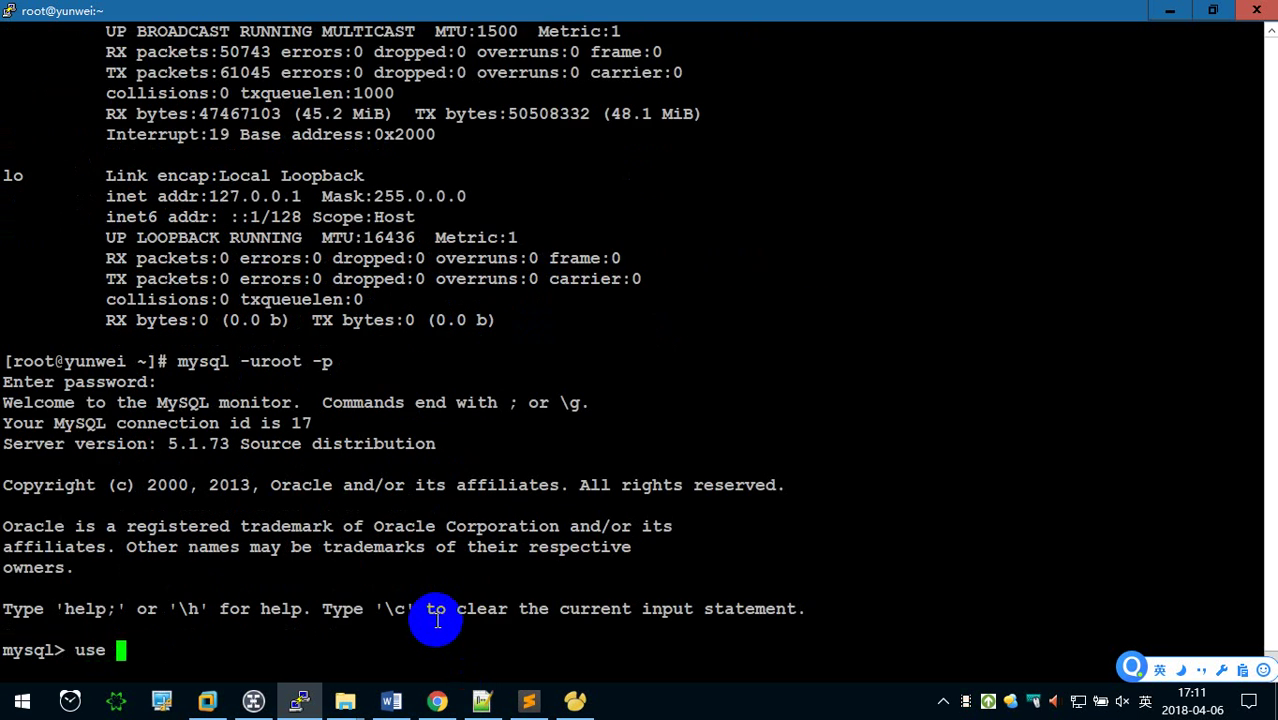
text(mysql)
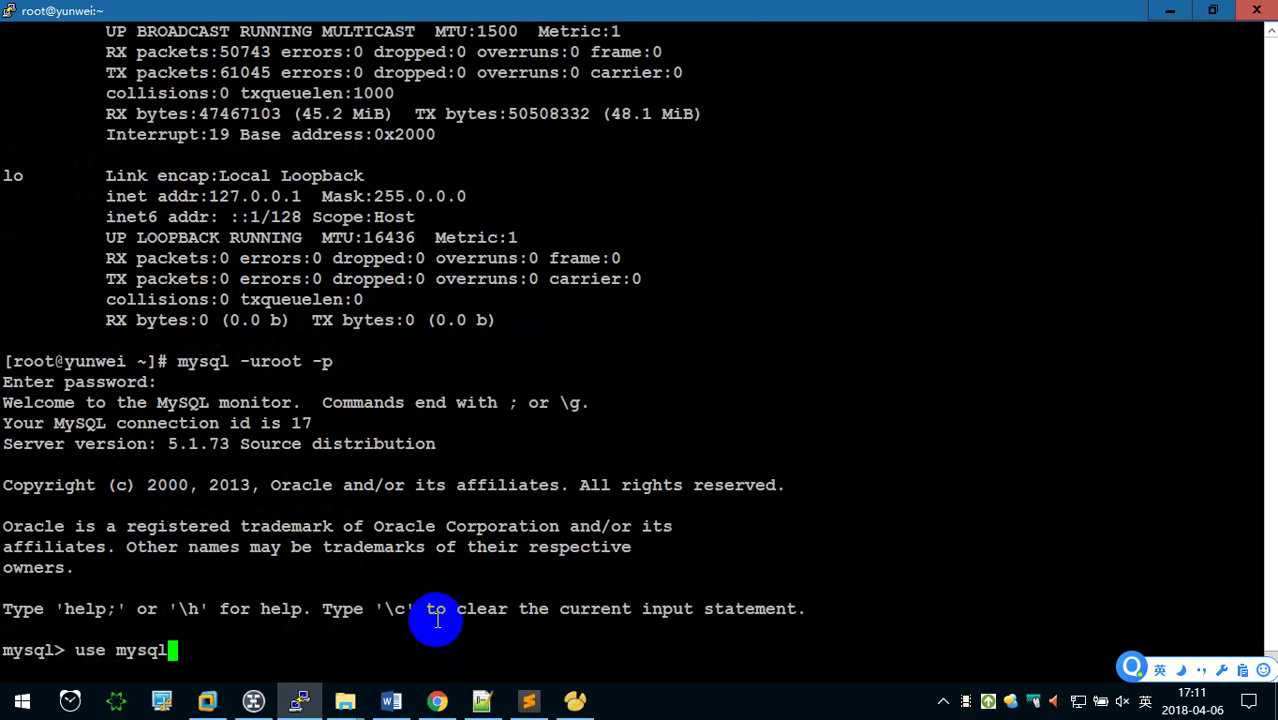
text(;)
key(Return)
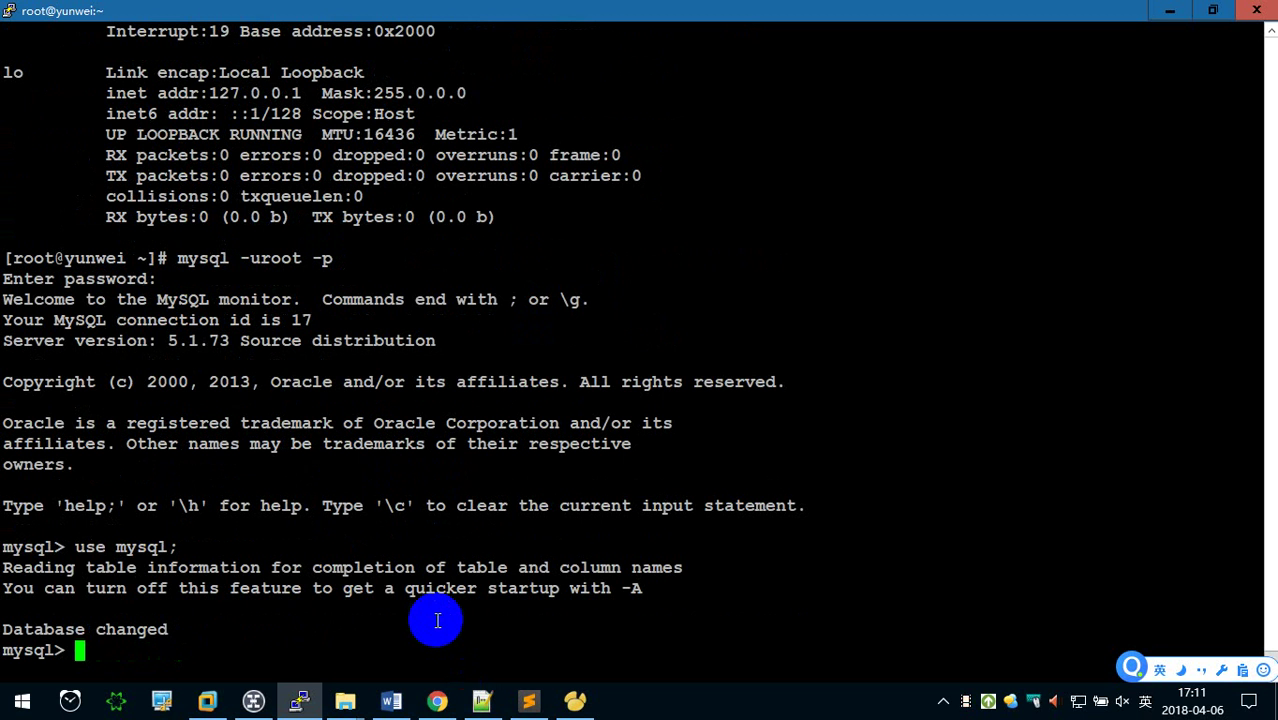
click(480, 700)
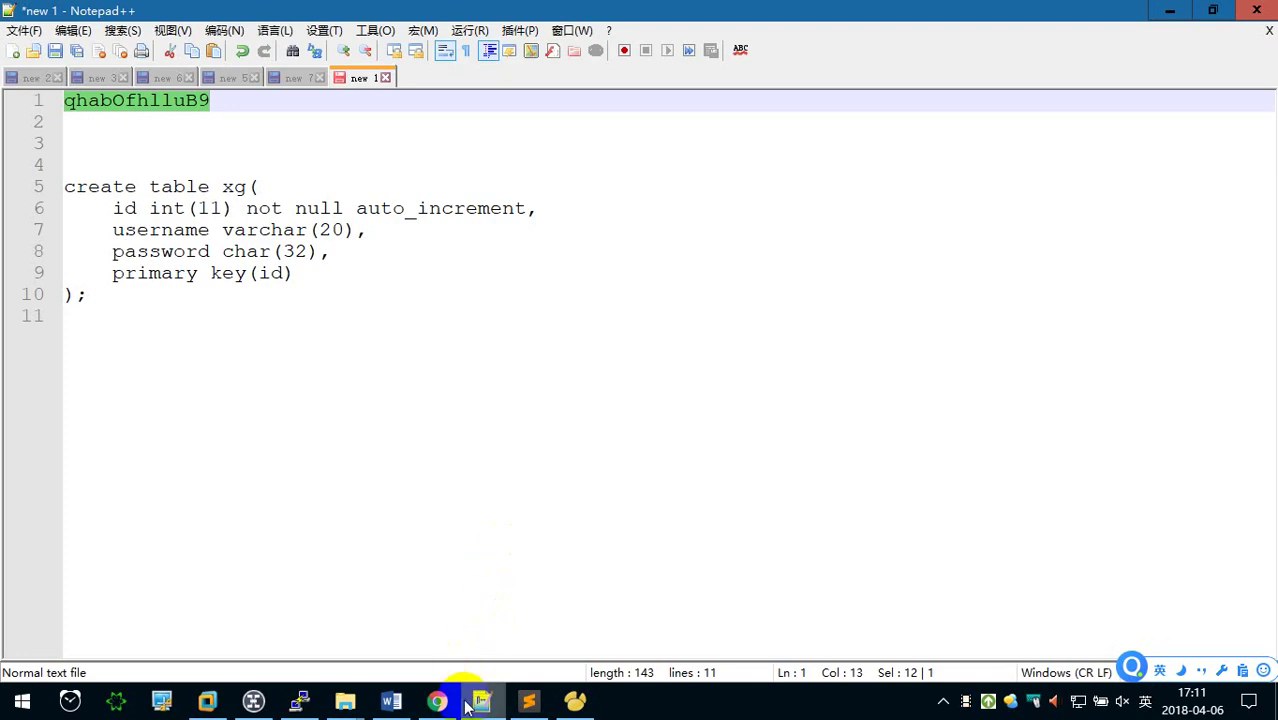
click(468, 706)
Type step 'a. 先进入数据库选择 mysql 数据库；' below the error picture
click(391, 700)
scroll(508, 586, down, 2)
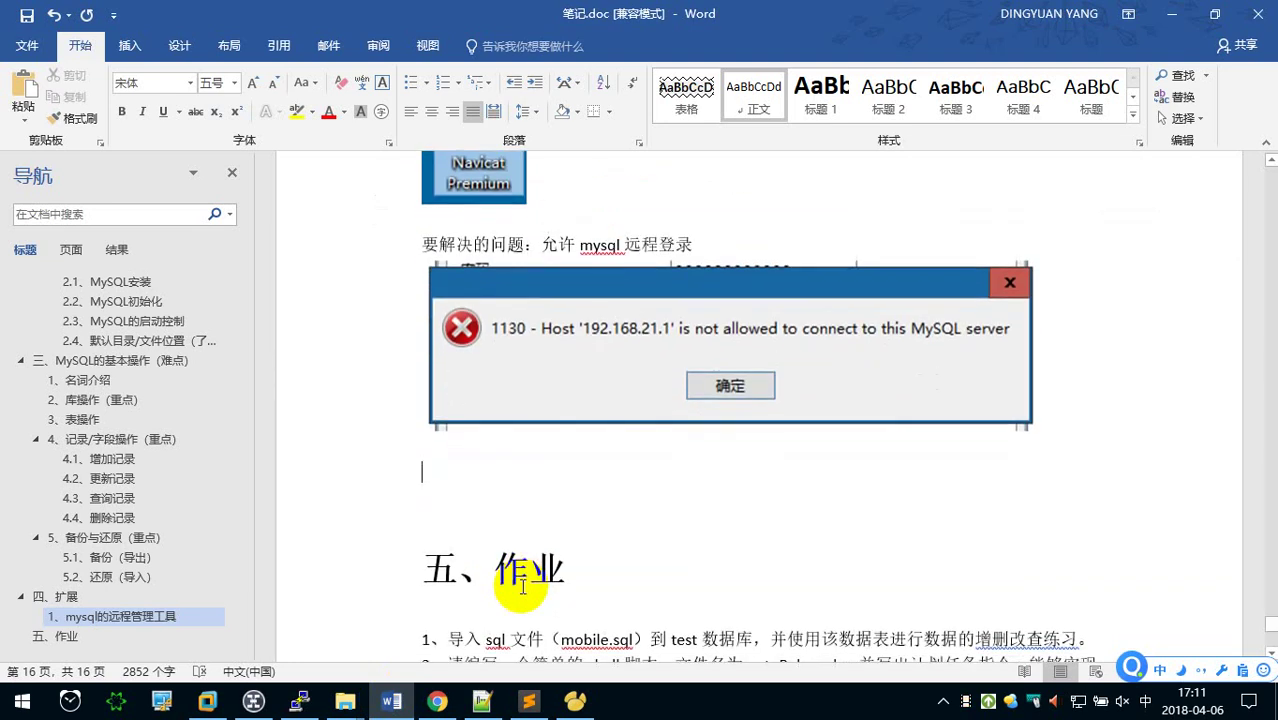
text(a.)
key(shift)
text(x5jinru shujuku)
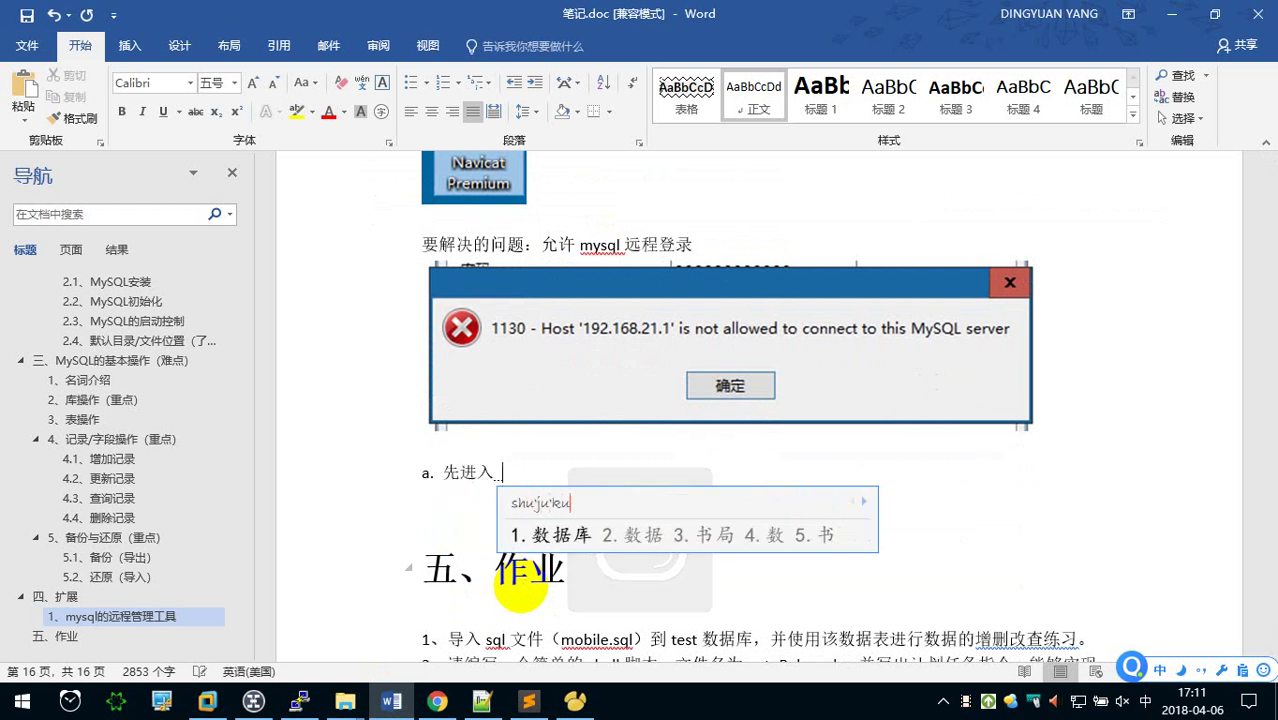
text( xuan ze mysql)
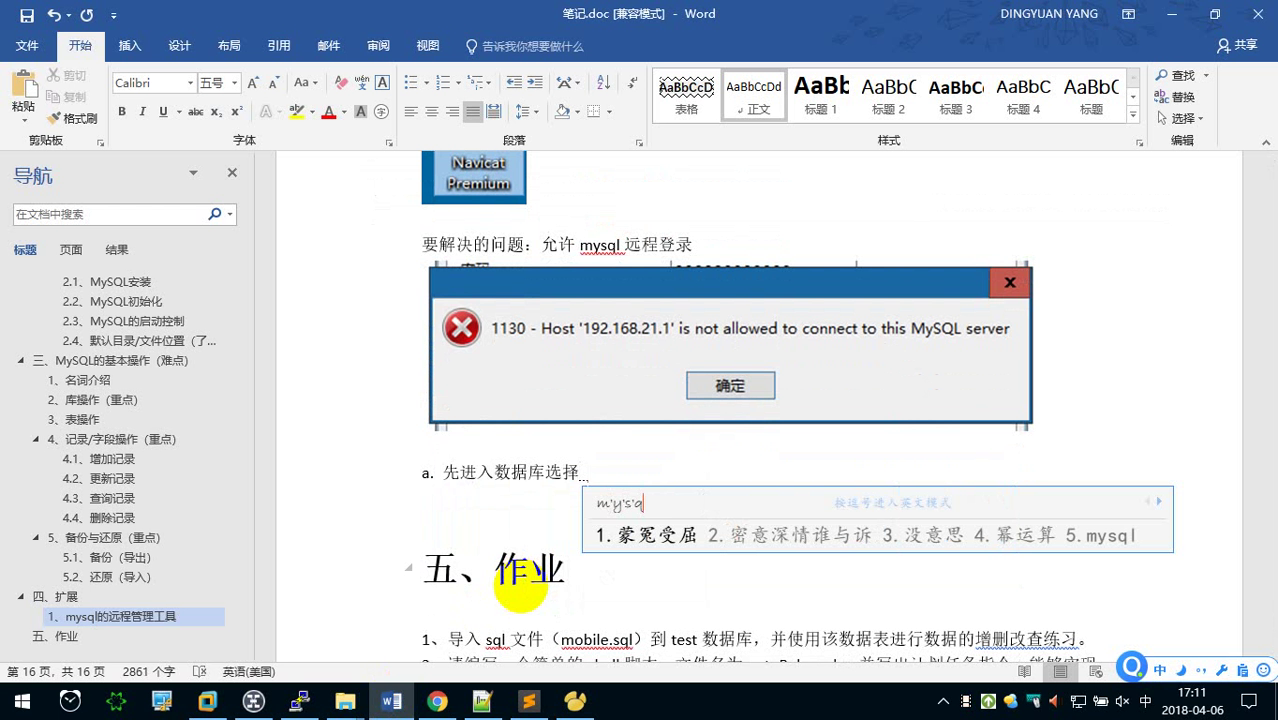
text(5 shujuk)
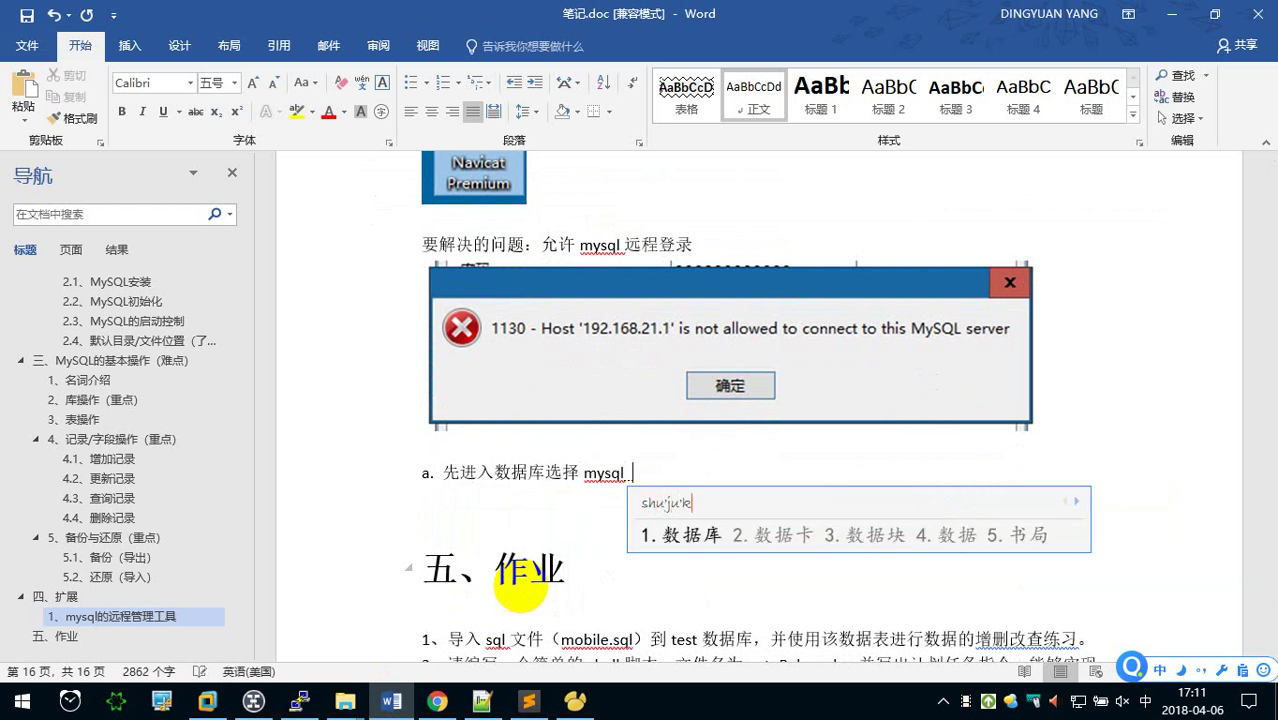
text( ;)
key(Return)
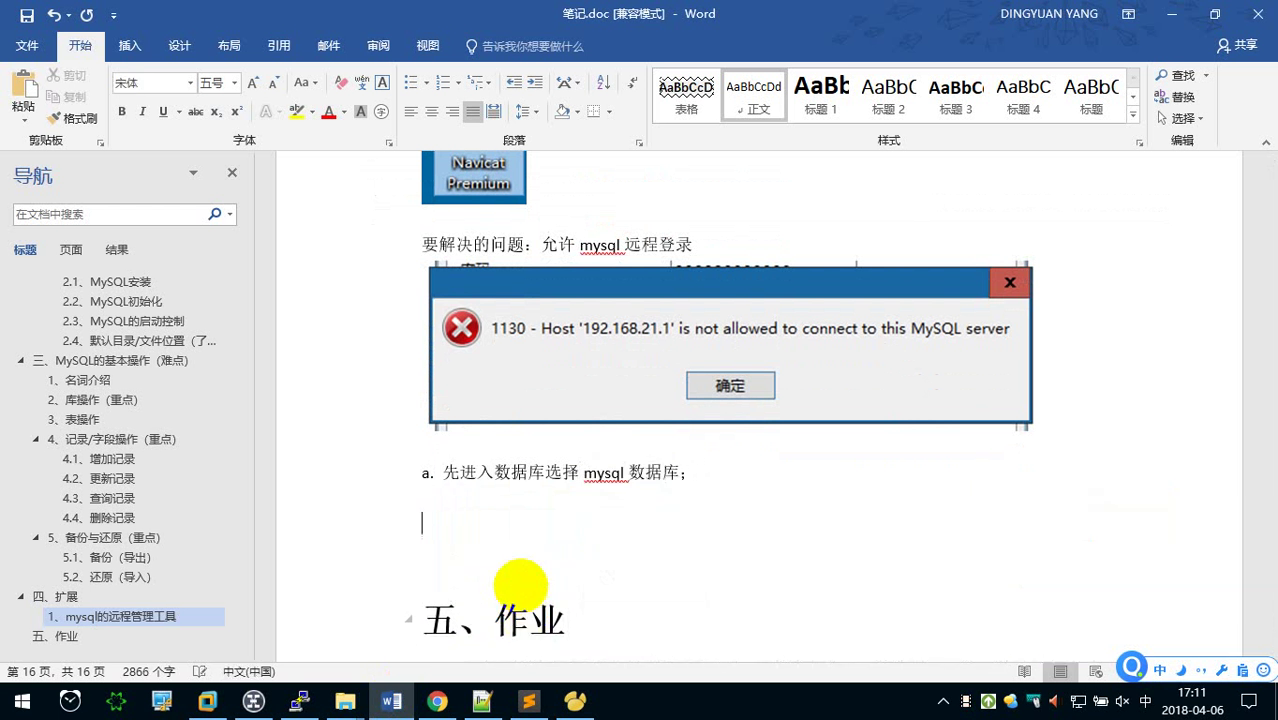
Type step 'b. 执行 sql 语句：select host,user from user;' on the next line
key(shift)
text(b. )
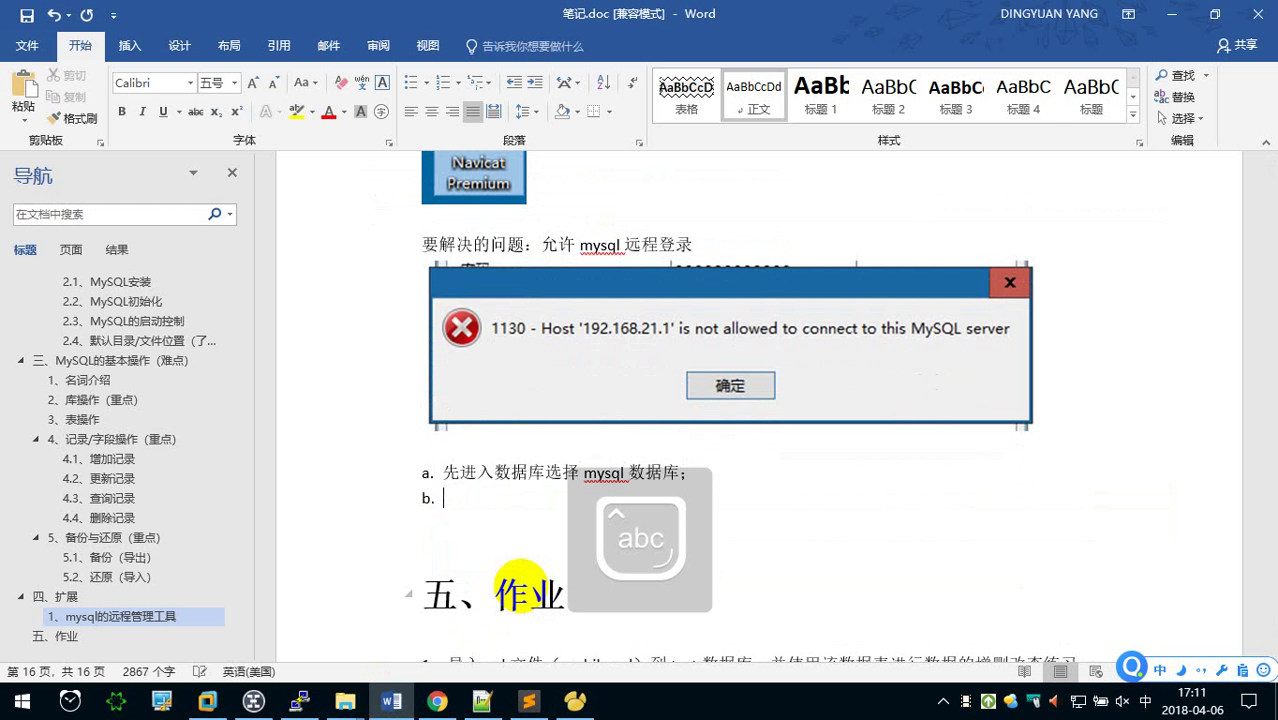
text("")
key(BackSpace)
key(BackSpace)
key(shift)
text(zh执行)
text( sql )
text(语句：)
key(shift)
text(select )
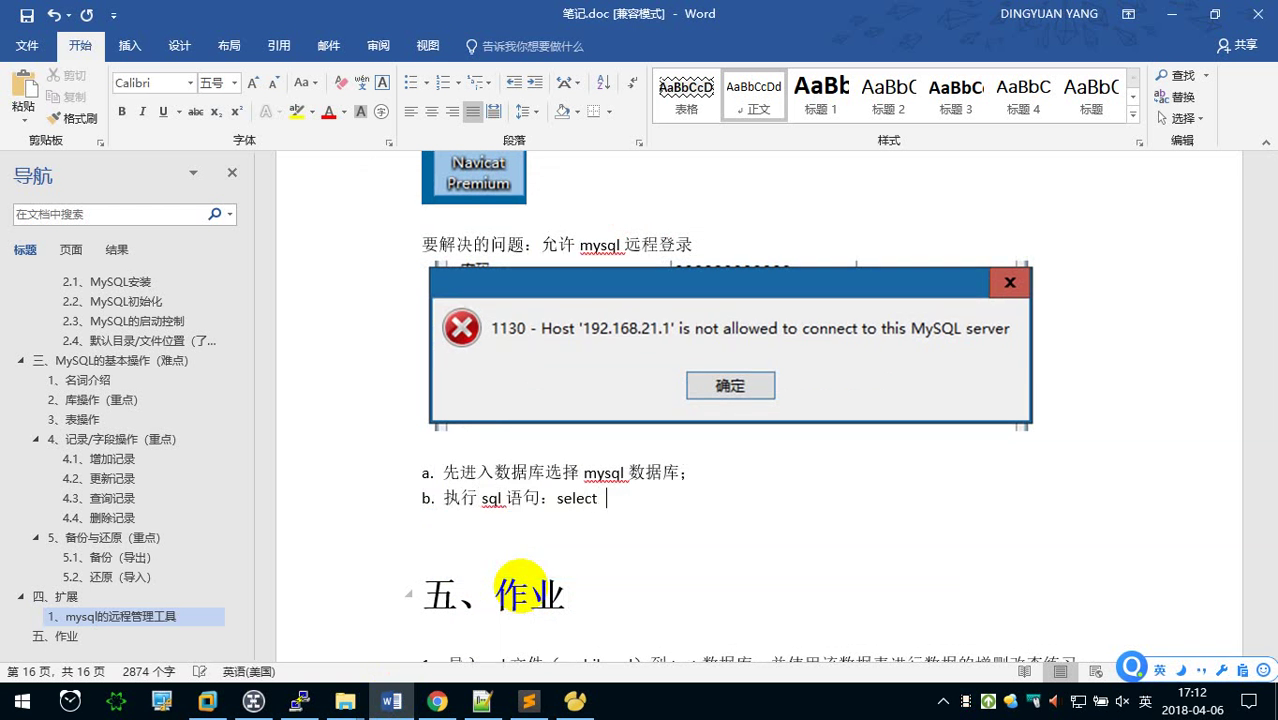
text(host,user fromuser)
key(Left)
key(Left)
key(Left)
key(Left)
key(Right)
key(Right)
key(Right)
key(Right)
text(;)
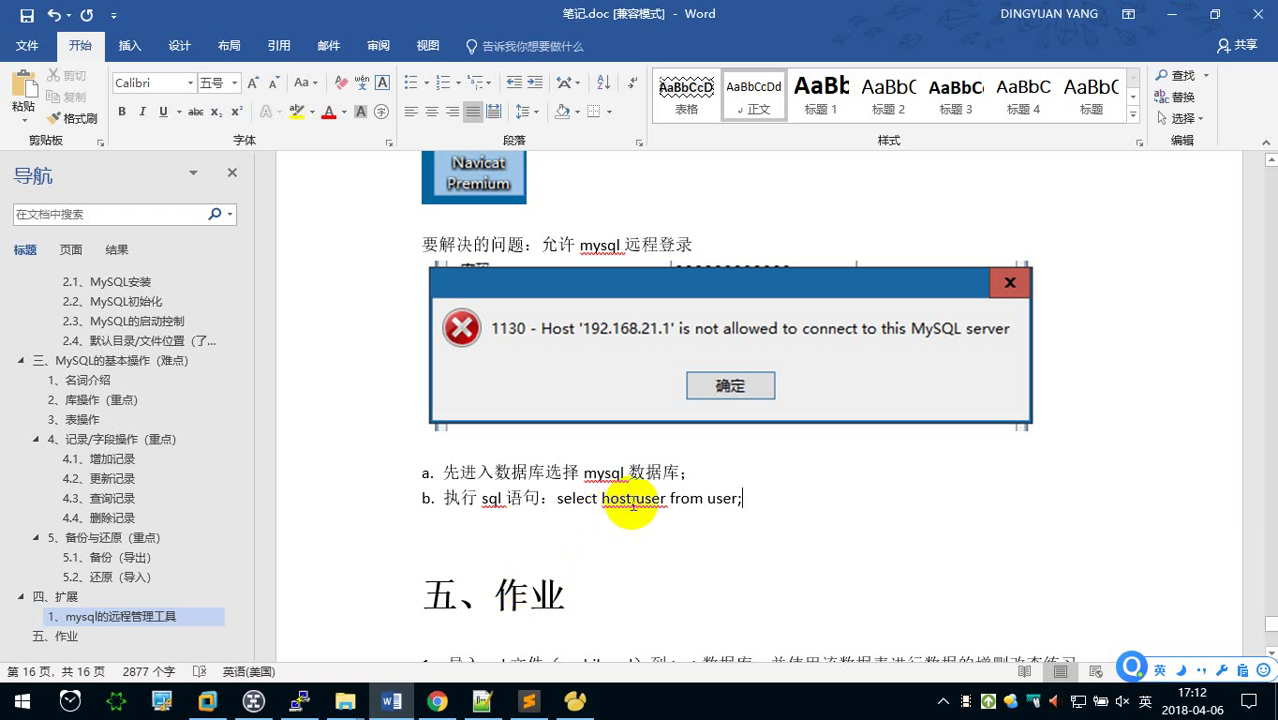
drag(669, 498, 741, 500)
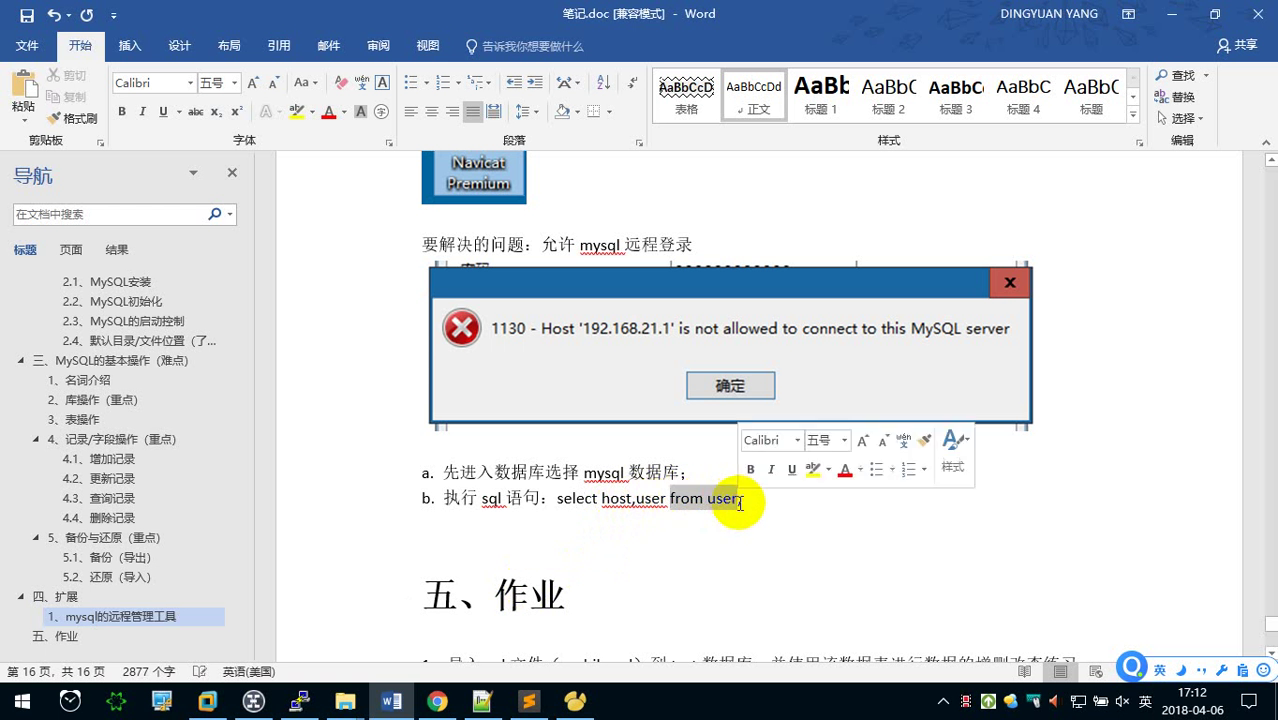
click(612, 497)
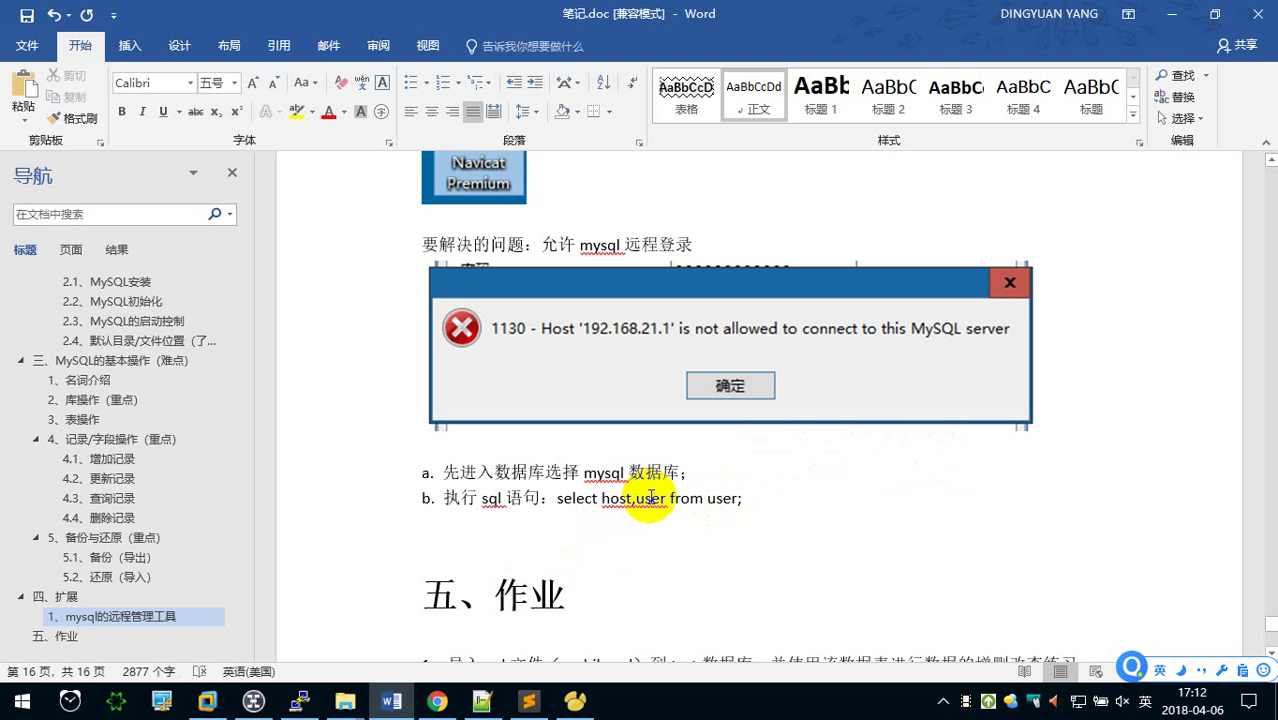
Run 'select host,user from user;' in the terminal, listing three root accounts
click(299, 700)
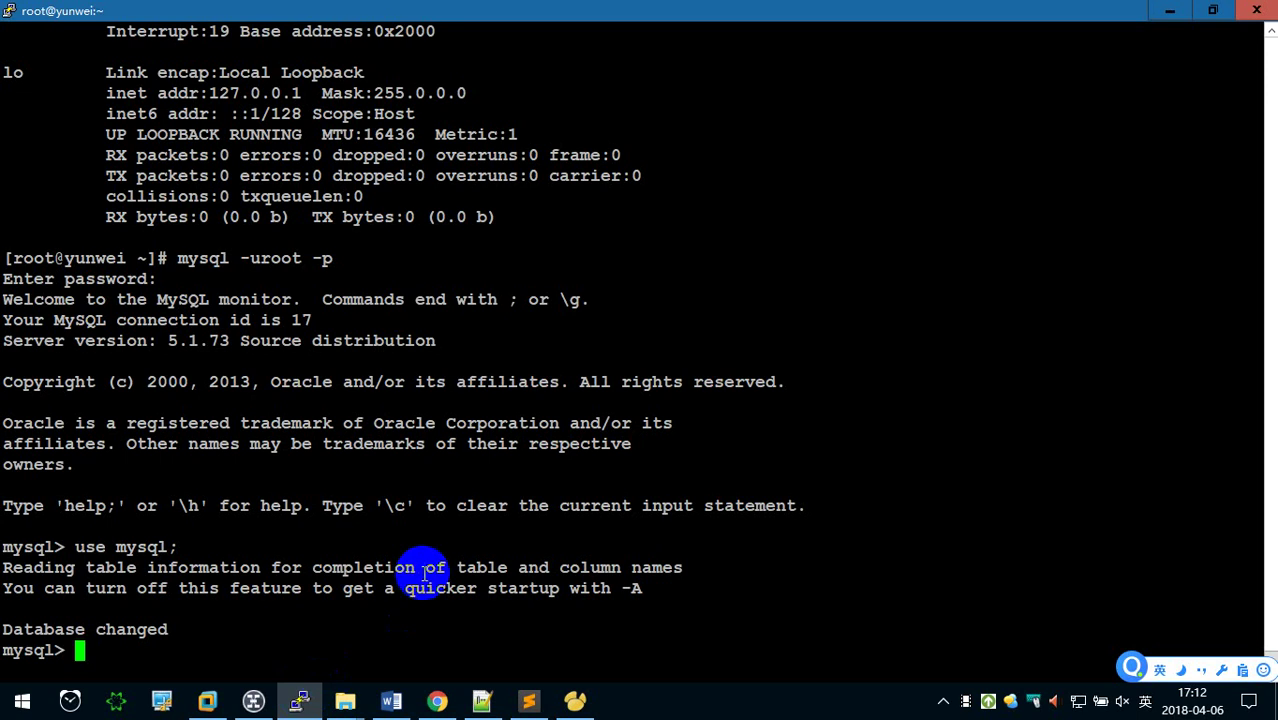
text(select us)
key(BackSpace)
key(BackSpace)
text(host,user from use)
key(BackSpace)
key(BackSpace)
key(BackSpace)
text(user;)
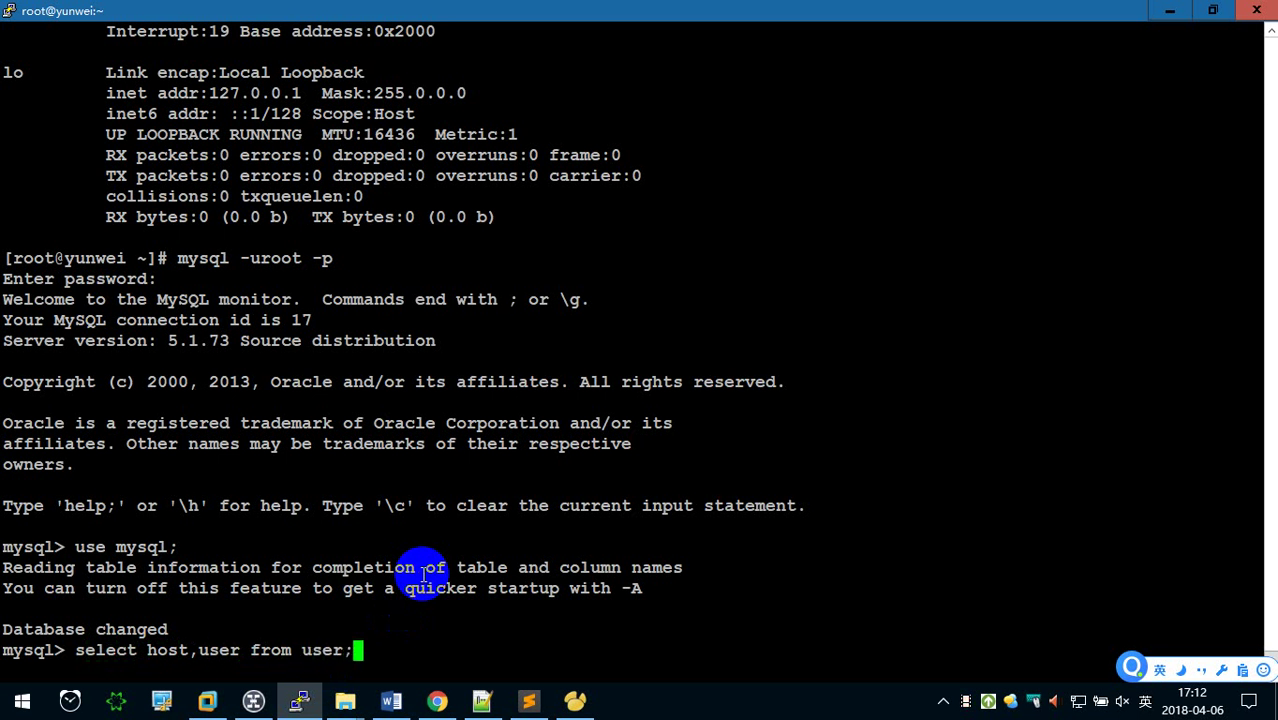
key(Return)
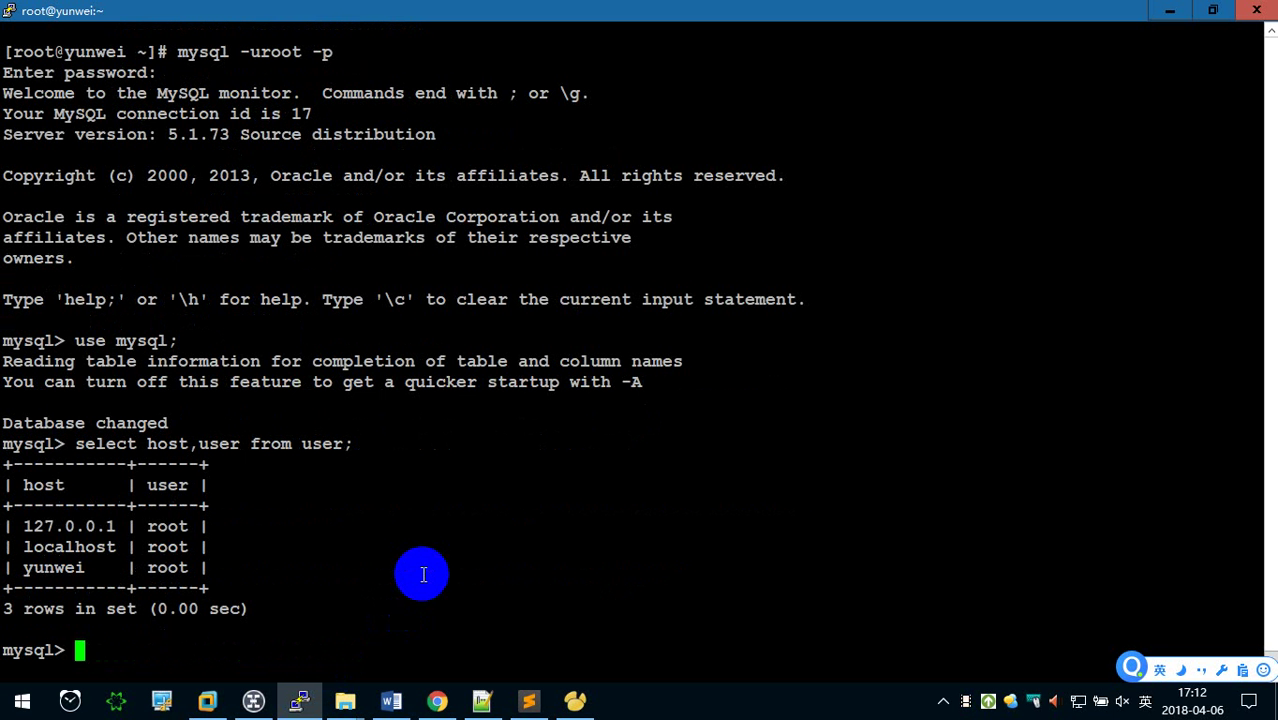
scroll(360, 578, up, 9)
scroll(165, 555, down, 9)
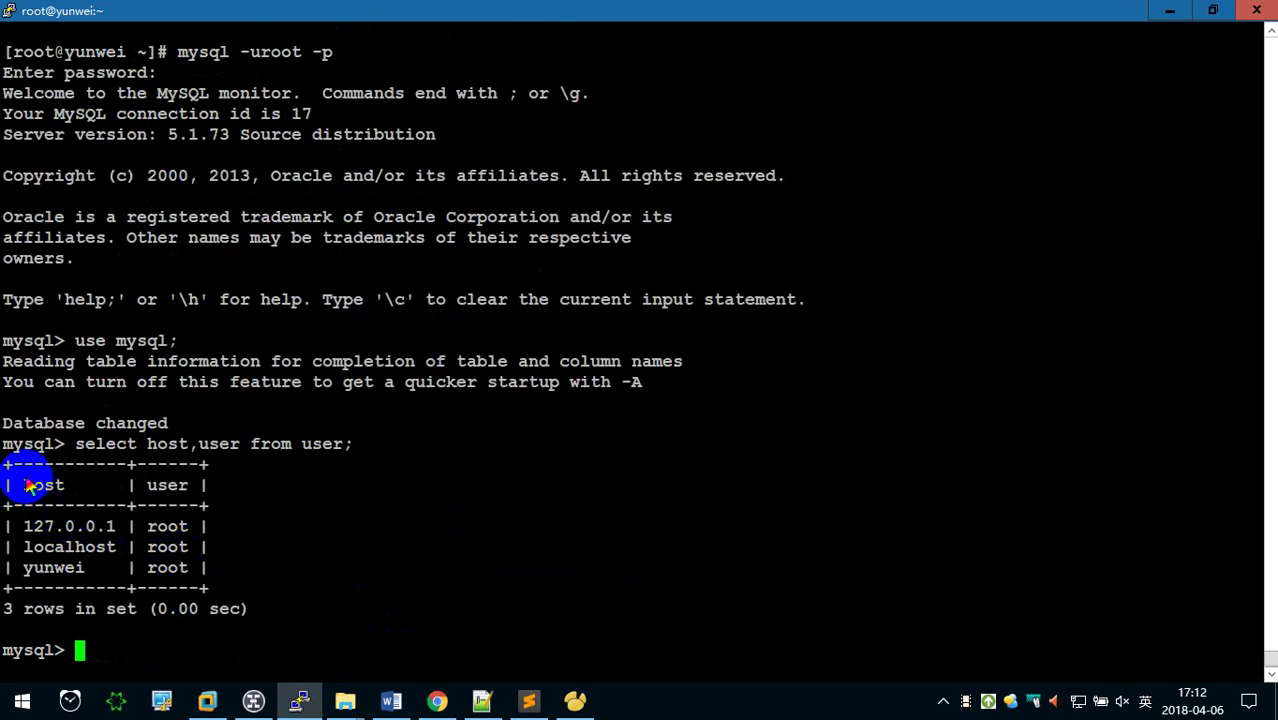
Screenshot the query and its result table, then bring up Word
key(ctrl+alt+a)
mouse_move(2, 430)
mouse_down()
mouse_move(479, 630)
mouse_move(409, 622)
mouse_up()
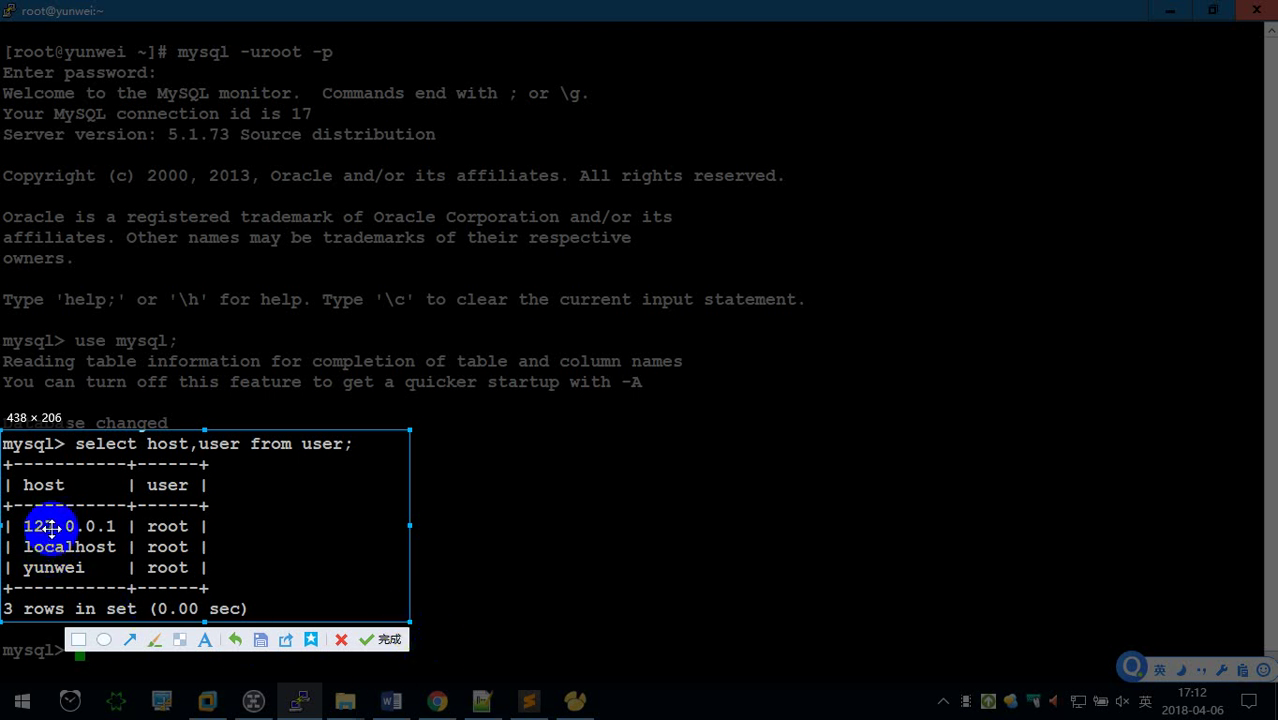
click(343, 545)
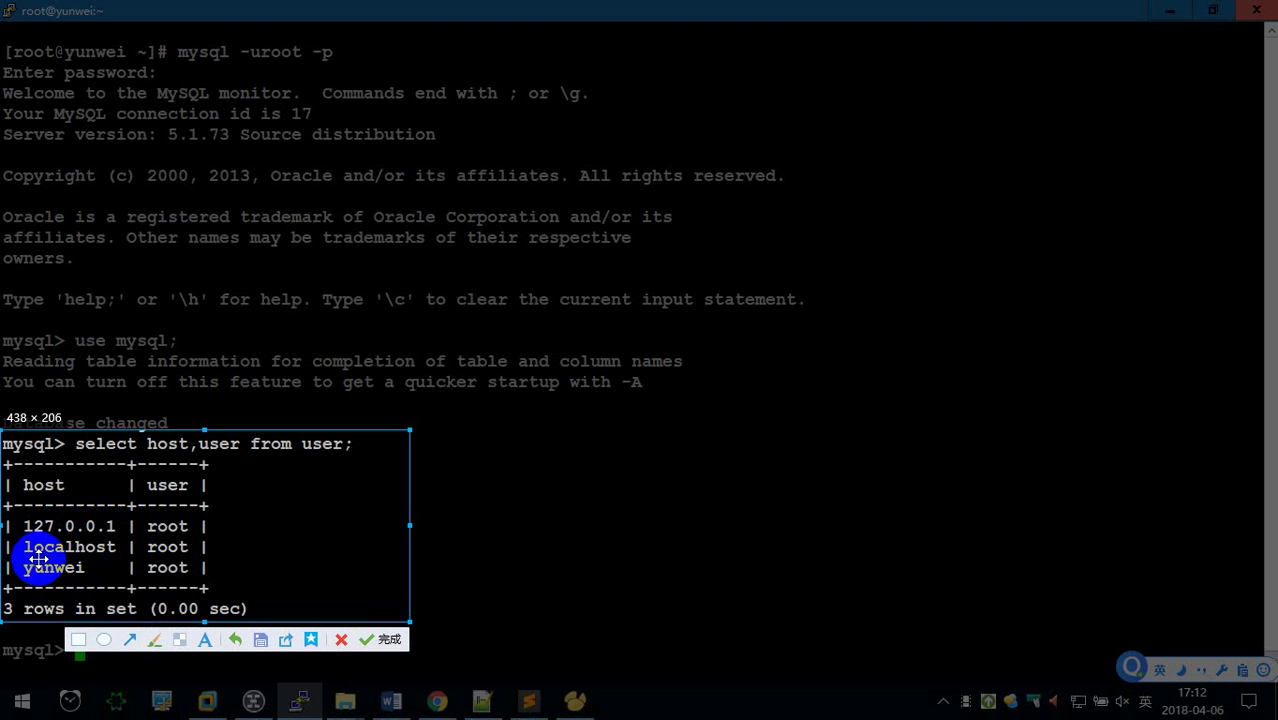
click(383, 639)
click(403, 697)
Paste the host/user result screenshot under step b and begin a 'c.' line below it
click(476, 524)
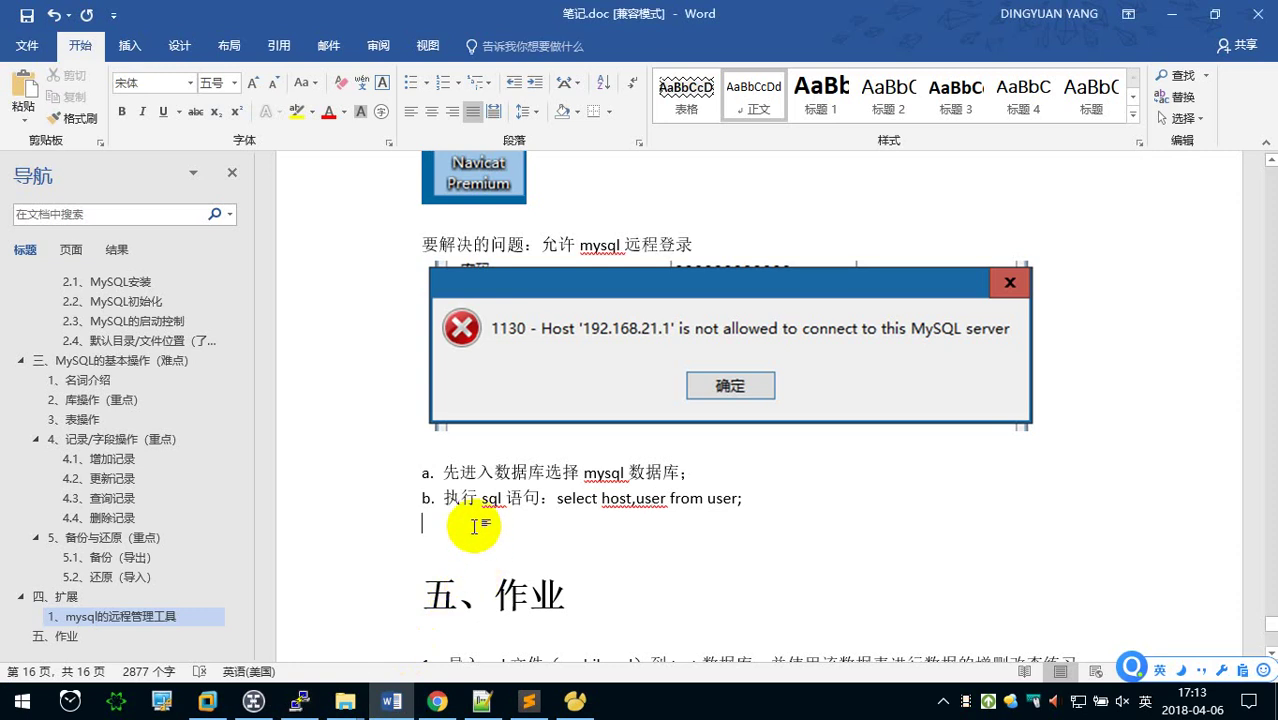
key(ctrl+v)
click(576, 530)
key(Right)
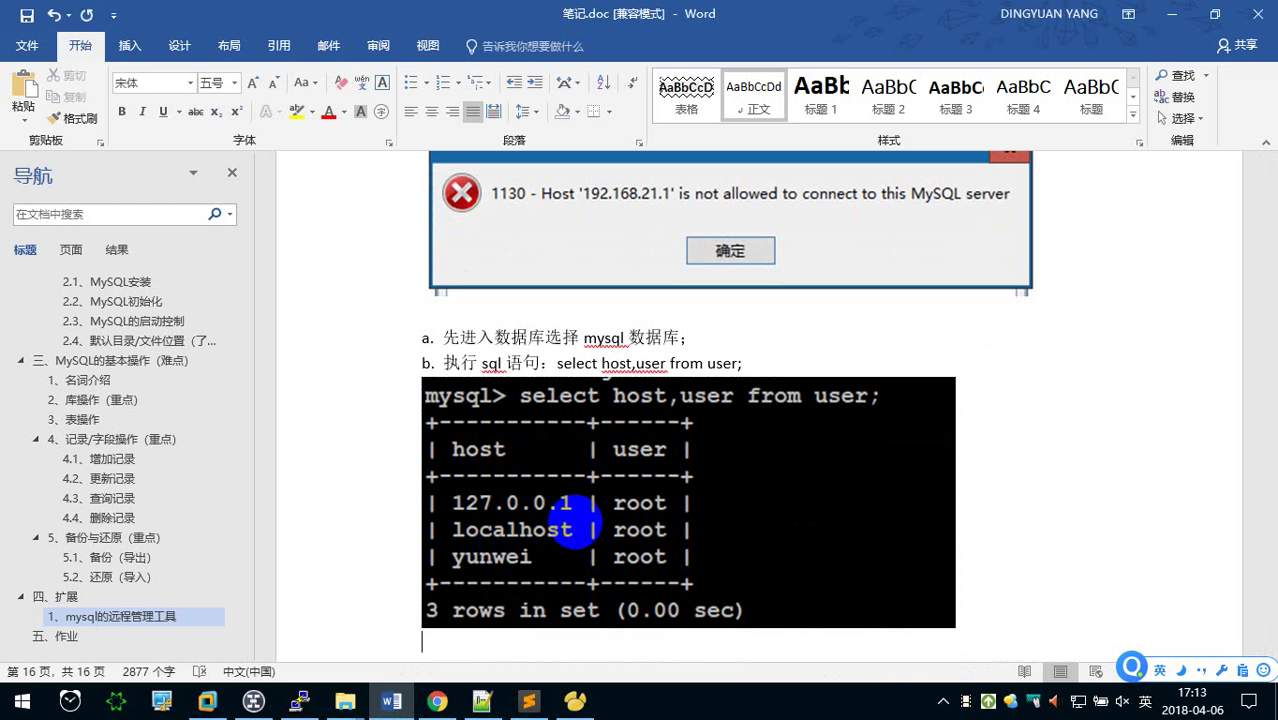
key(Caps_Lock)
key(BackSpace)
key(Caps_Lock)
text(c.)
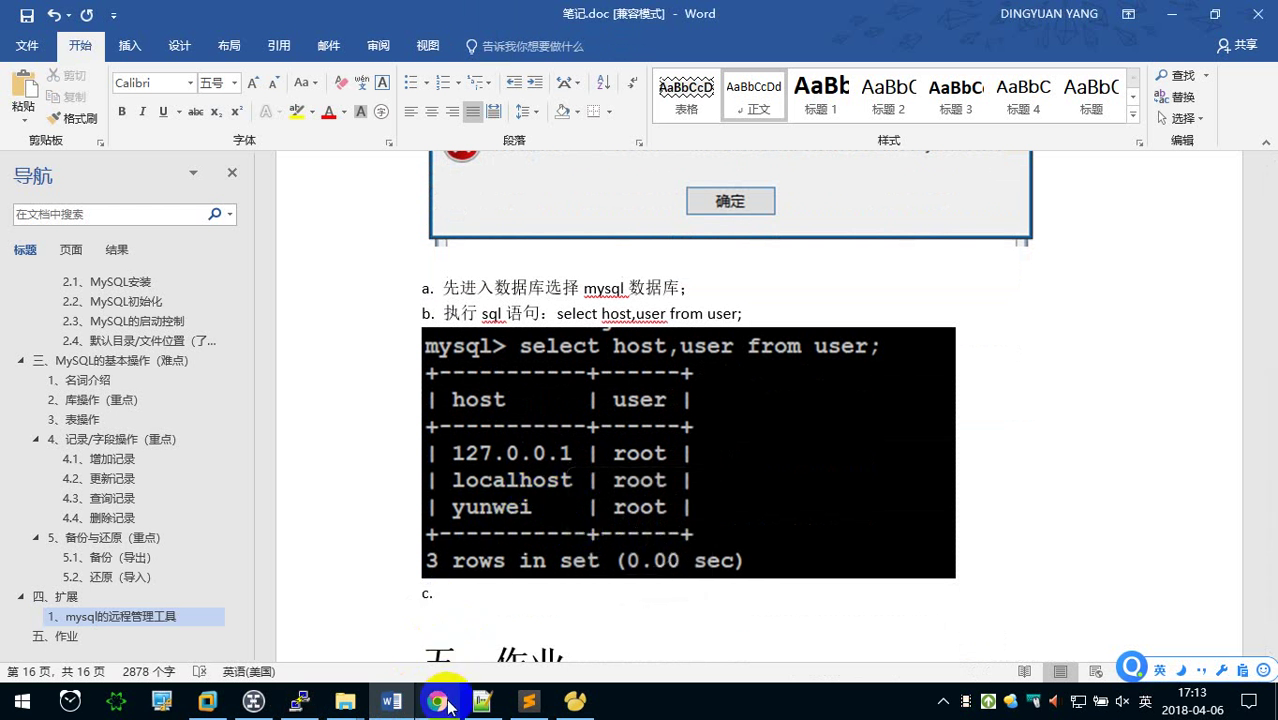
click(437, 700)
click(440, 700)
Run 'select host,user,password from user;' to show the accounts' password hashes
click(299, 700)
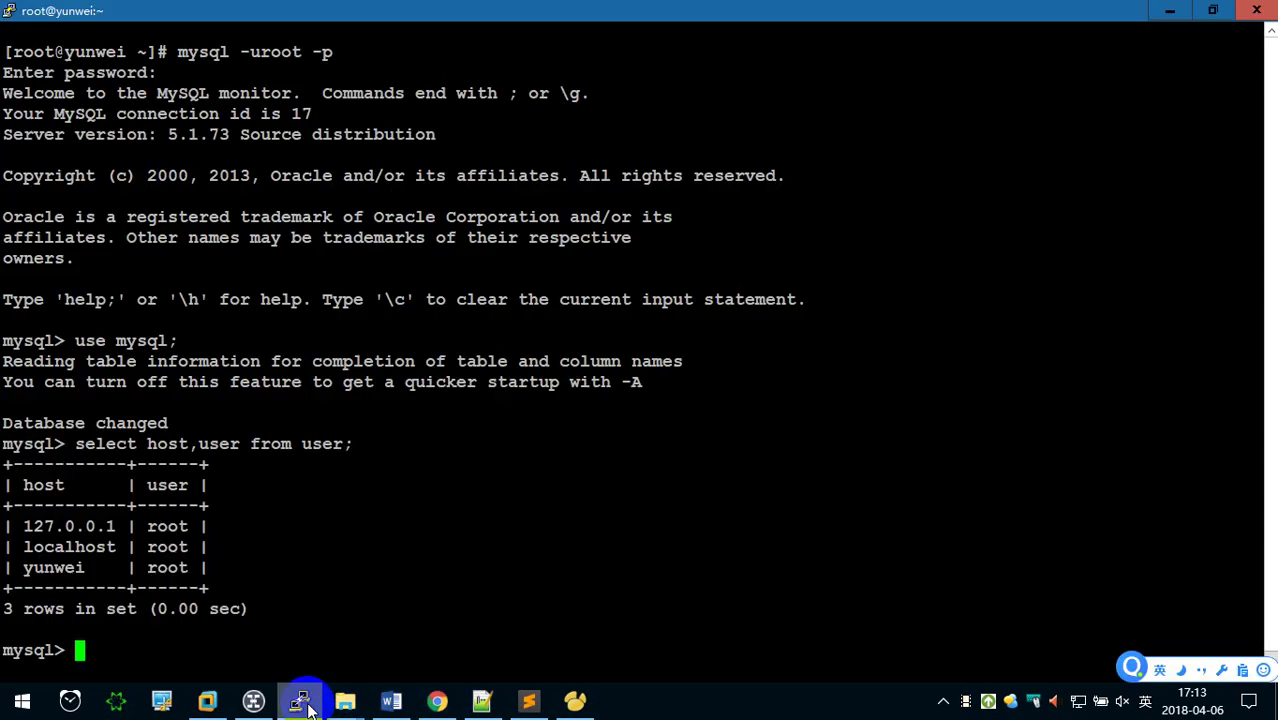
key(Up)
key(Left)
key(Left)
key(Left)
key(Left)
key(Left)
key(Left)
text(,passwd)
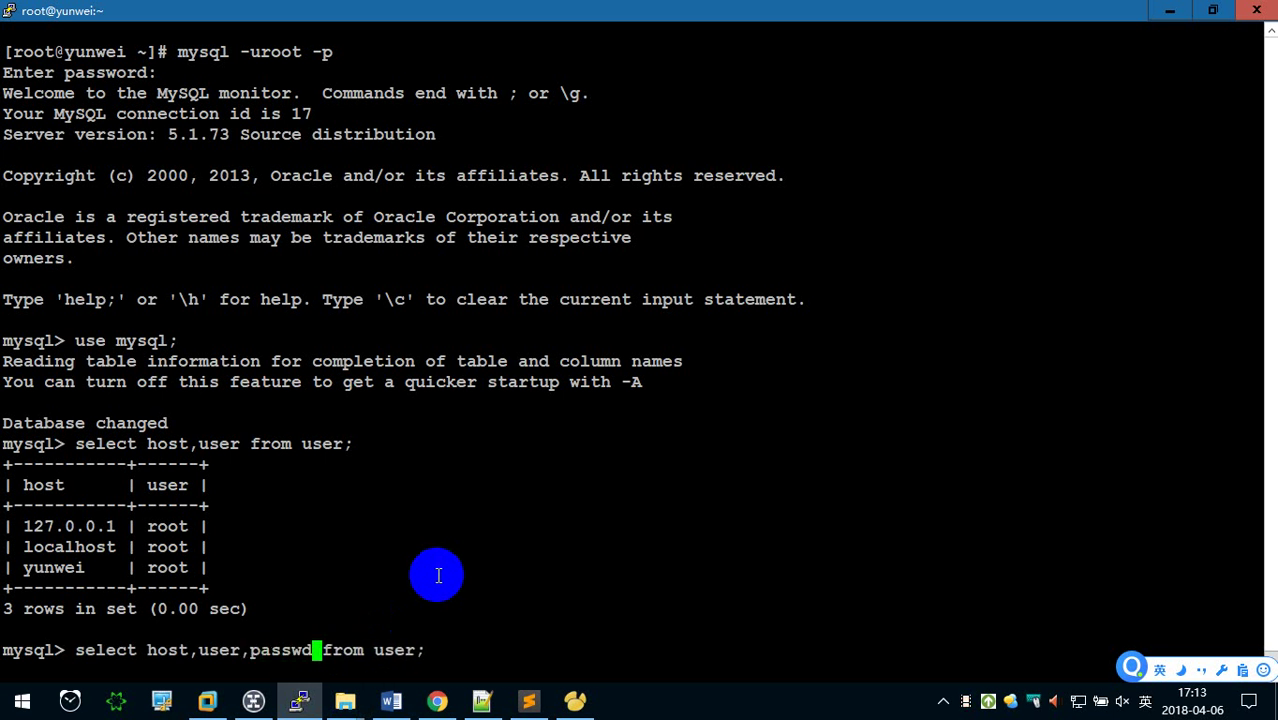
key(BackSpace)
text(ord)
key(Return)
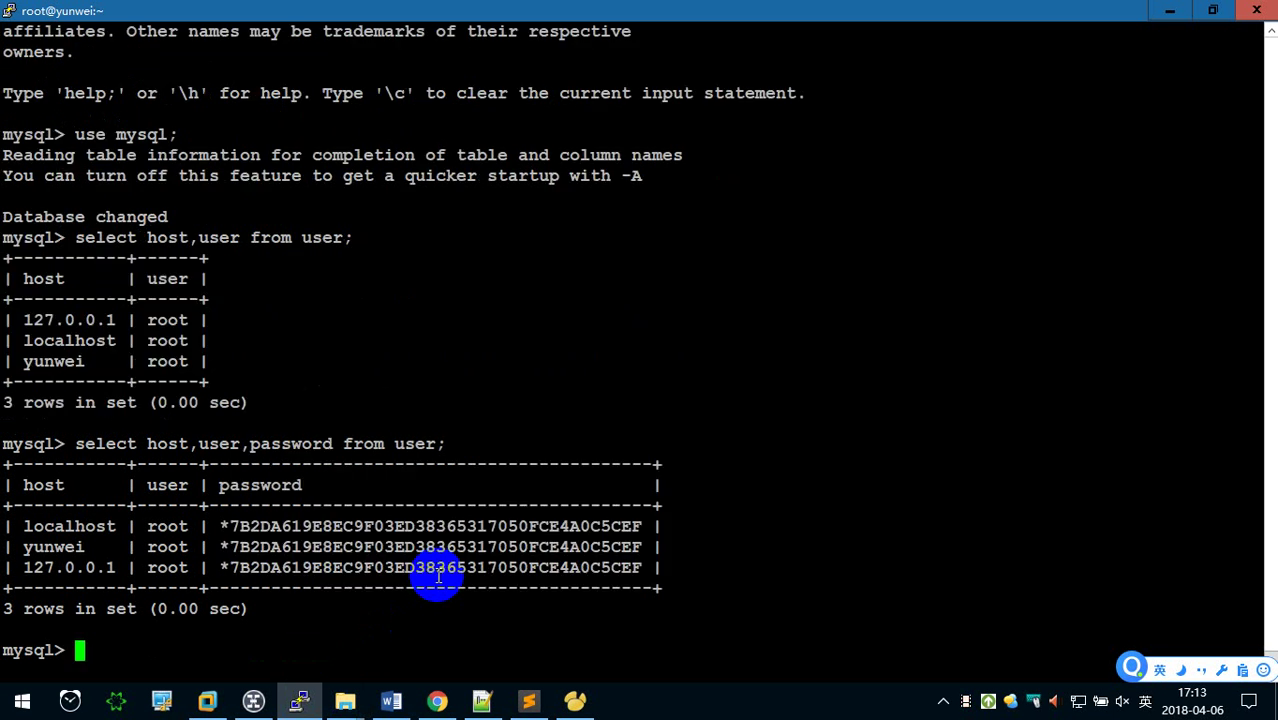
Run 'select * from user;' to display every column of the user table
key(Up)
key(Left)
key(Left)
key(Left)
key(Left)
key(Left)
key(Left)
key(Left)
key(Left)
key(Left)
key(BackSpace)
key(BackSpace)
key(BackSpace)
key(BackSpace)
key(BackSpace)
key(BackSpace)
key(BackSpace)
key(BackSpace)
key(BackSpace)
key(BackSpace)
key(BackSpace)
key(BackSpace)
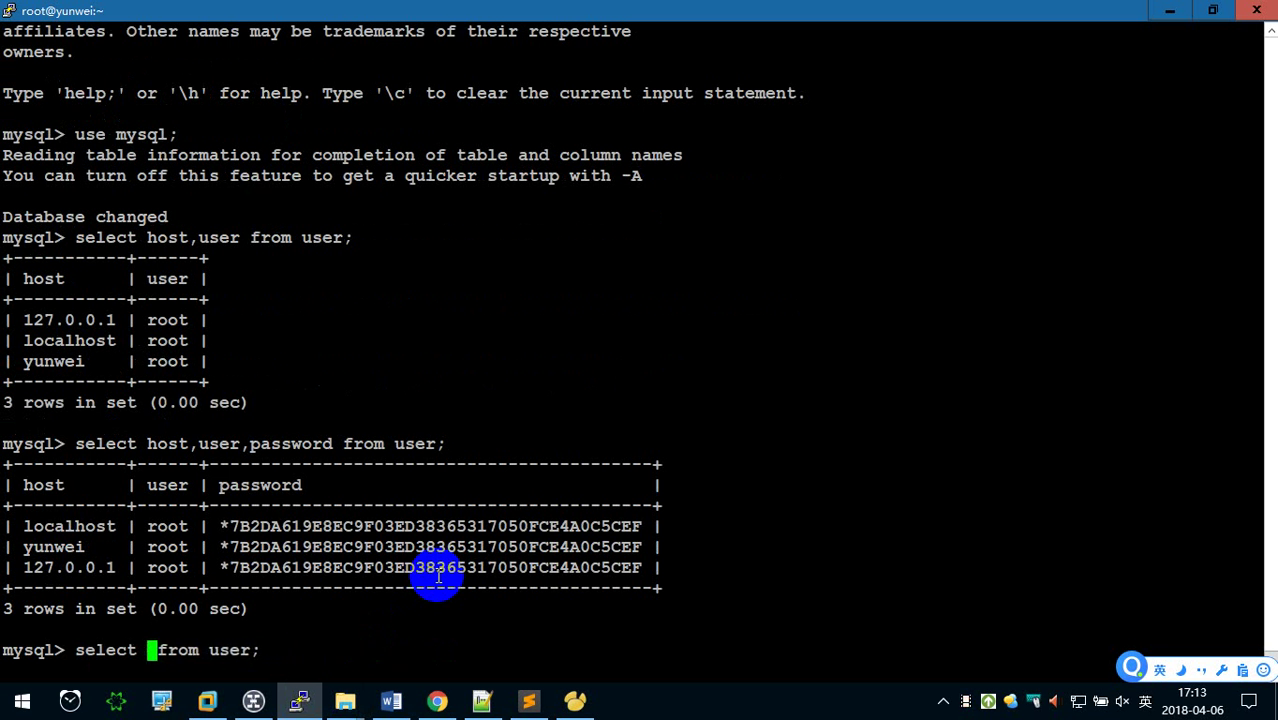
text(8)
key(BackSpace)
text(*)
key(Return)
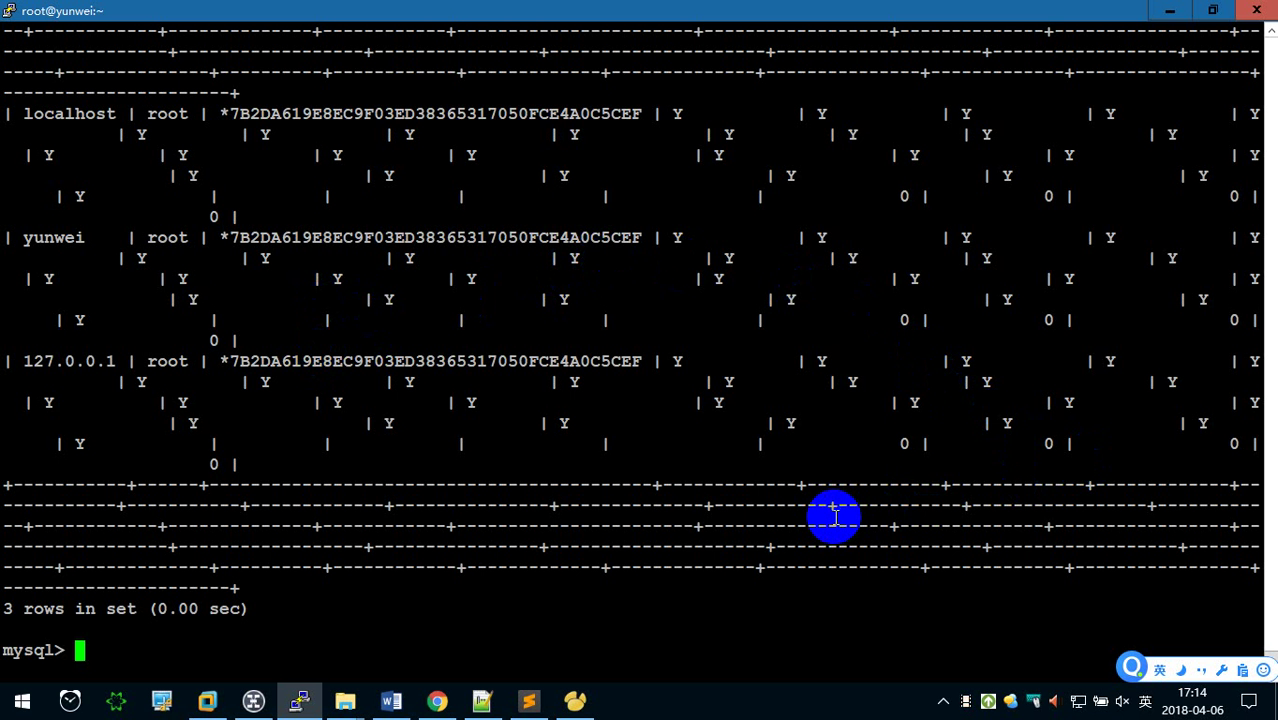
Re-run 'select host,user from user;' and mark the yunwei host in the output
key(Up)
key(Up)
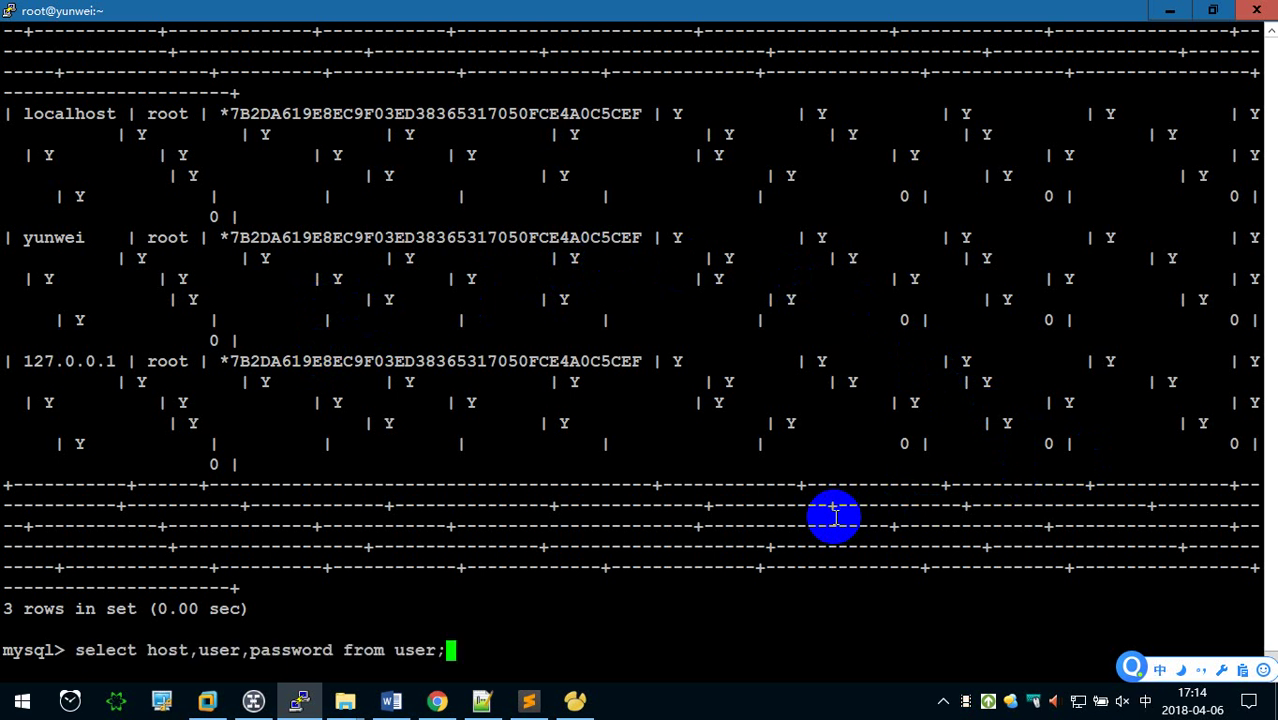
key(Up)
key(Return)
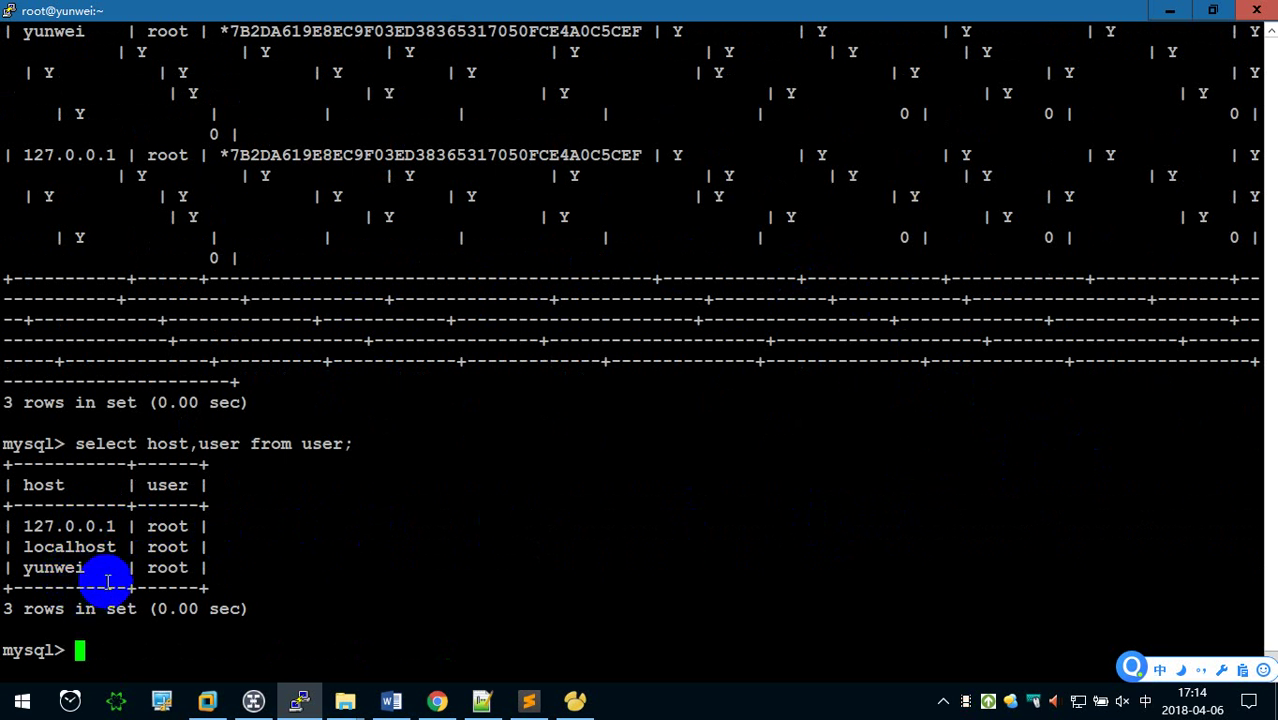
drag(24, 568, 85, 568)
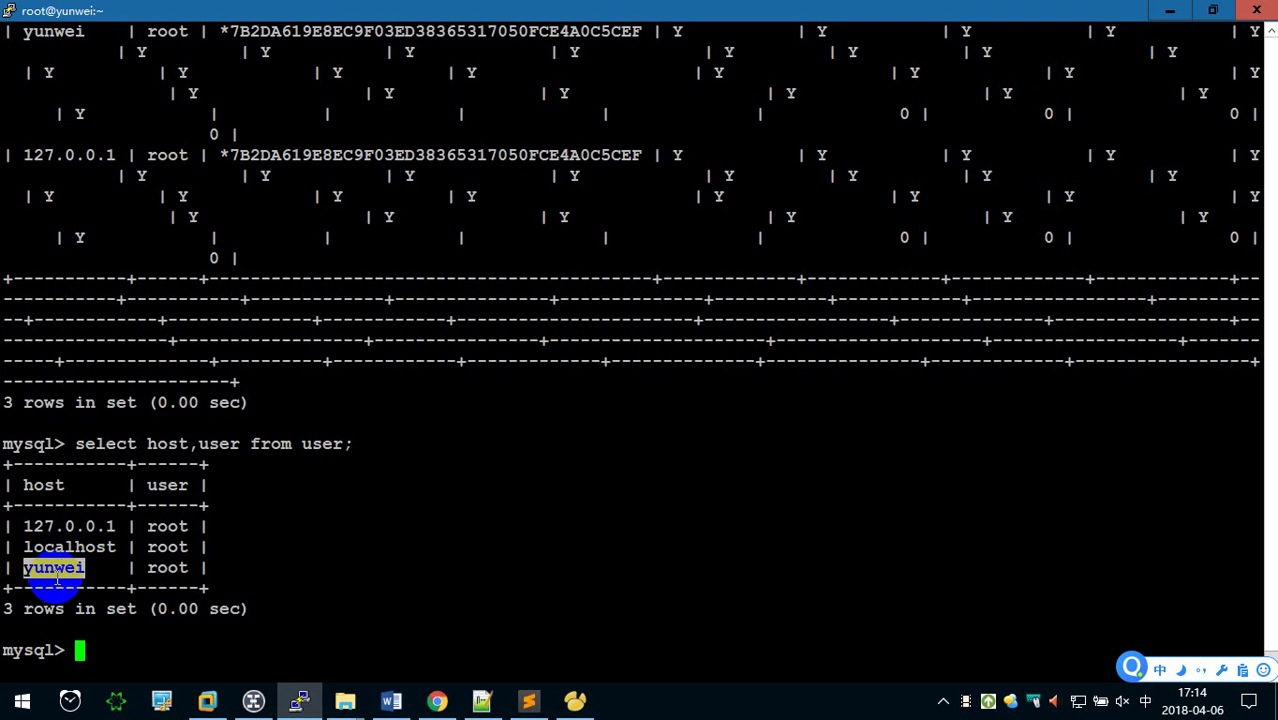
Begin step c with '将其中的一个记录的host值改为'
click(391, 700)
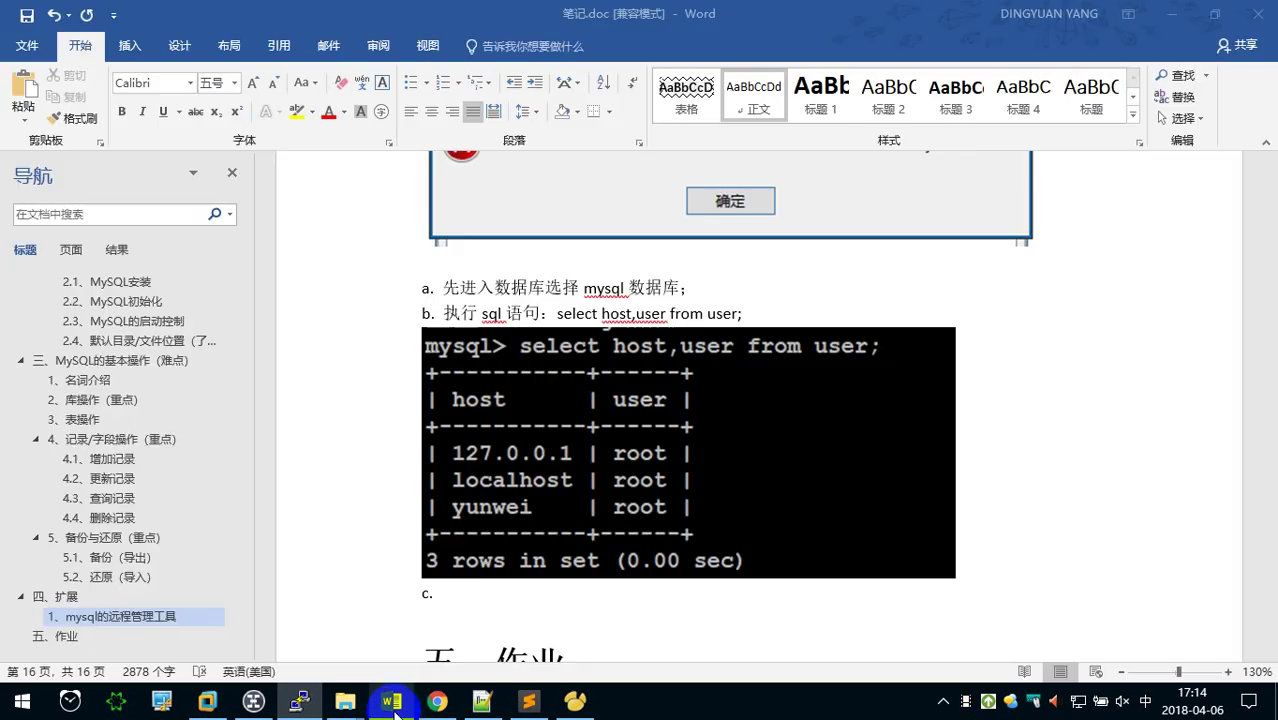
scroll(465, 555, down, 1)
scroll(465, 555, down, 1)
text(iang)
text(将)
text(其中)
text(的一个..)
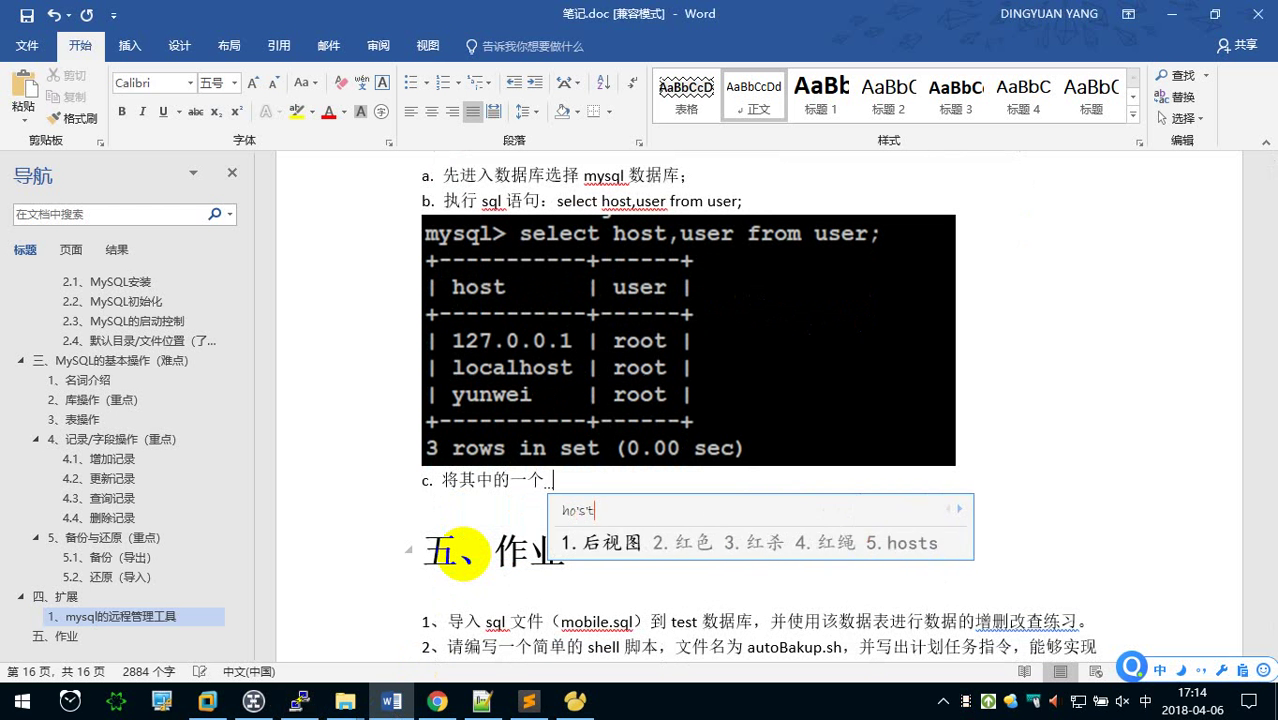
key(shift)
text(记录的host)
text(值gaiwei)
key(space)
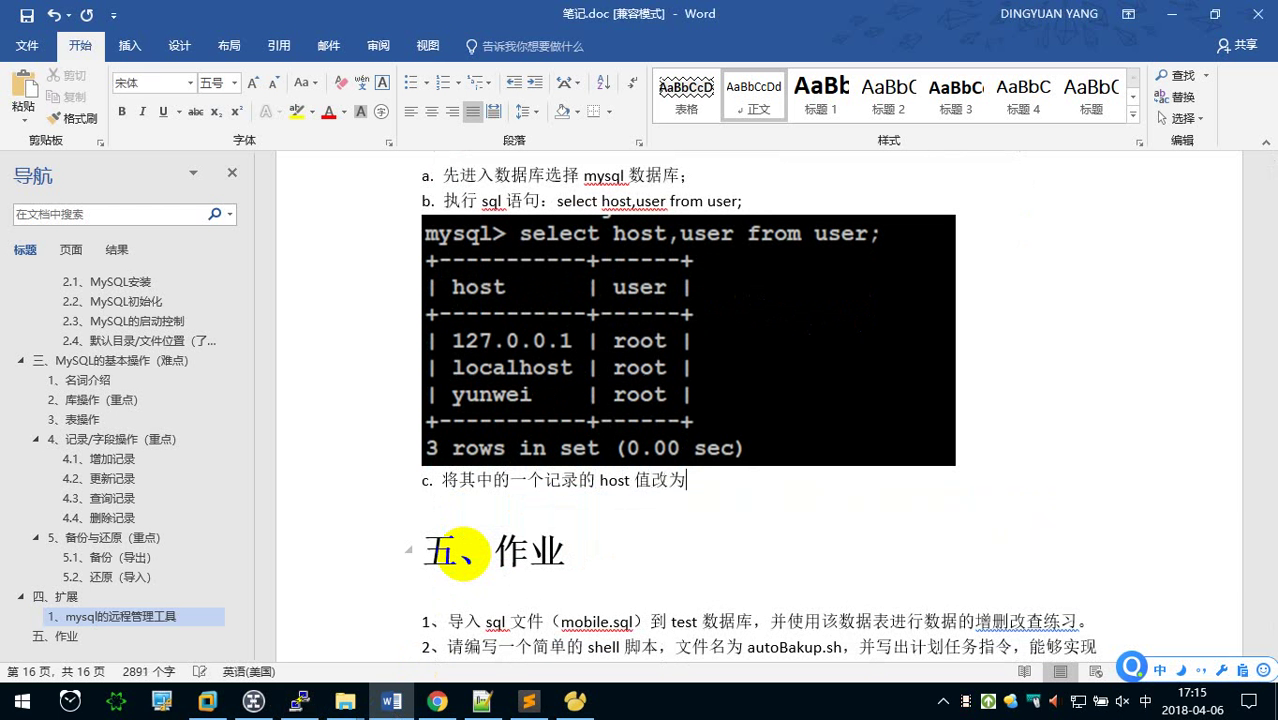
Finish step c with '“%”，表示可以允许任何地方登录' and start a new paragraph
key(shift)
text(%”)
key(Right)
key(shift)
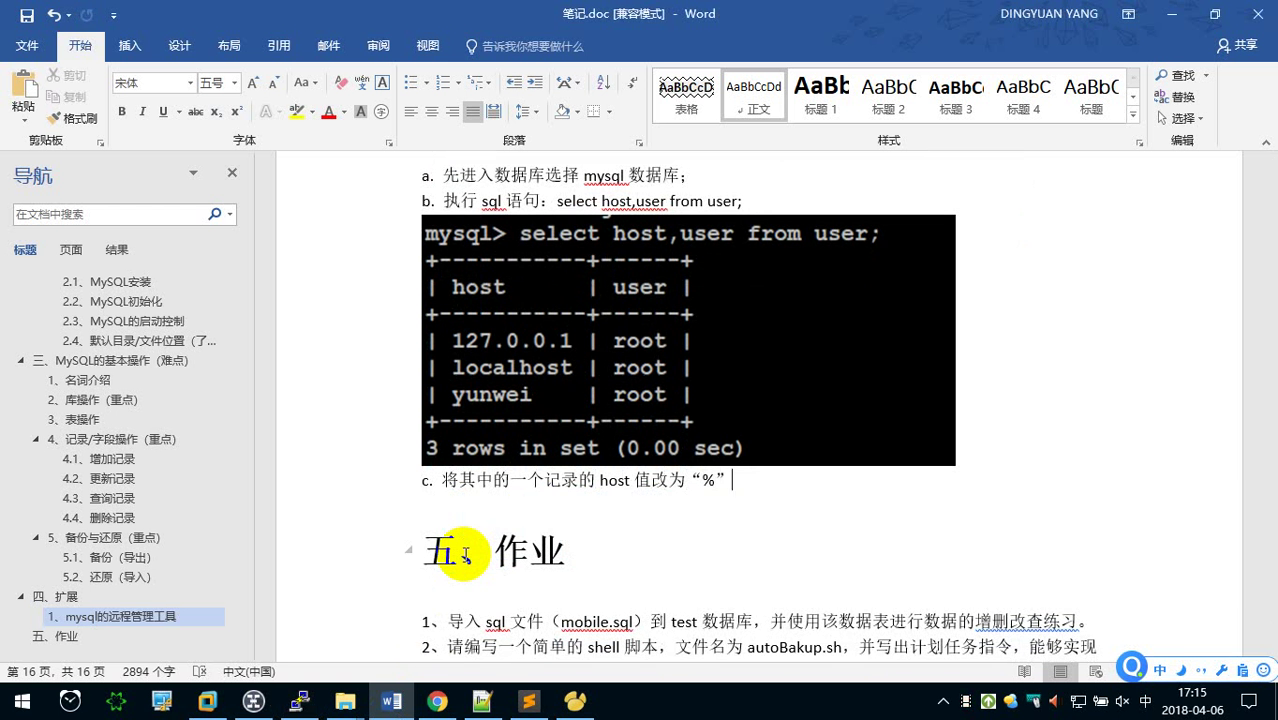
text(，表示)
text(可以语)
key(BackSpace)
text(允许任何地方登录)
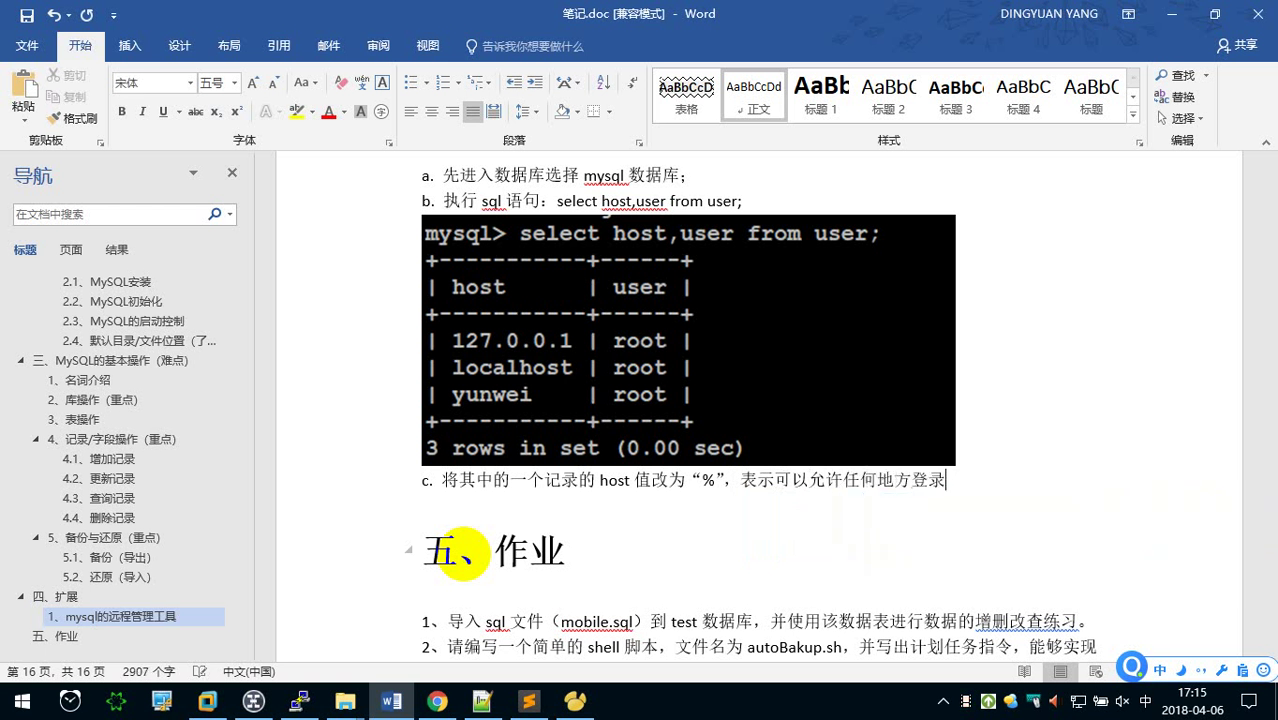
key(Return)
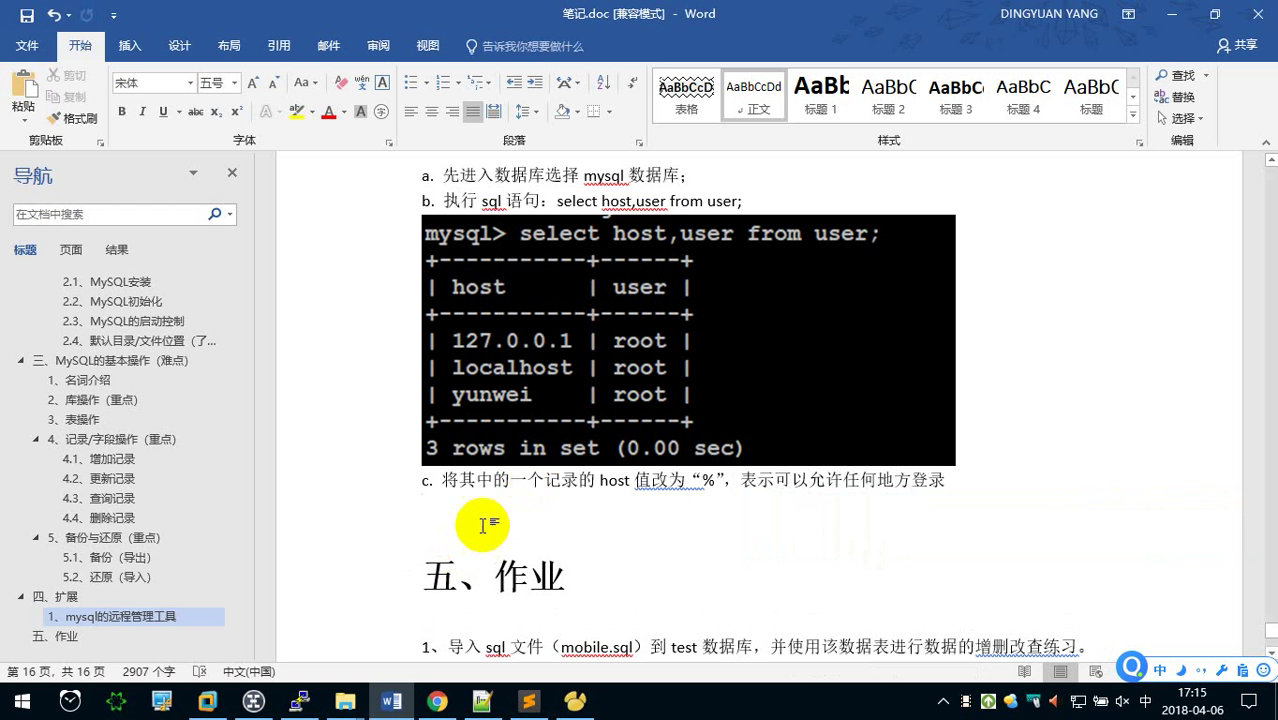
click(299, 701)
Type the command update user set host = '%' where host = 'yunwei';
click(370, 598)
text(up)
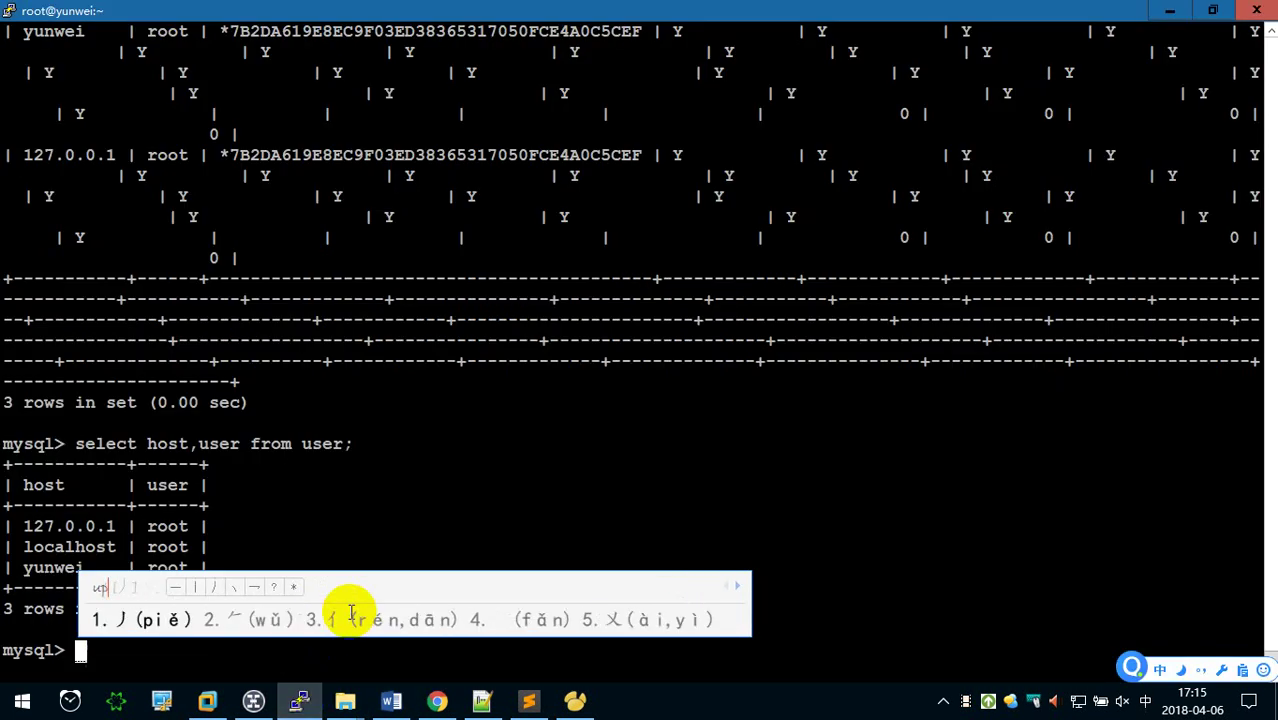
key(Escape)
key(shift)
text(update)
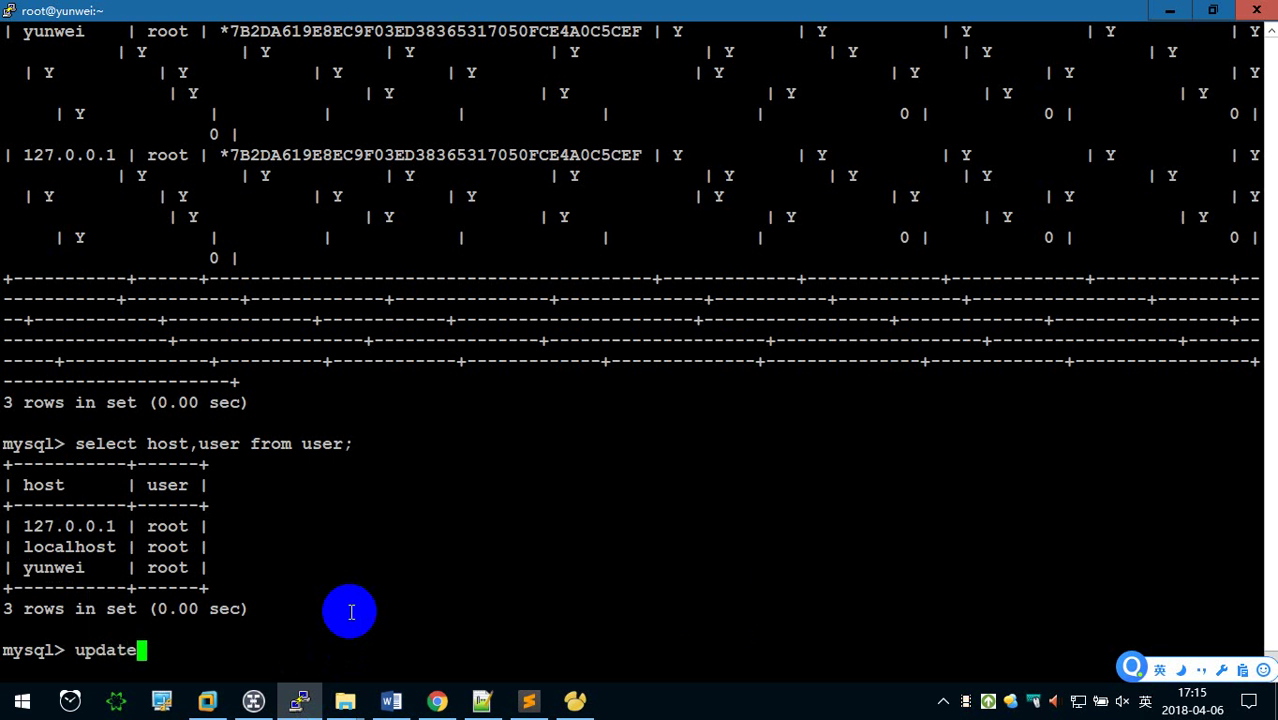
text( user )
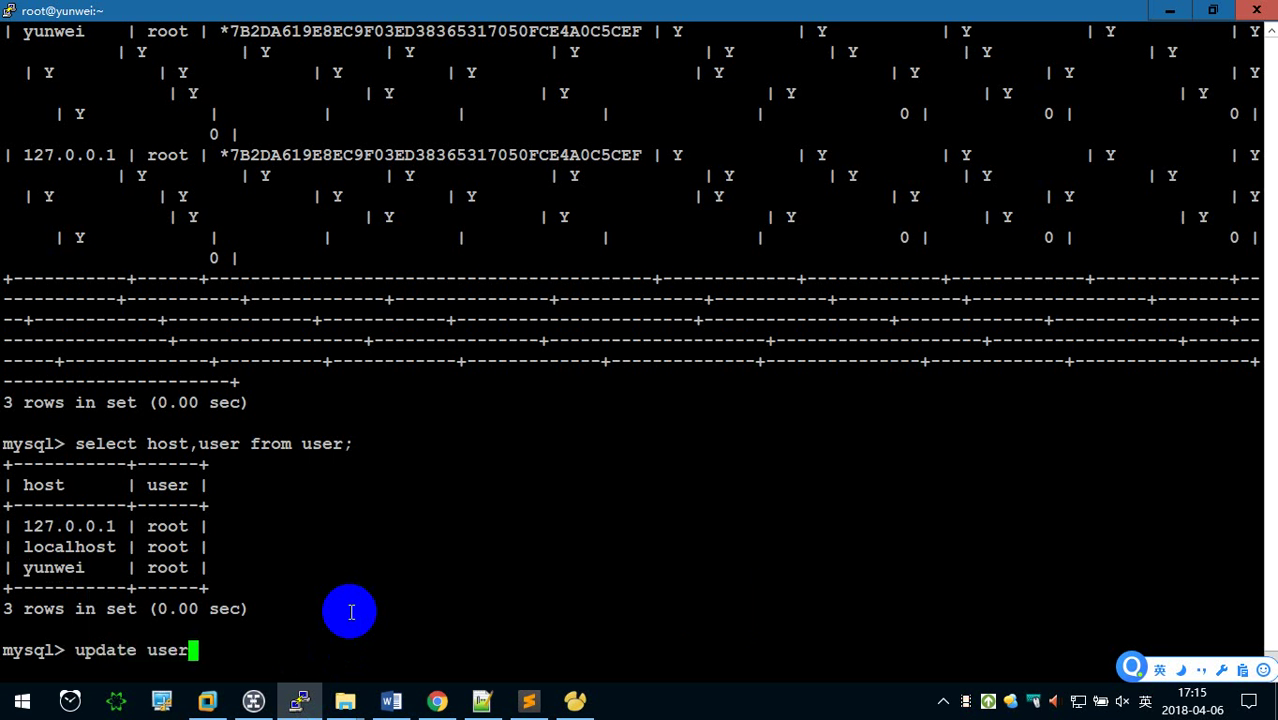
text(set host = '')
key(Left)
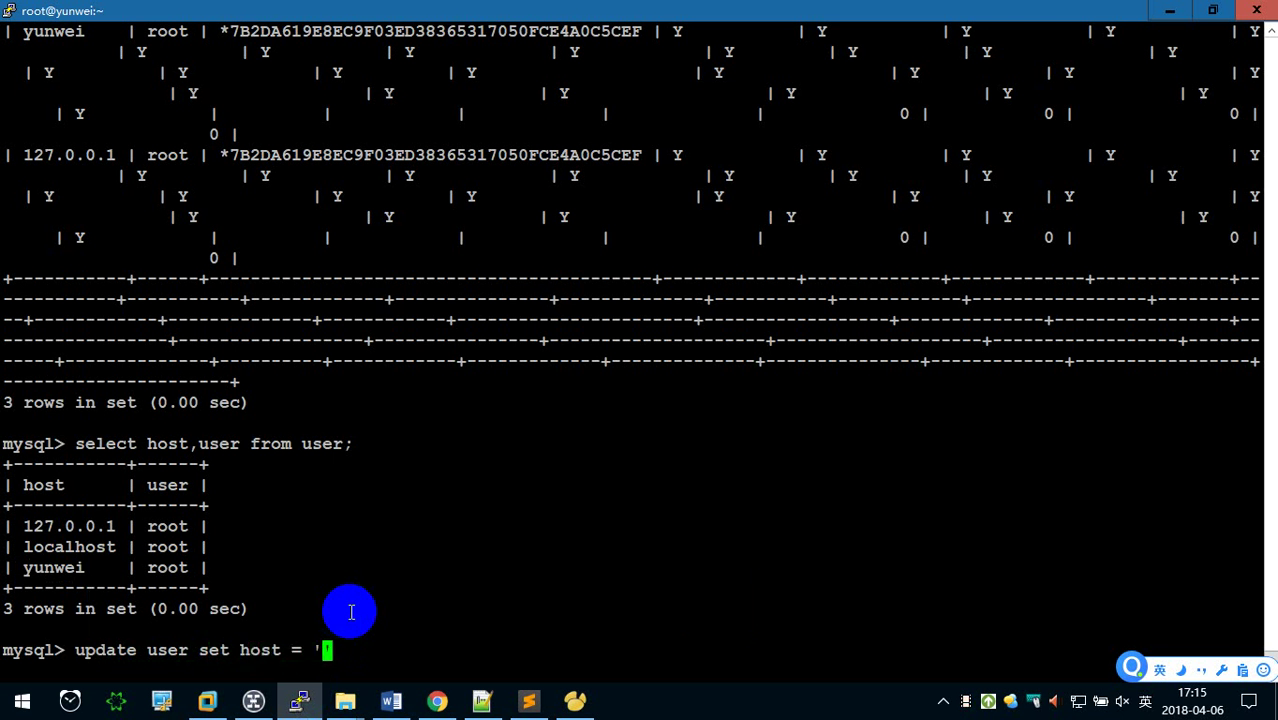
text(%)
key(Right)
text(where host = 'yunwei')
key(Left)
text(yunwei)
key(Right)
text(;)
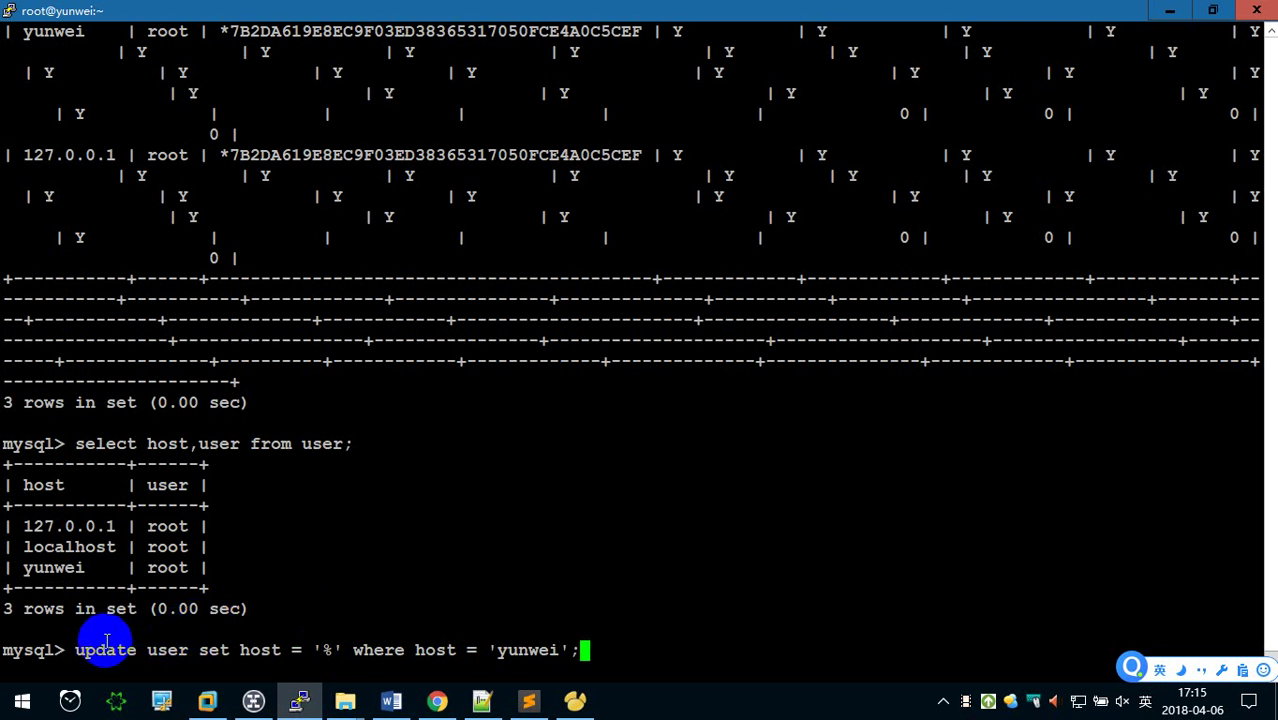
Run the update, then re-run the host/user listing to confirm root now has host %
drag(75, 650, 180, 652)
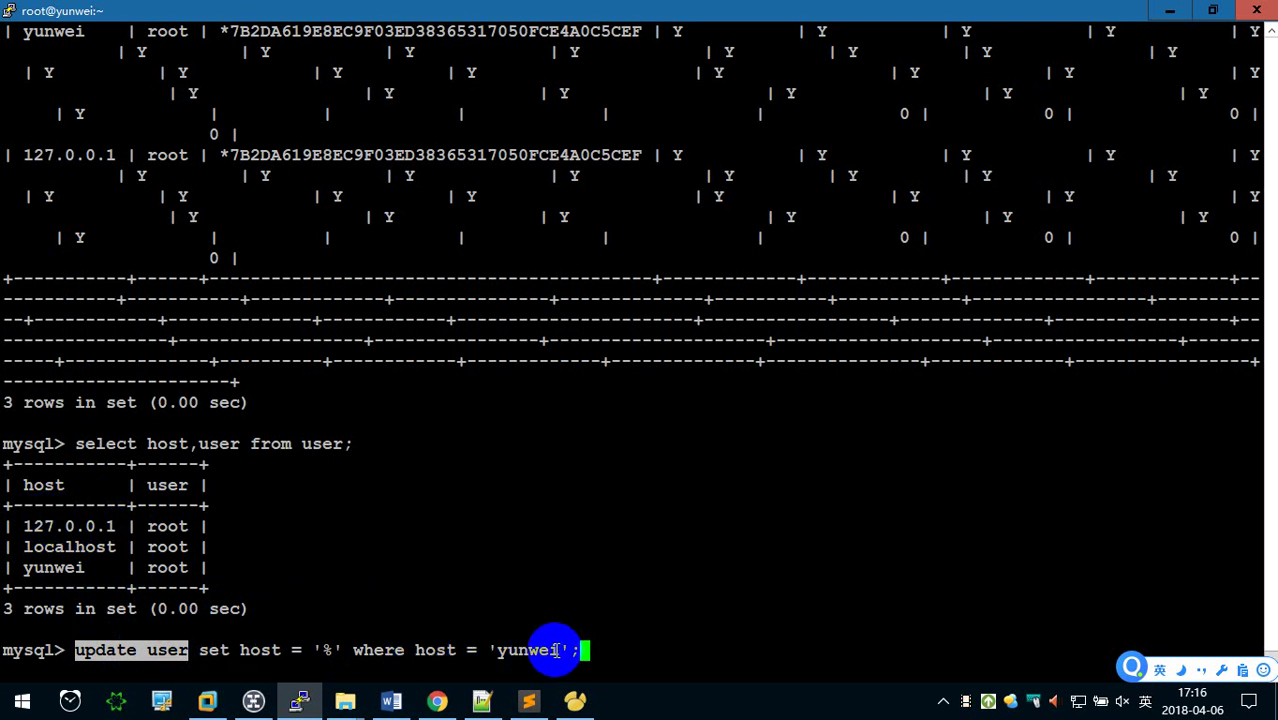
click(28, 568)
drag(28, 568, 186, 568)
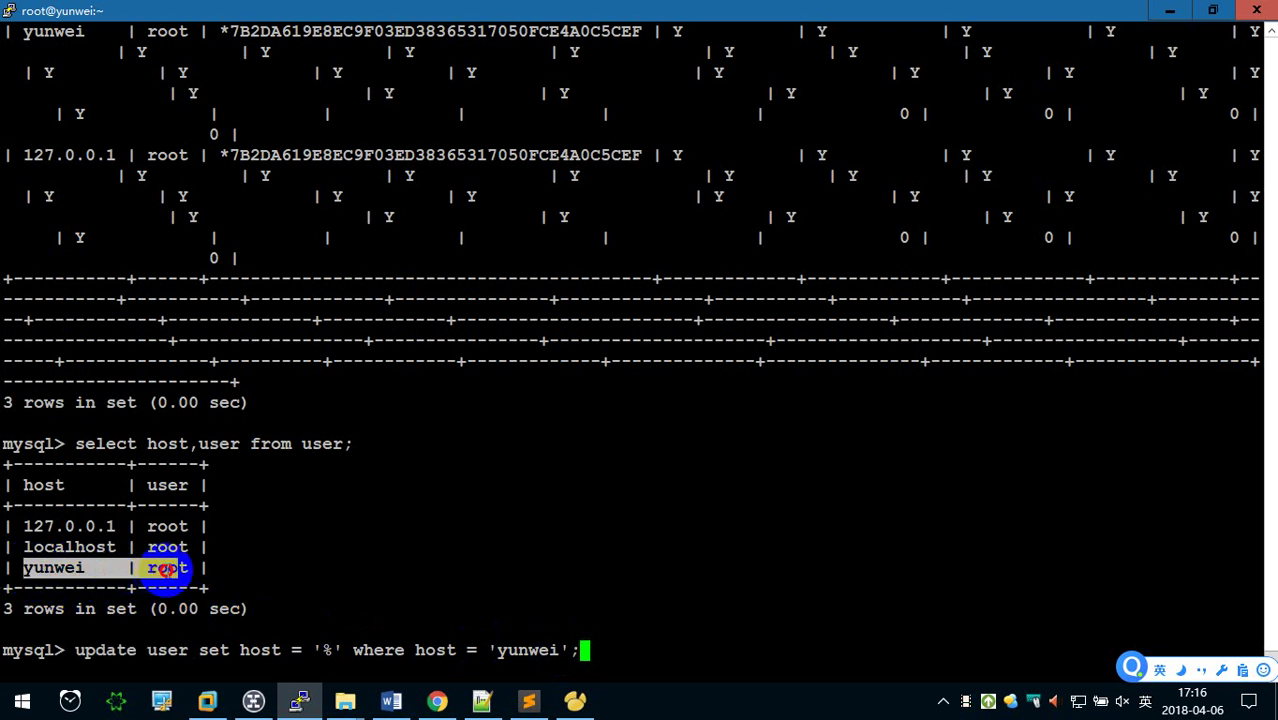
click(64, 568)
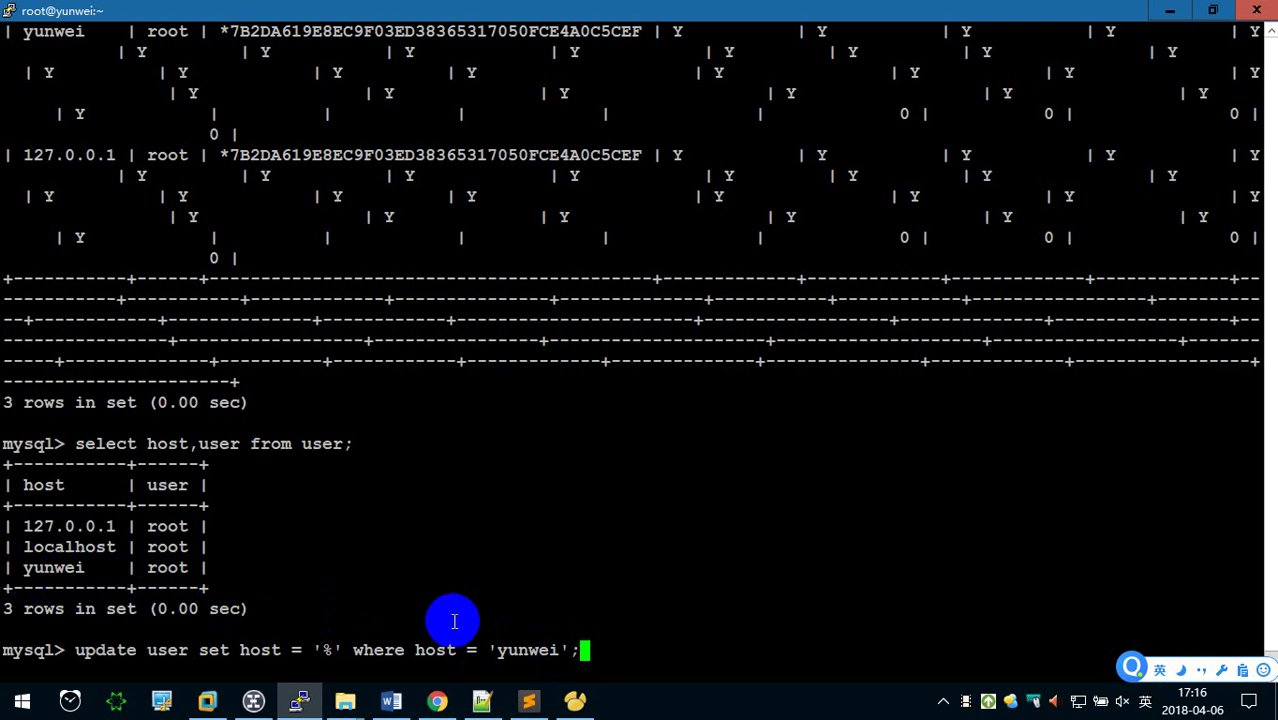
key(Return)
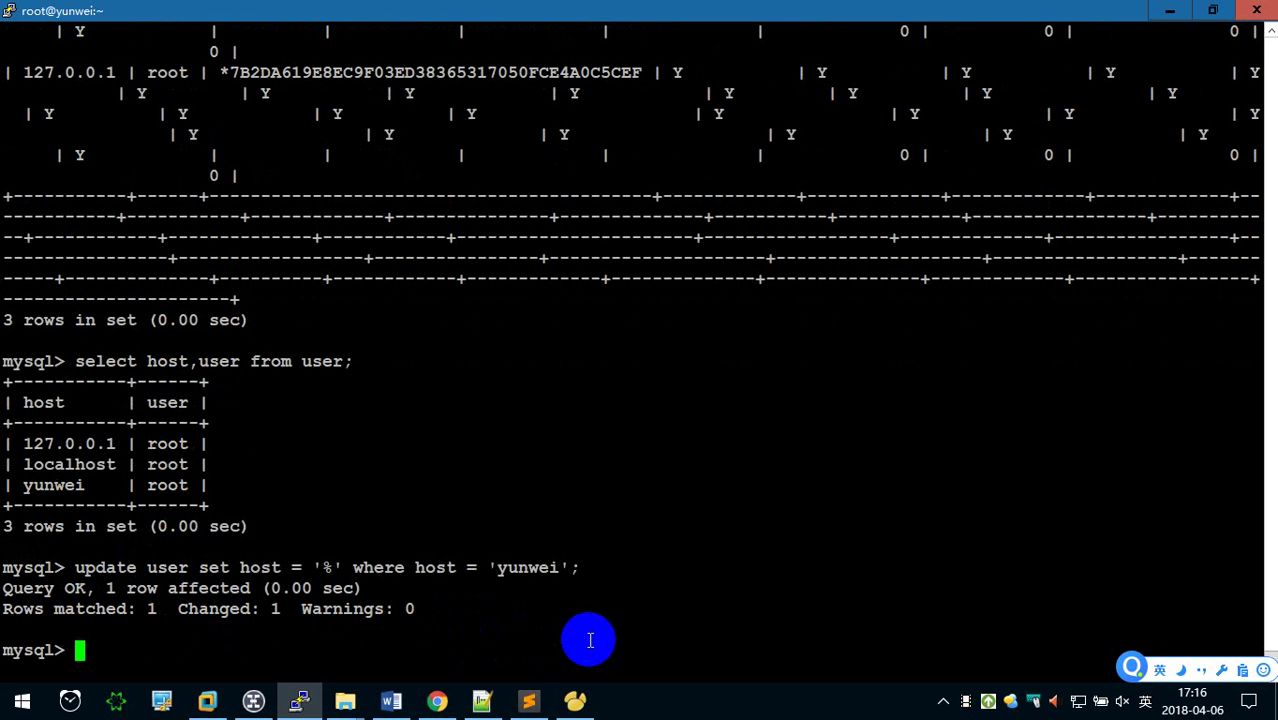
key(Up)
key(Up)
key(Return)
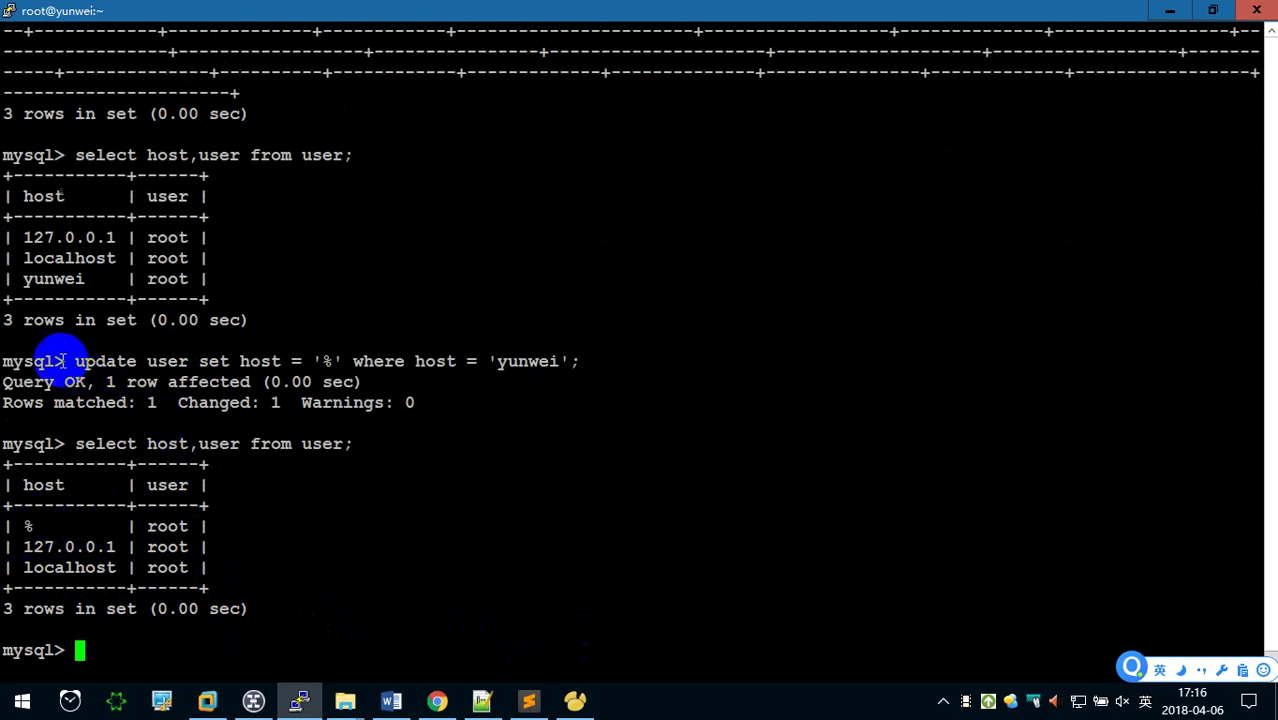
Screenshot the terminal output with a red box drawn around the % host
key(ctrl+alt+a)
drag(2, 336, 663, 562)
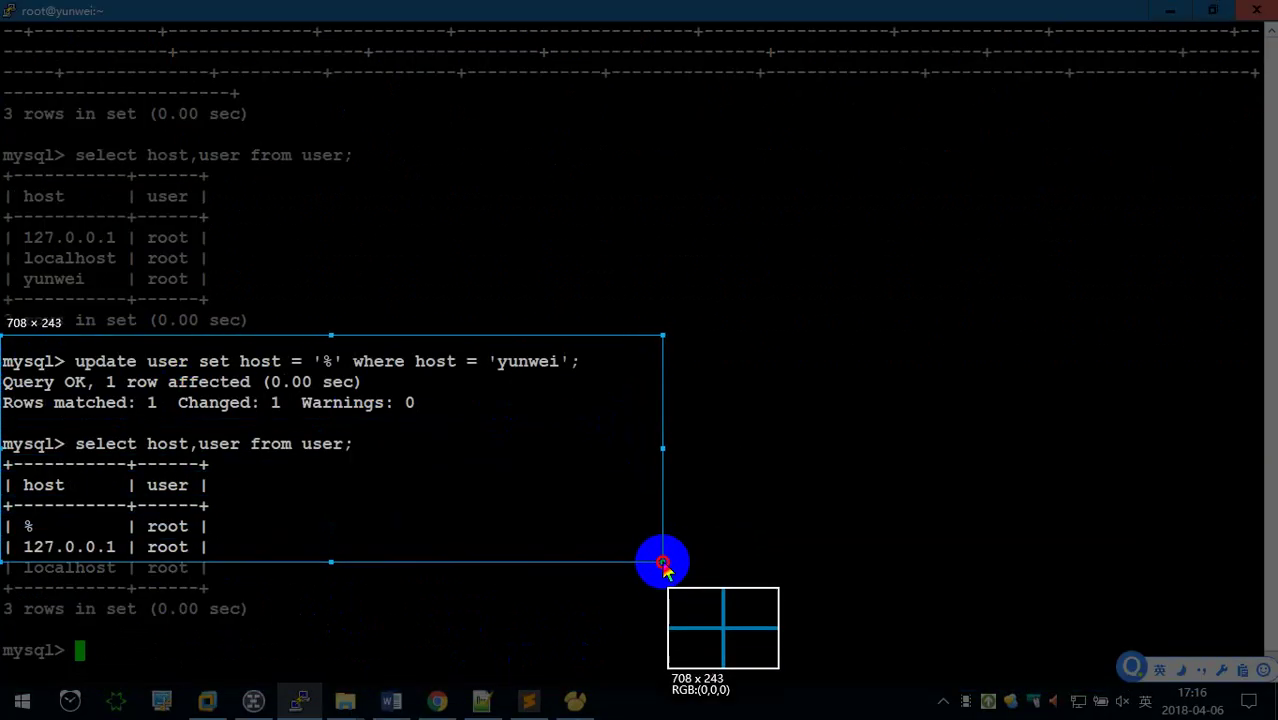
click(331, 579)
drag(99, 541, 11, 515)
click(640, 579)
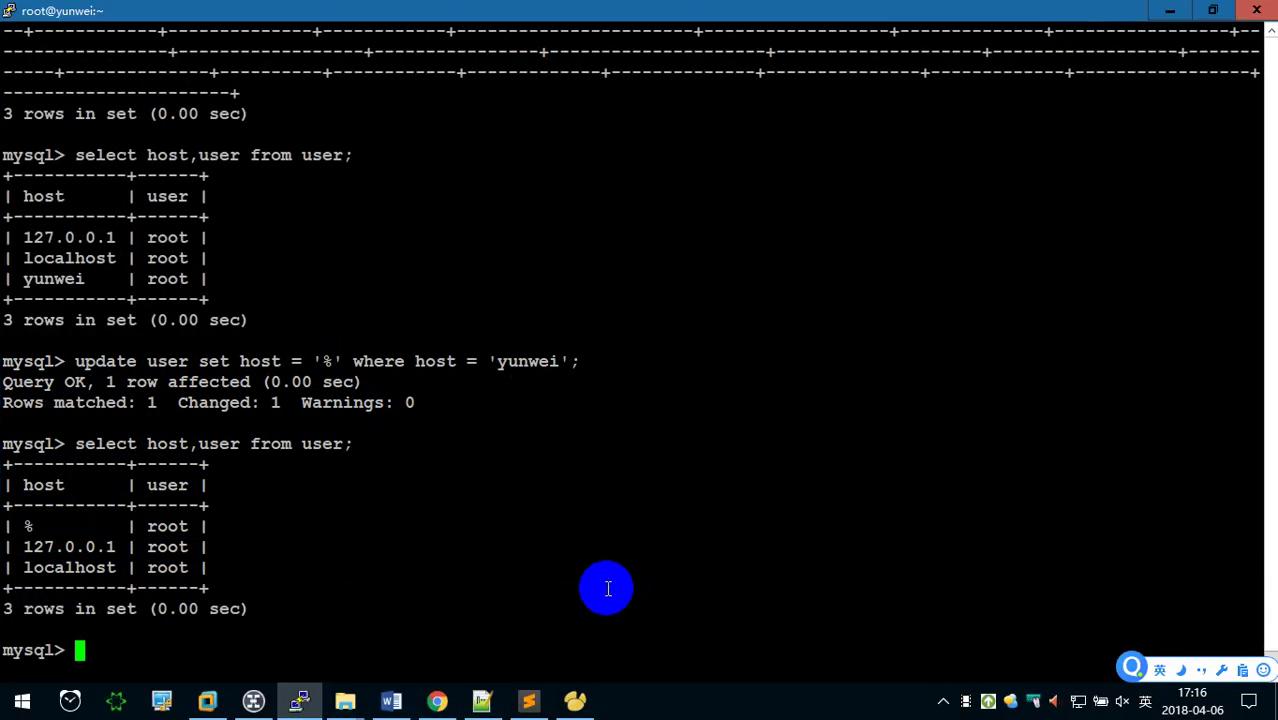
Paste the update-and-requery screenshot under step c in Word
click(391, 701)
scroll(499, 540, down, 1)
key(ctrl+v)
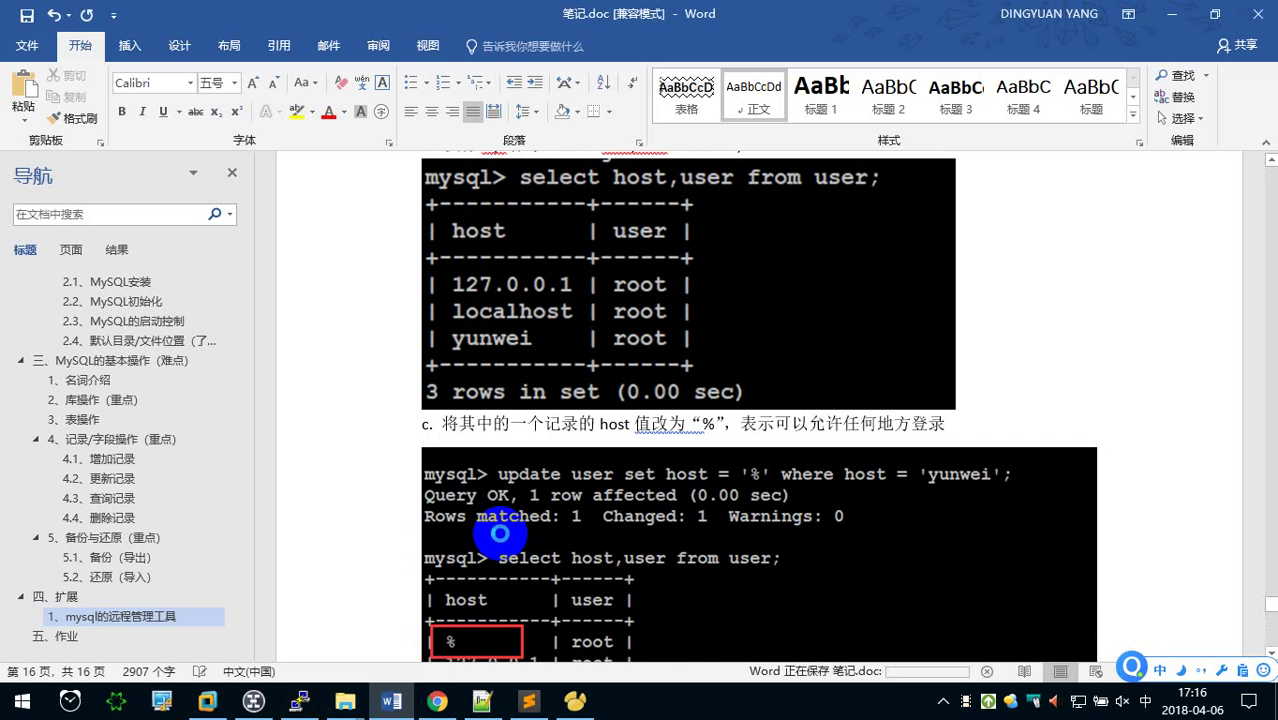
scroll(502, 535, down, 1)
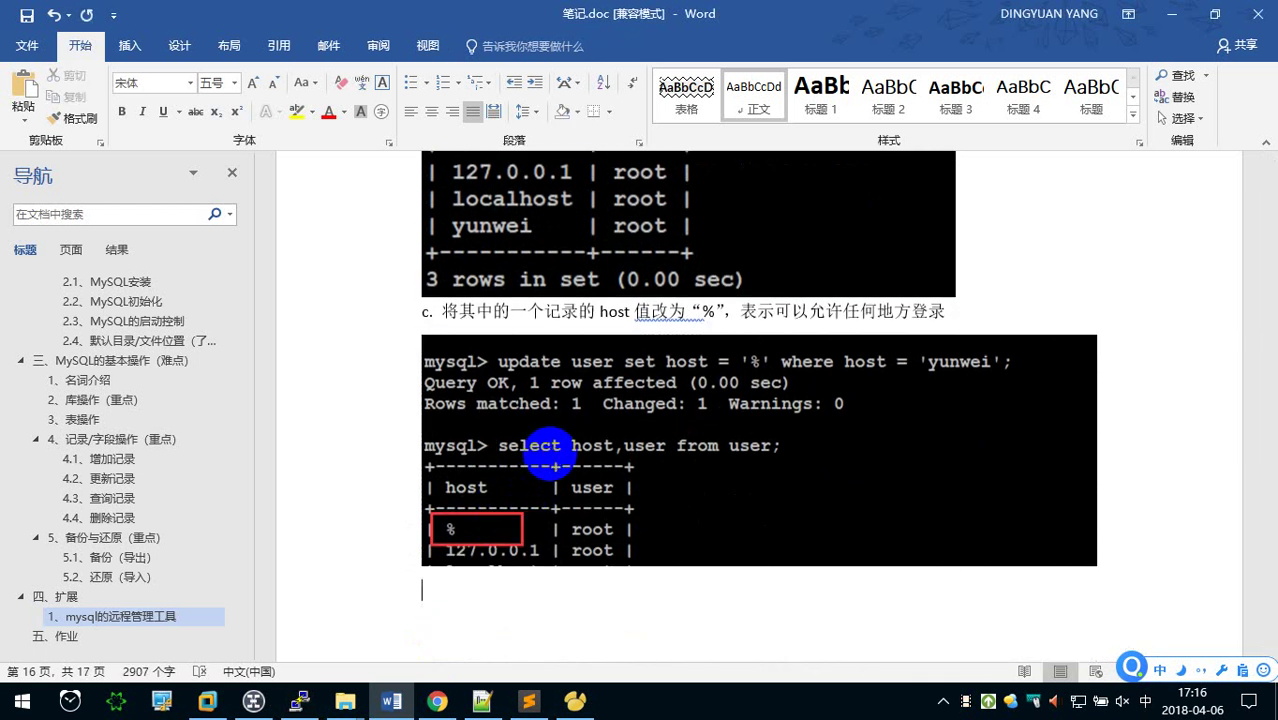
Add step 'd. 刷新权限表或者重启 mysql'
text(d.)
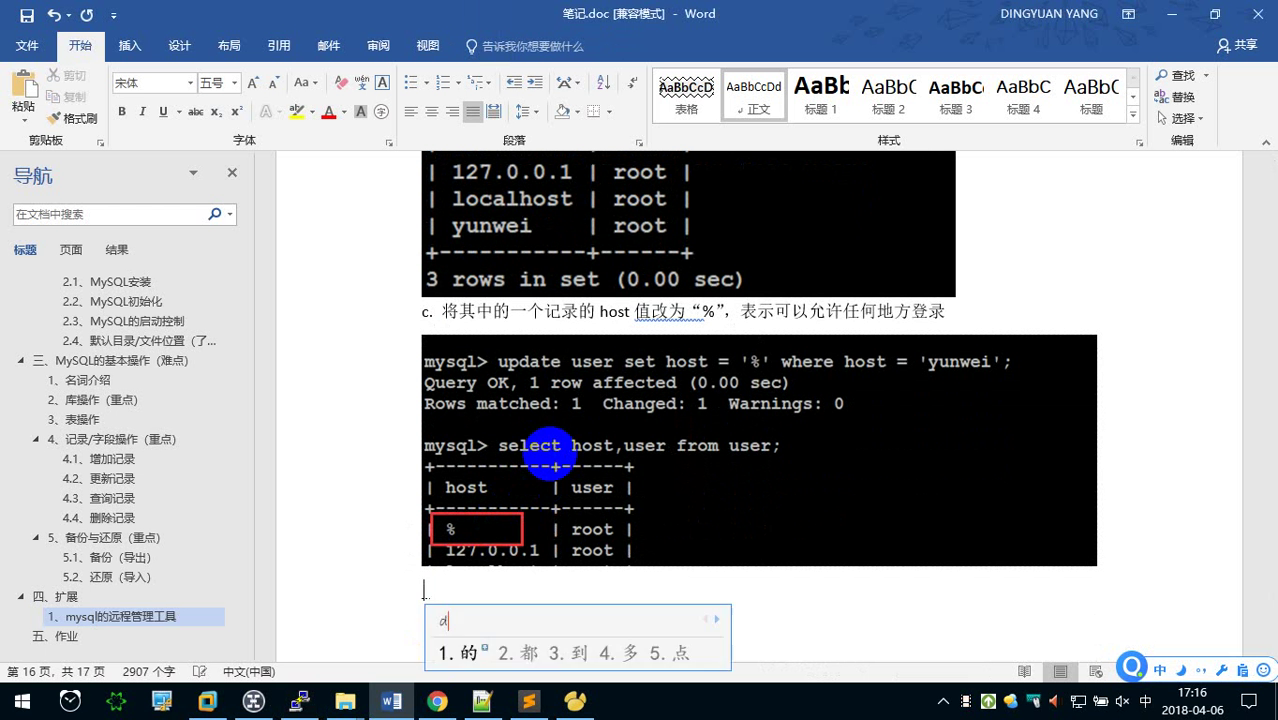
key(shift)
text(.)
key(shift)
text(shuaxin)
key(space)
text(quanxia)
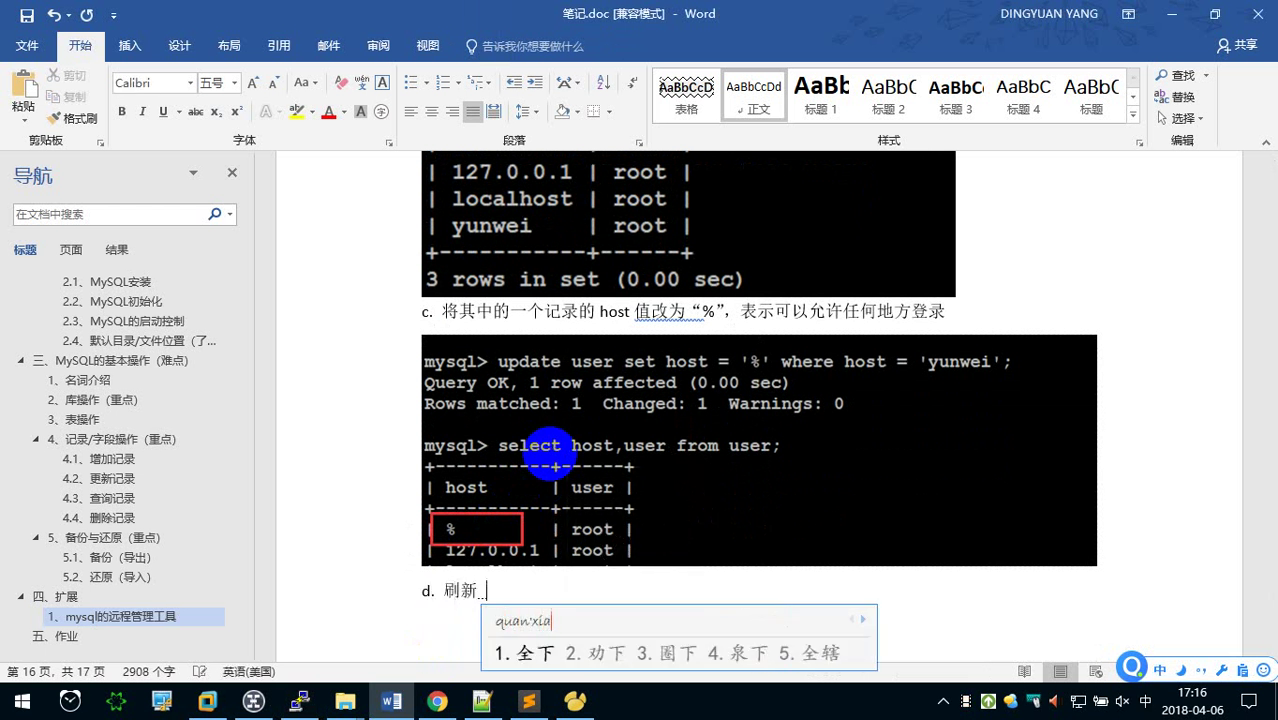
text(n)
key(space)
text(biao)
key(space)
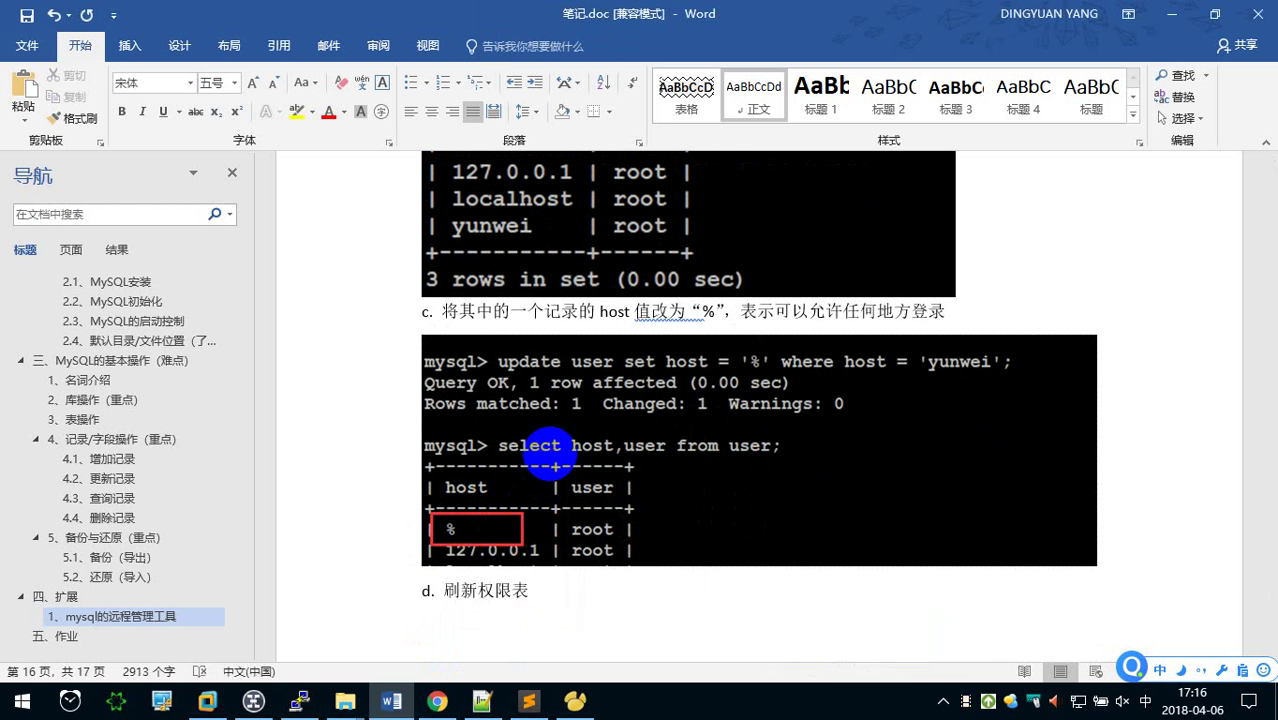
text(huo'z)
key(space)
text(chongqi)
key(space)
text(mysql)
key(space)
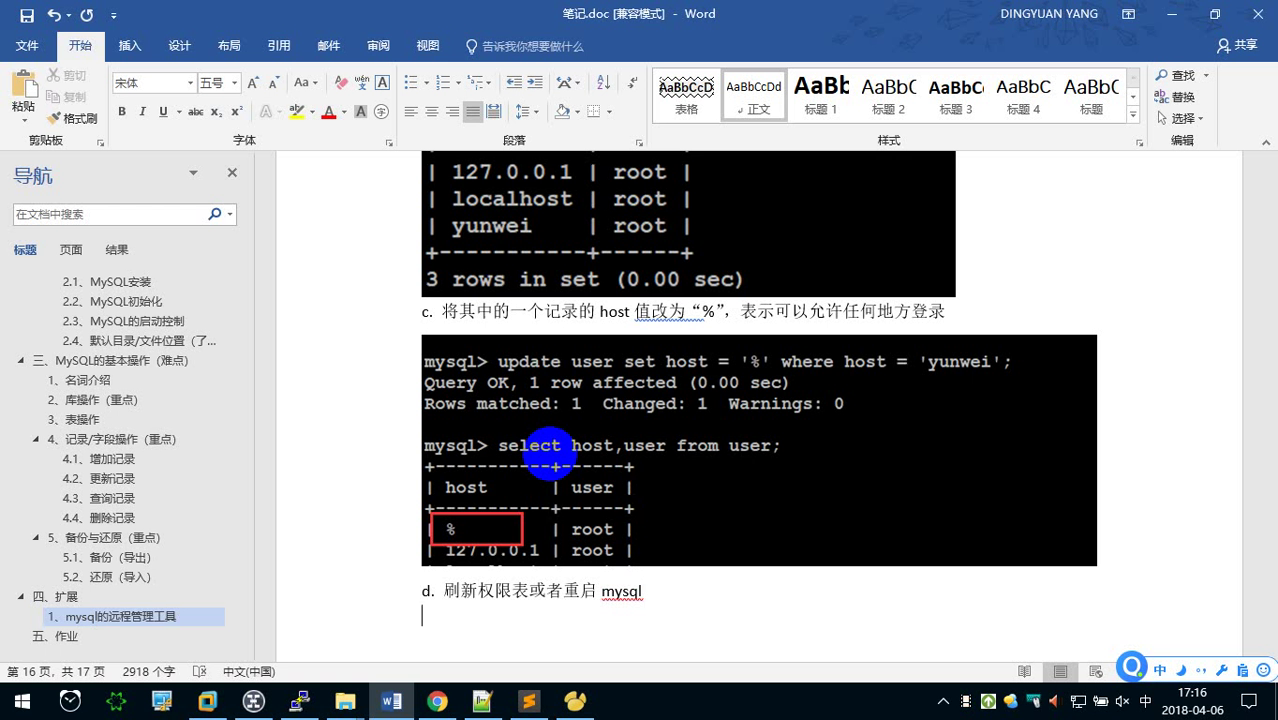
Begin the line '刷新权限：mysql' beneath step d
text(shuax)
key(space)
text(quanx)
key(space)
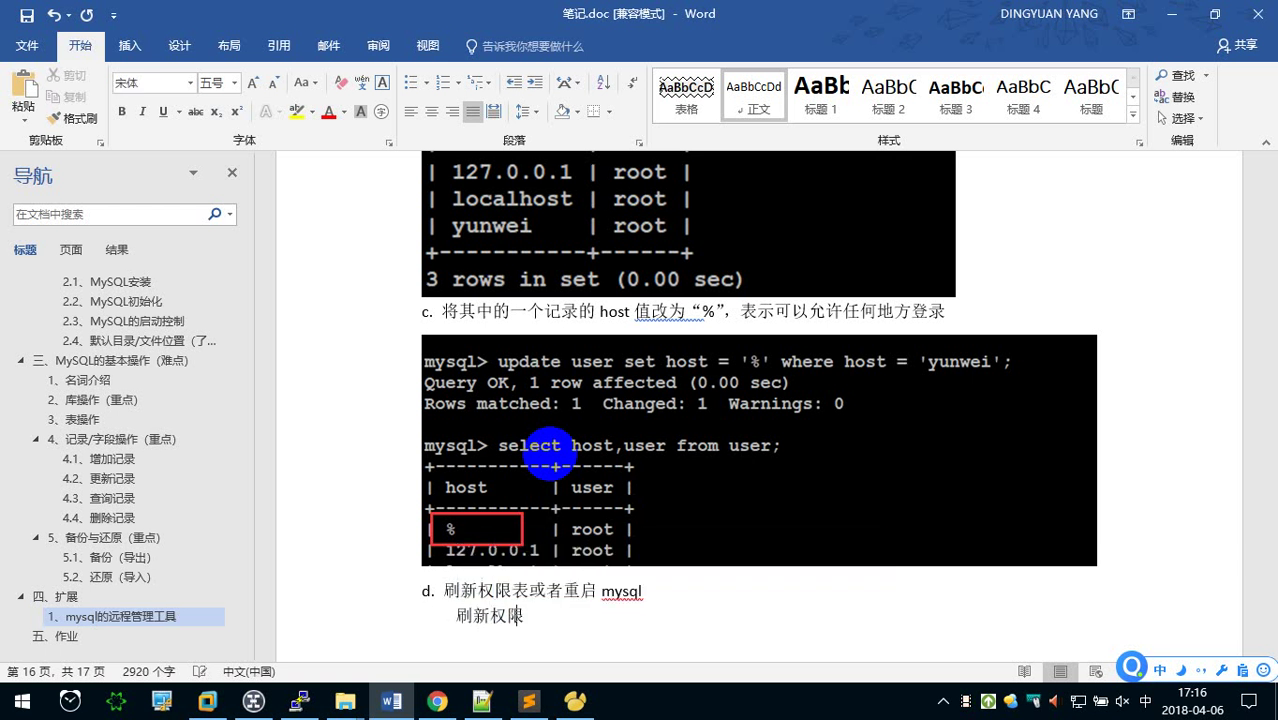
text(mysql)
key(Return)
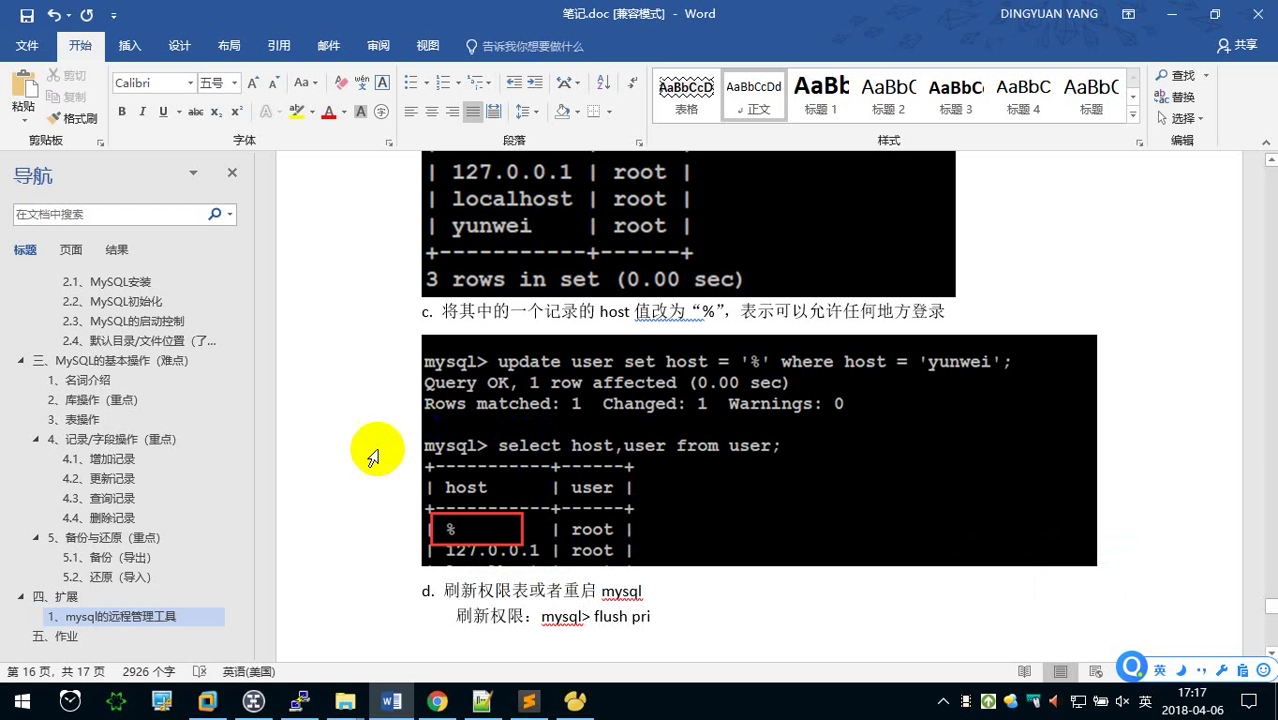
Check the spelling of 'privilege' in the 2.2 MySQL初始化 section
click(140, 301)
scroll(713, 379, down, 3)
scroll(757, 393, down, 3)
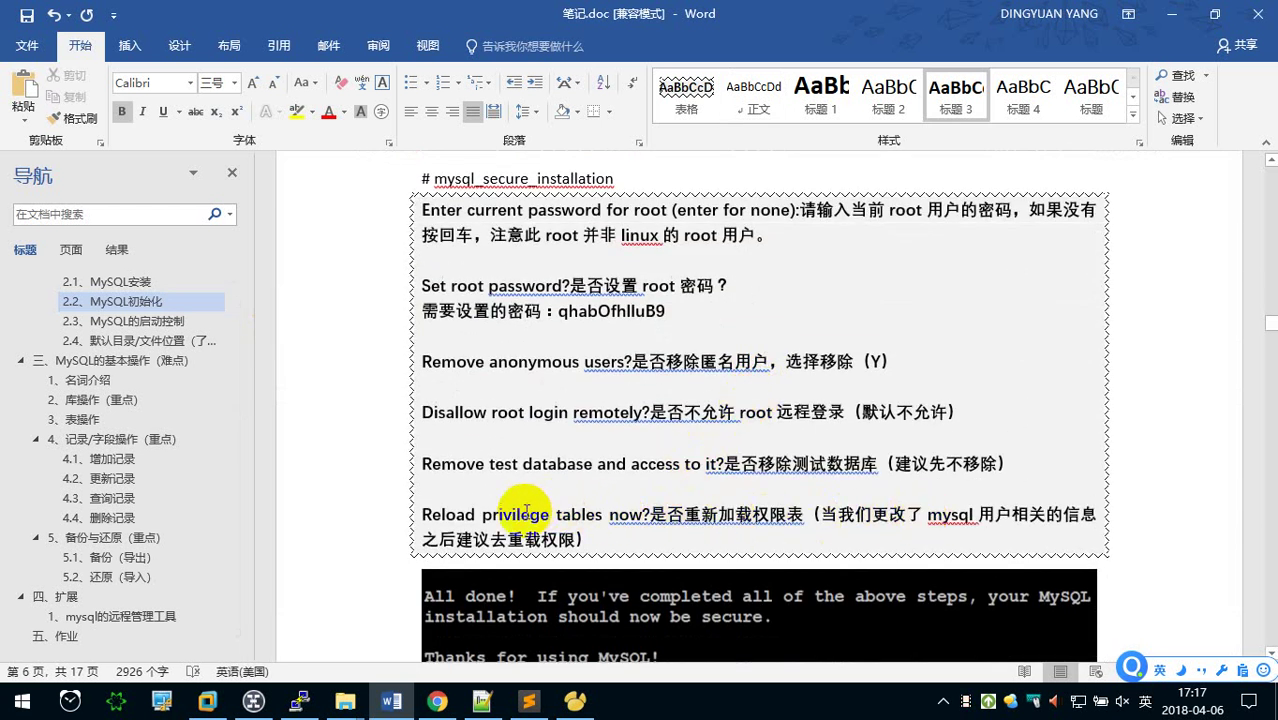
double_click(486, 514)
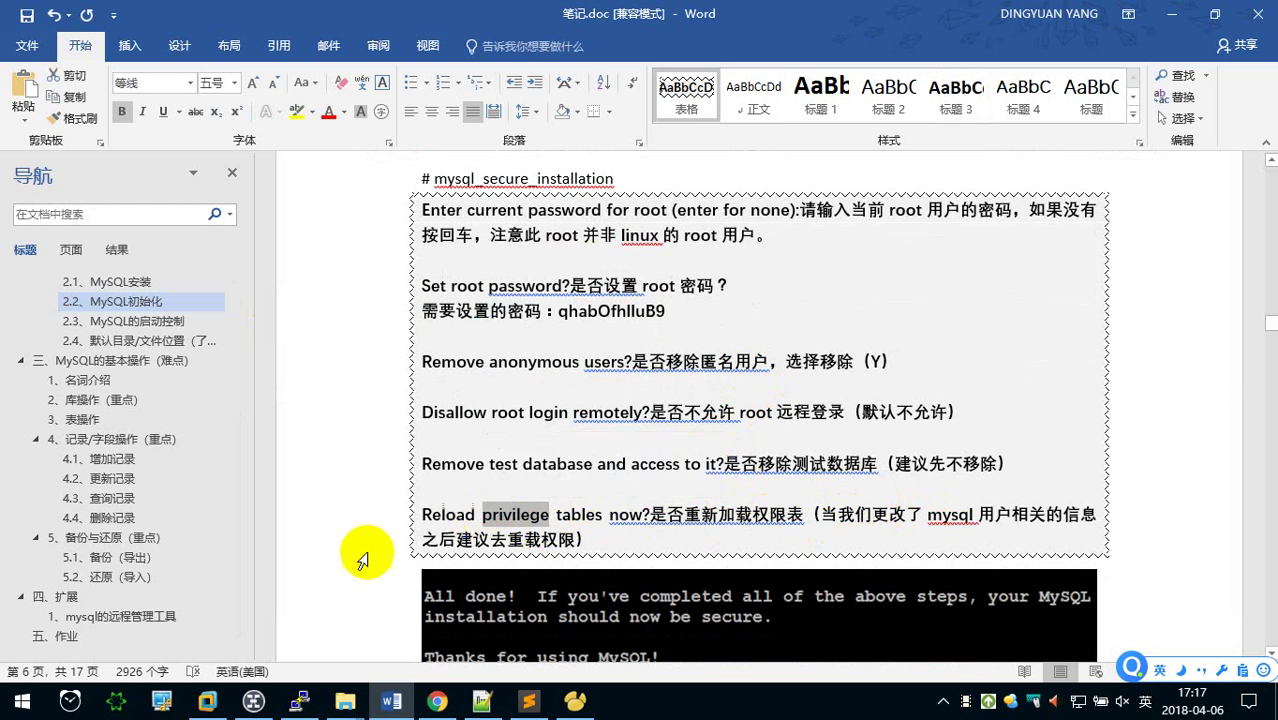
Complete the step d line as 'mysql> flush privileges;'
click(123, 616)
scroll(556, 499, down, 7)
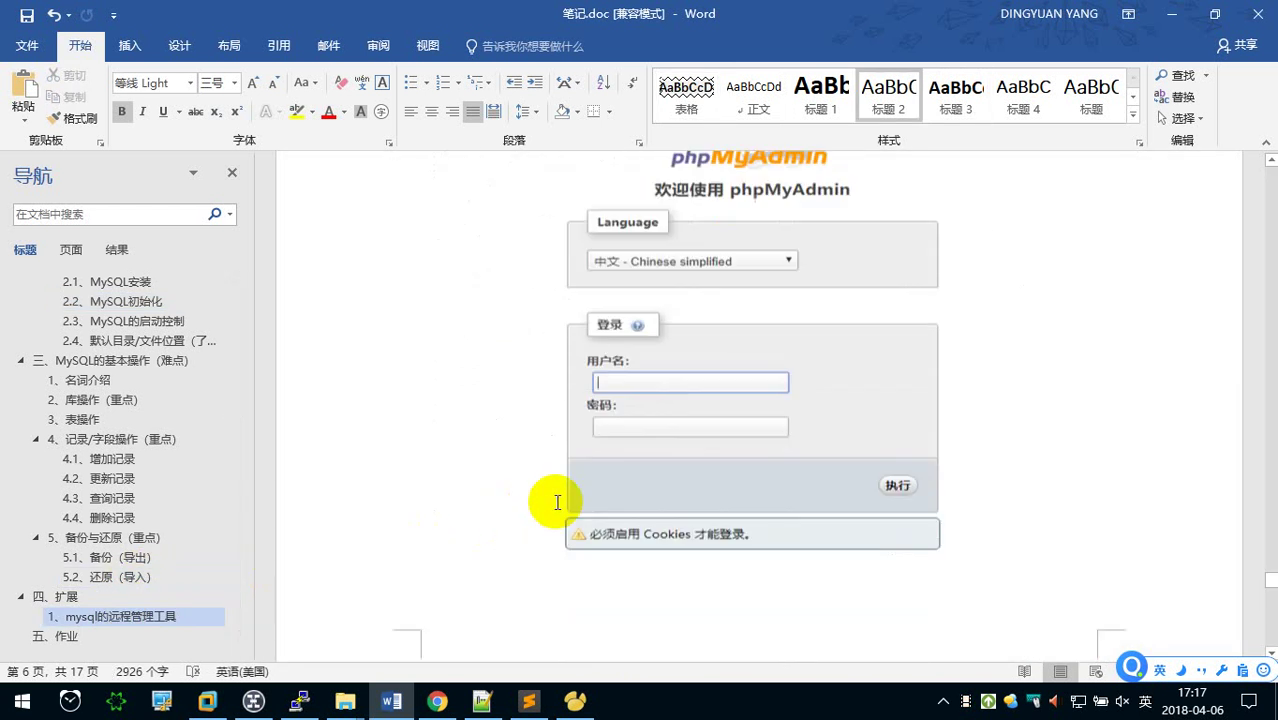
scroll(571, 491, down, 8)
scroll(571, 491, down, 8)
scroll(573, 495, down, 8)
scroll(571, 491, down, 5)
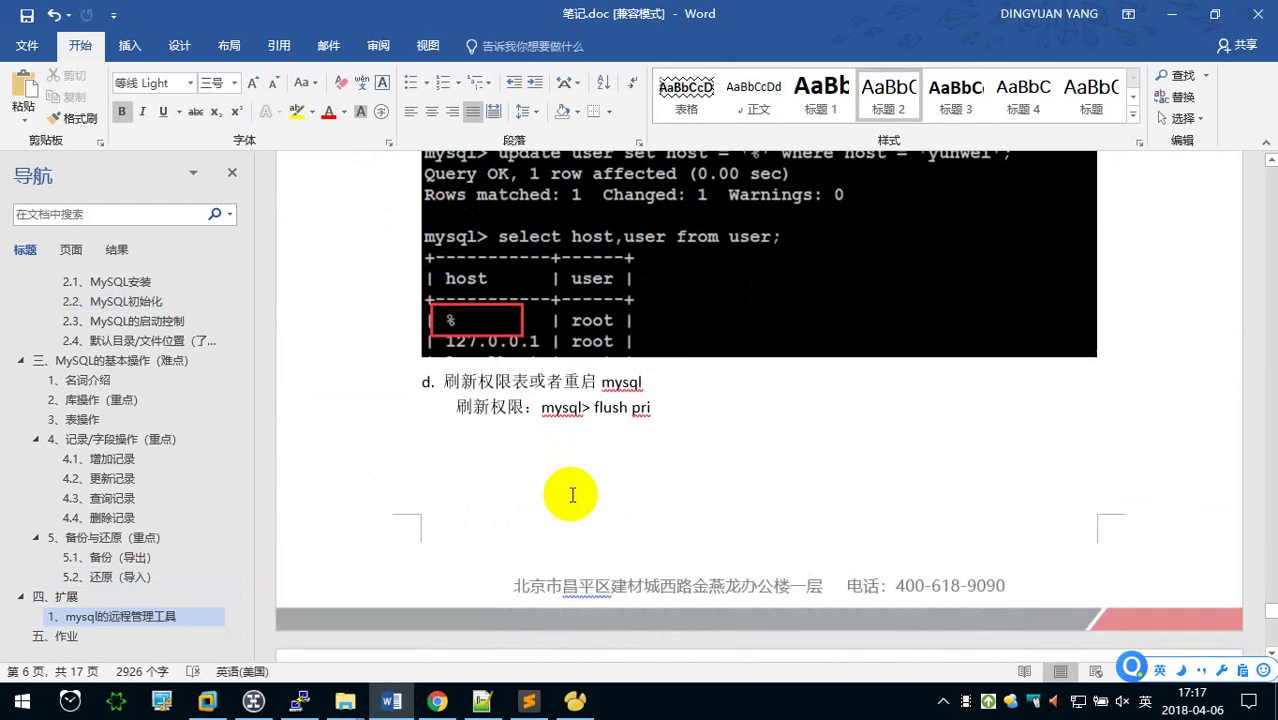
scroll(585, 531, down, 8)
scroll(608, 562, up, 1)
scroll(632, 388, up, 7)
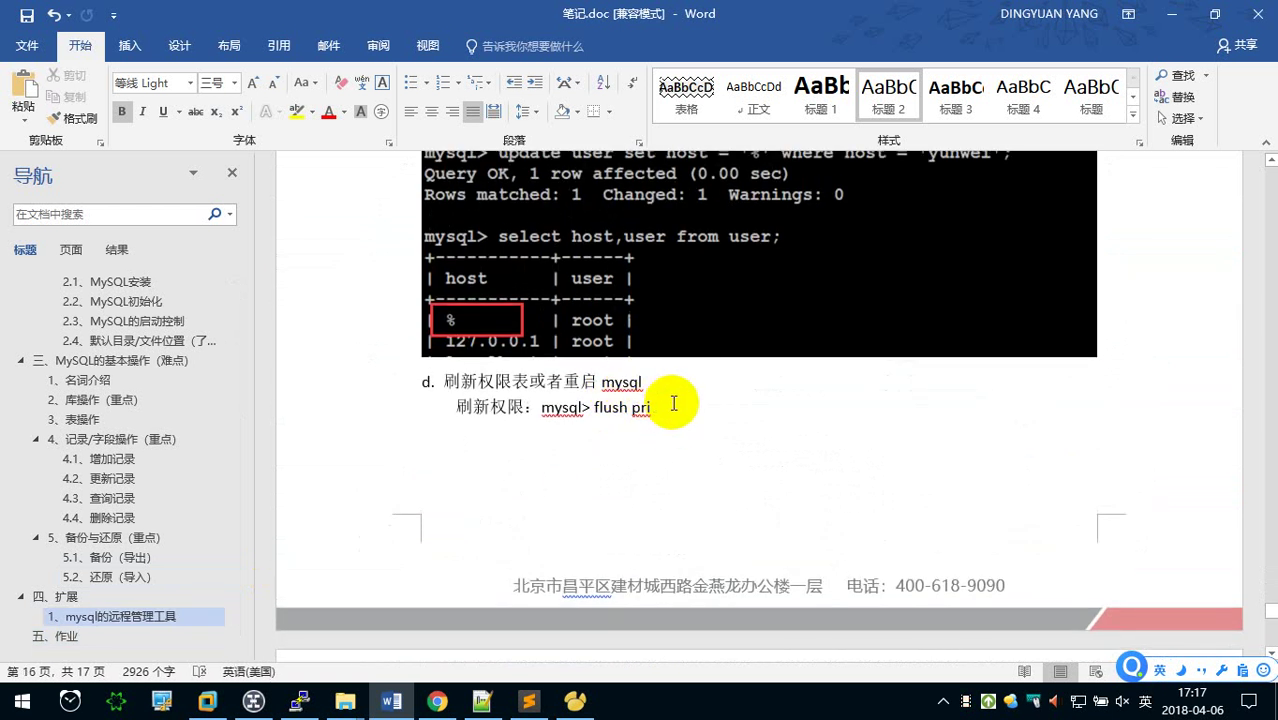
click(650, 407)
key(BackSpace)
key(BackSpace)
text(privileges;)
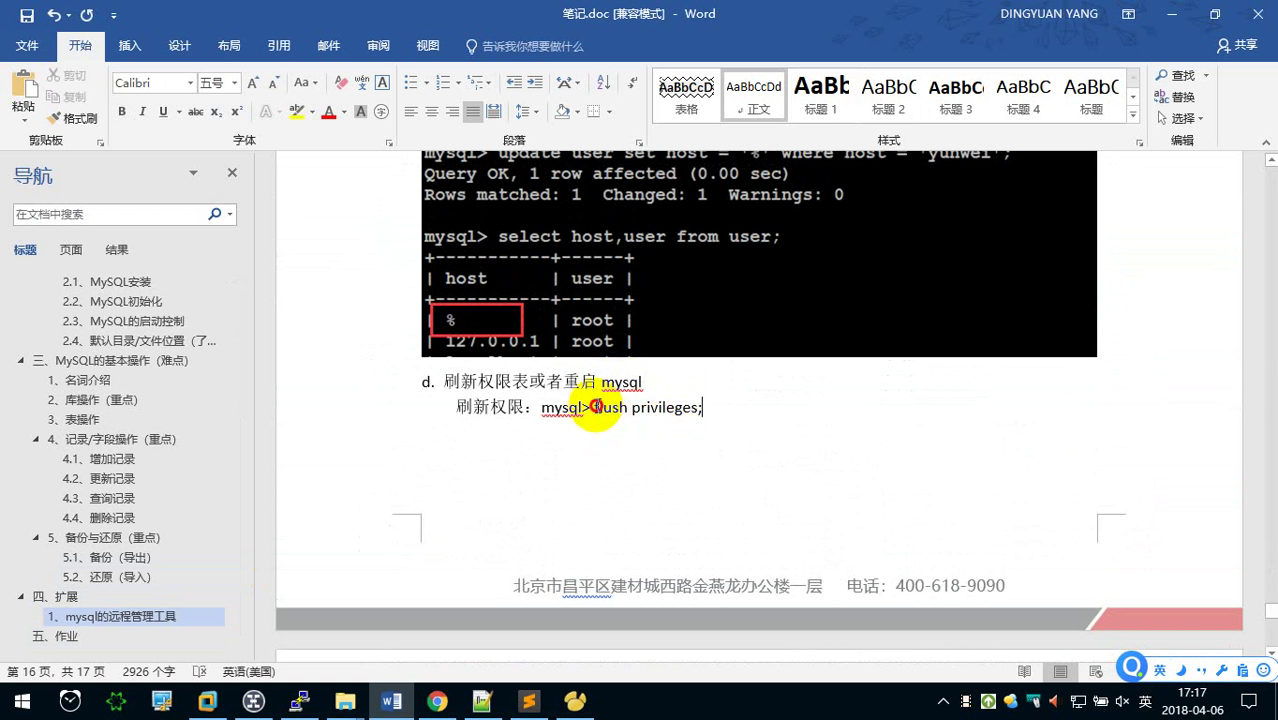
Copy the command into PuTTY and run 'flush privileges;'
drag(594, 406, 706, 409)
click(299, 700)
right_click(367, 559)
text(;)
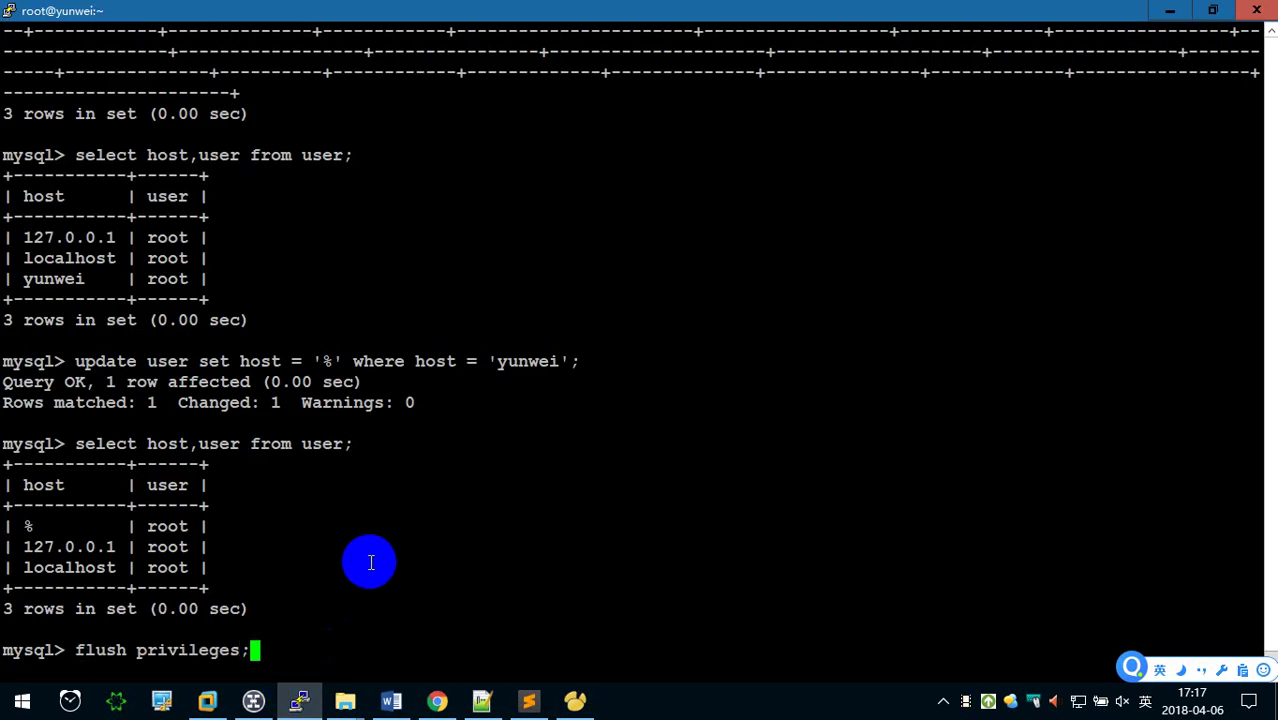
key(Return)
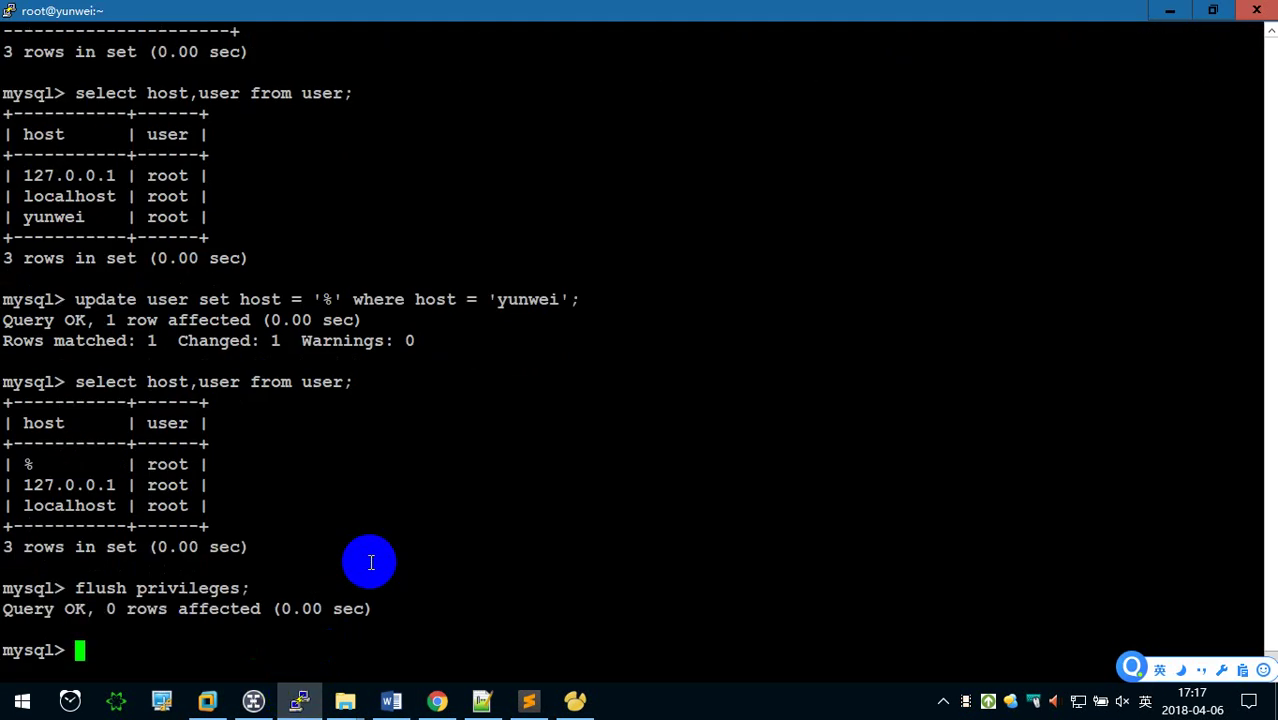
Capture the flush privileges Query OK output and paste it below the command line
key(ctrl+alt+a)
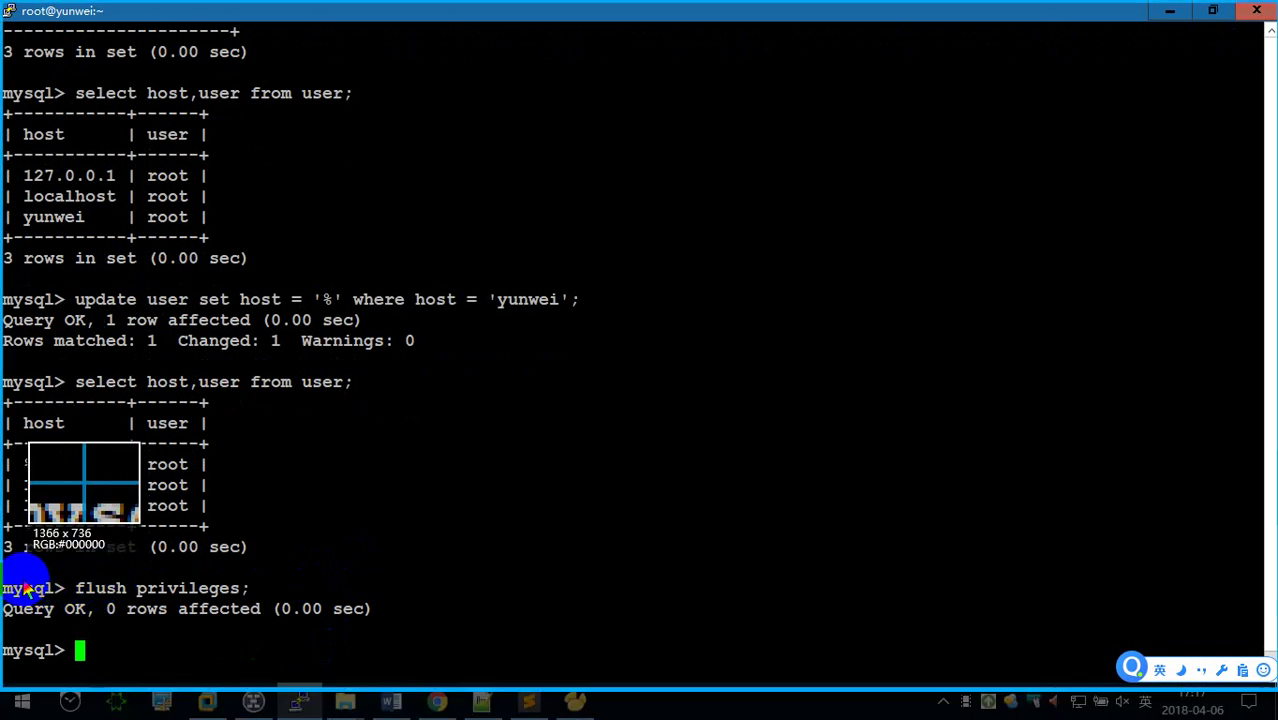
drag(2, 561, 432, 648)
click(420, 663)
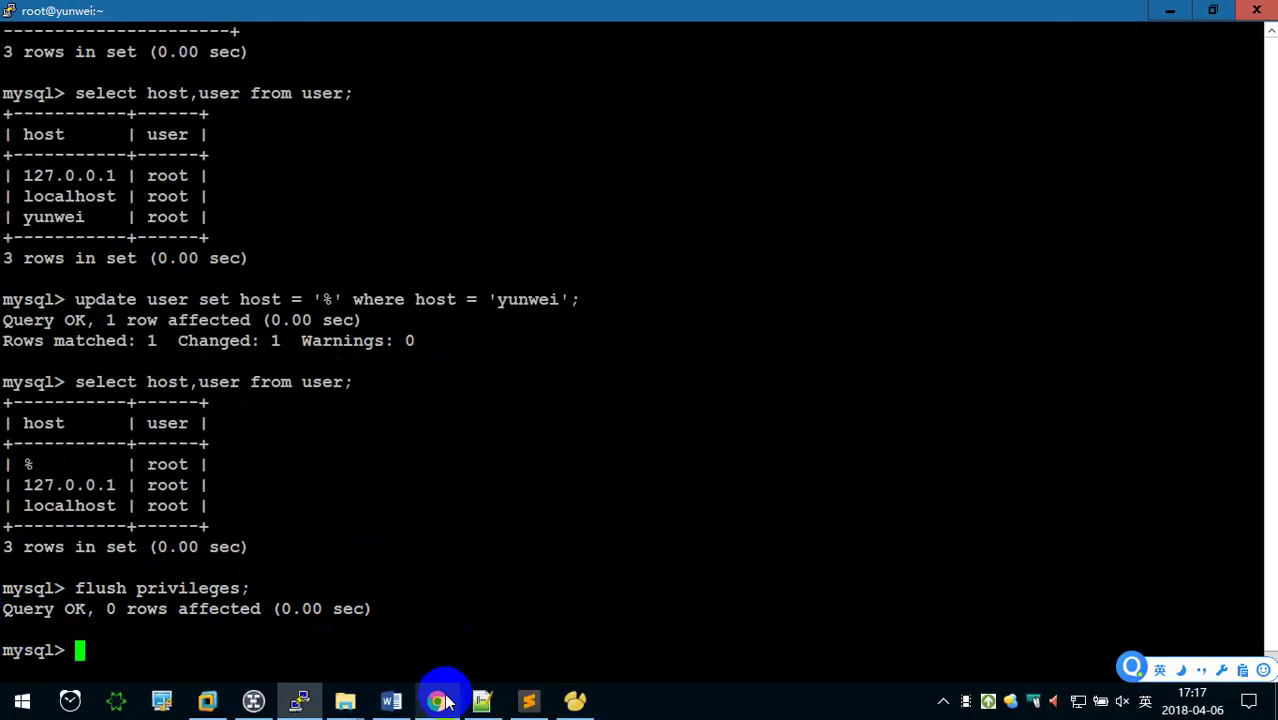
click(391, 700)
click(718, 412)
key(Return)
key(ctrl+v)
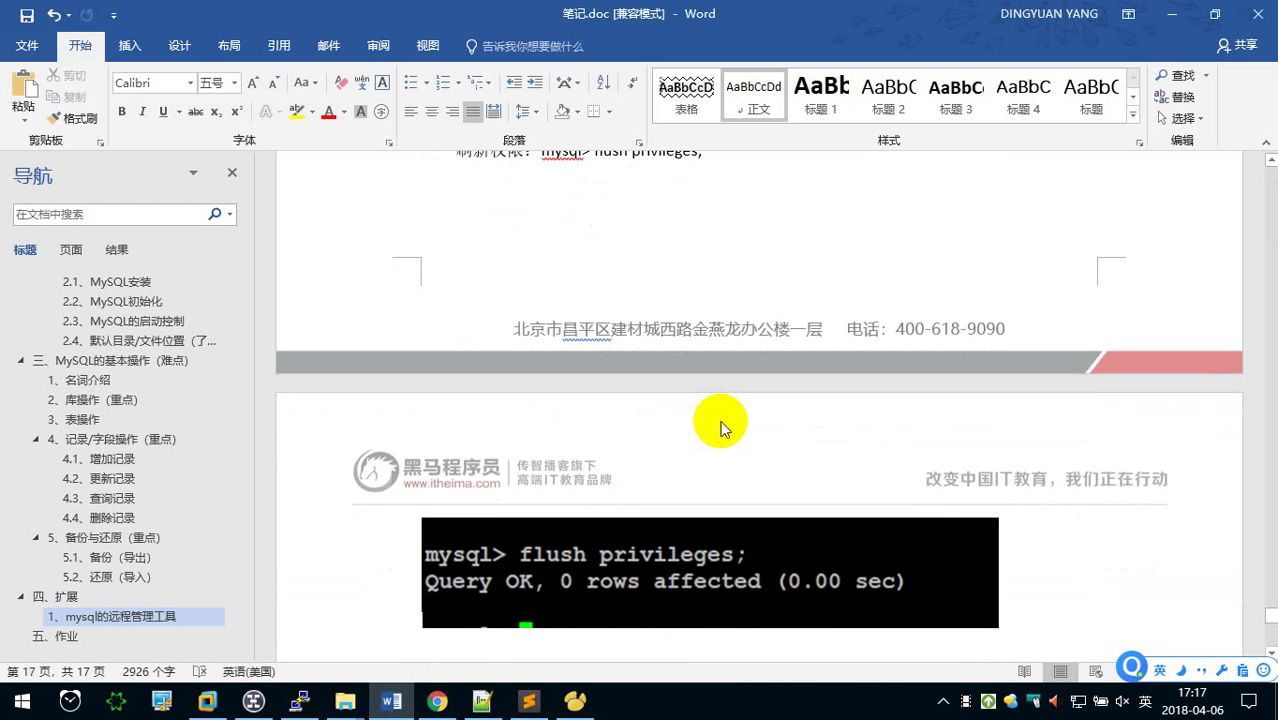
Make the 刷新权限 command line bold with yellow highlight
scroll(721, 422, up, 1)
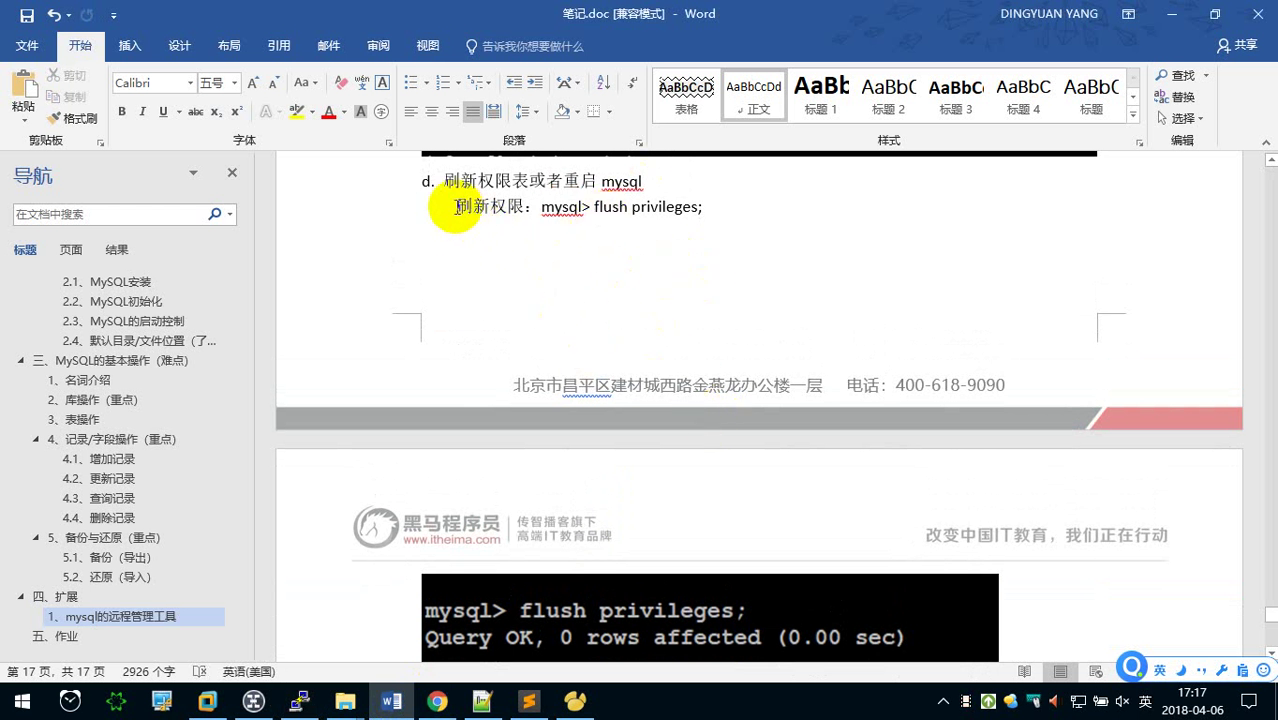
drag(455, 206, 705, 210)
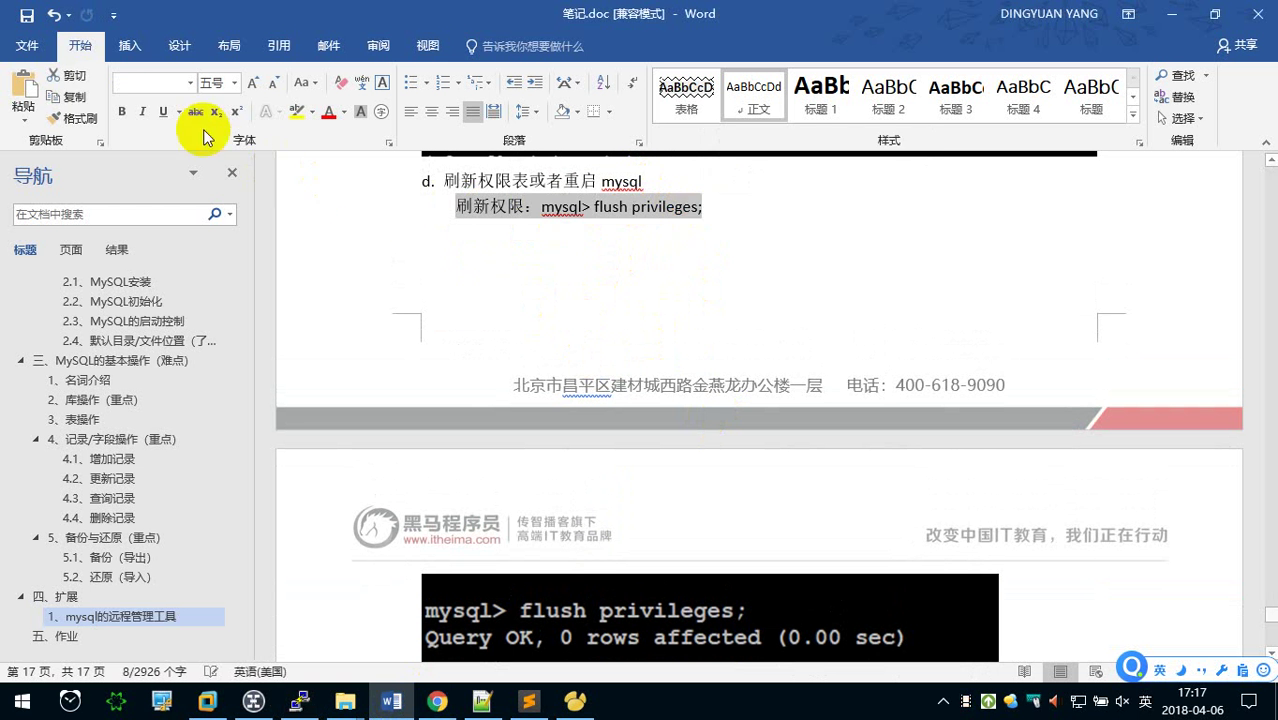
click(122, 111)
click(295, 116)
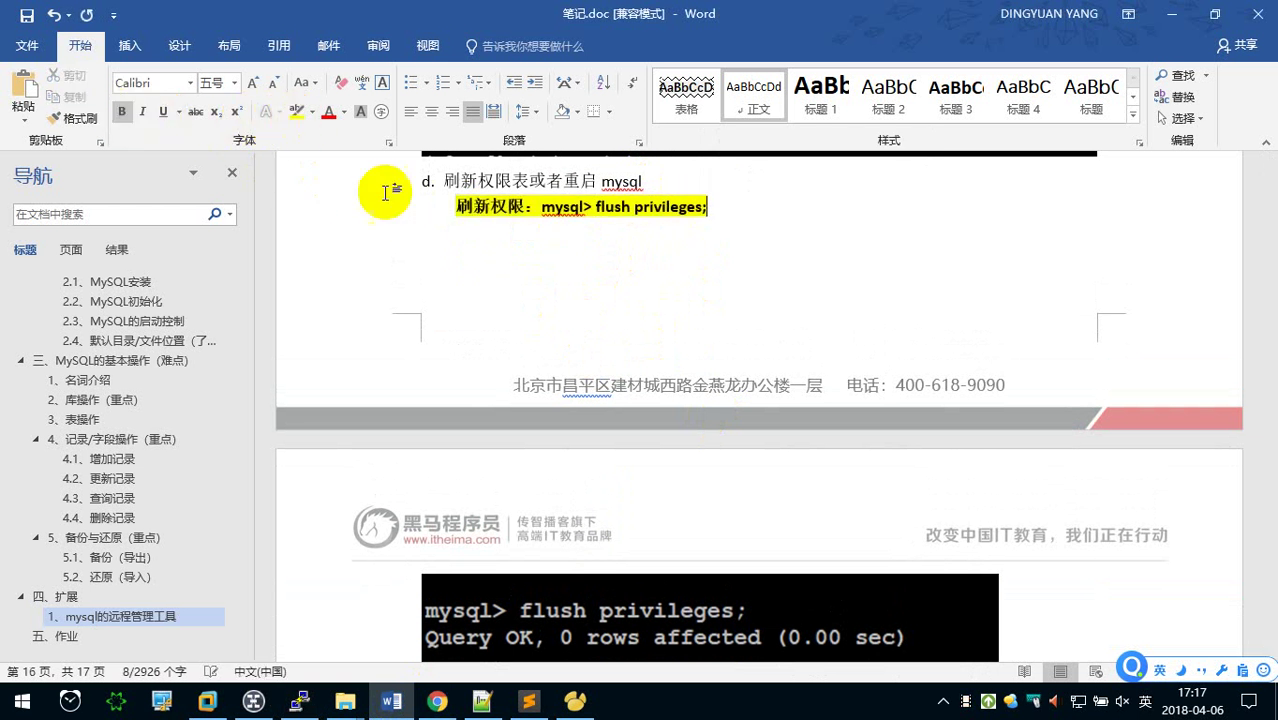
click(494, 251)
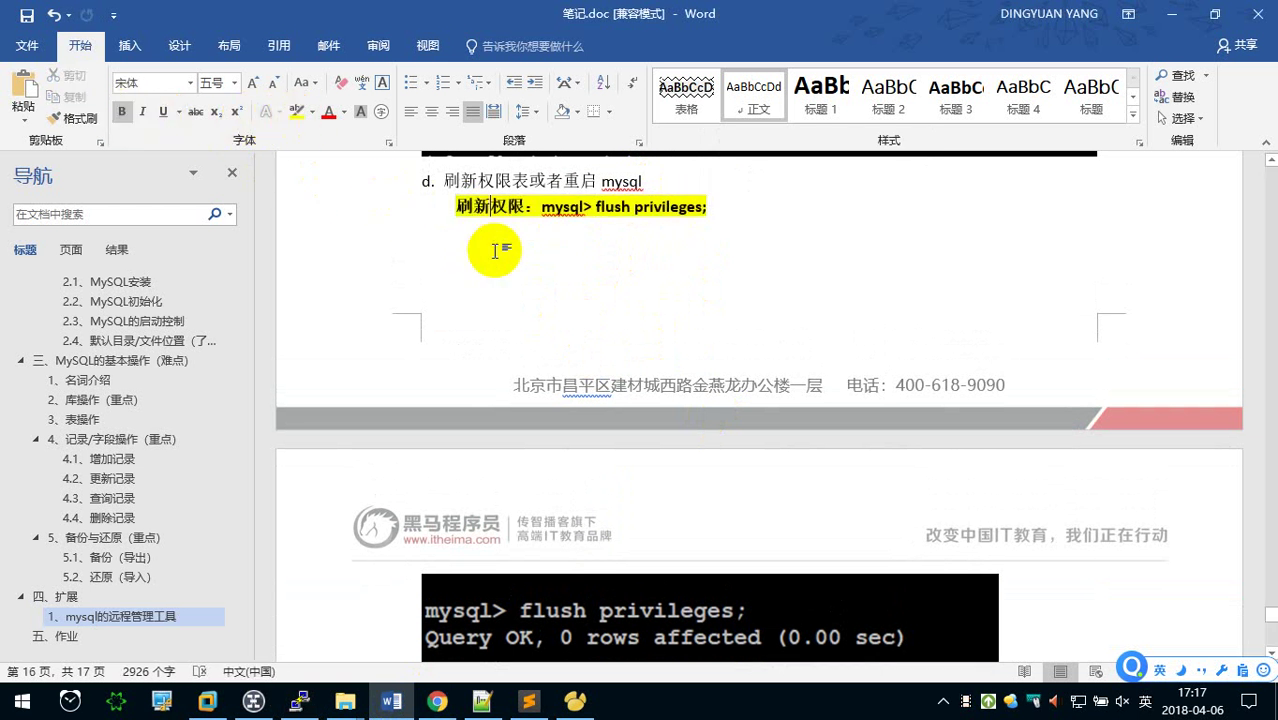
scroll(500, 251, down, 2)
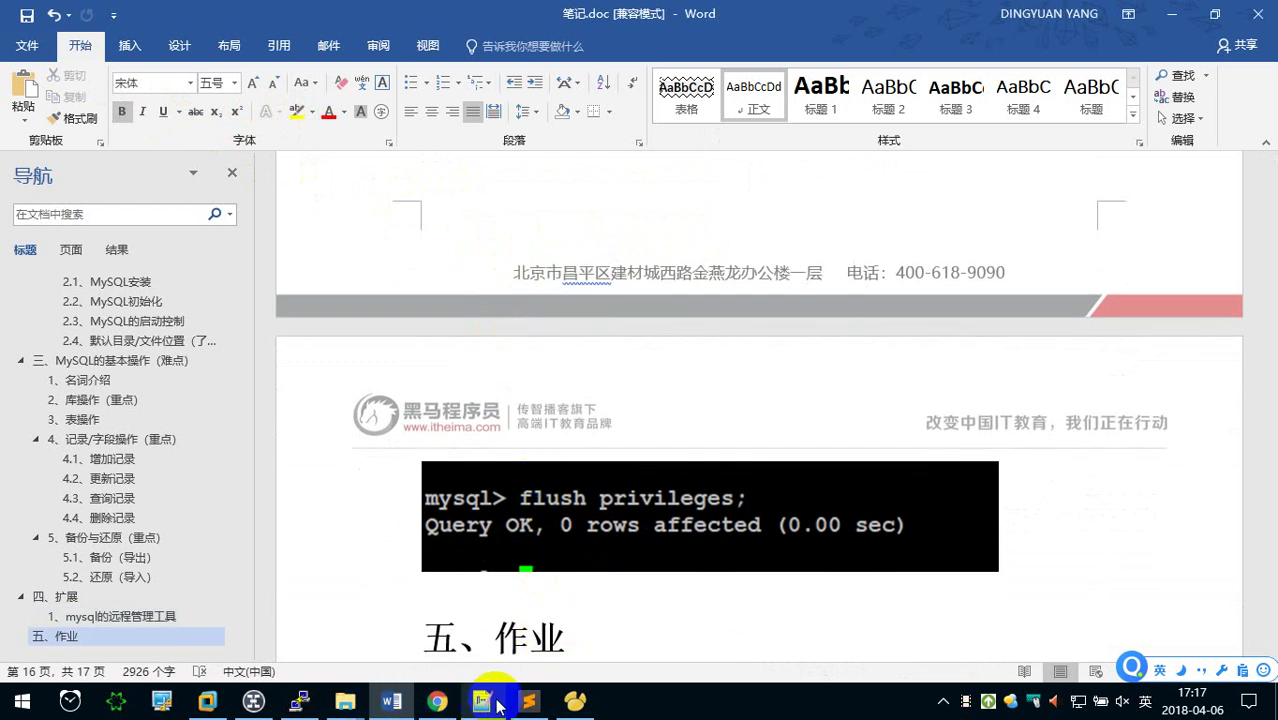
Dismiss the 1130 error and retest the 192.168.21.140 connection in Navicat
click(575, 700)
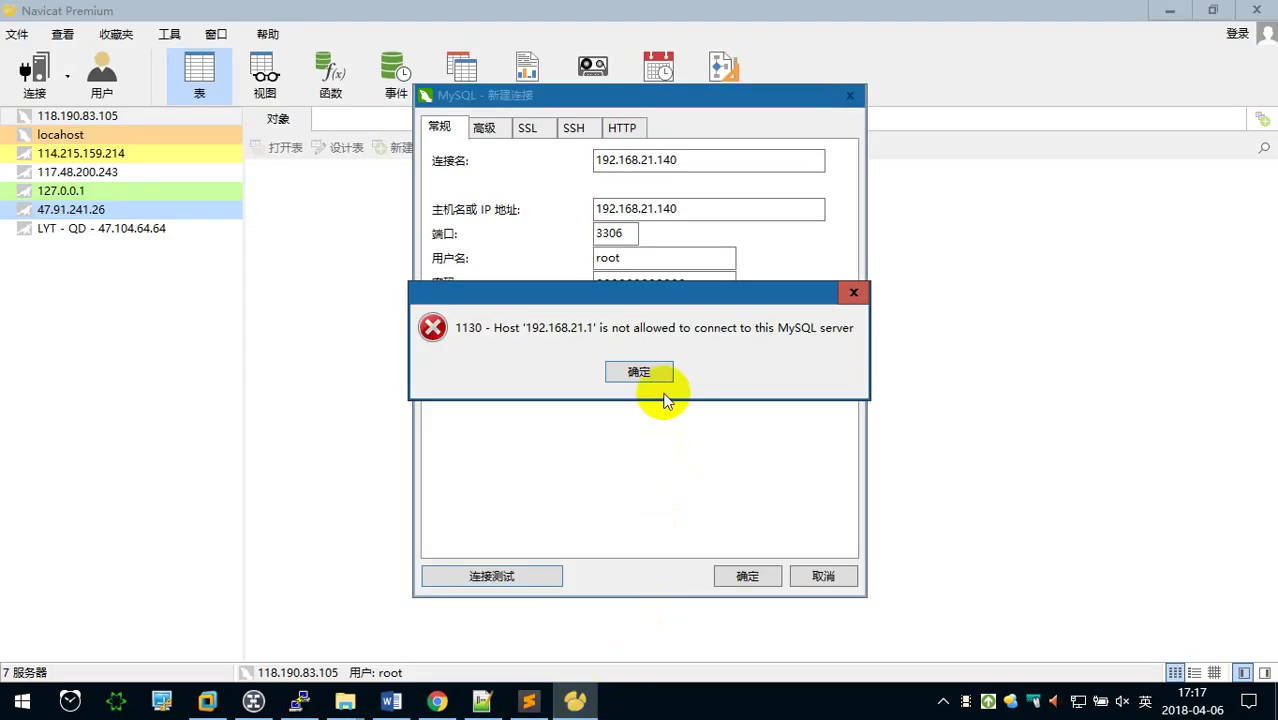
click(638, 371)
click(517, 575)
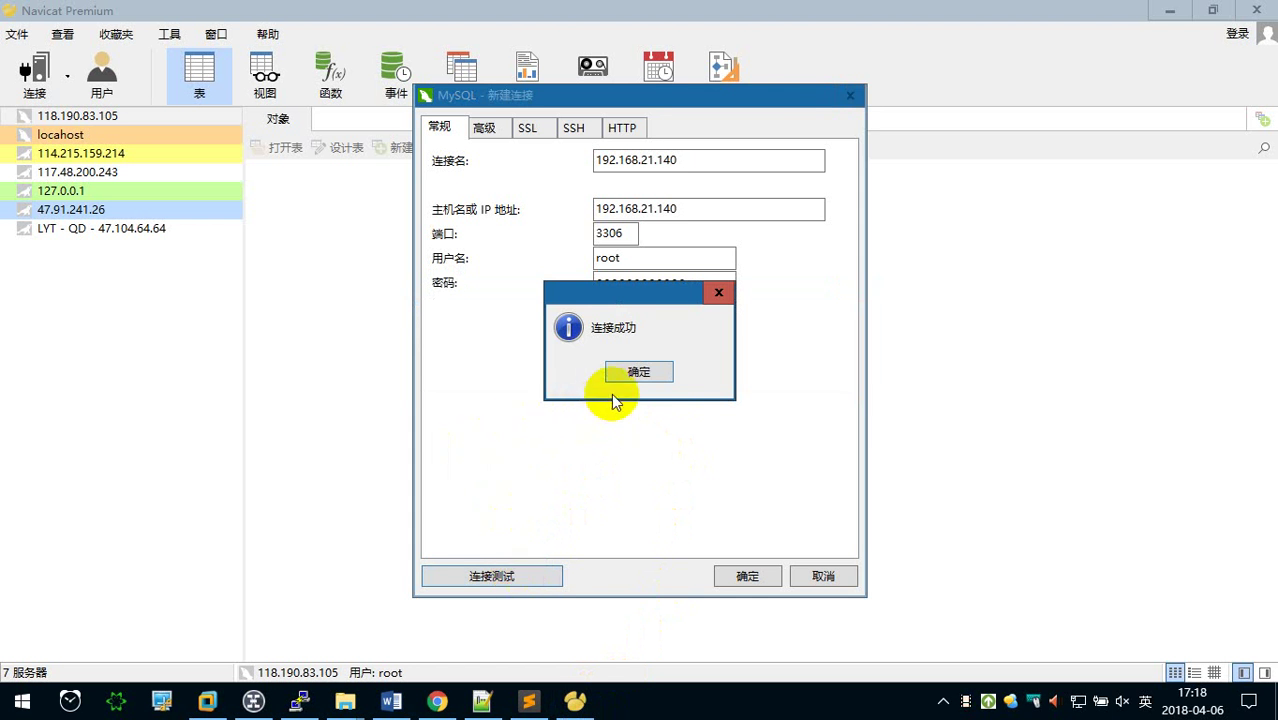
Screenshot the 连接成功 message and return to Word
key(ctrl+alt+a)
mouse_move(420, 249)
mouse_down()
mouse_move(805, 440)
mouse_move(858, 432)
mouse_up()
click(842, 449)
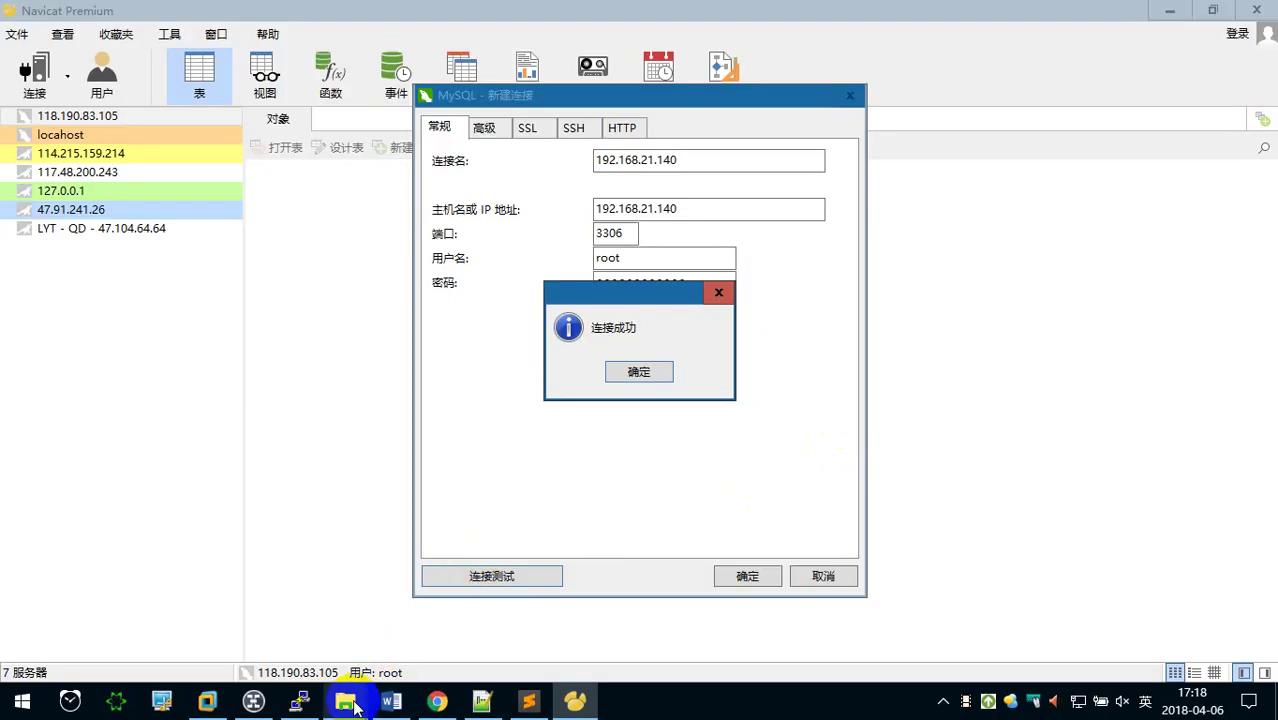
click(391, 701)
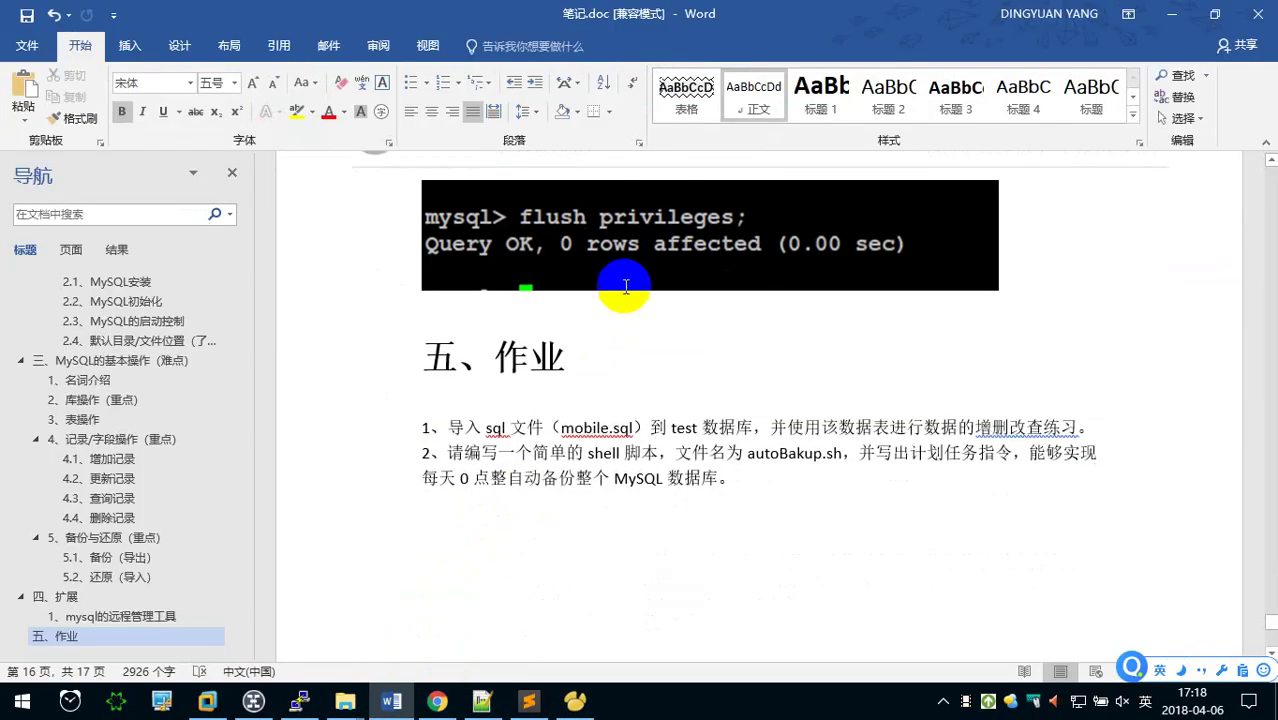
Add step 'e. navicat 登录成功' below the flush privileges screenshot
click(626, 287)
scroll(624, 300, up, 5)
scroll(626, 303, down, 3)
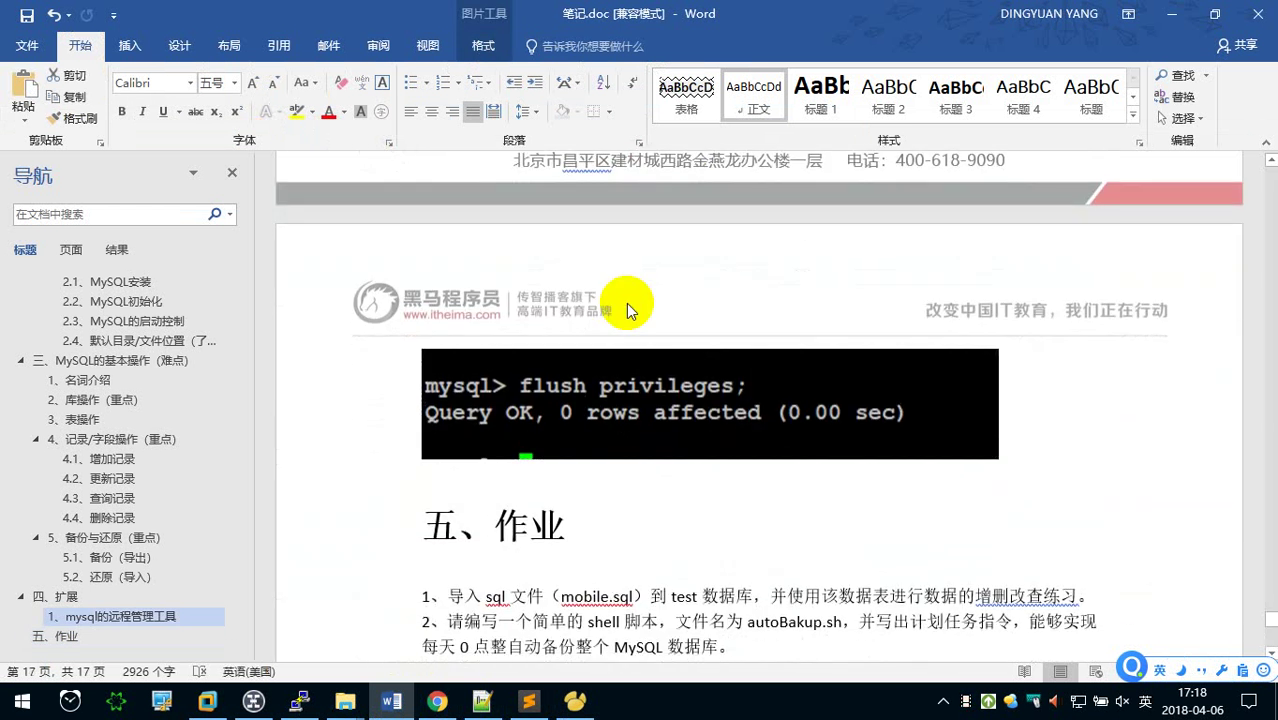
key(Right)
key(Return)
text(E)
key(Return)
key(BackSpace)
key(BackSpace)
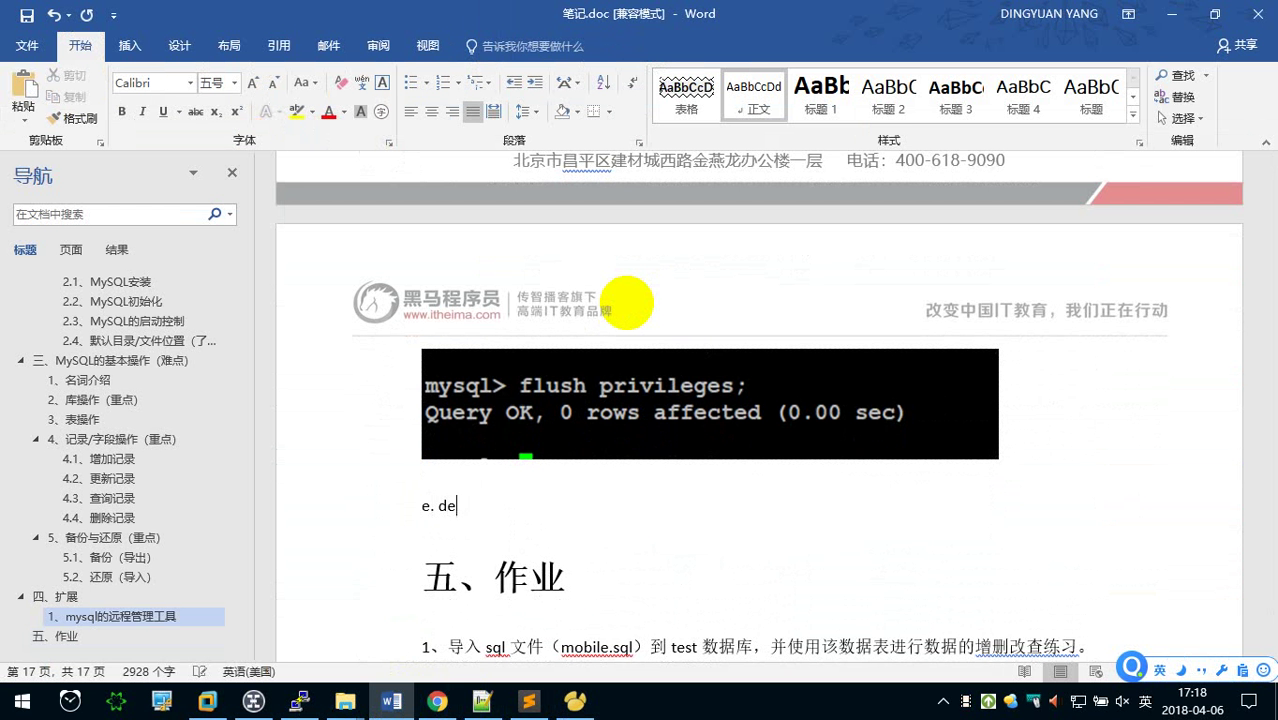
text(nav)
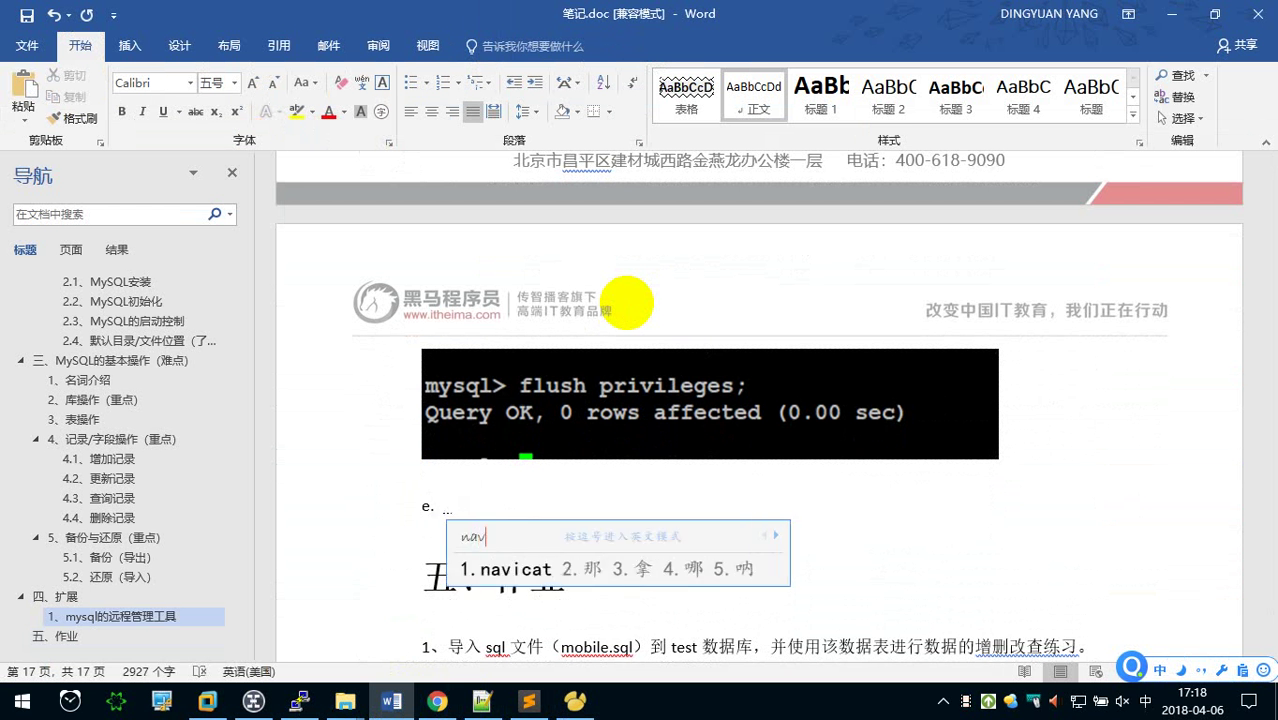
key(space)
text(denglu)
key(space)
text(chenggong)
key(space)
Paste the connection-success screenshot under step e with a blank line after it
key(Return)
key(ctrl+v)
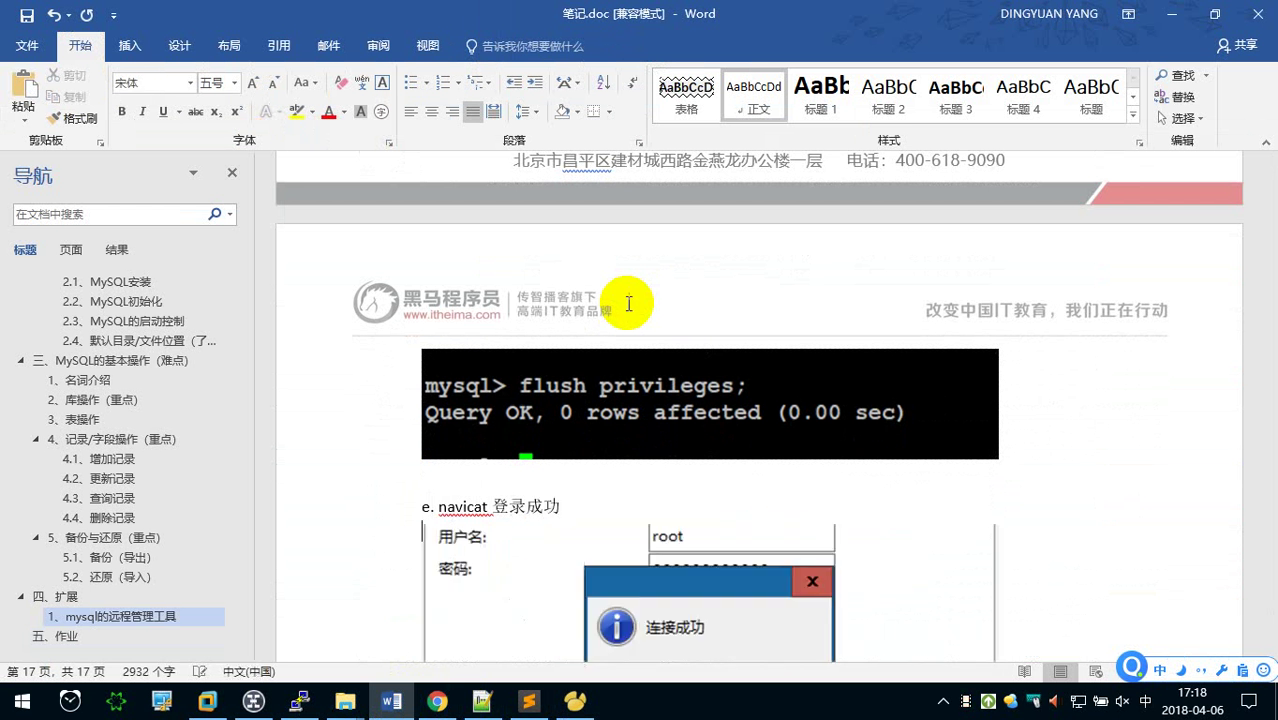
click(712, 443)
key(Right)
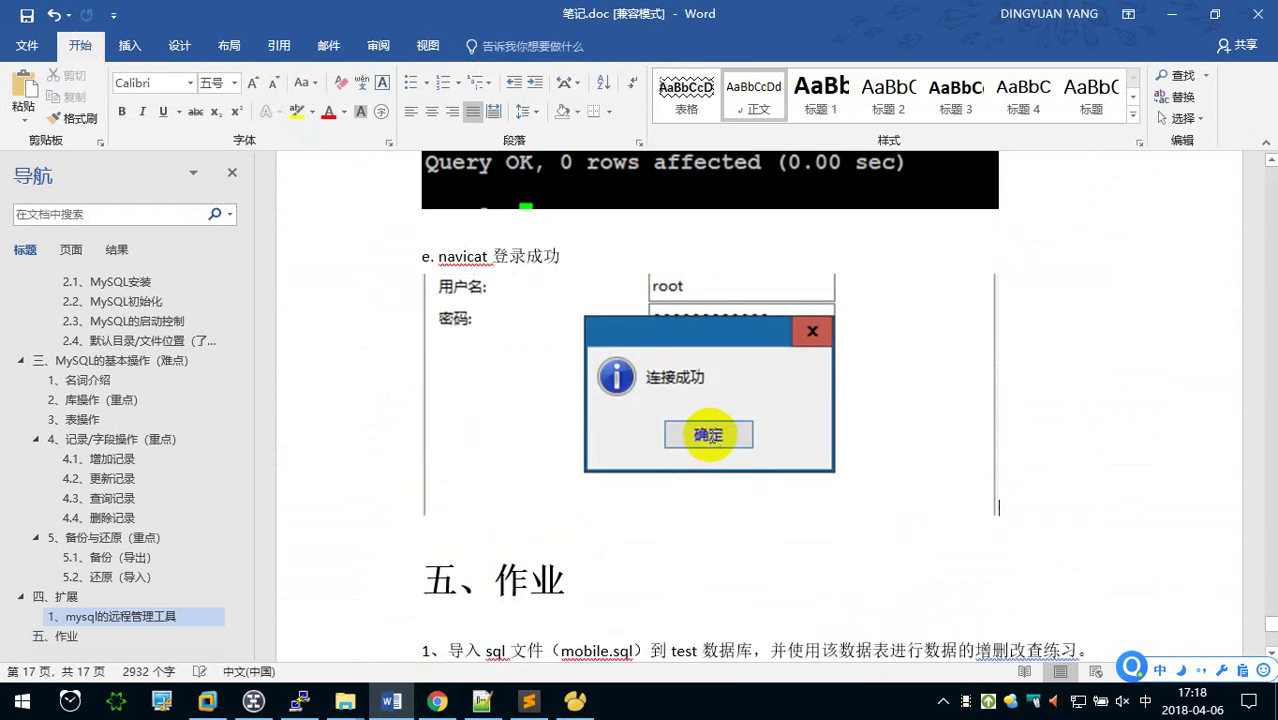
key(Return)
click(598, 692)
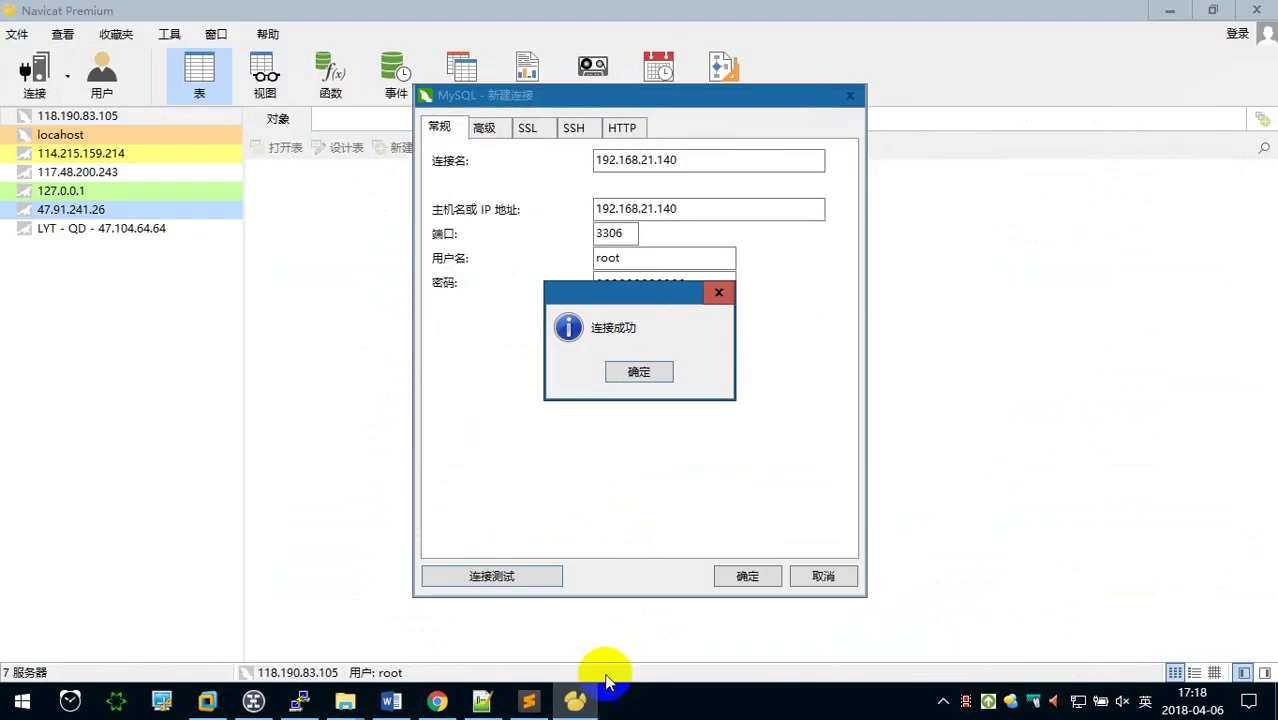
Save the 192.168.21.140 connection and open it to list its databases
click(640, 372)
click(745, 574)
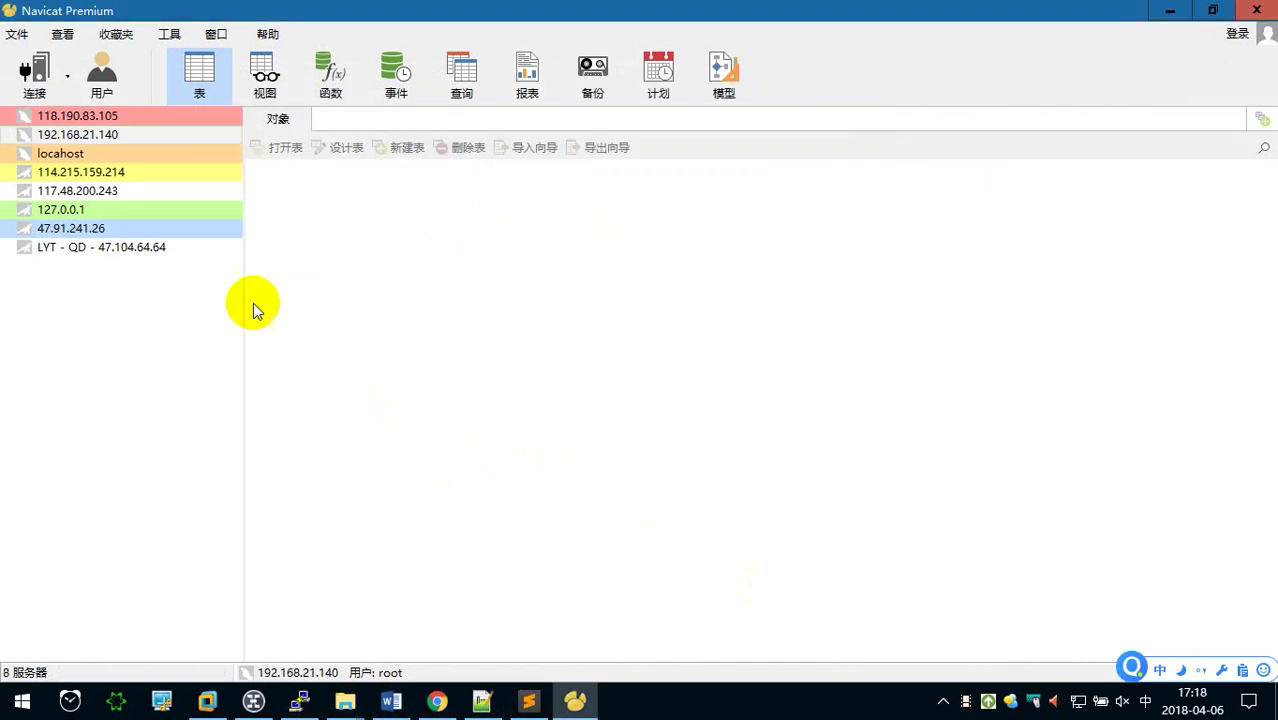
click(84, 140)
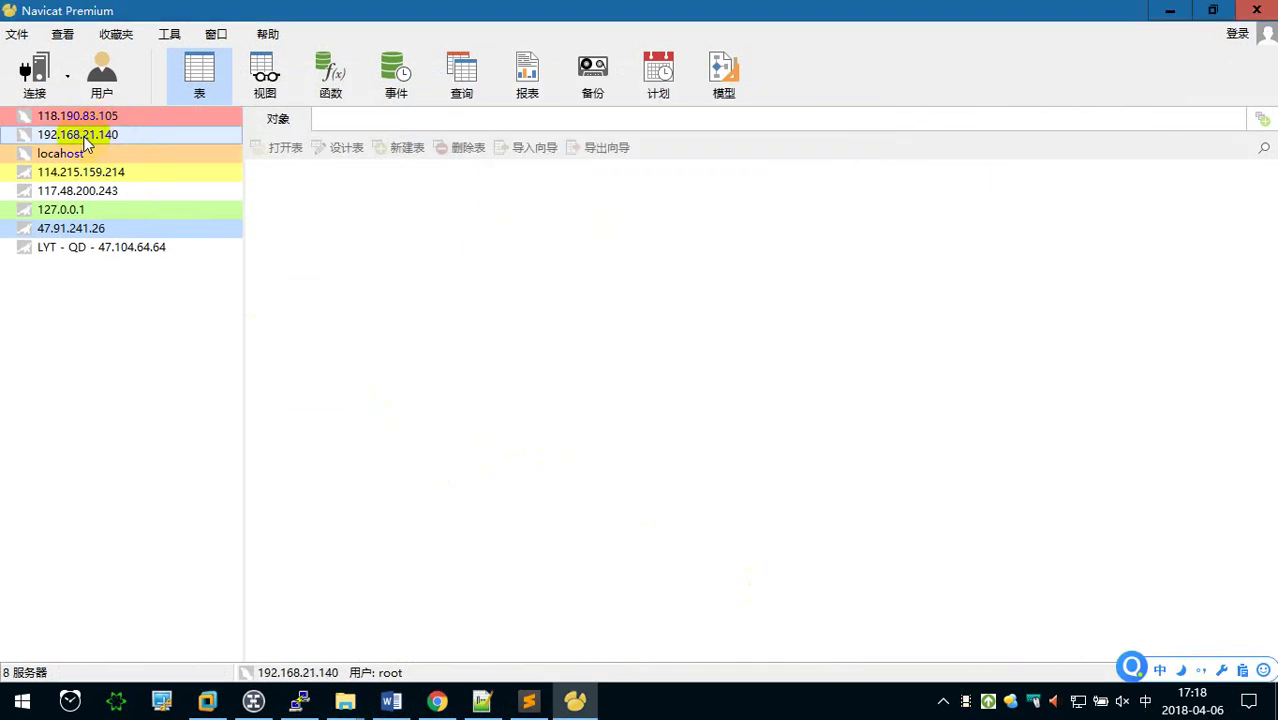
double_click(84, 140)
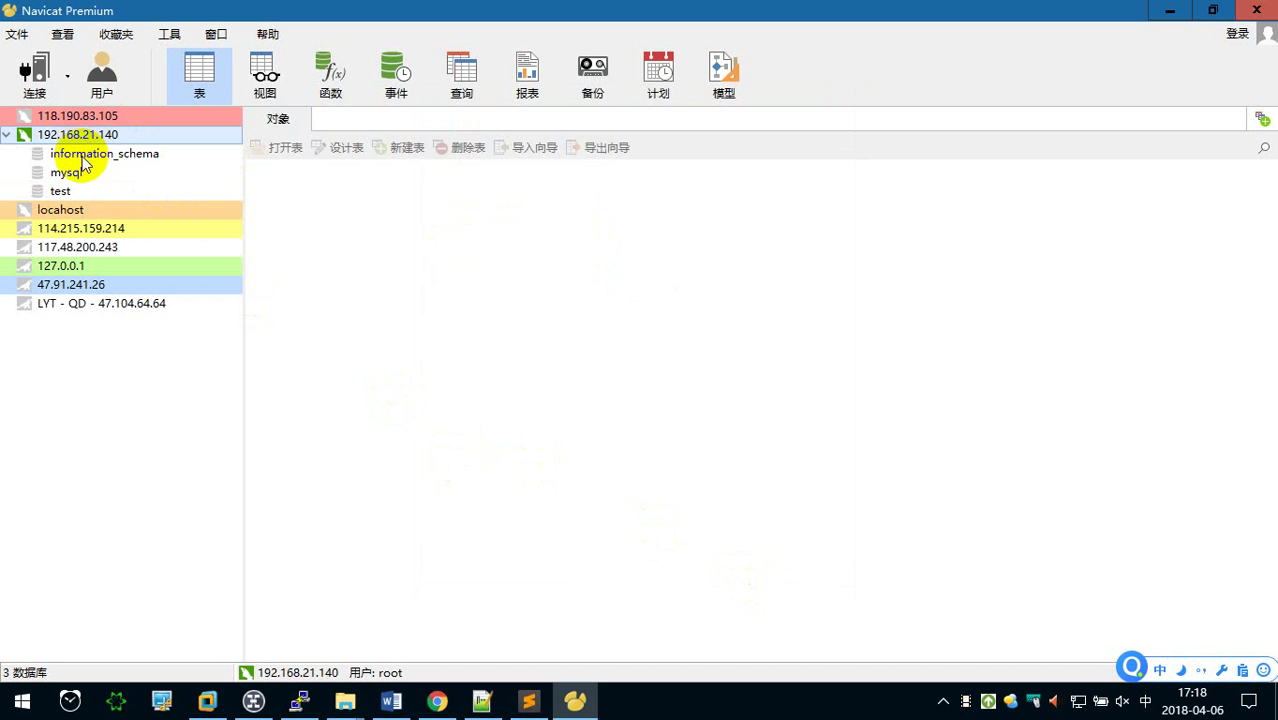
Open the test database's mobile table and page through its rows
double_click(56, 190)
double_click(76, 209)
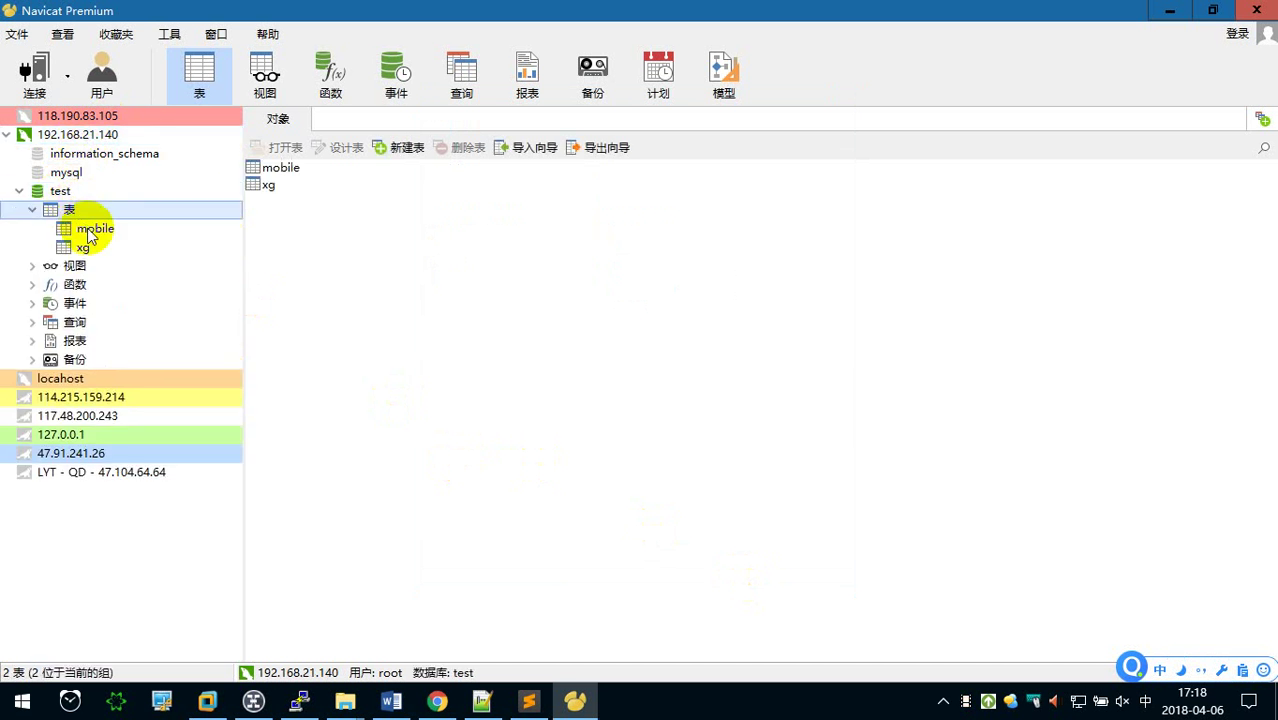
double_click(87, 228)
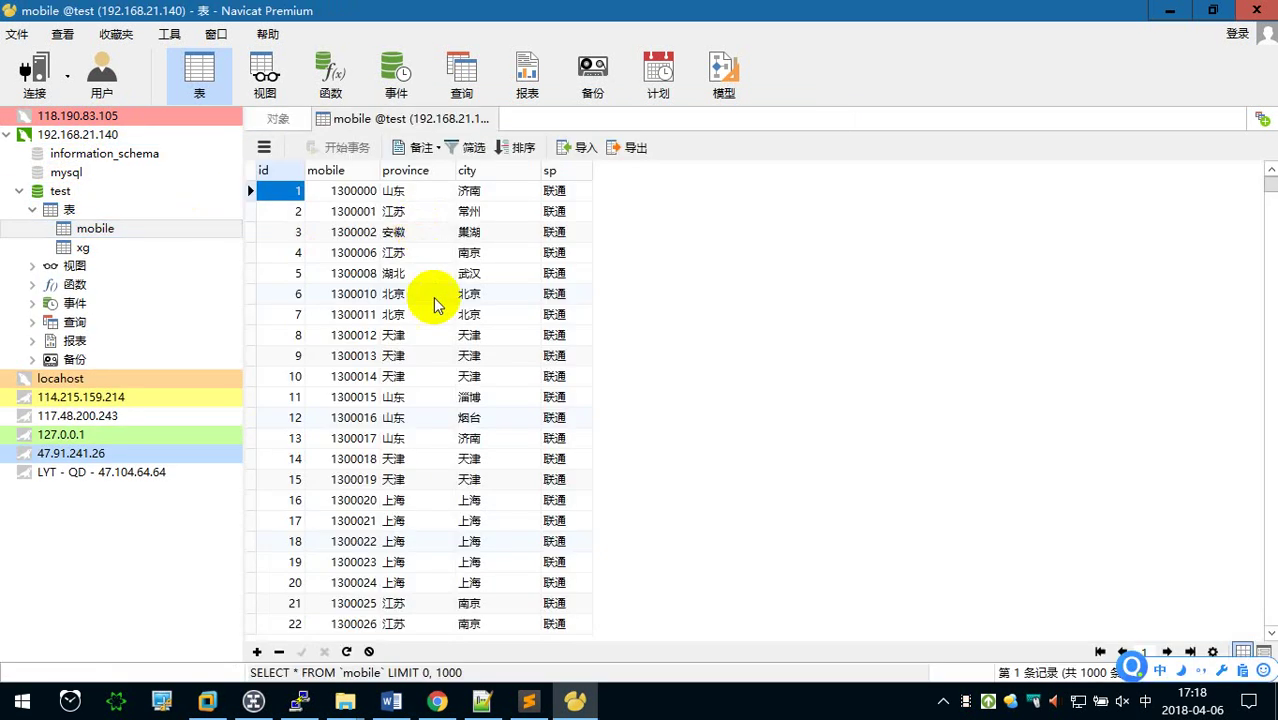
key(Page_Down)
key(Page_Down)
key(Page_Down)
key(Page_Down)
key(Page_Down)
key(Page_Down)
key(Page_Down)
key(Page_Down)
key(Page_Down)
key(Page_Down)
key(Page_Down)
key(Page_Down)
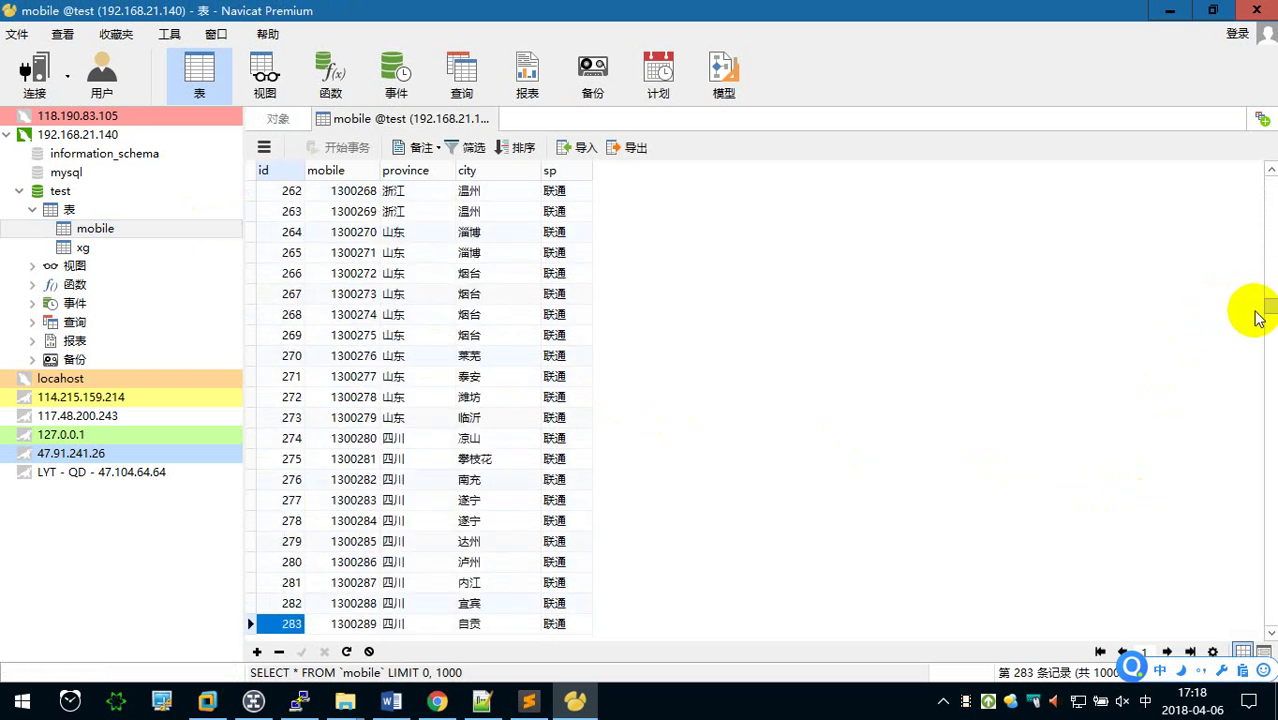
key(Page_Up)
key(Page_Up)
key(Page_Up)
key(Page_Up)
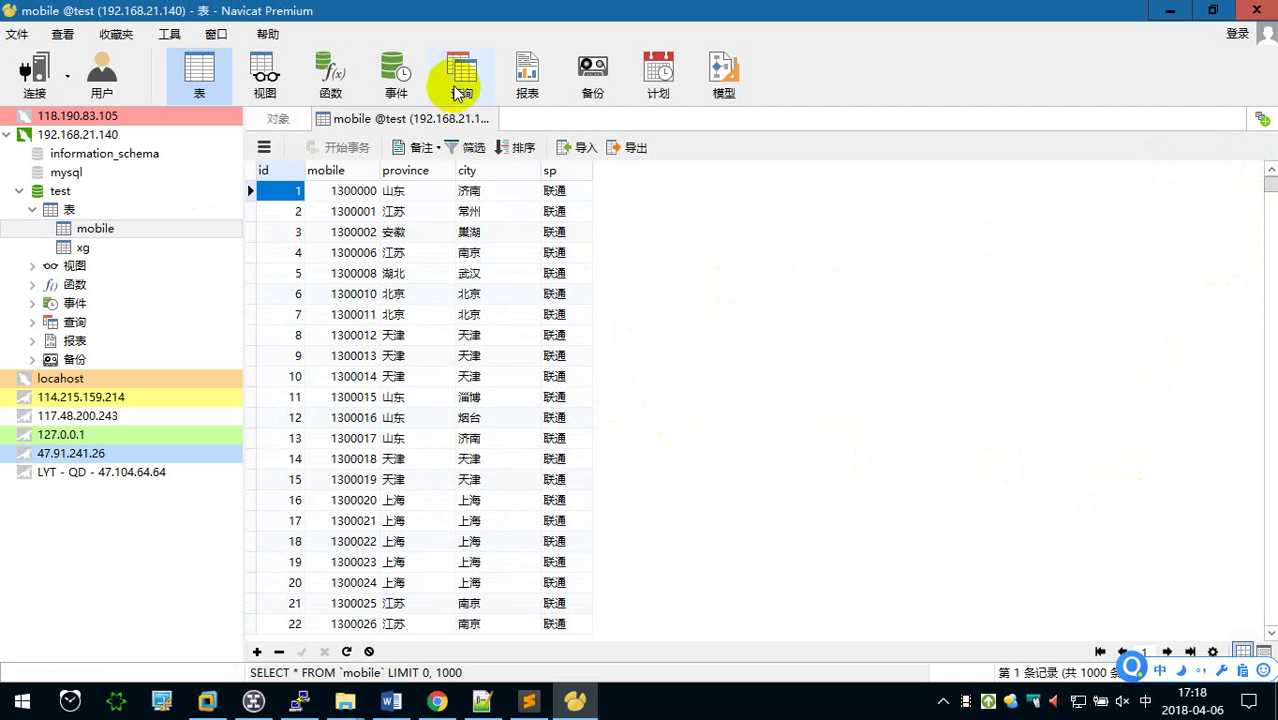
Create a new Navicat query 'select * from mobile;' and run it
click(459, 88)
click(420, 152)
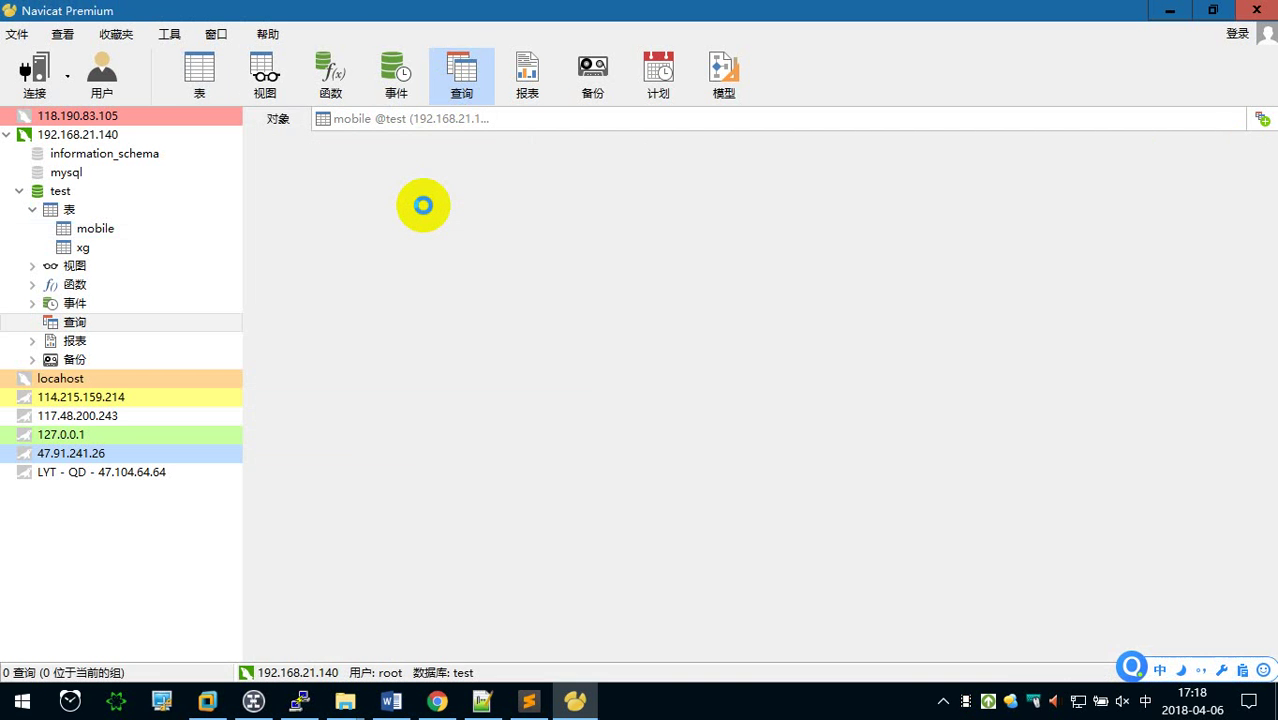
text(a)
text(ct * from mobile;)
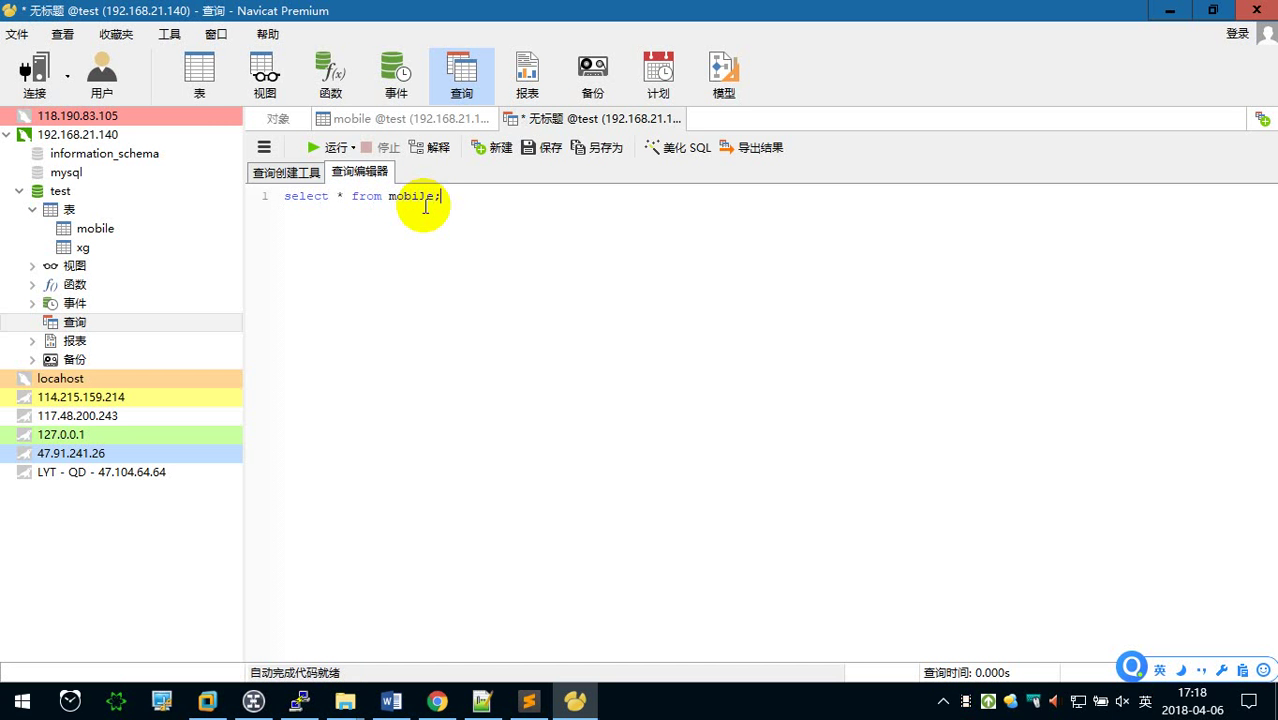
click(325, 147)
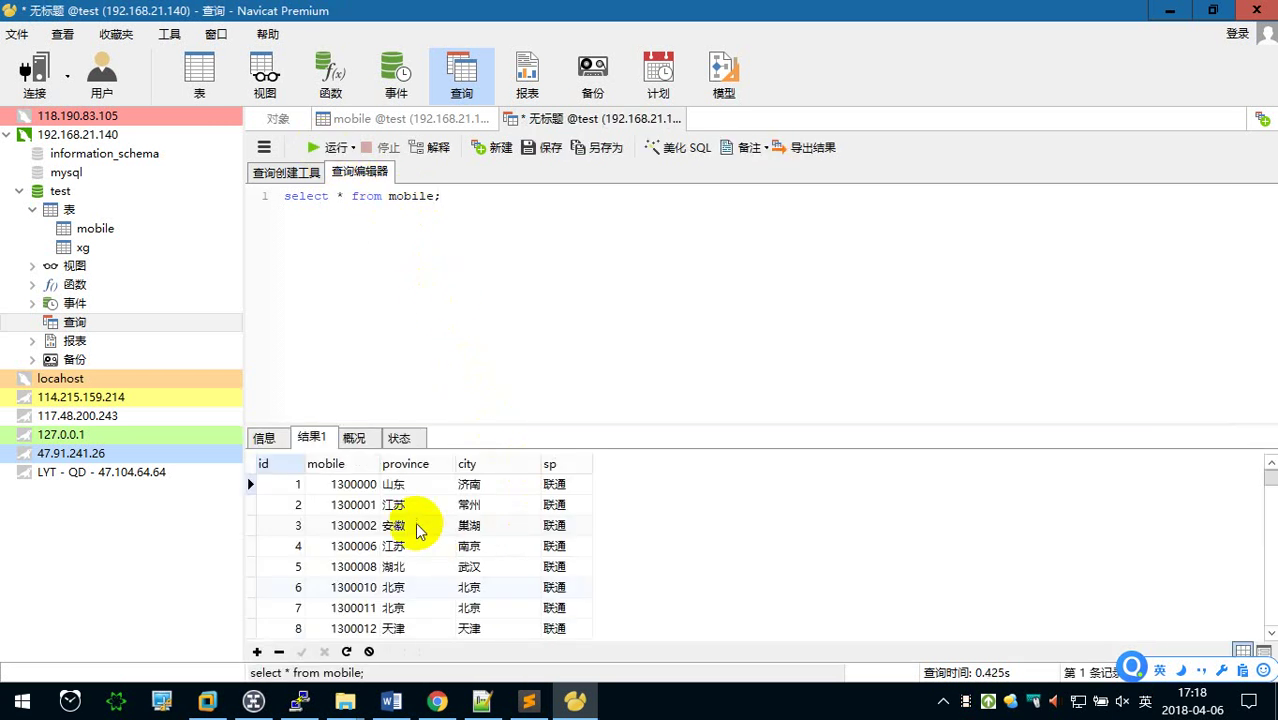
Enlarge the results pane and enter SHOW DATABASES; on line 2 using autocomplete
drag(699, 424, 690, 330)
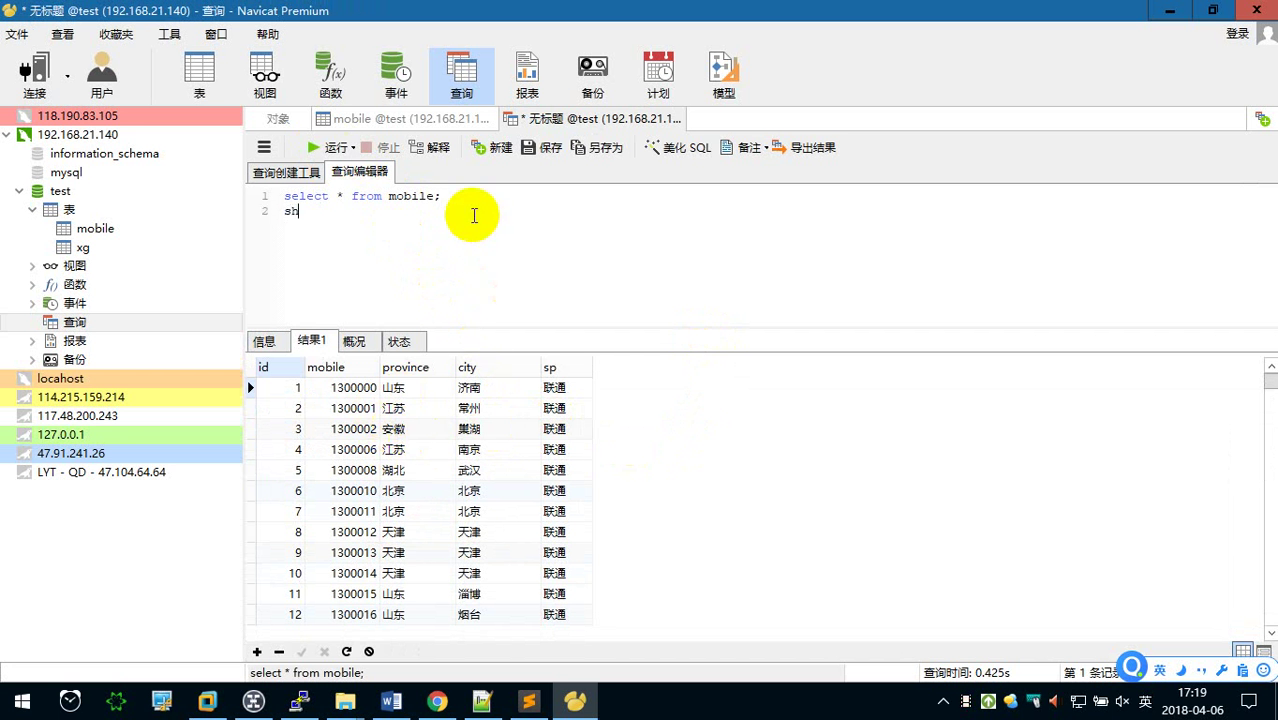
text(ow)
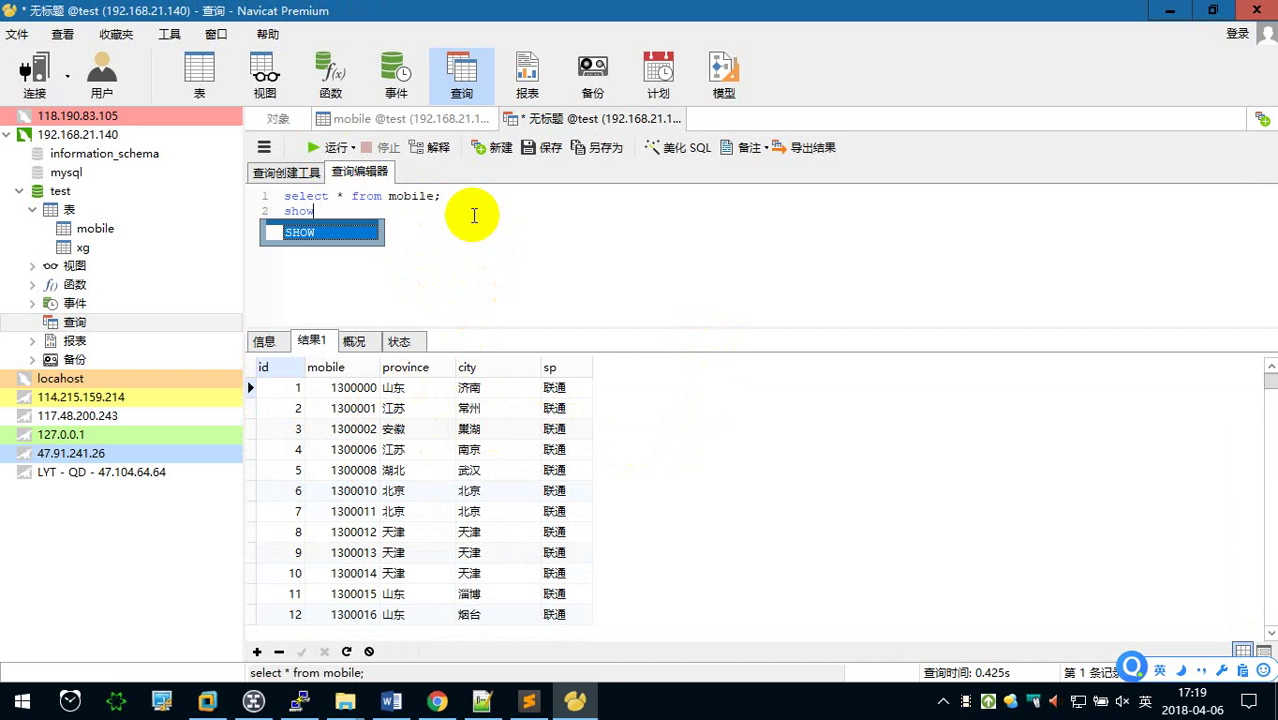
key(Return)
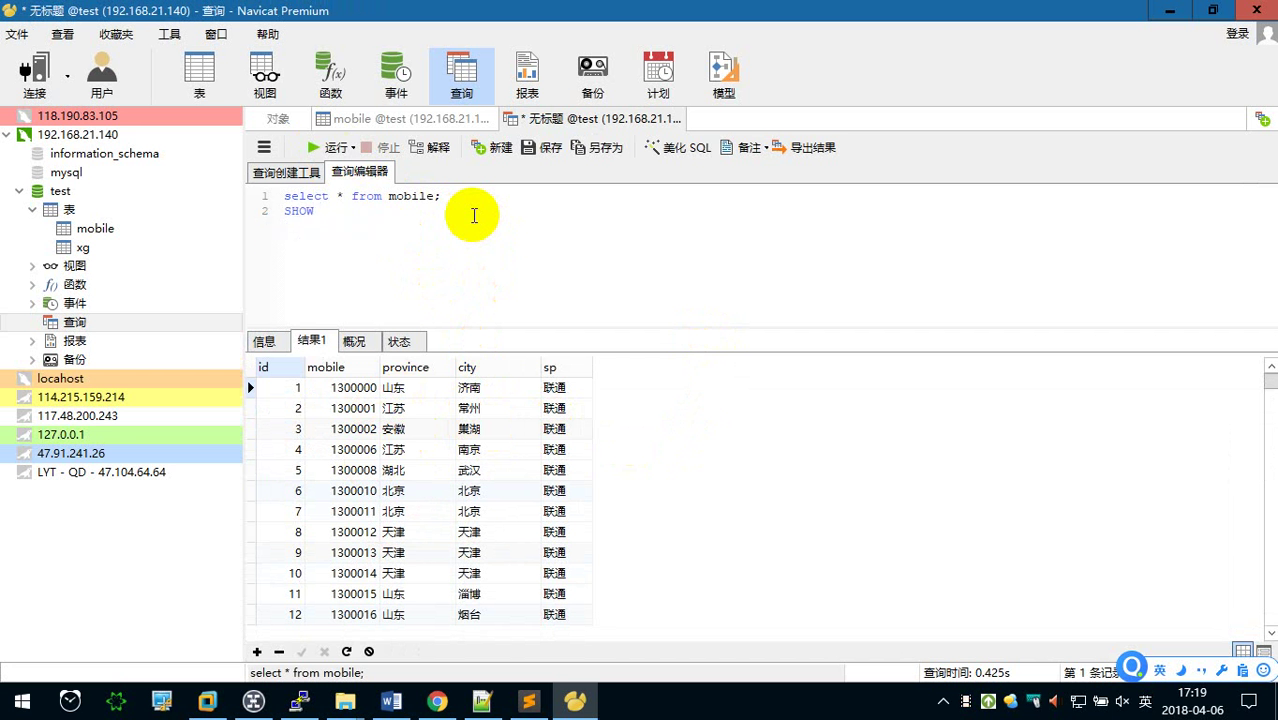
text( da)
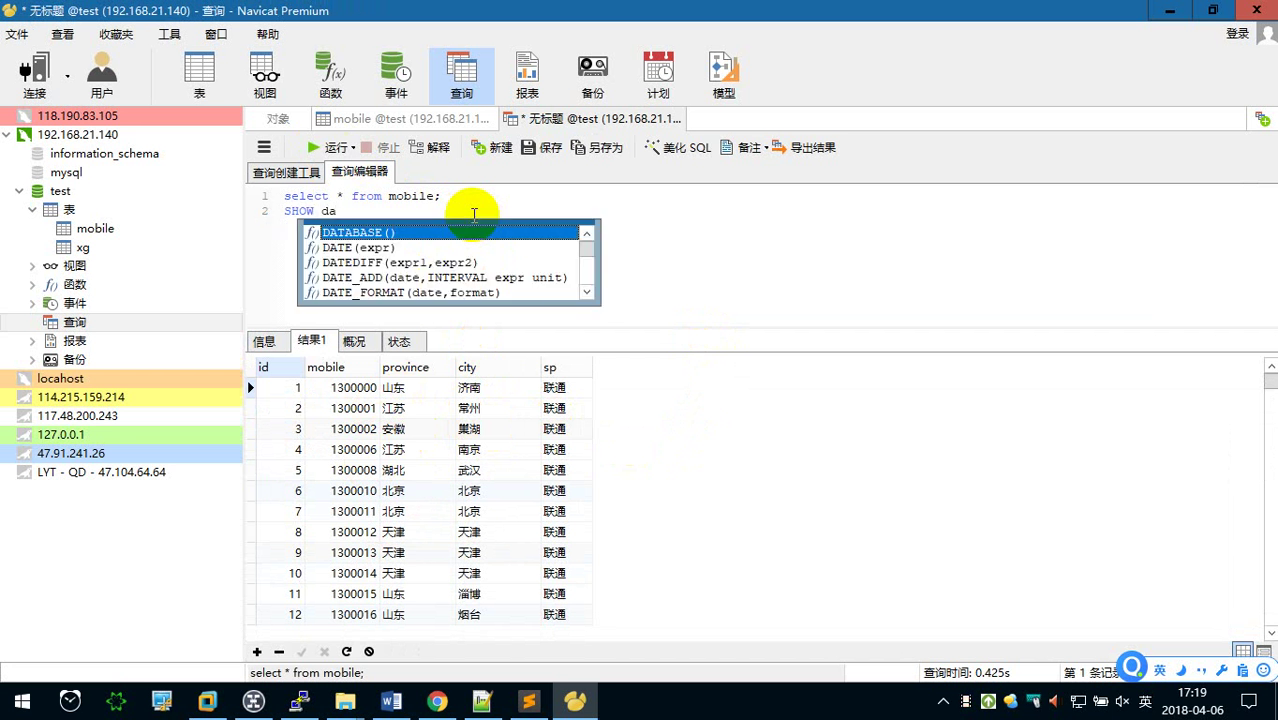
key(Down)
key(Down)
key(Down)
key(Down)
key(Down)
key(Down)
key(Down)
key(Down)
key(Down)
key(Down)
key(Down)
key(Down)
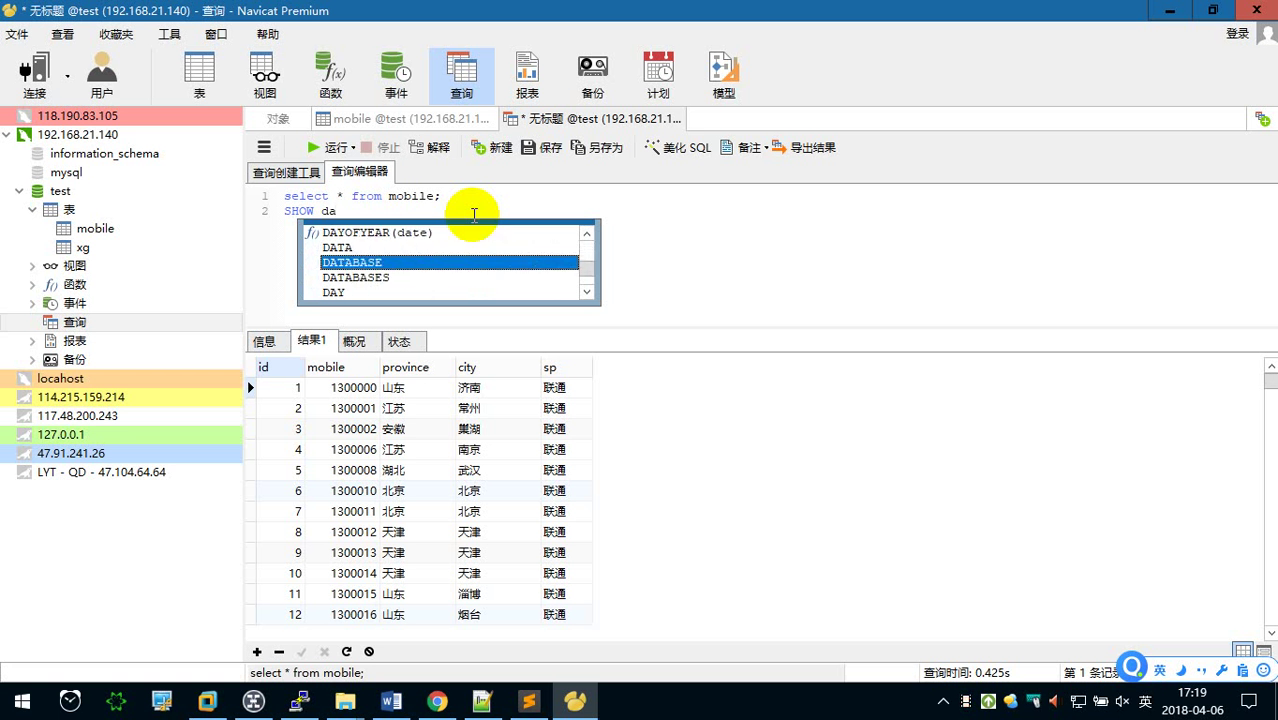
key(Down)
key(Return)
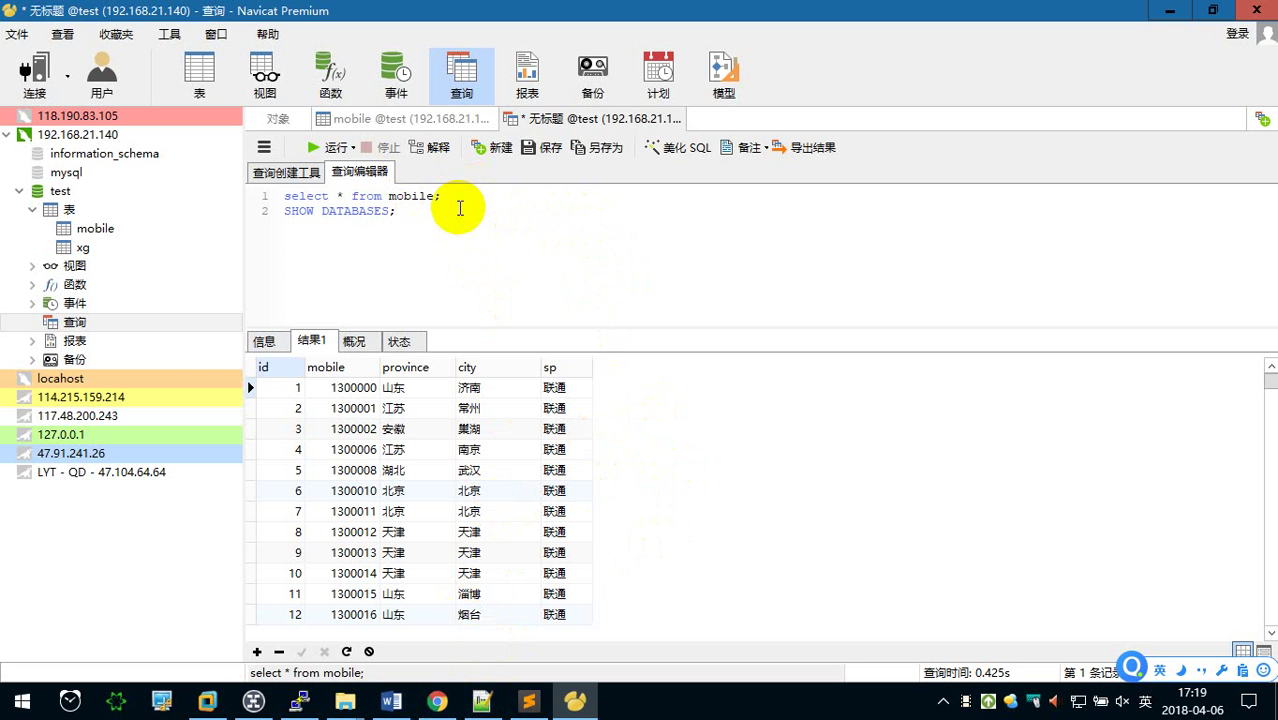
Briefly select both SQL statements in Navicat, then bring the root@yunwei PuTTY terminal to the front
click(298, 700)
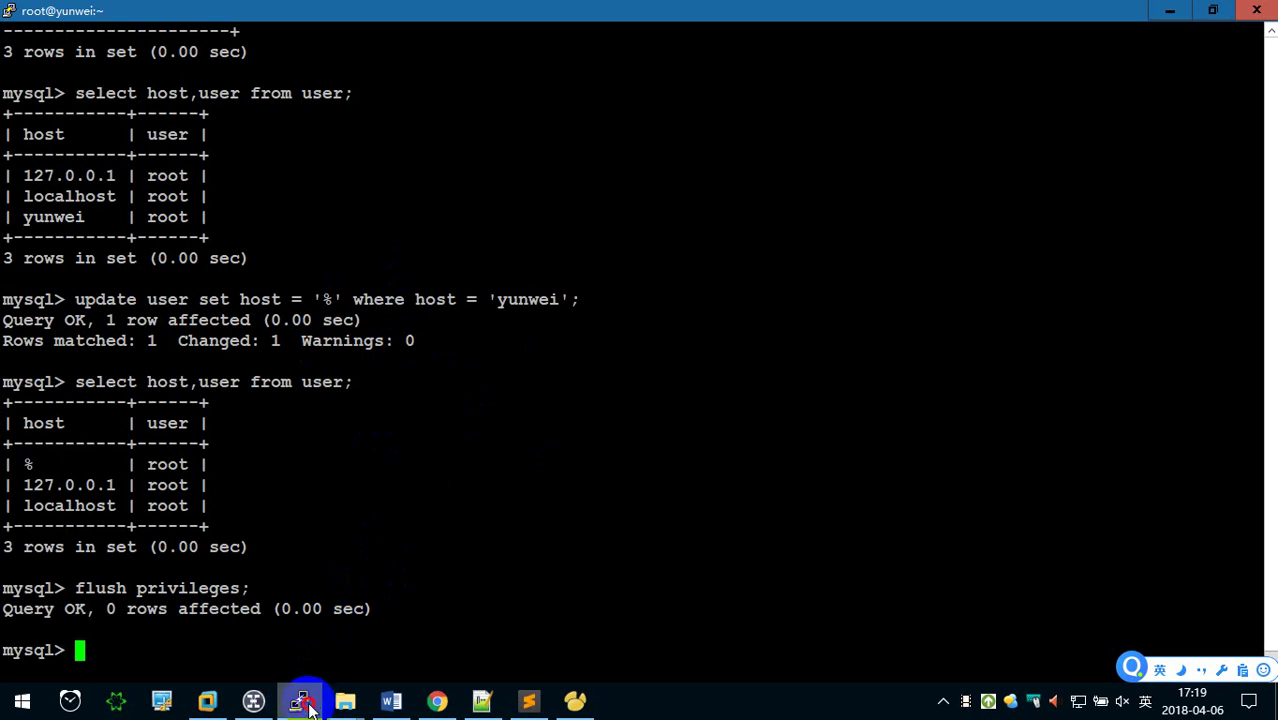
click(305, 703)
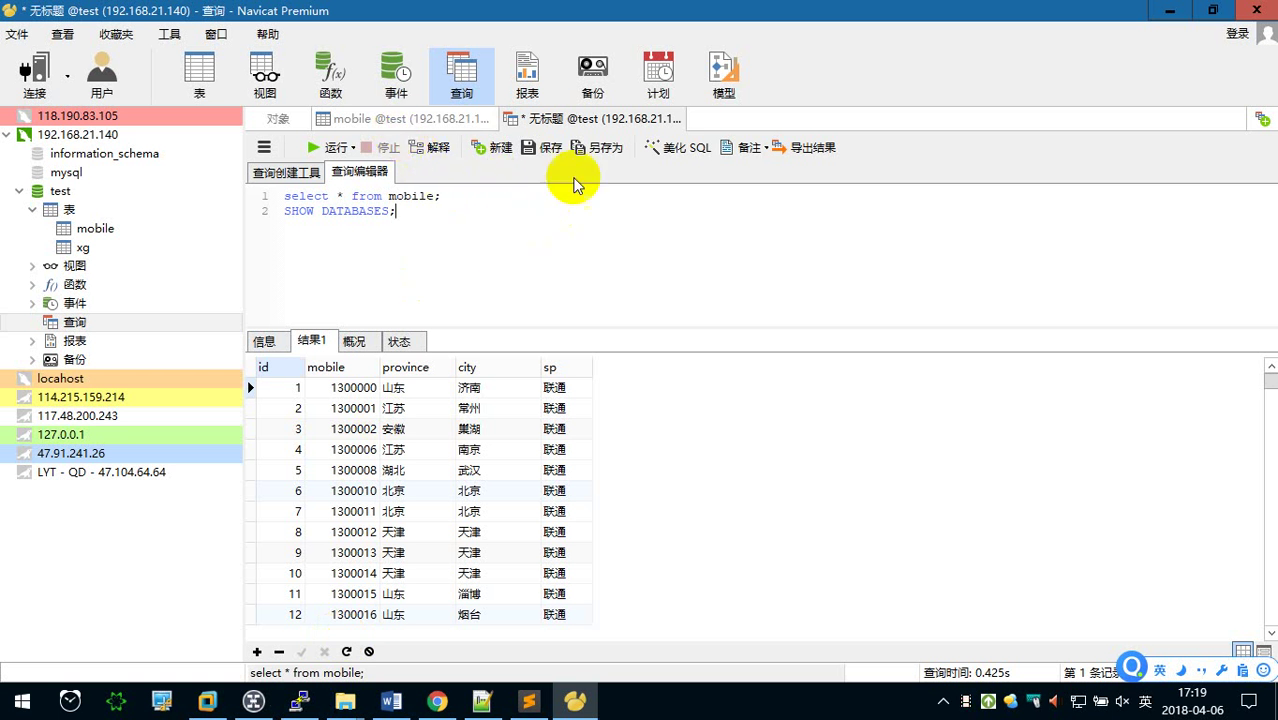
click(460, 217)
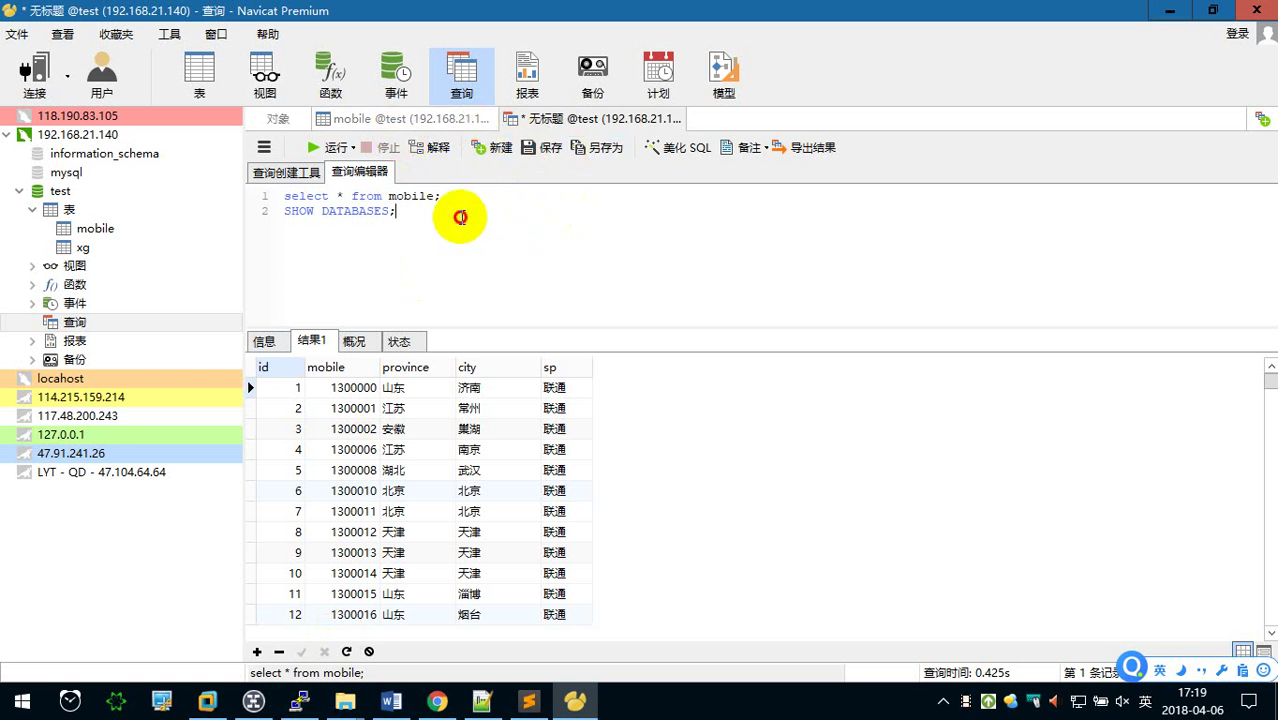
drag(460, 217, 278, 194)
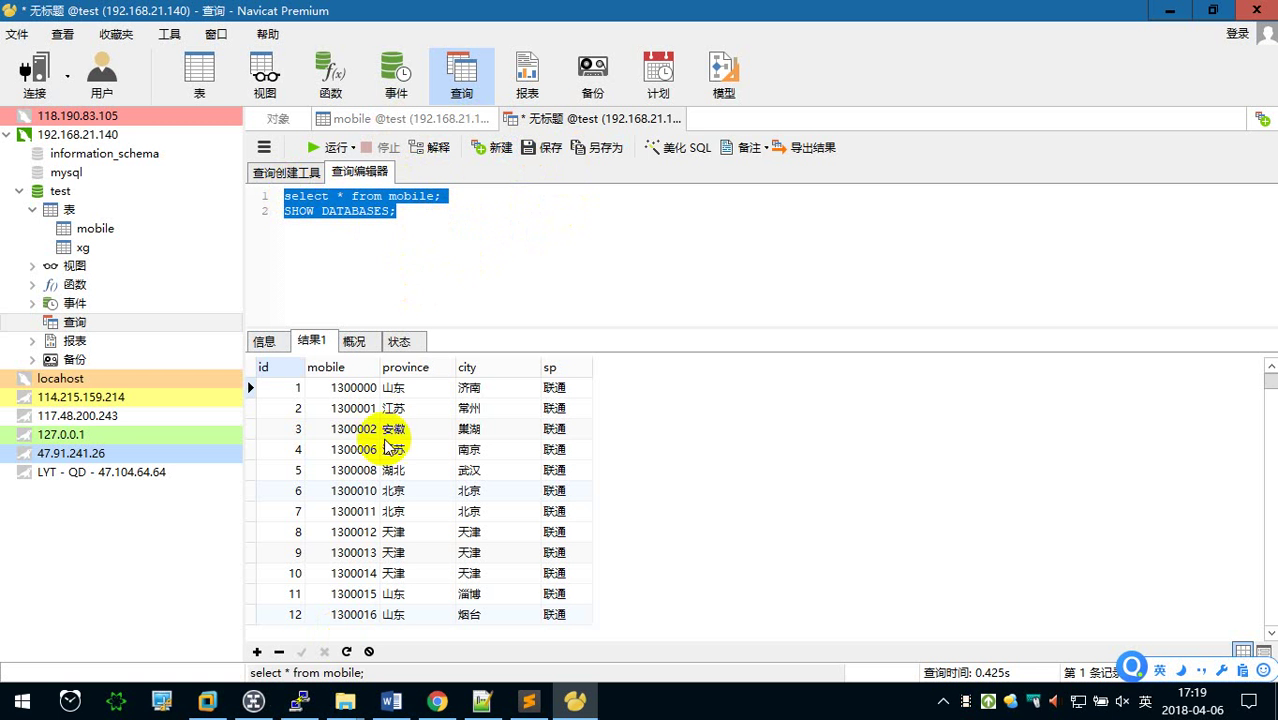
click(408, 228)
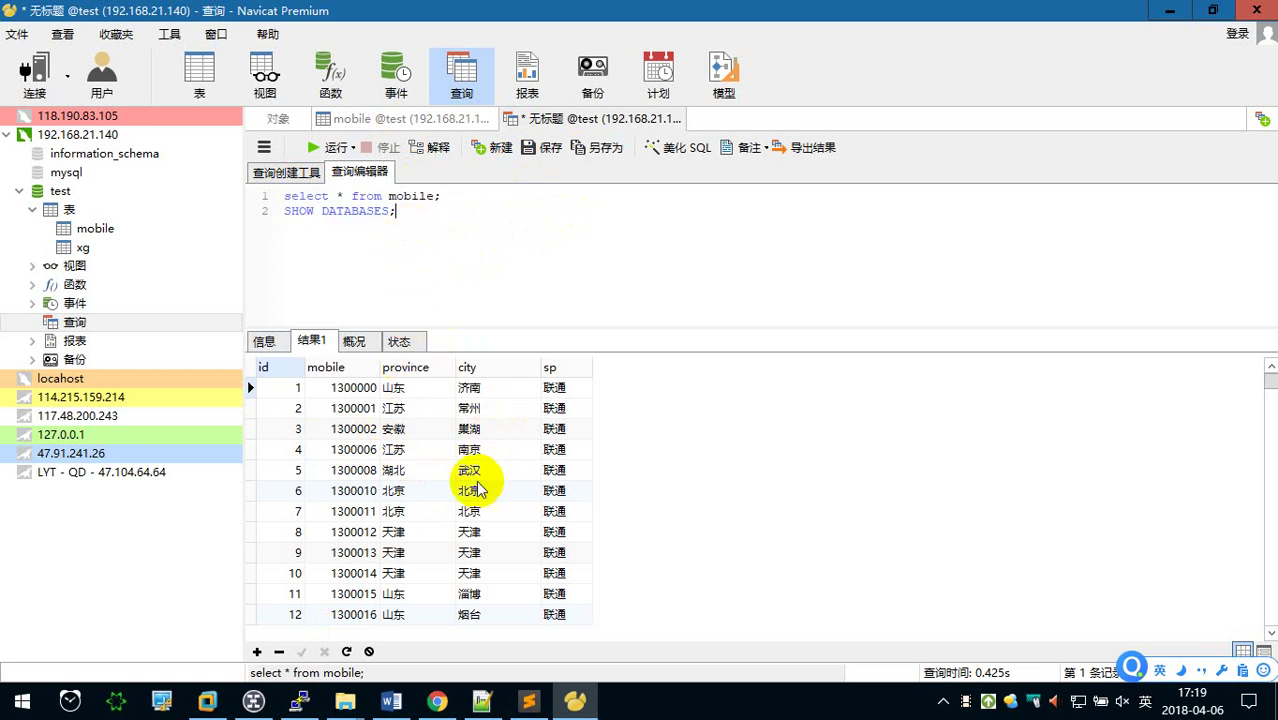
click(299, 700)
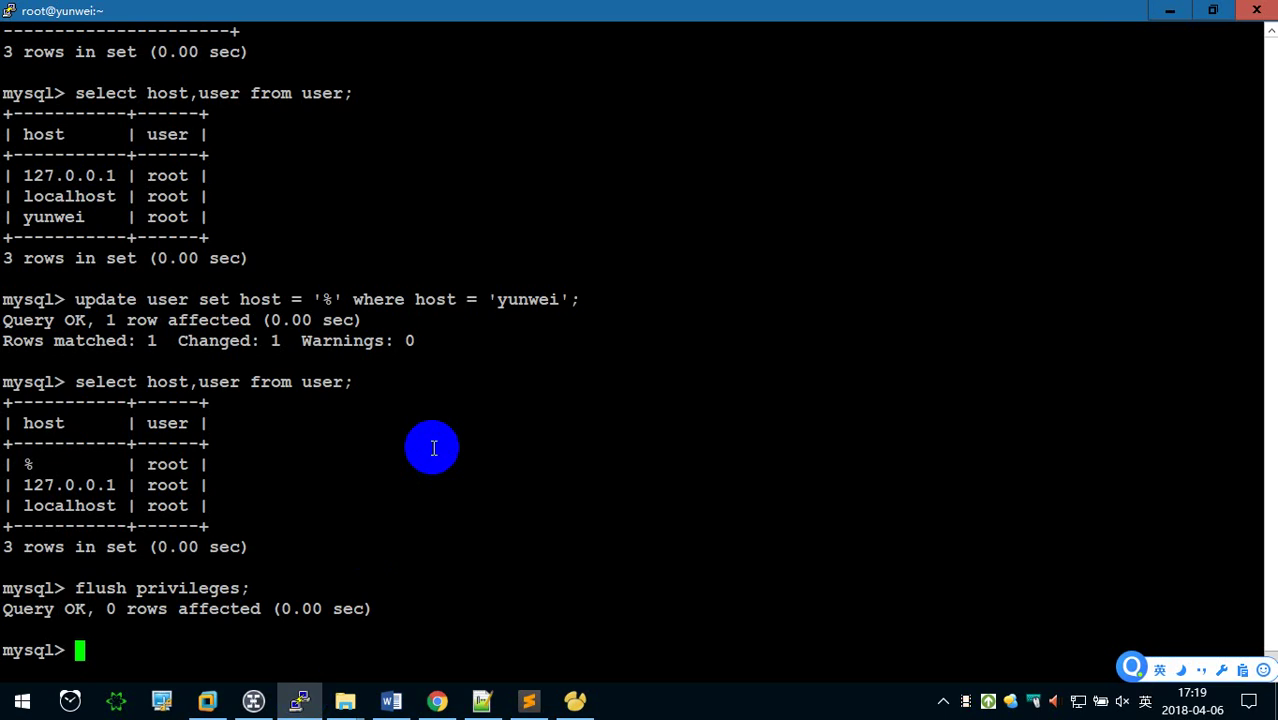